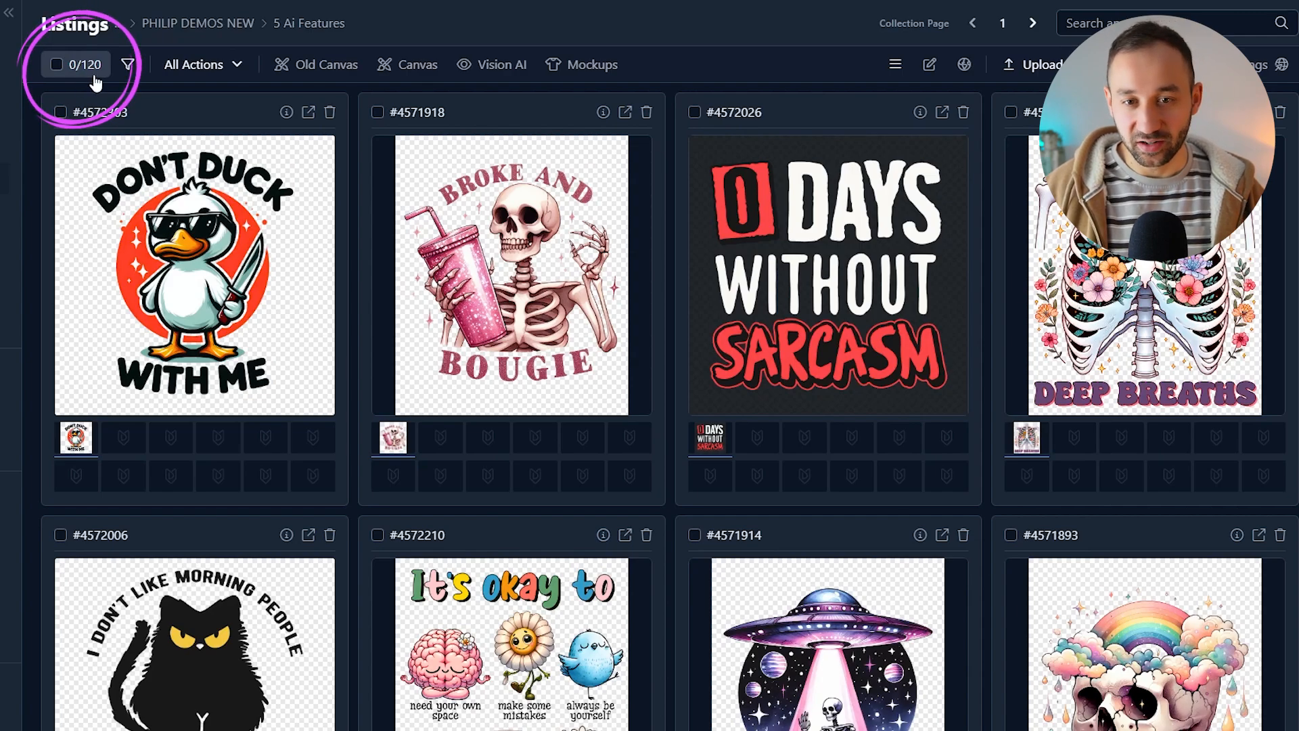
# Step: Scroll through the listings grid to review the uploaded designs
pyautogui.scroll(-3, 1076, 342)
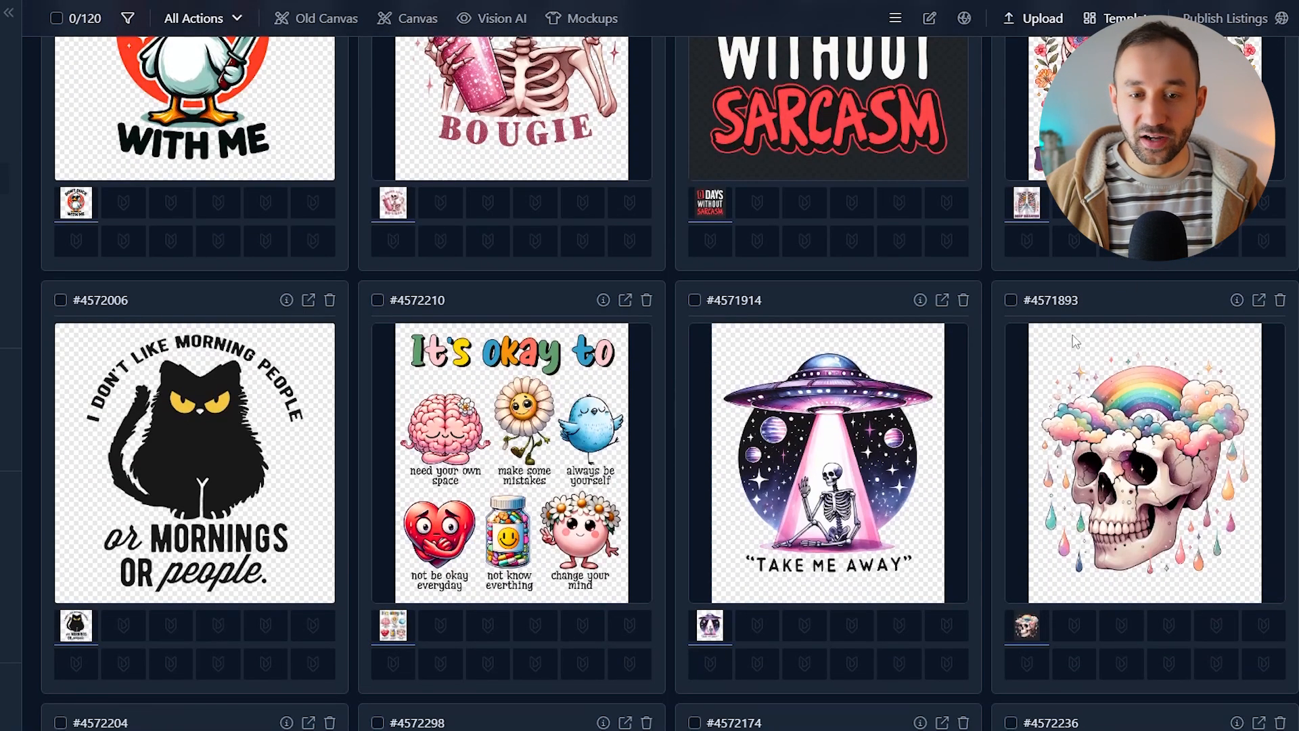
pyautogui.scroll(-2, 183, 464)
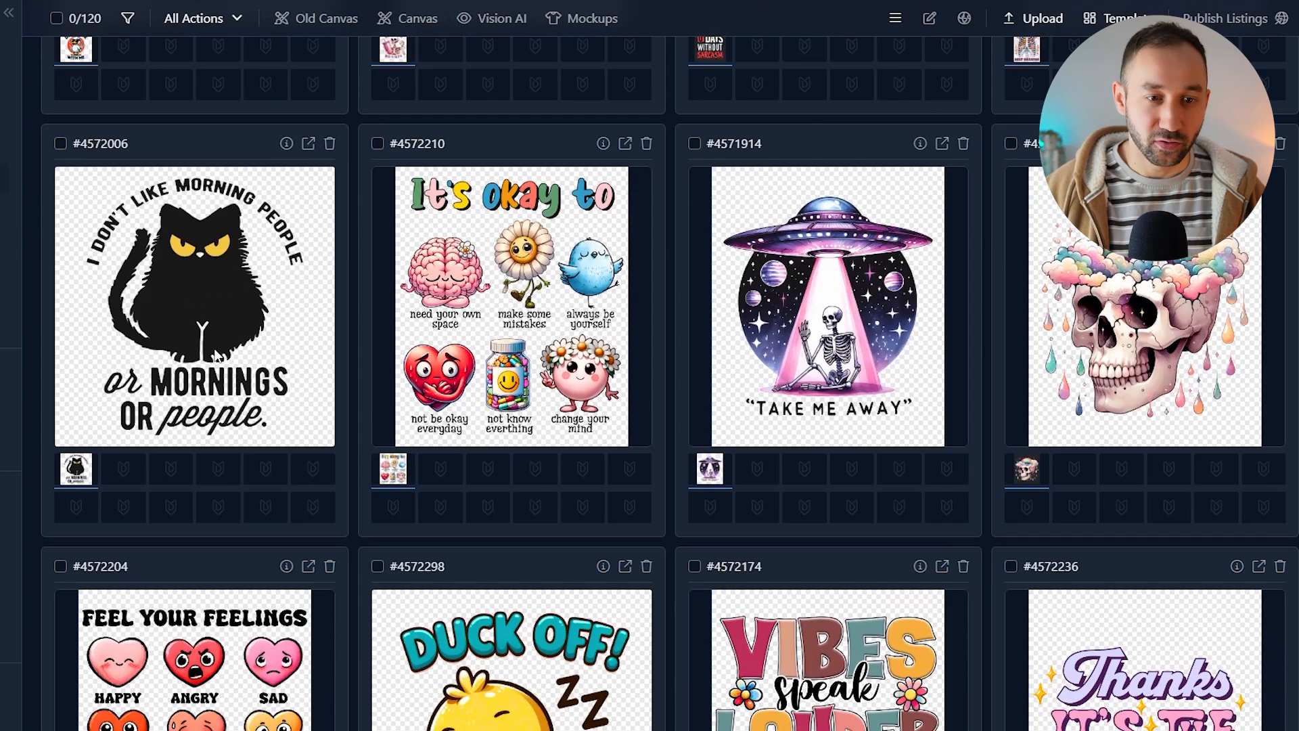
pyautogui.scroll(-9, 984, 299)
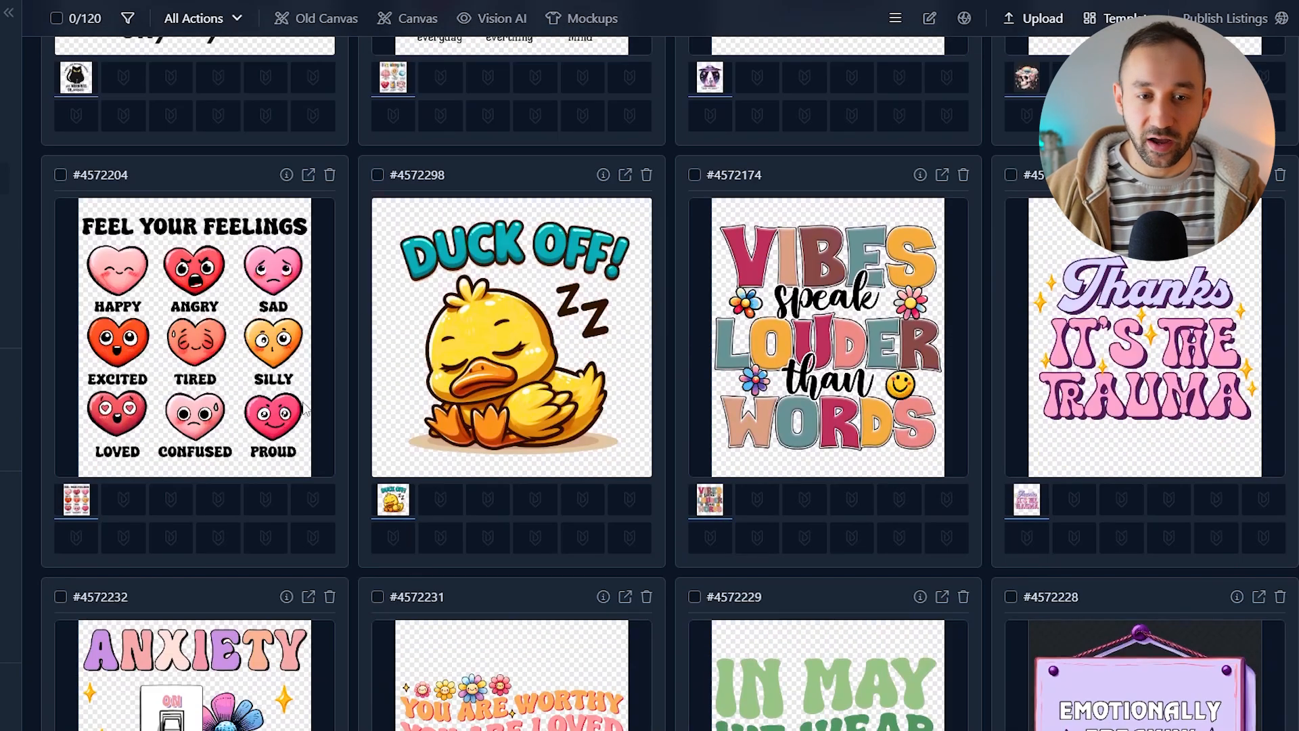
pyautogui.scroll(-9, 955, 354)
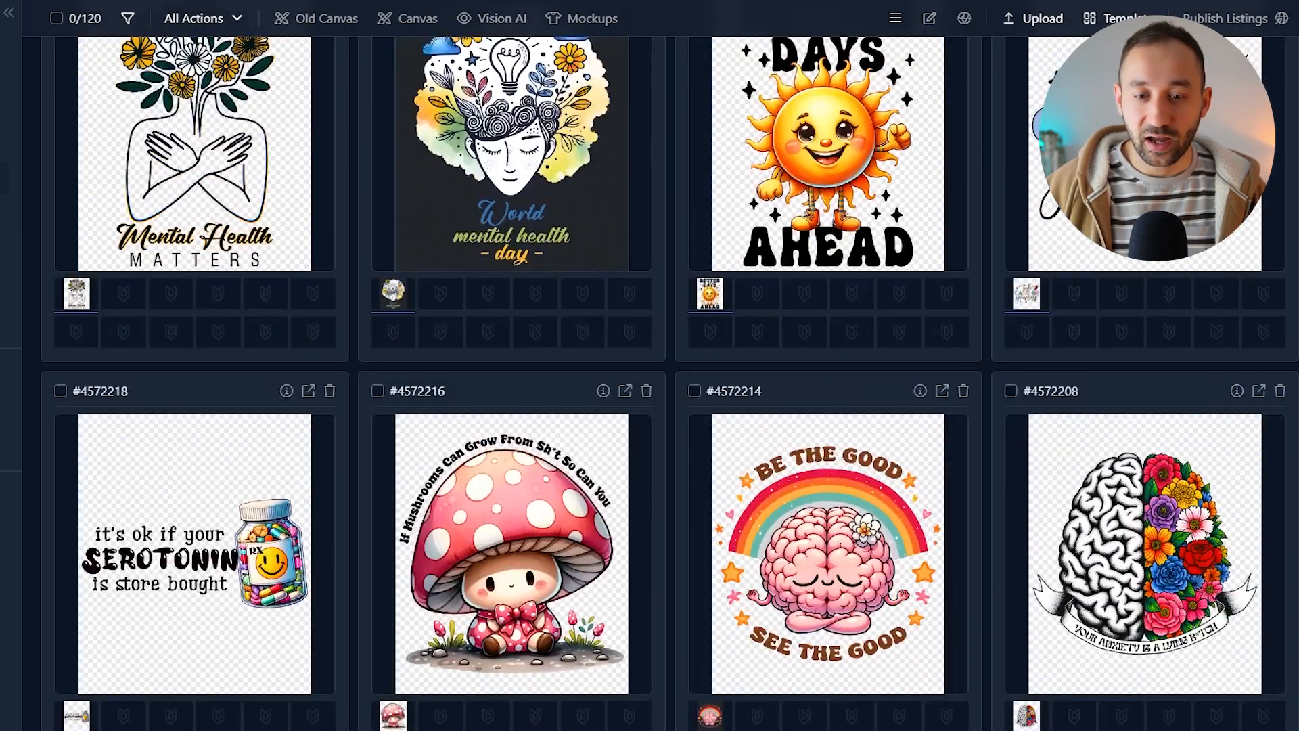
pyautogui.scroll(20, 670, 383)
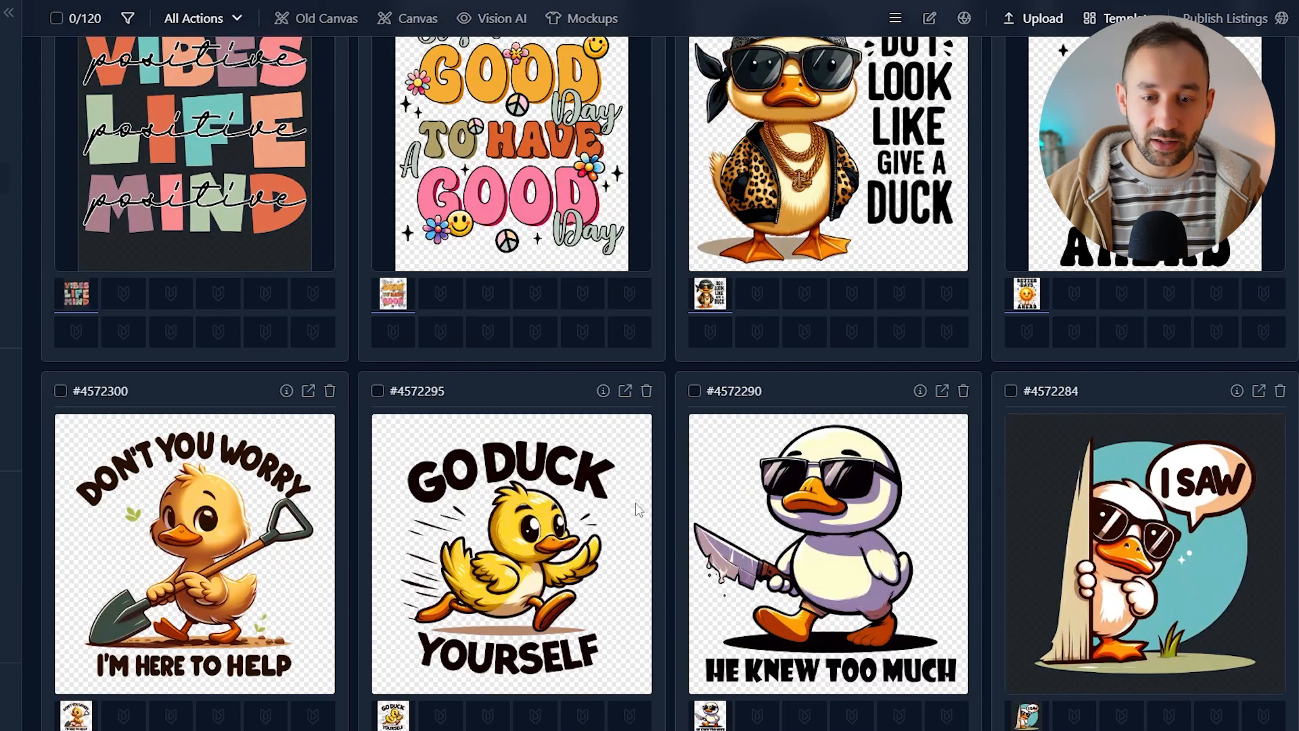
pyautogui.scroll(20, 656, 504)
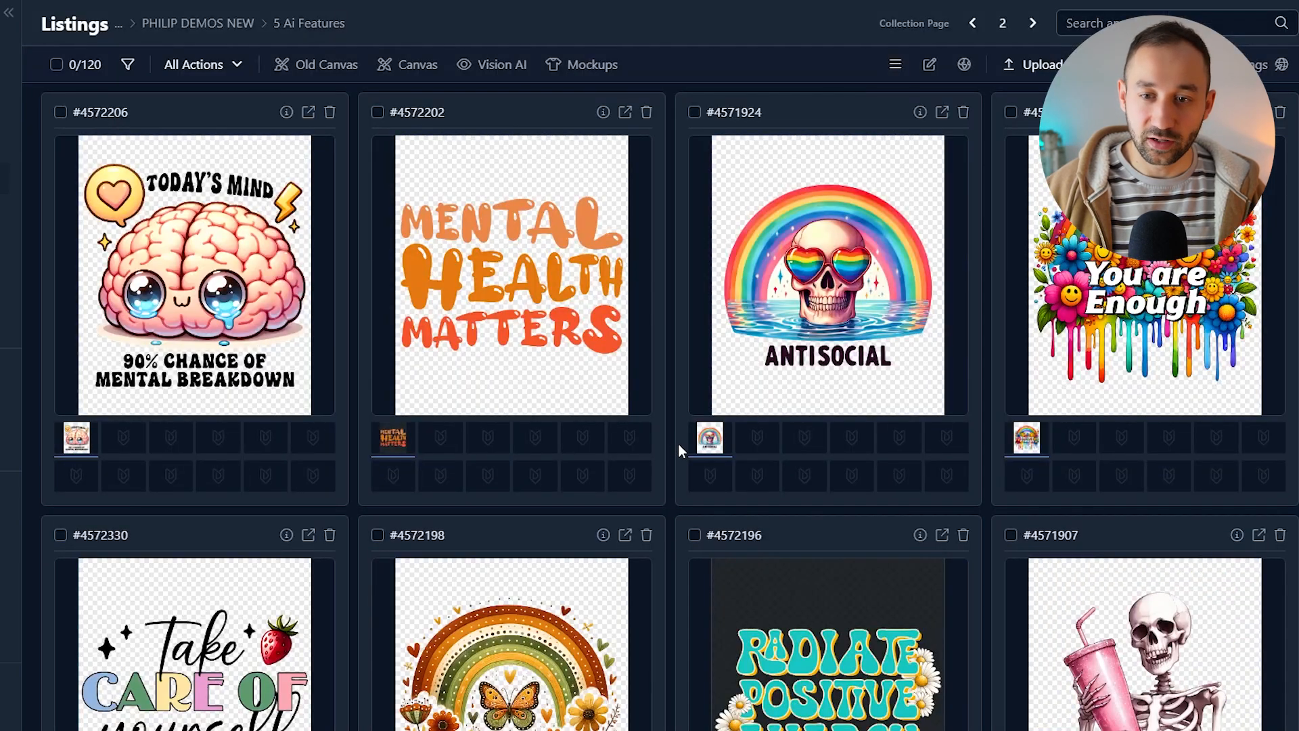
pyautogui.scroll(-10, 680, 444)
pyautogui.scroll(-7, 689, 429)
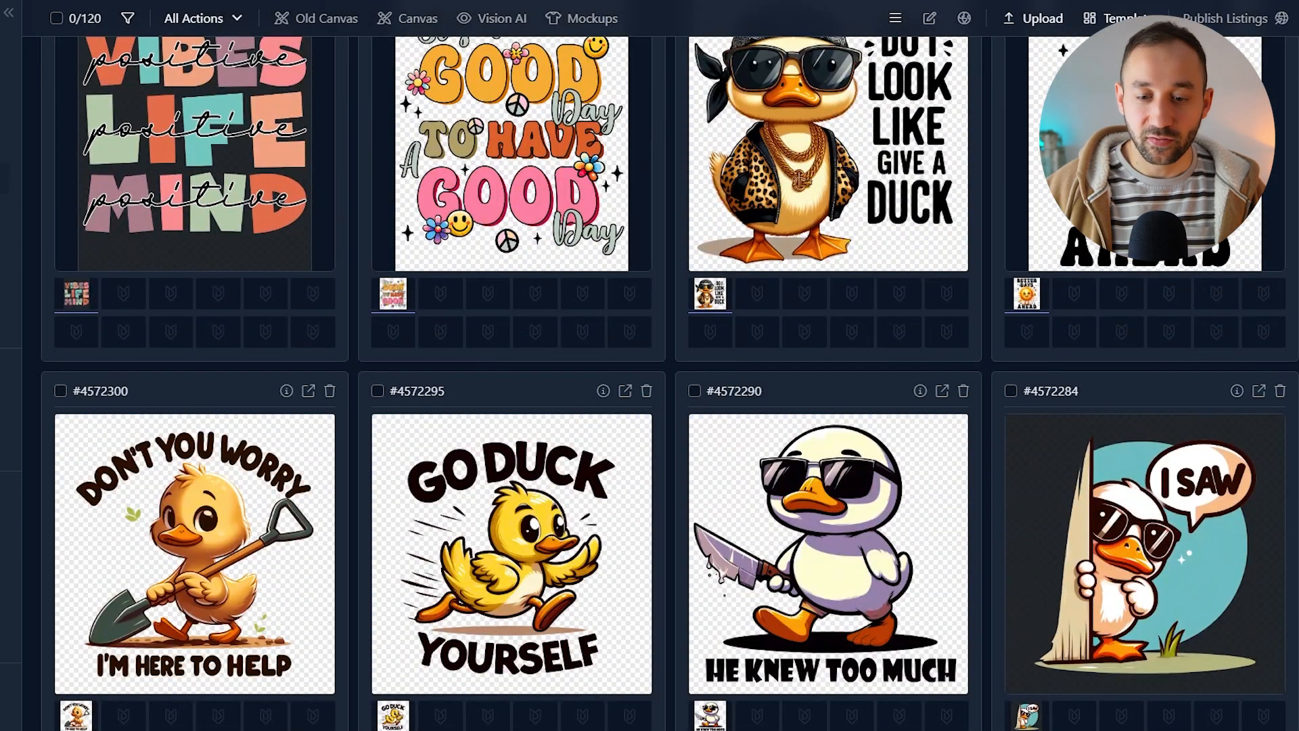
pyautogui.scroll(-15, 689, 433)
pyautogui.scroll(20, 692, 178)
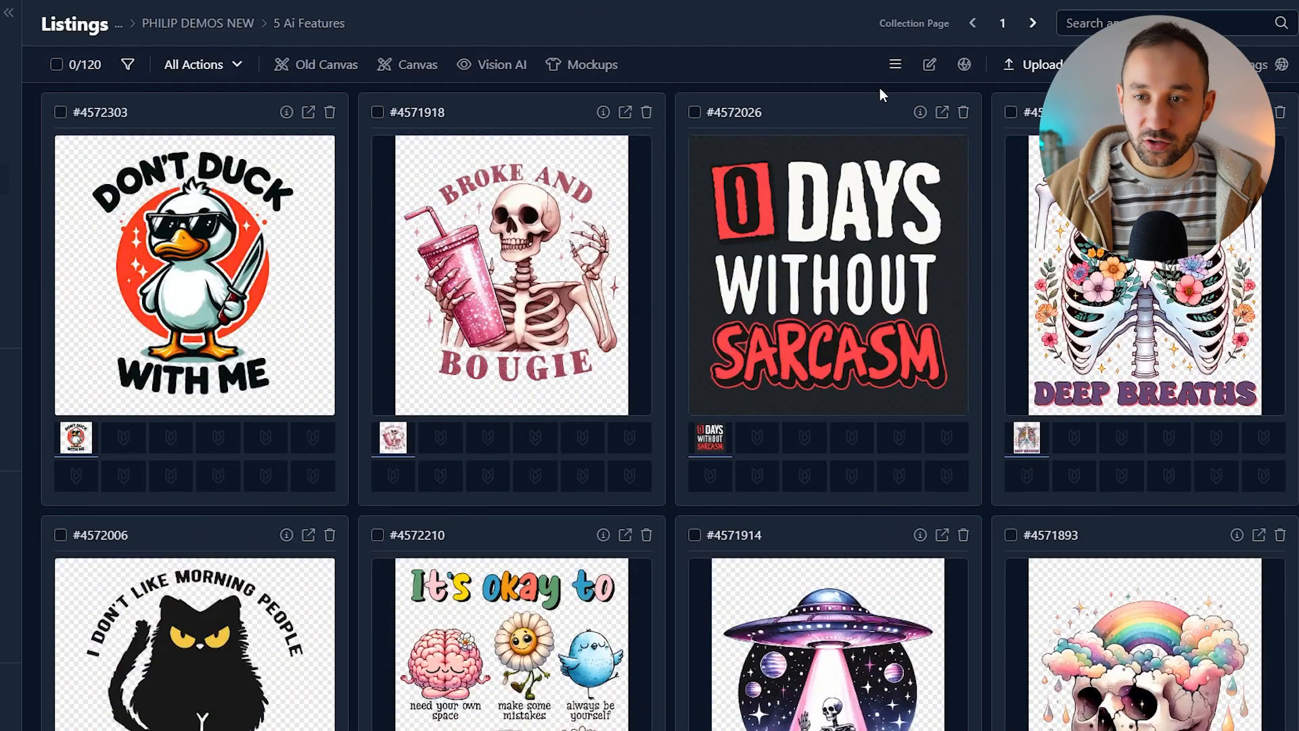
# Step: Switch the listings to the list view and select all filtered listings
pyautogui.click(895, 65)
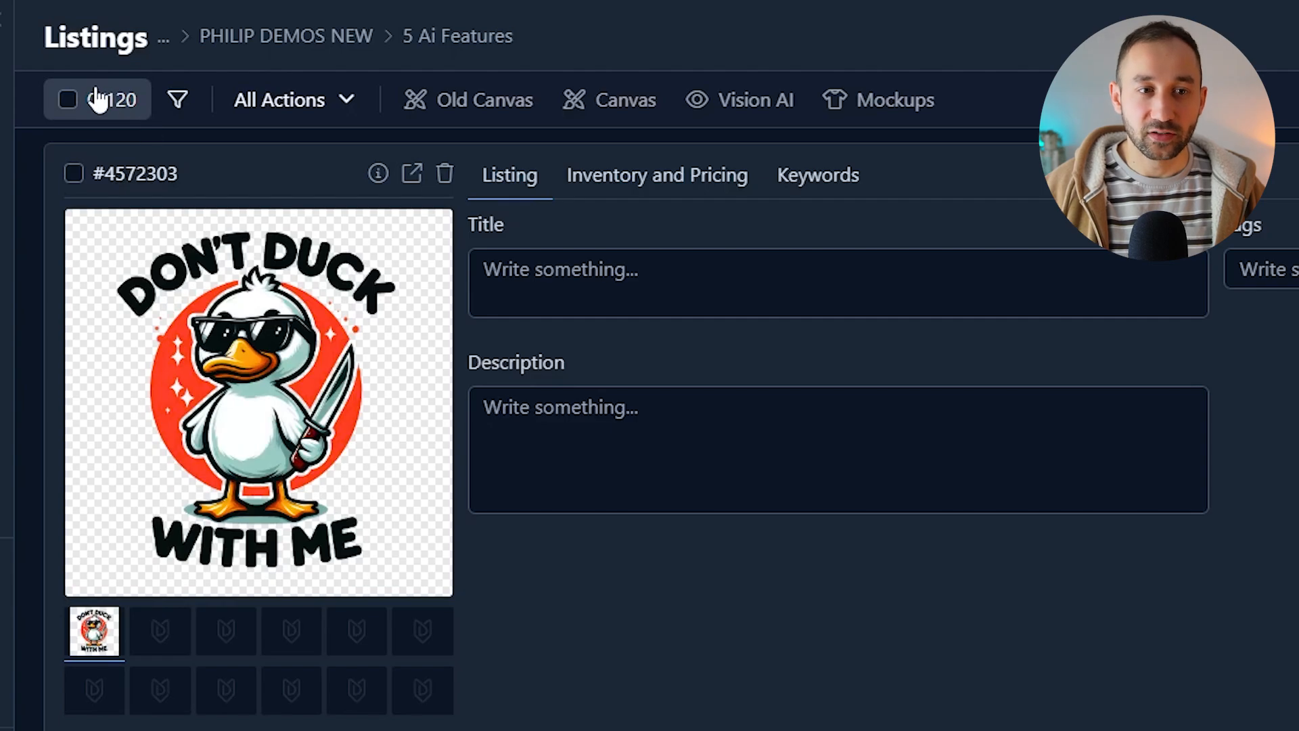
pyautogui.click(98, 100)
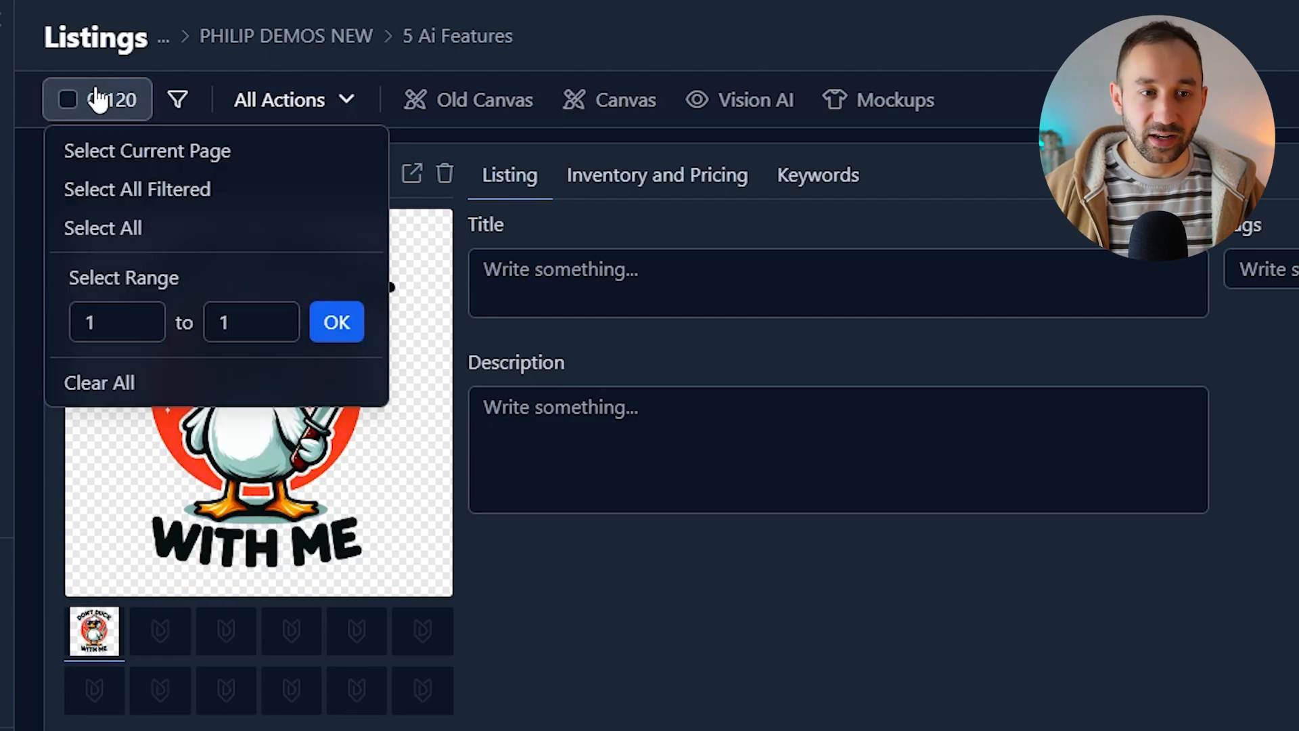
pyautogui.click(132, 196)
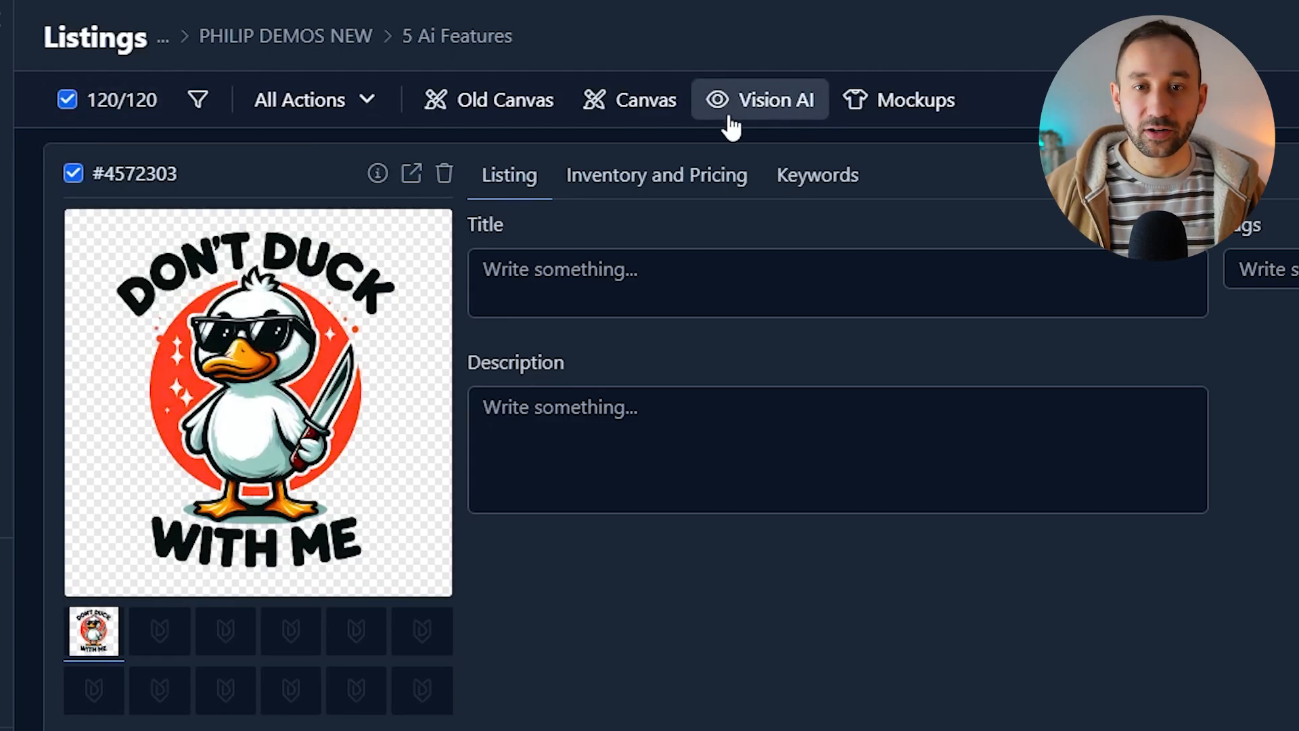
# Step: Open Vision AI and set the input file slot to Main file
pyautogui.click(749, 108)
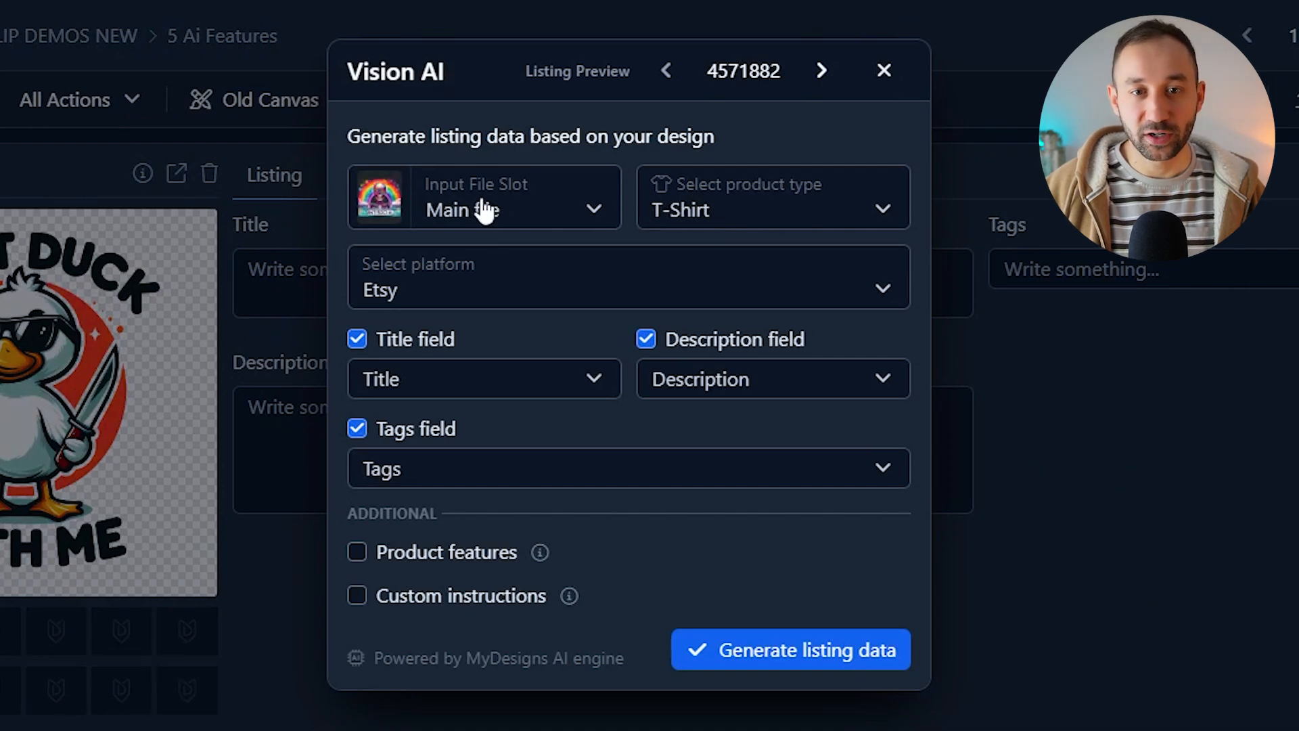
pyautogui.click(542, 213)
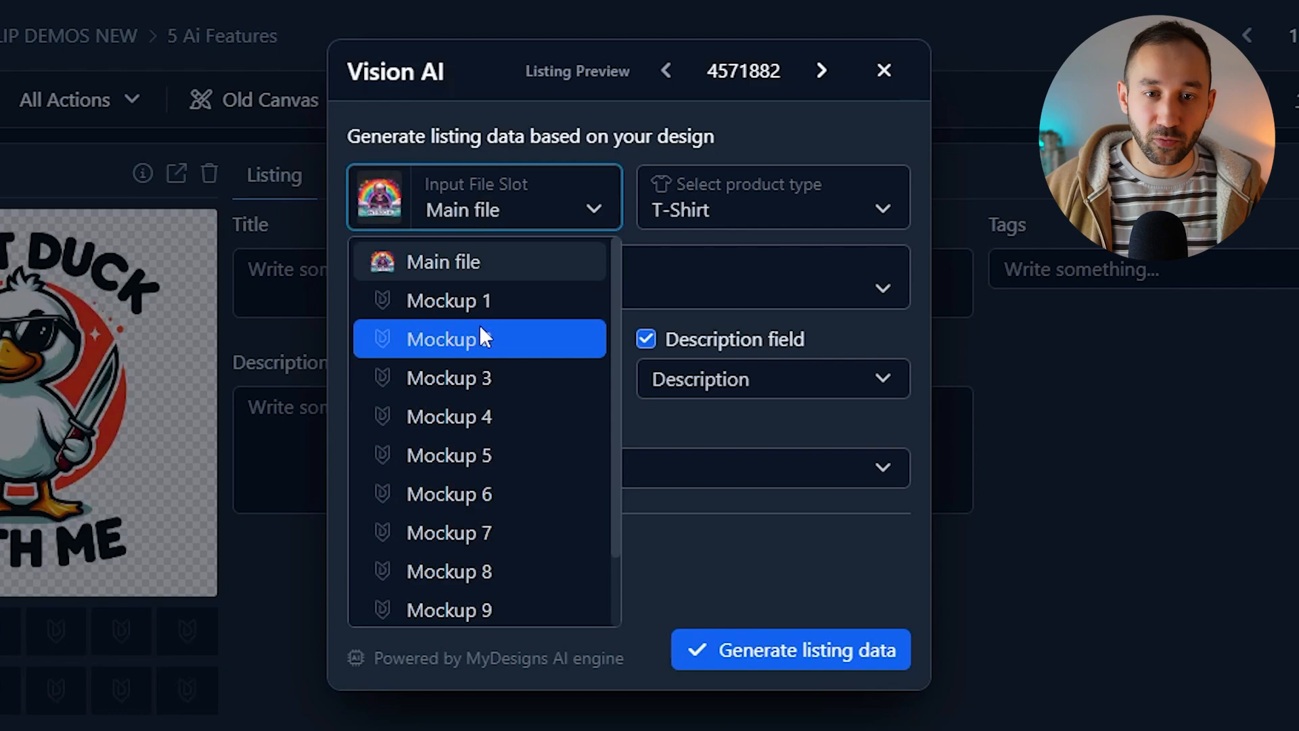
pyautogui.scroll(-2, 479, 325)
pyautogui.scroll(2, 473, 406)
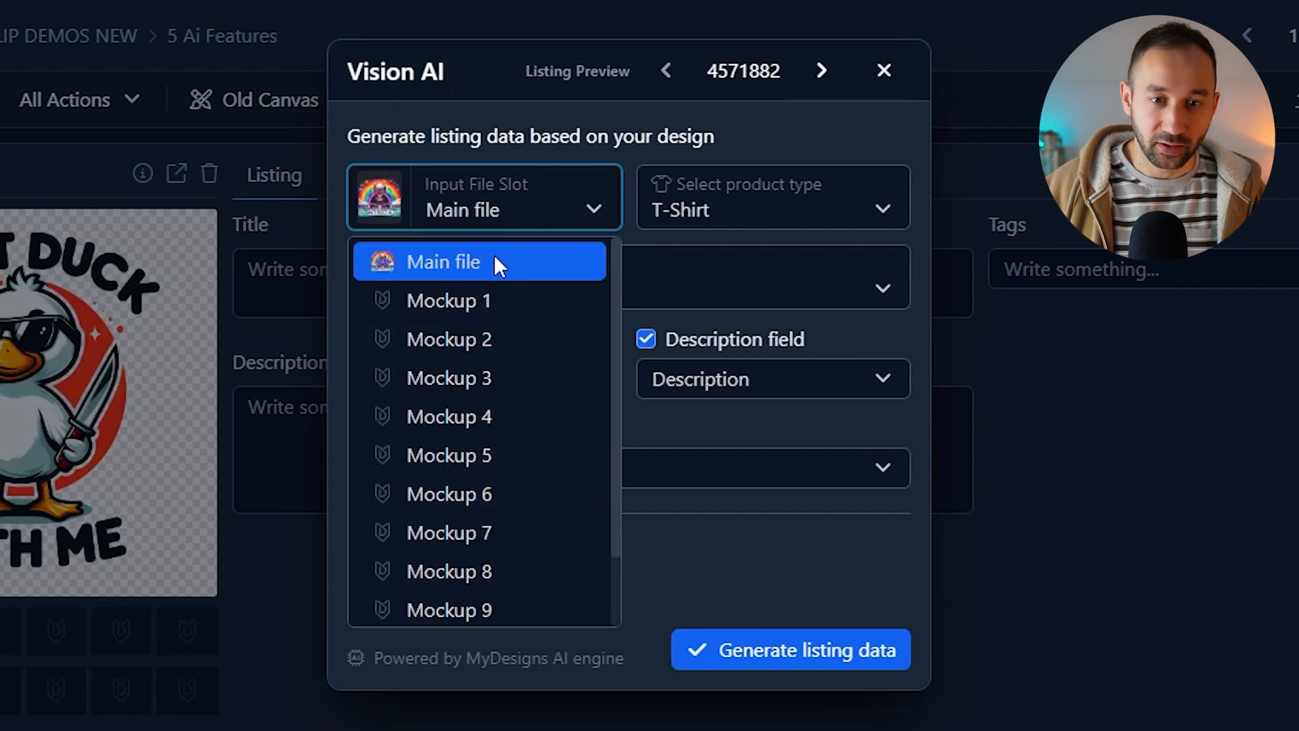
pyautogui.click(483, 259)
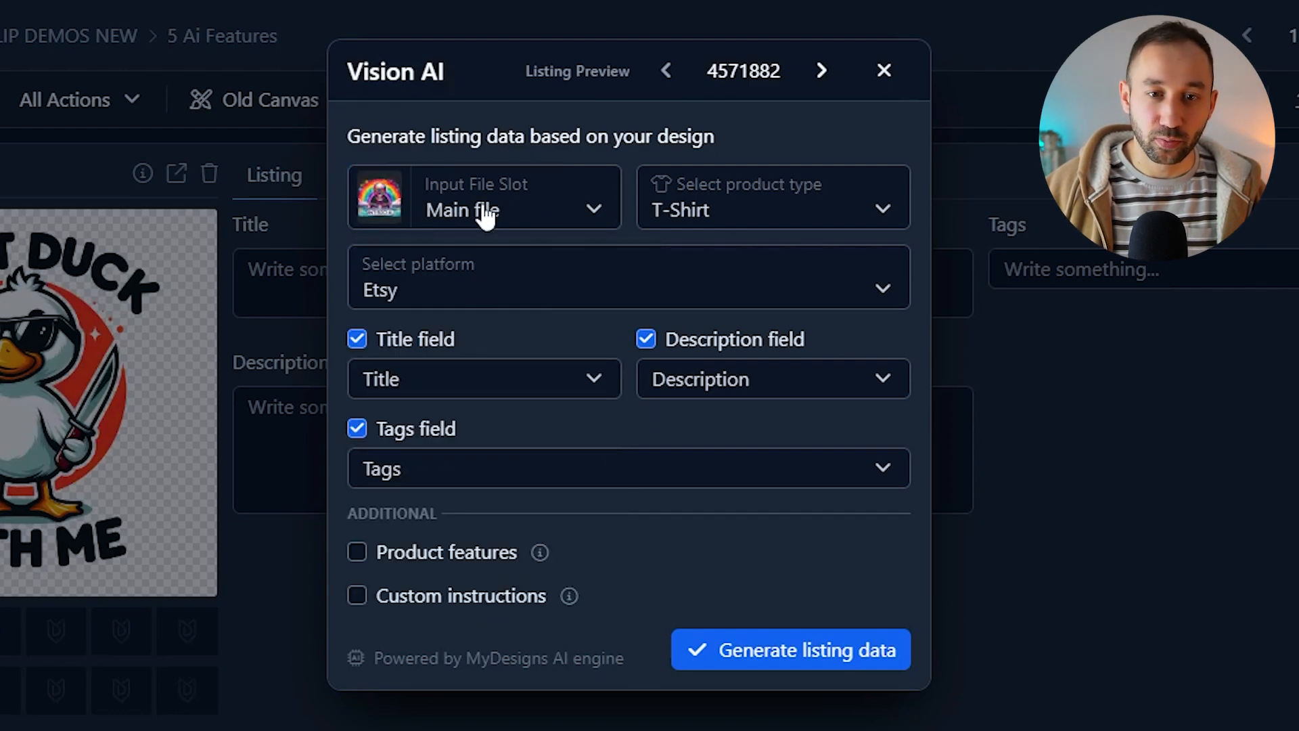
# Step: Set the product type to T-Shirt
pyautogui.click(777, 210)
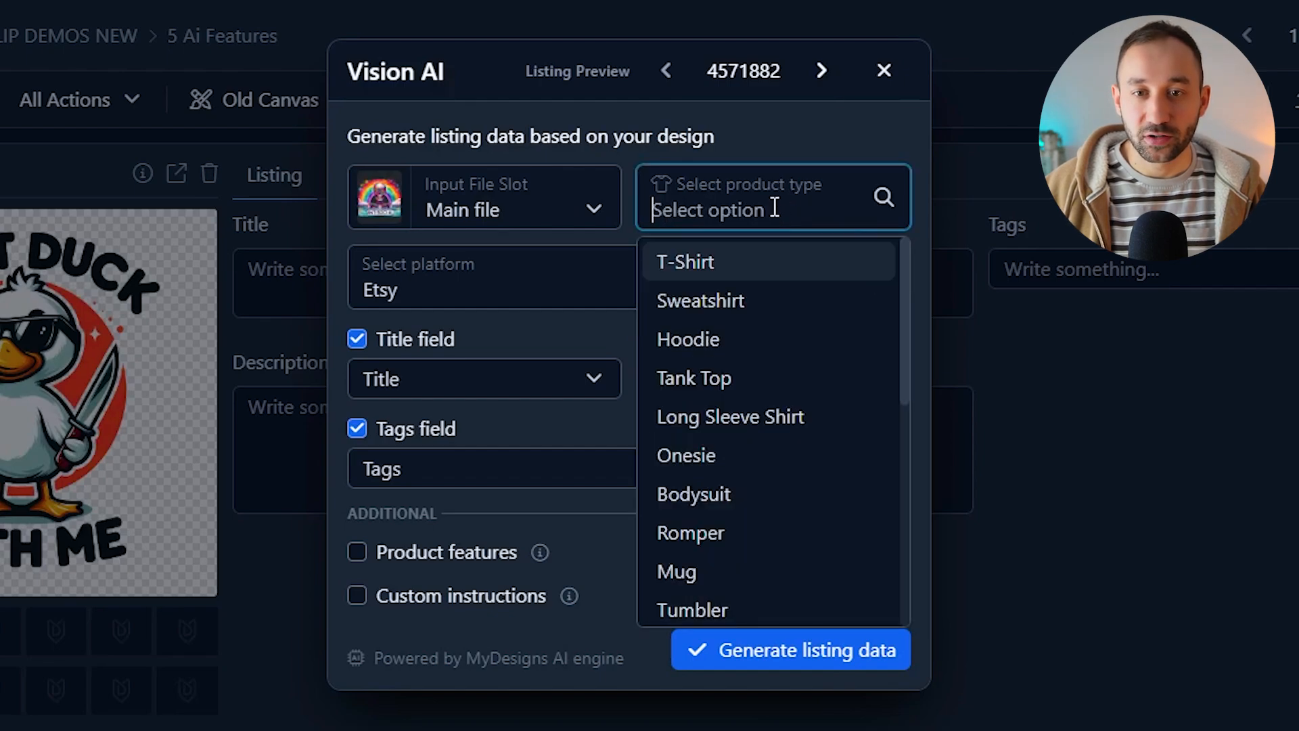
pyautogui.scroll(-6, 755, 356)
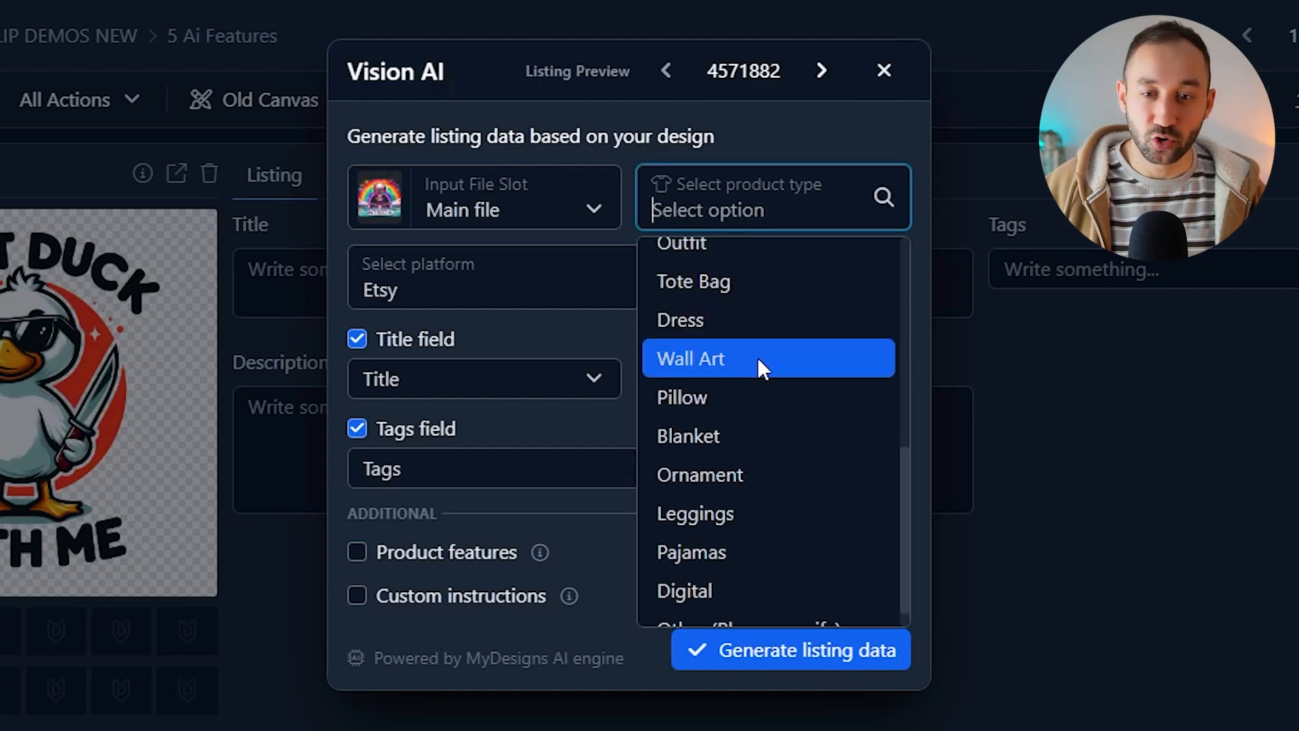
pyautogui.scroll(6, 755, 584)
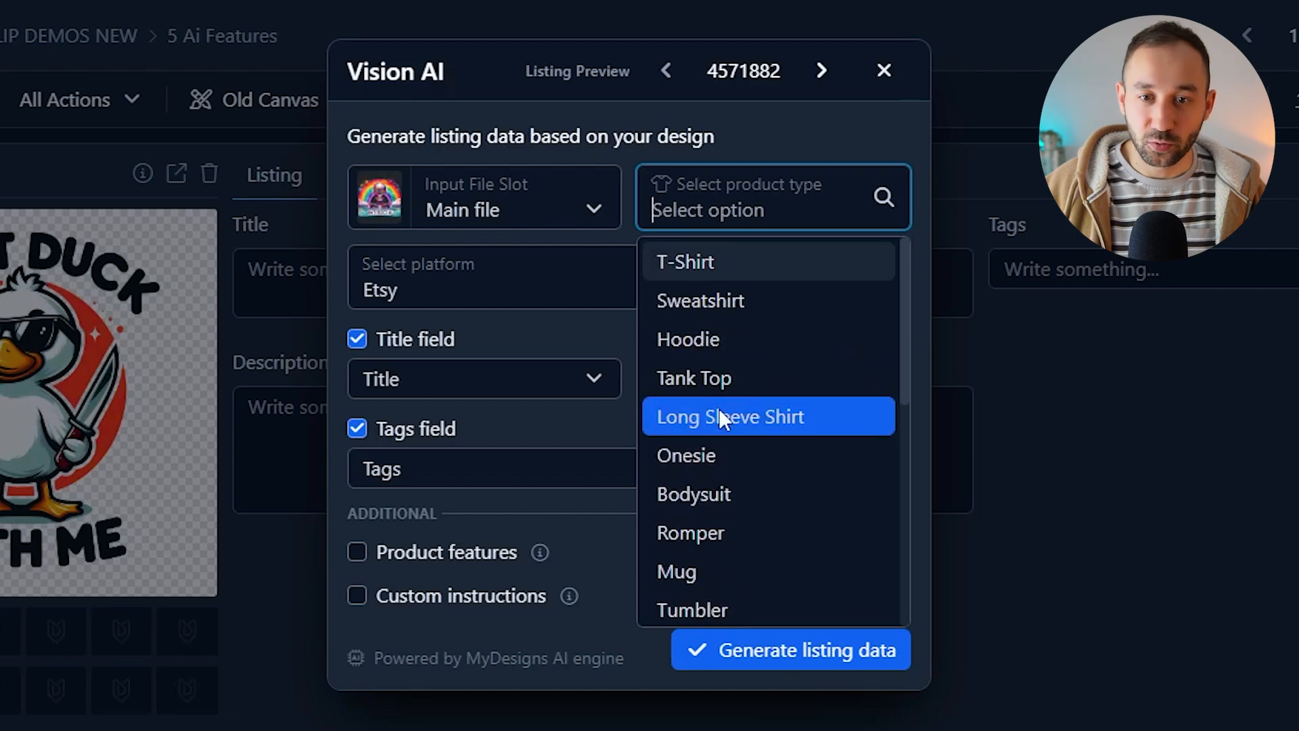
pyautogui.click(740, 257)
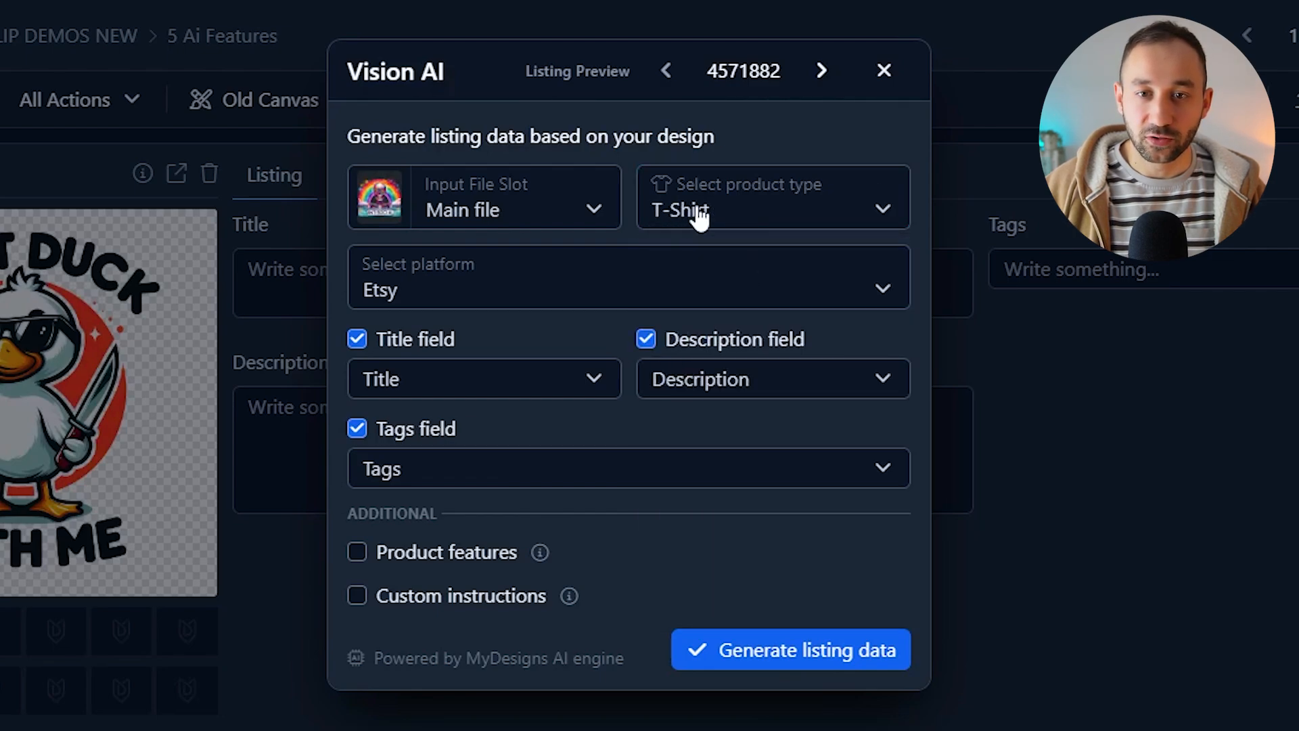
# Step: Set the platform to Etsy and keep the title field mapped to Title
pyautogui.click(527, 292)
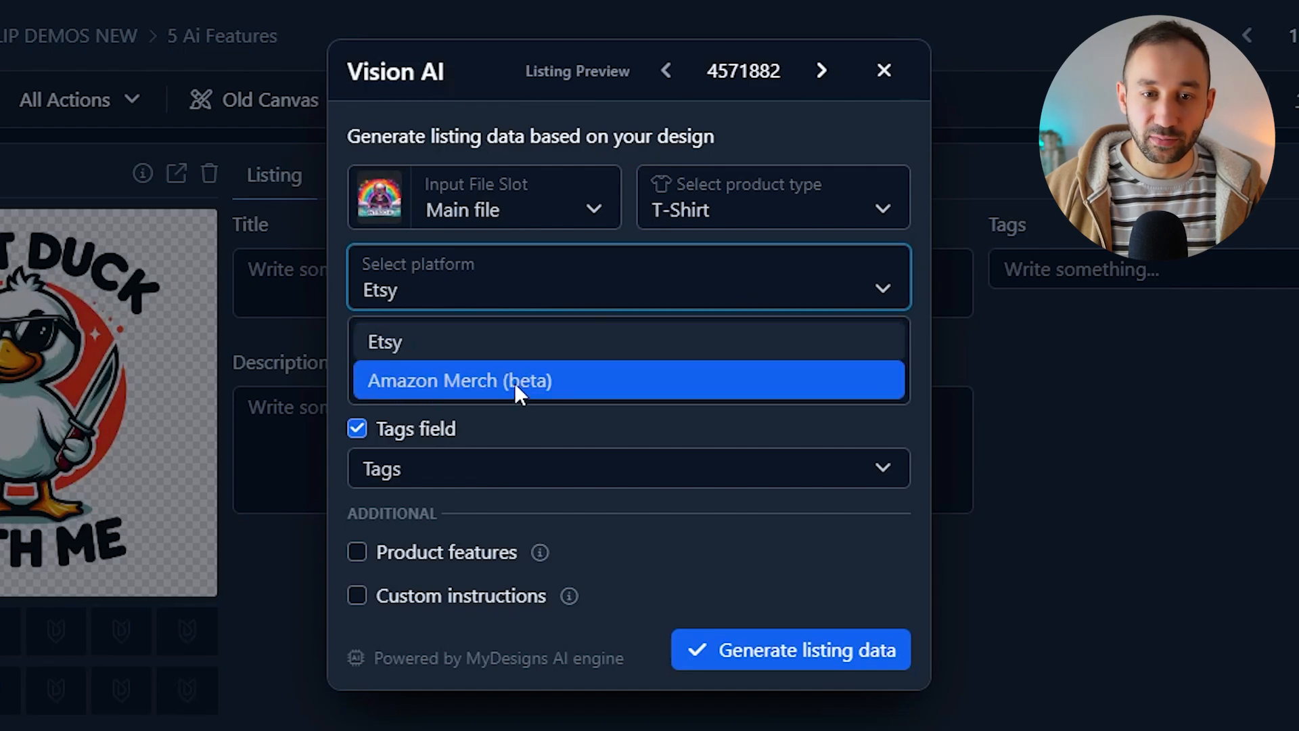
pyautogui.click(453, 312)
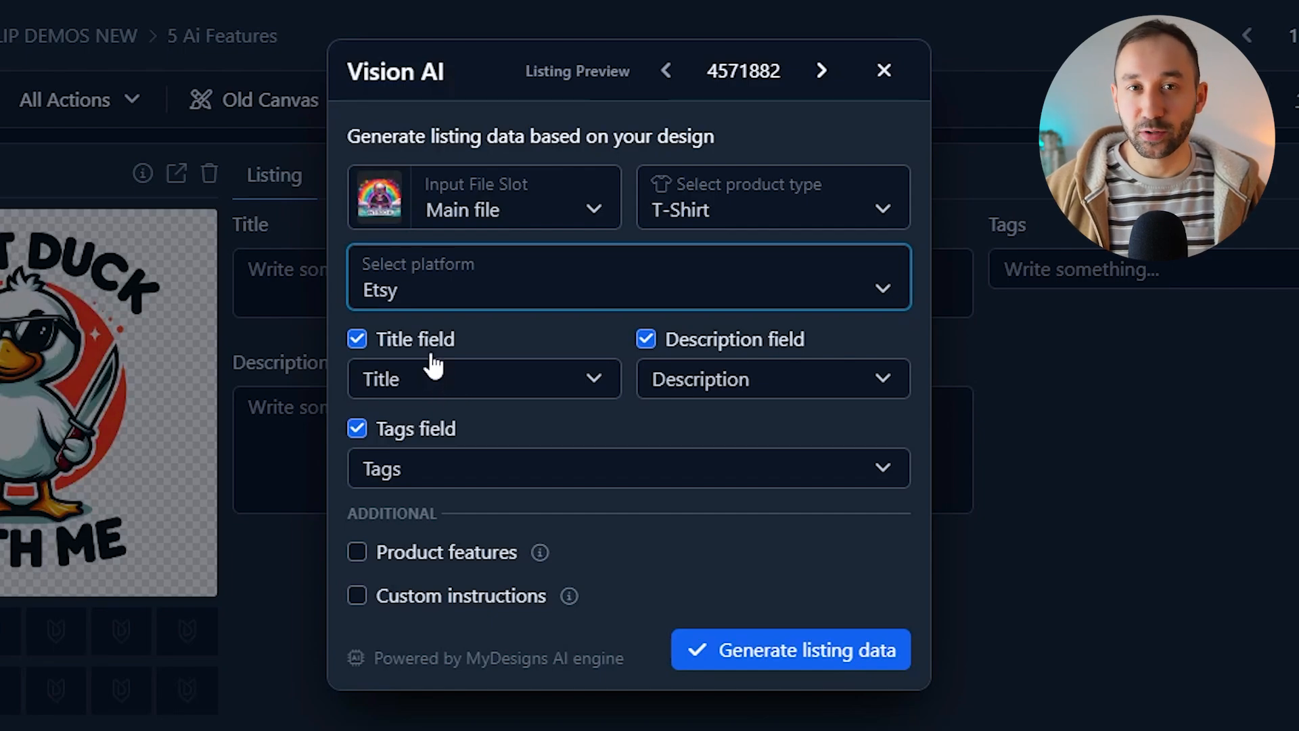
pyautogui.click(447, 379)
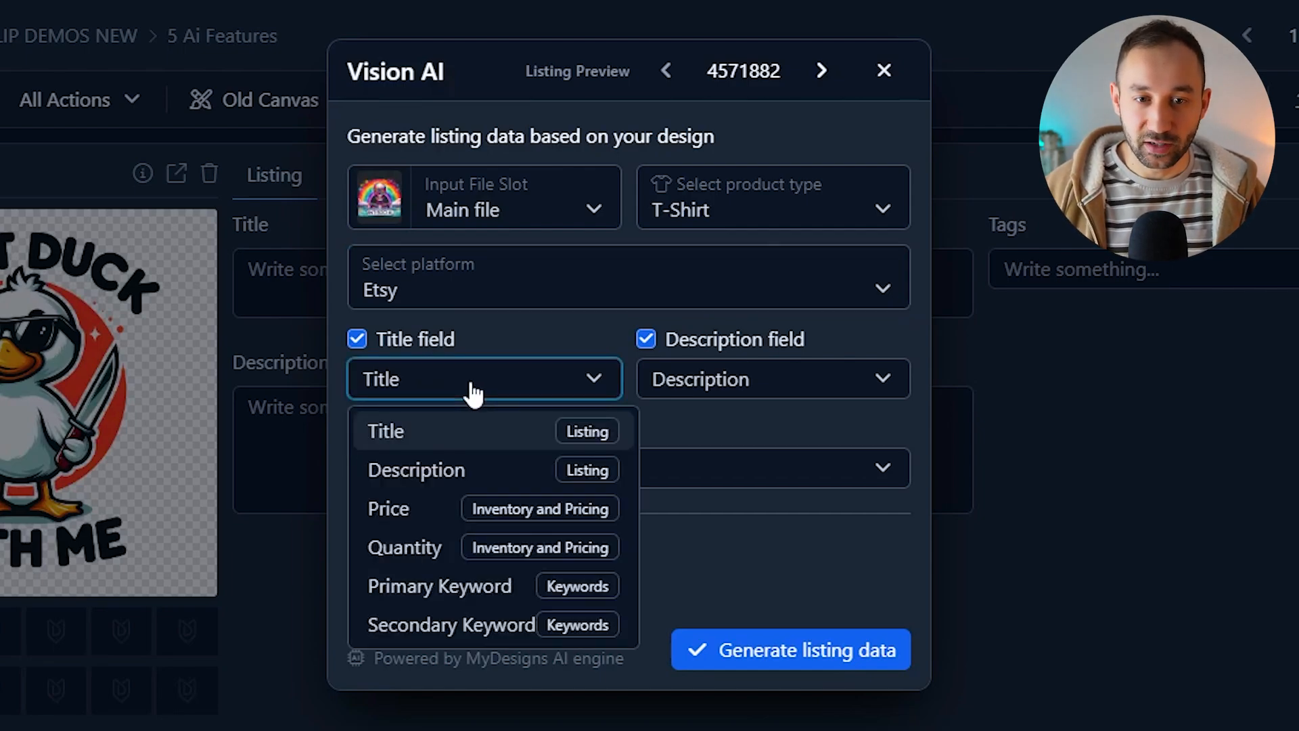
pyautogui.click(580, 423)
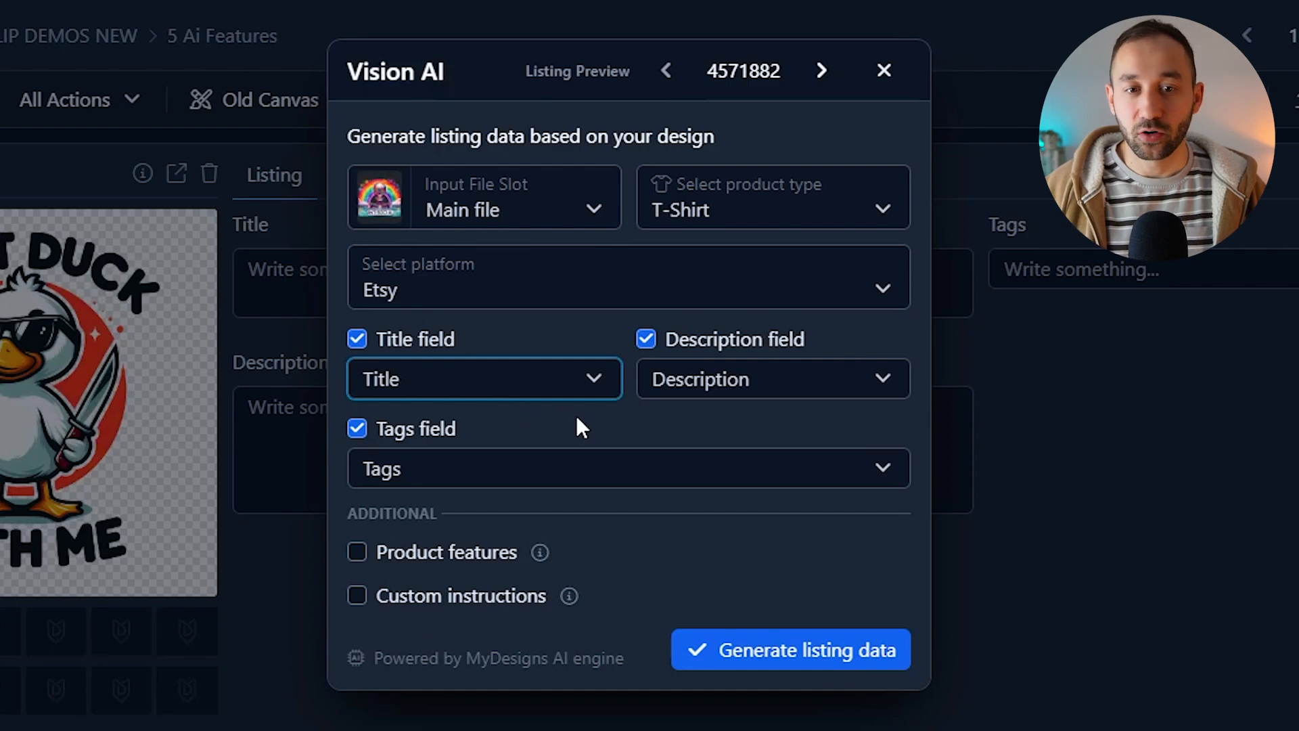
# Step: Uncheck and recheck the description field
pyautogui.click(649, 342)
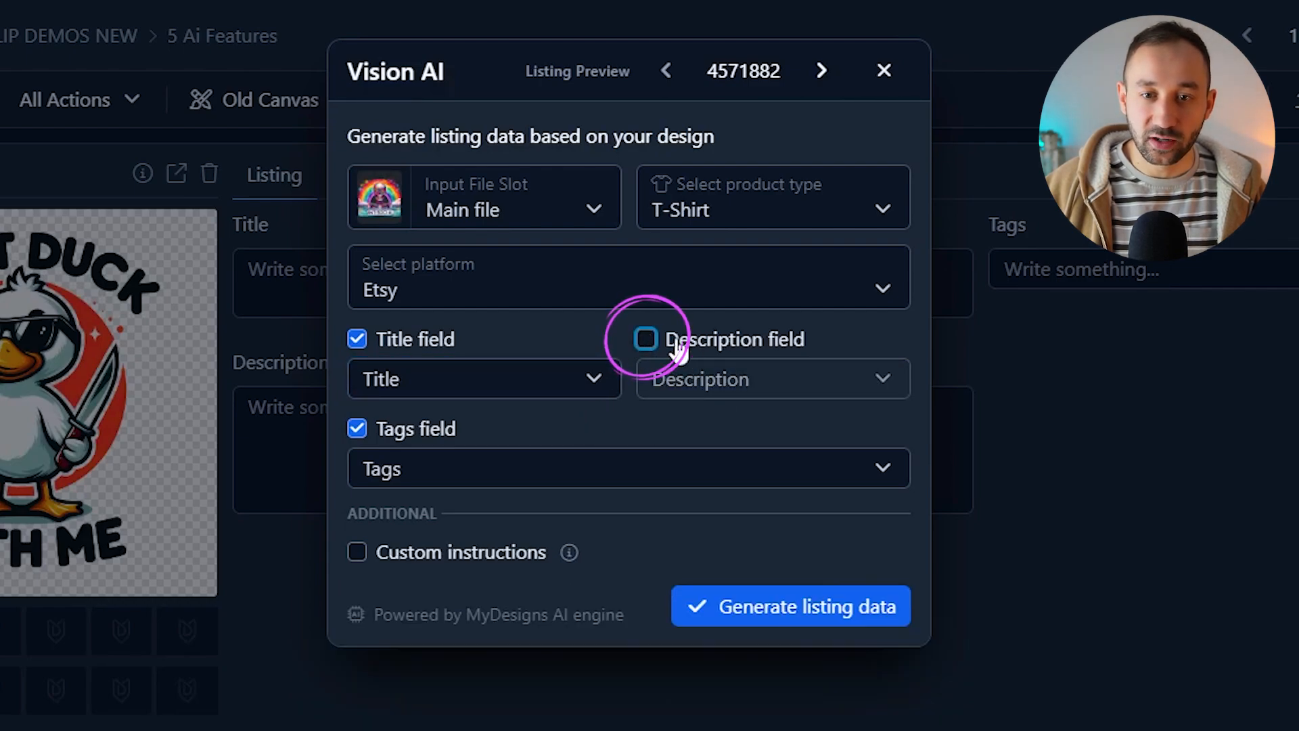
pyautogui.click(644, 344)
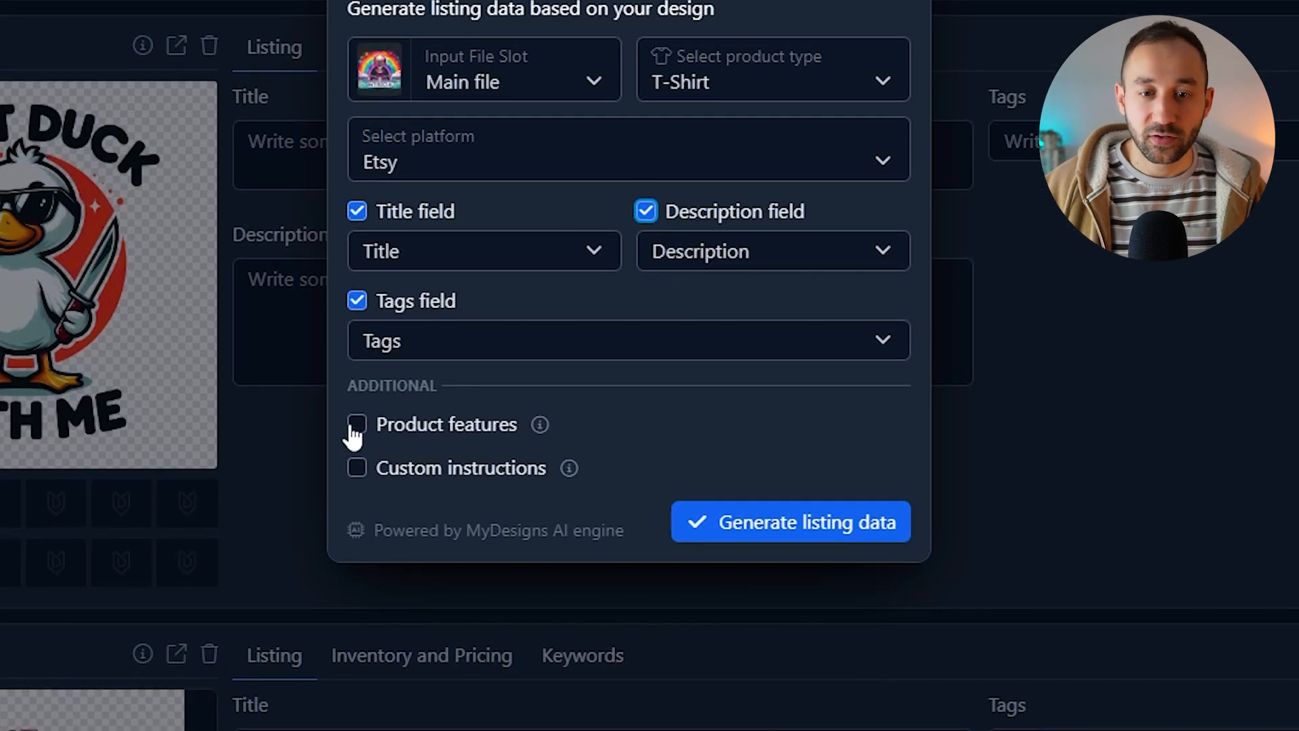
# Step: Enable product features and choose Bella 3001 after searching for 3001
pyautogui.click(357, 438)
pyautogui.click(434, 462)
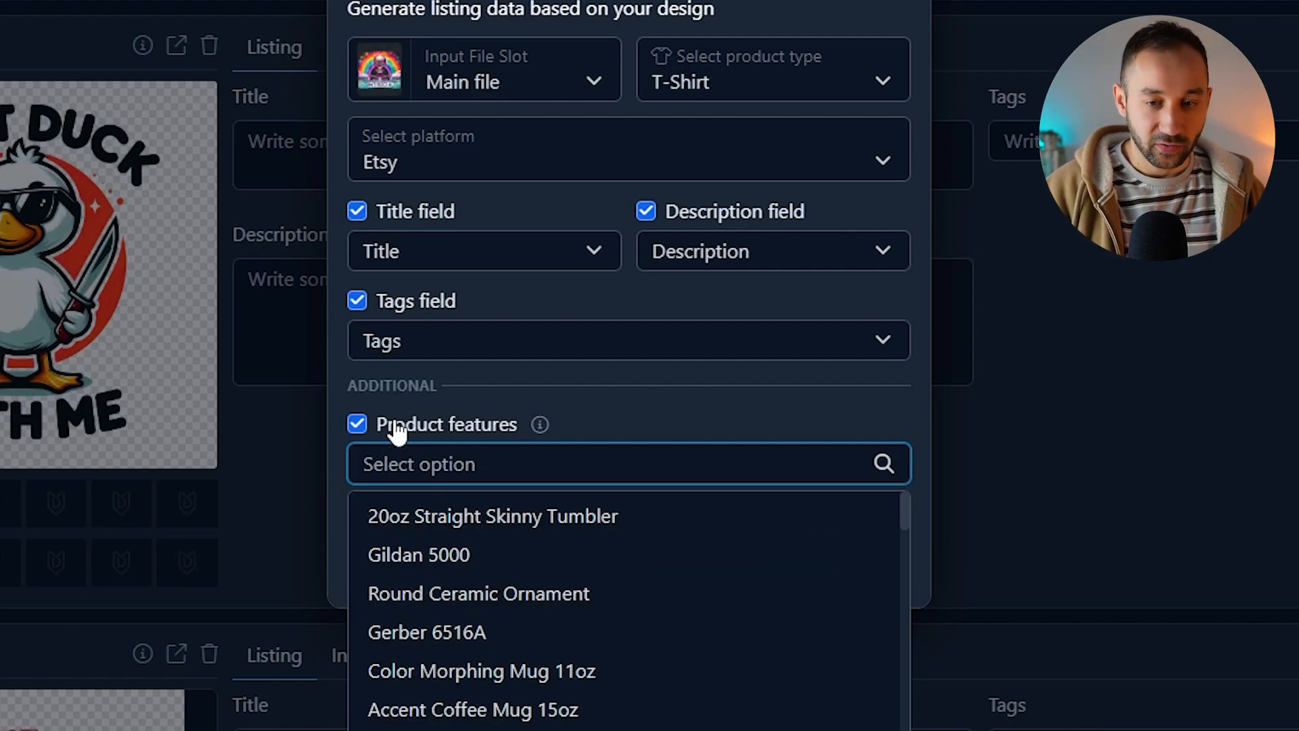
pyautogui.write('3001')
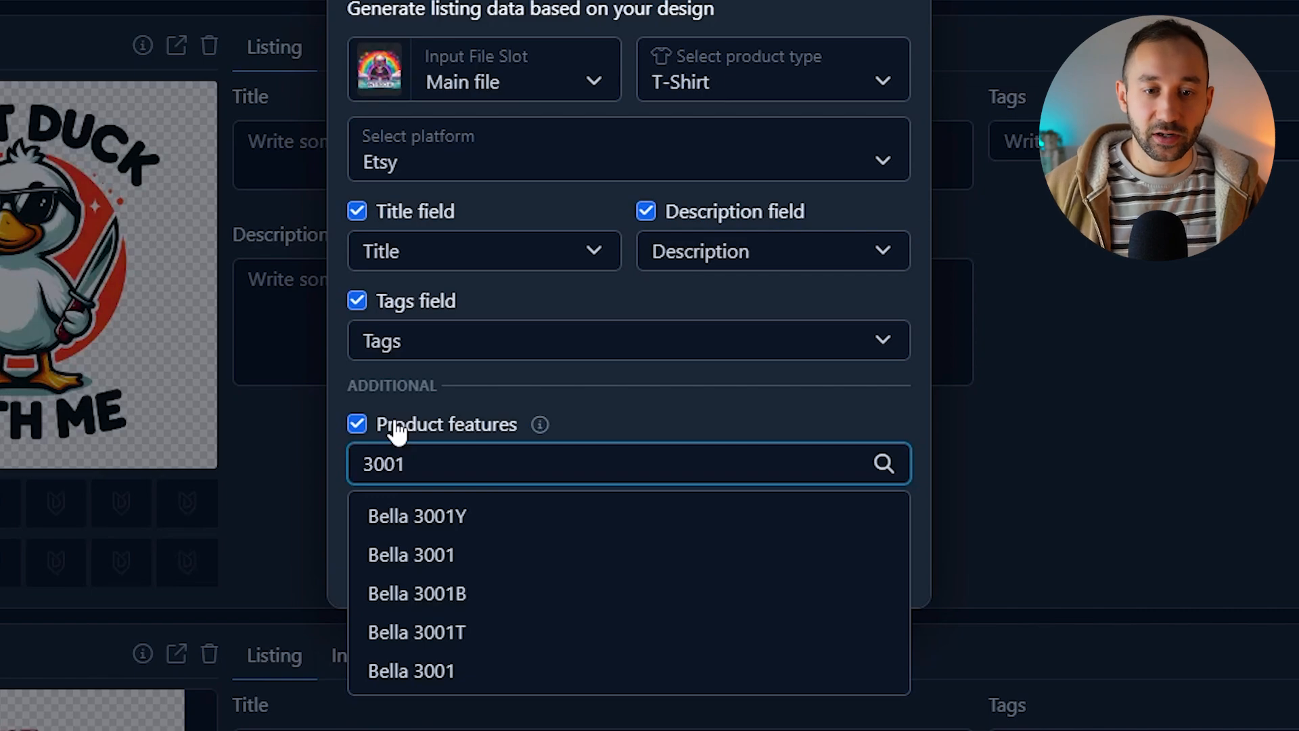
pyautogui.click(464, 560)
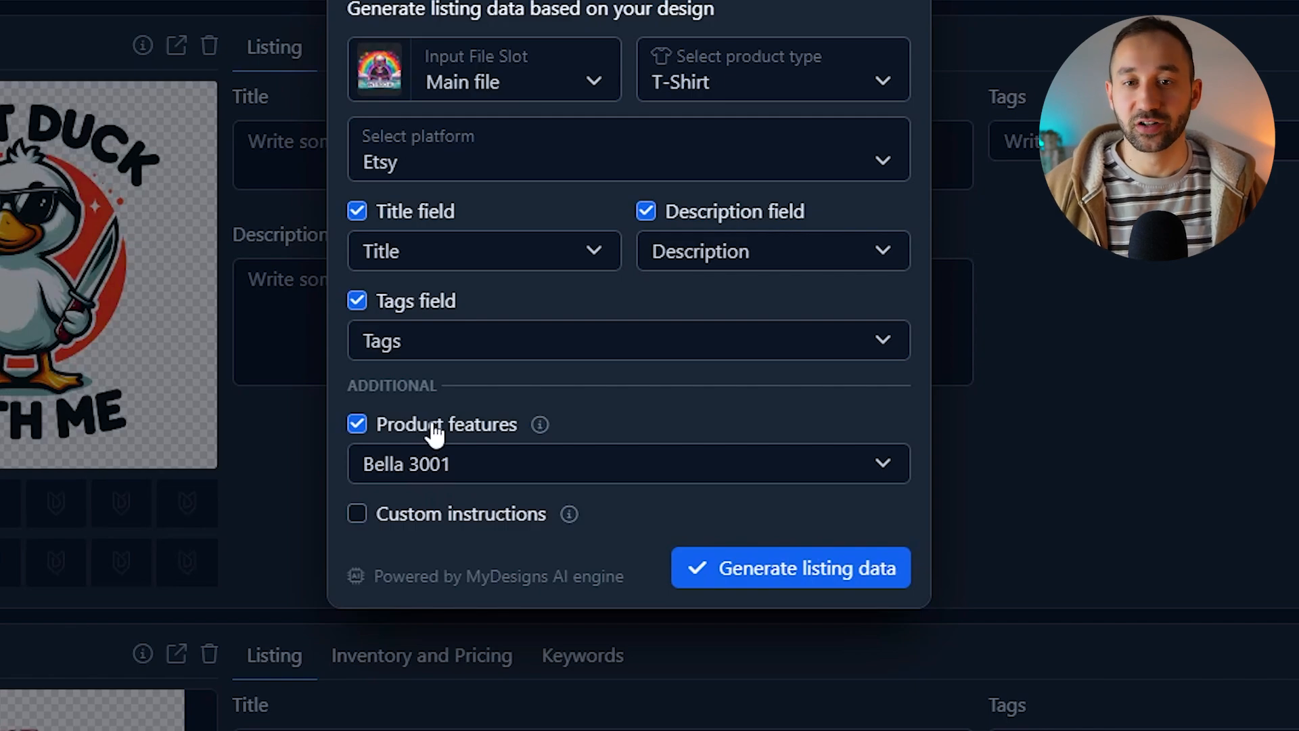
# Step: Enable custom instructions and enter 'add details about fast shipping to the description, add relevant emojis to the description only'
pyautogui.click(434, 526)
pyautogui.click(479, 542)
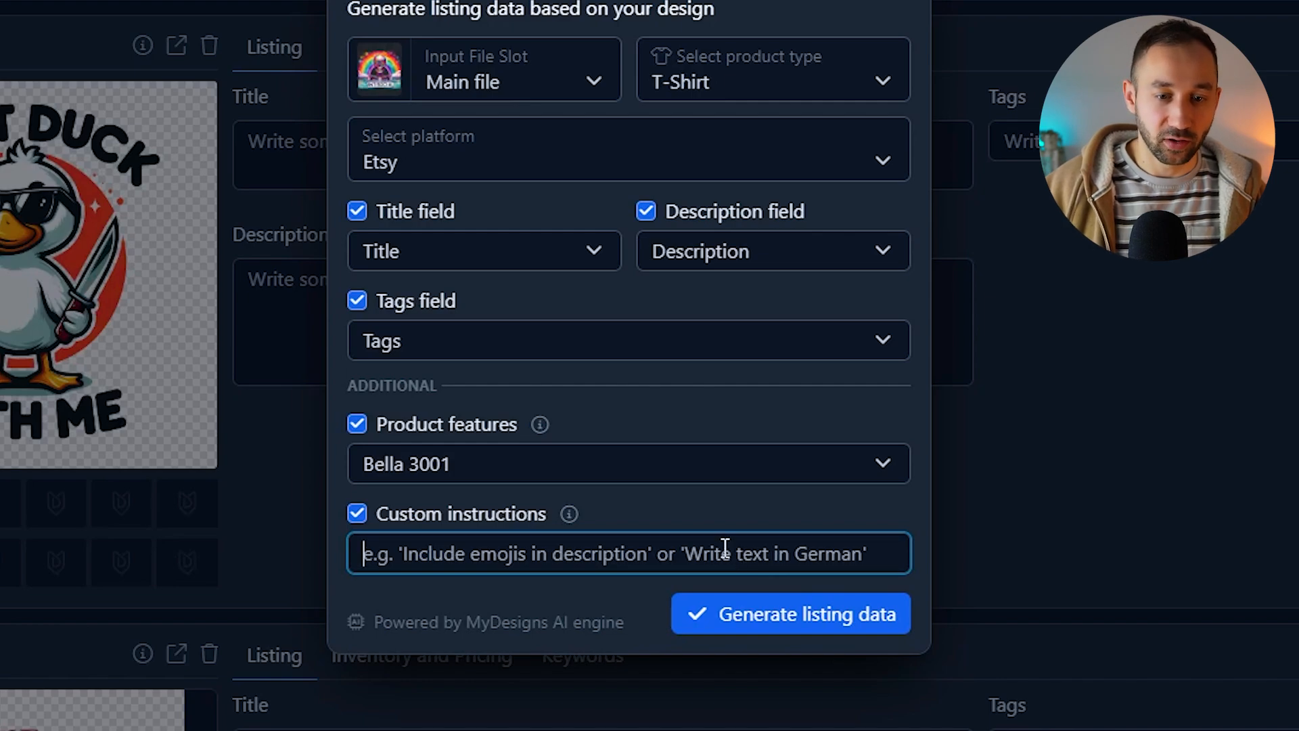
pyautogui.write('ad')
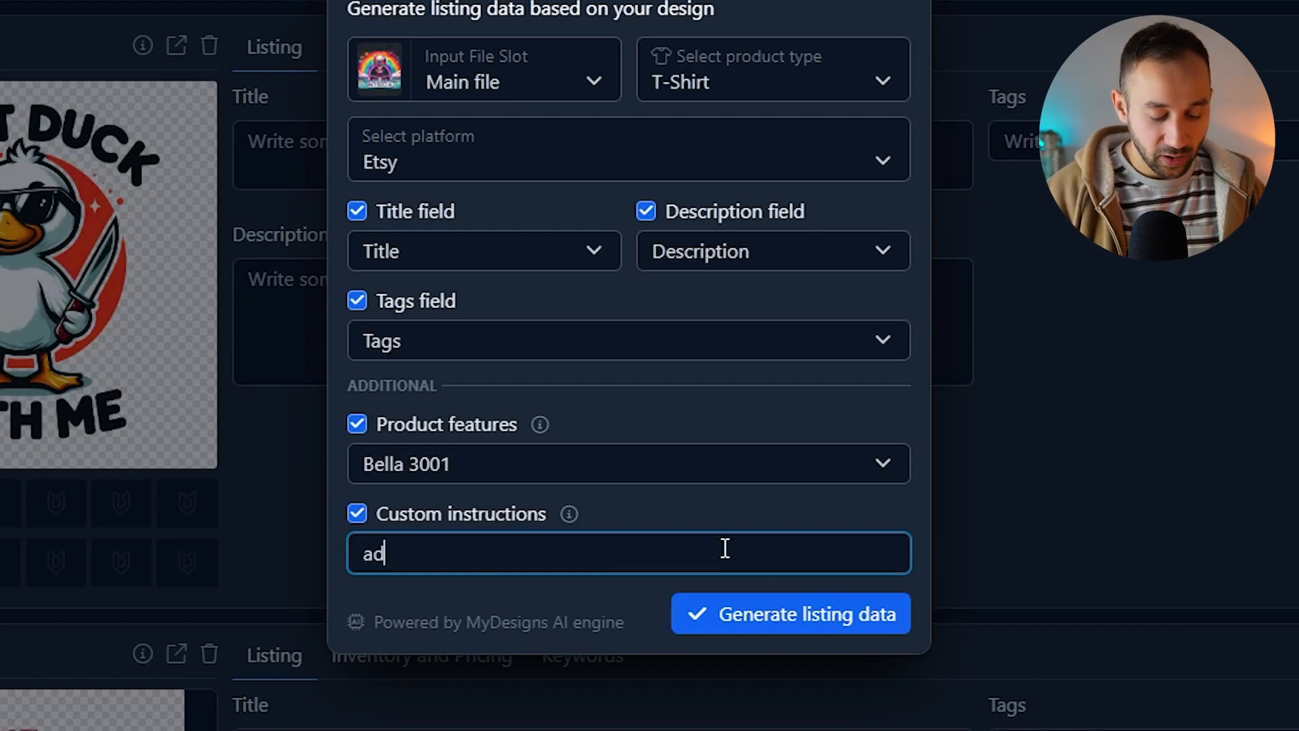
pyautogui.write('d details about fast shipping t')
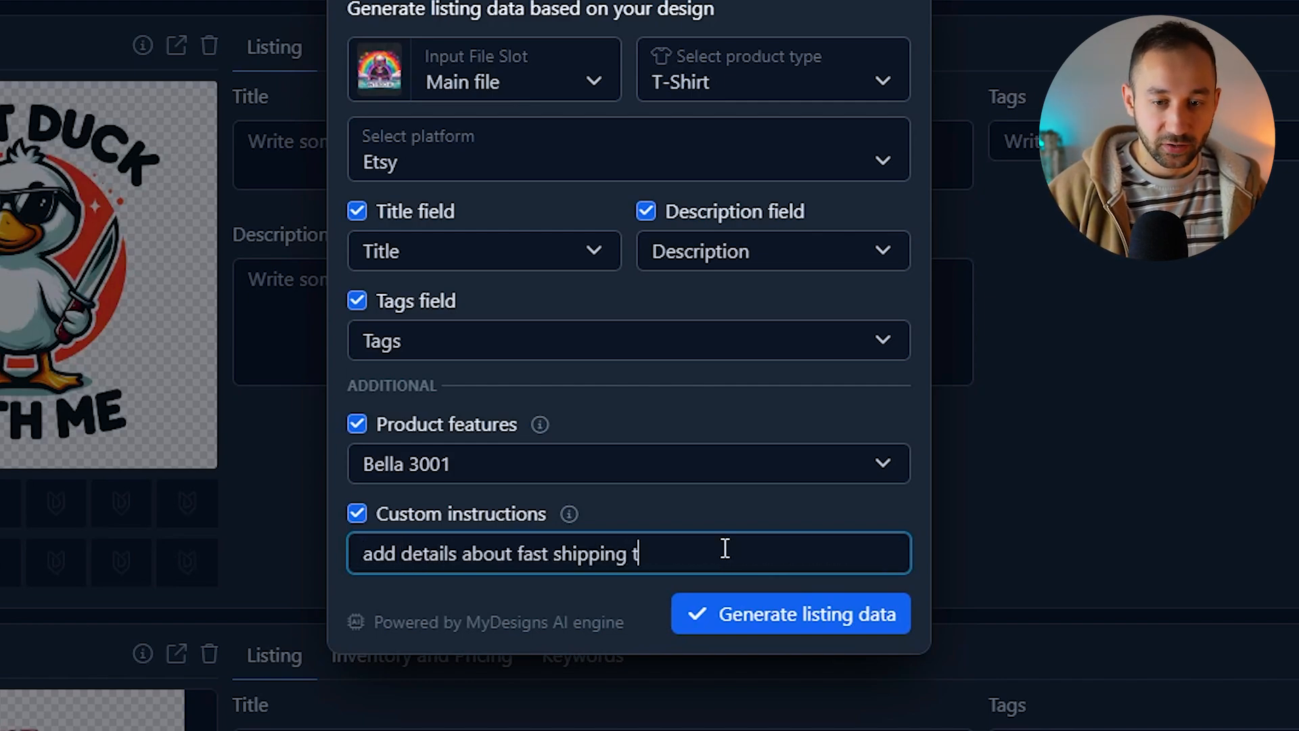
pyautogui.write('o the description, ')
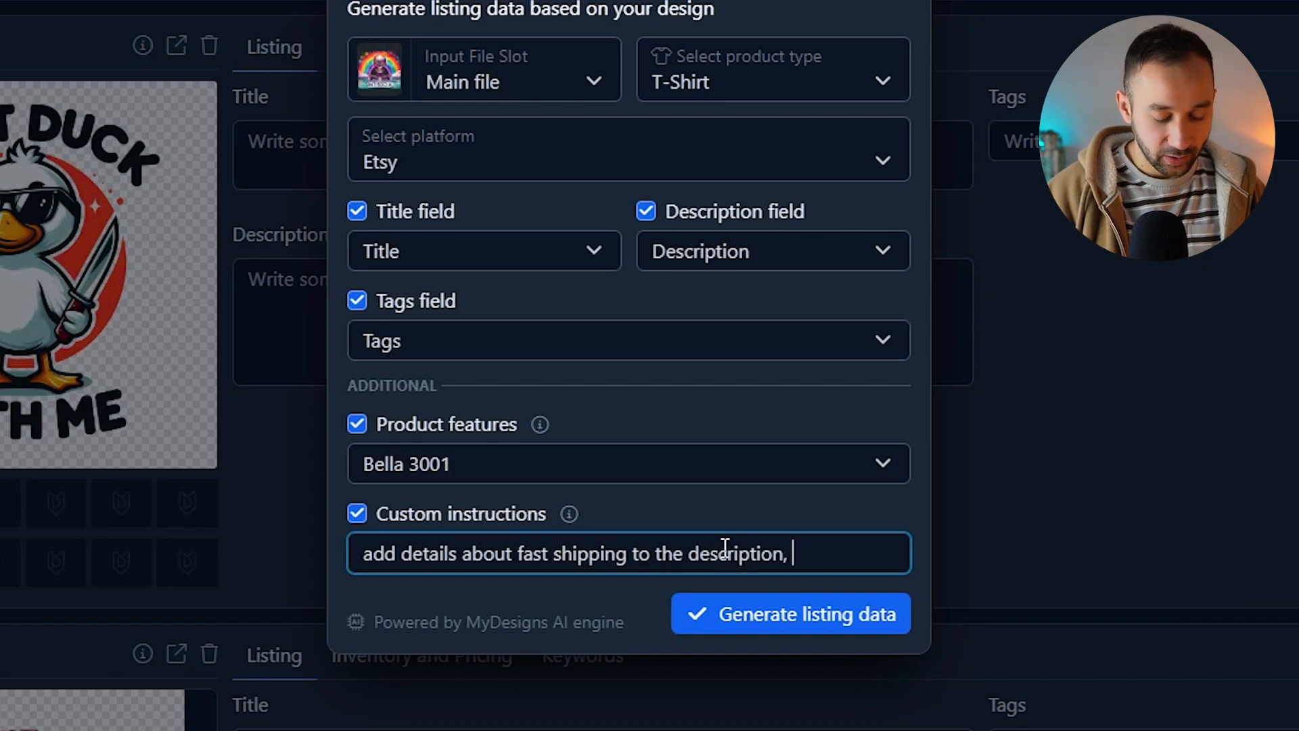
pyautogui.write('add relevant emojis')
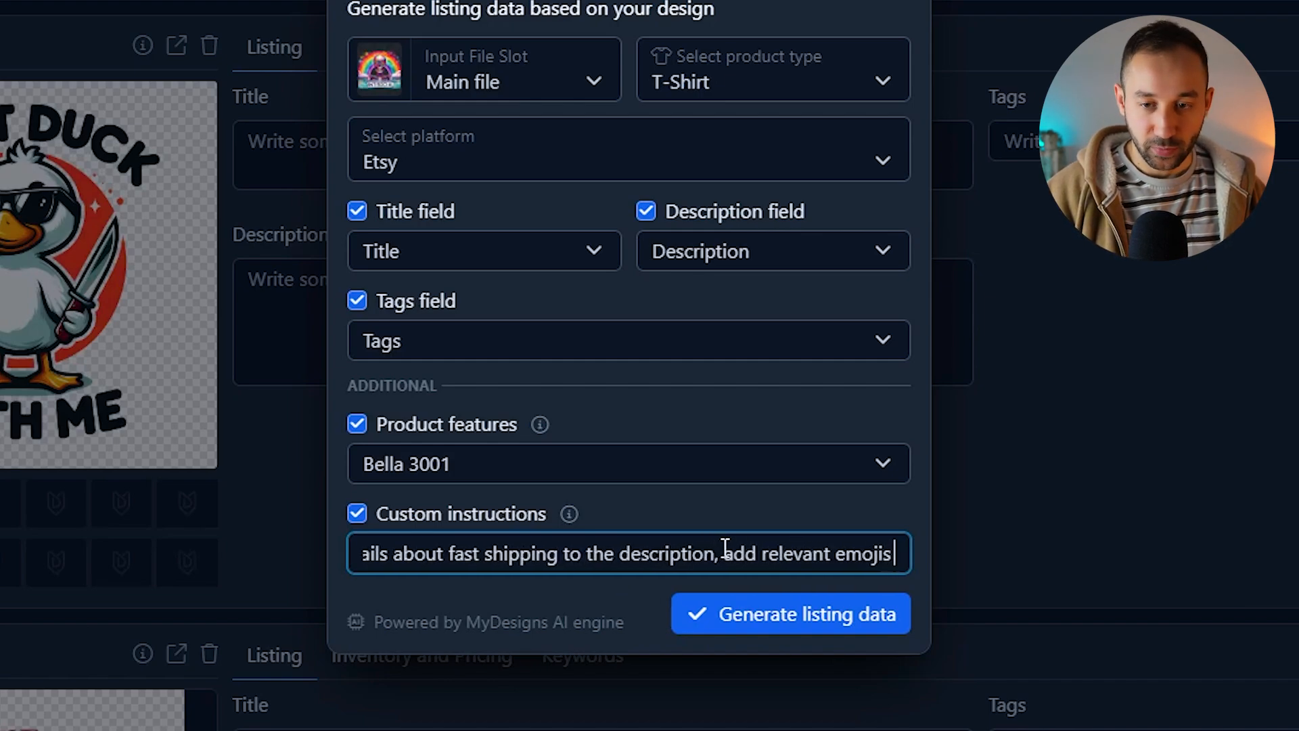
pyautogui.write(' to the description only')
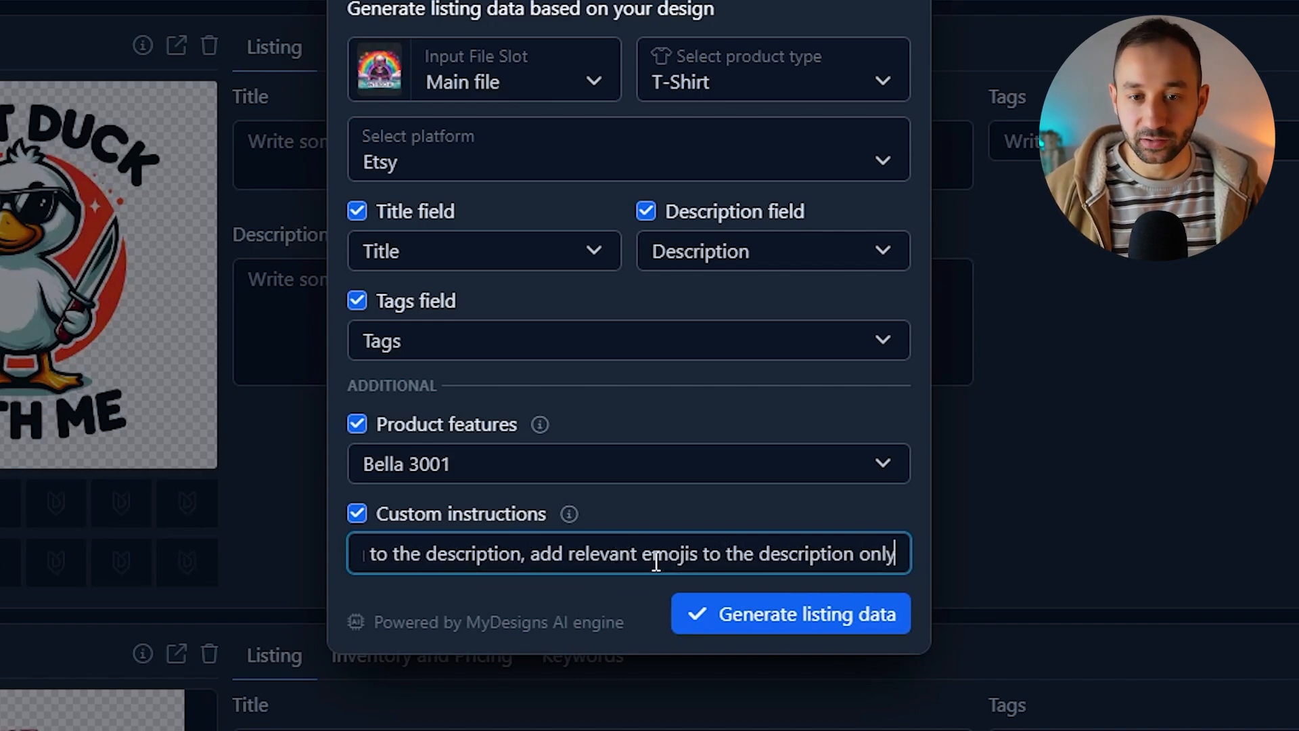
pyautogui.hotkey('ctrl', 'a')
pyautogui.click(576, 554)
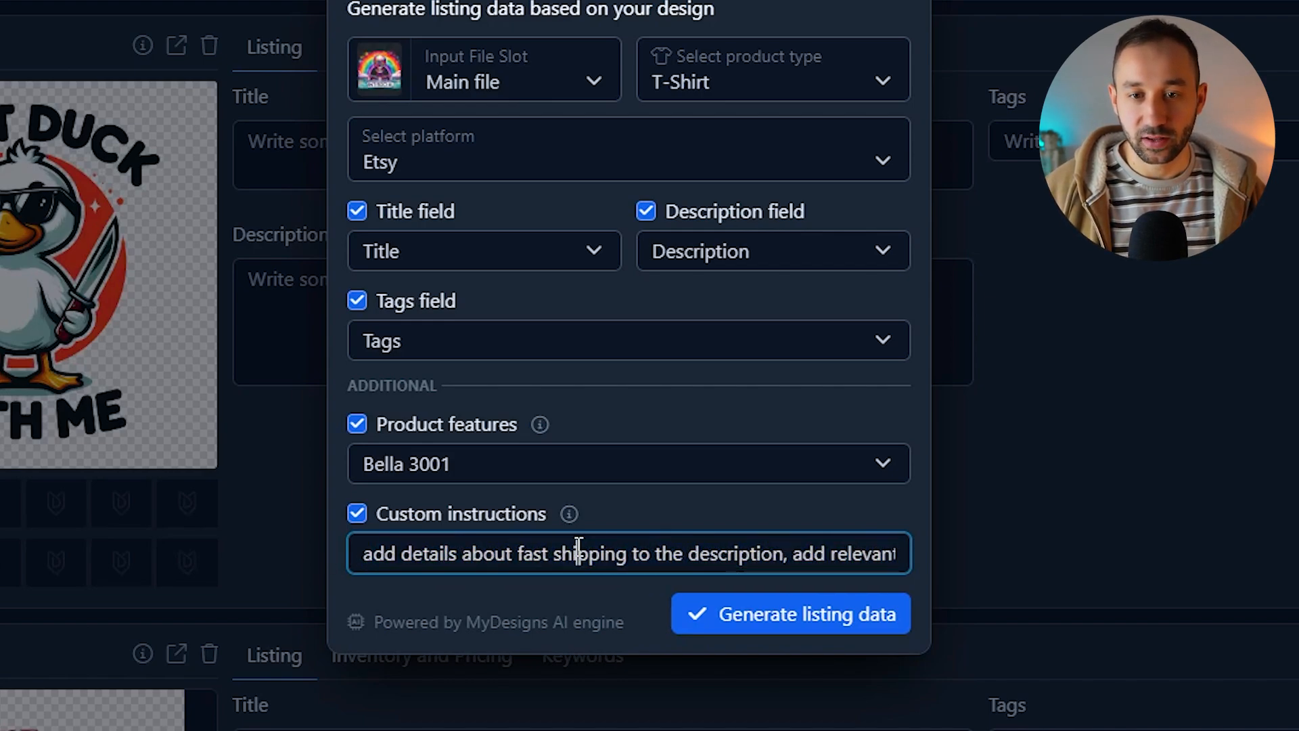
# Step: Generate listing data for all 120 selected listings and confirm running Vision AI
pyautogui.click(798, 617)
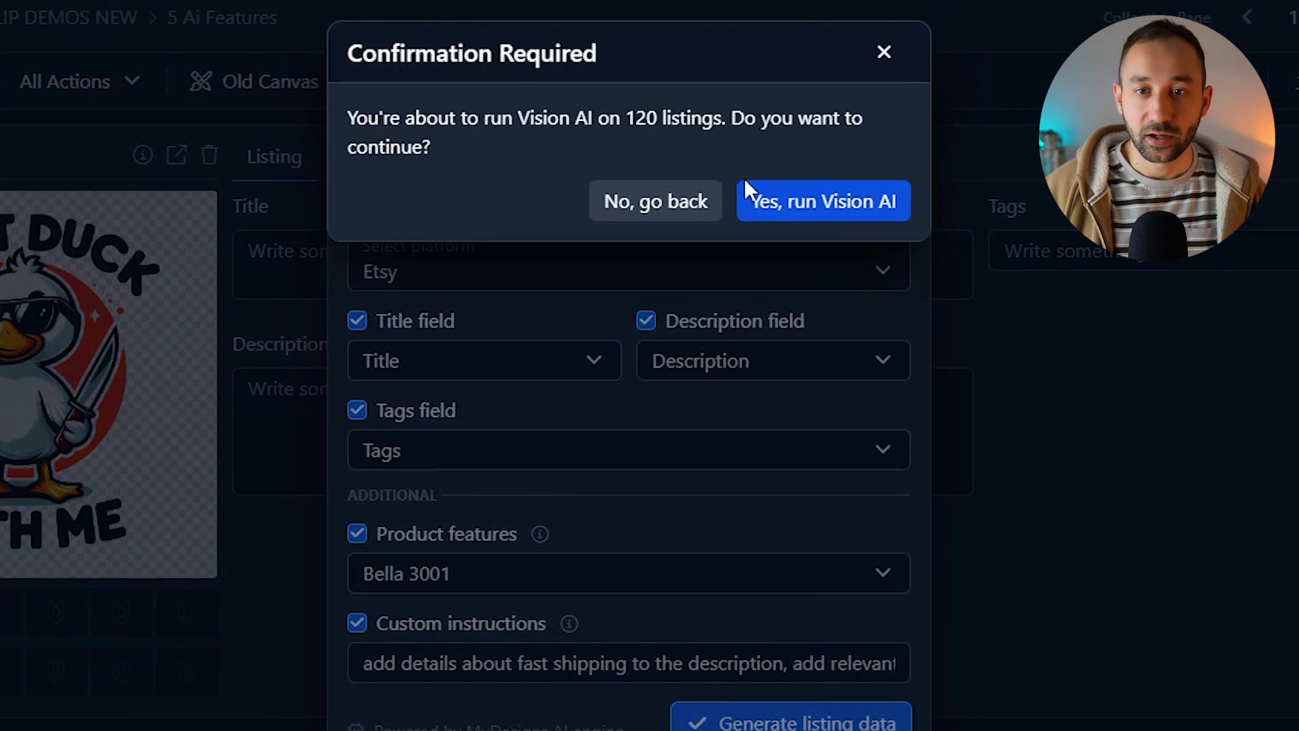
pyautogui.click(805, 201)
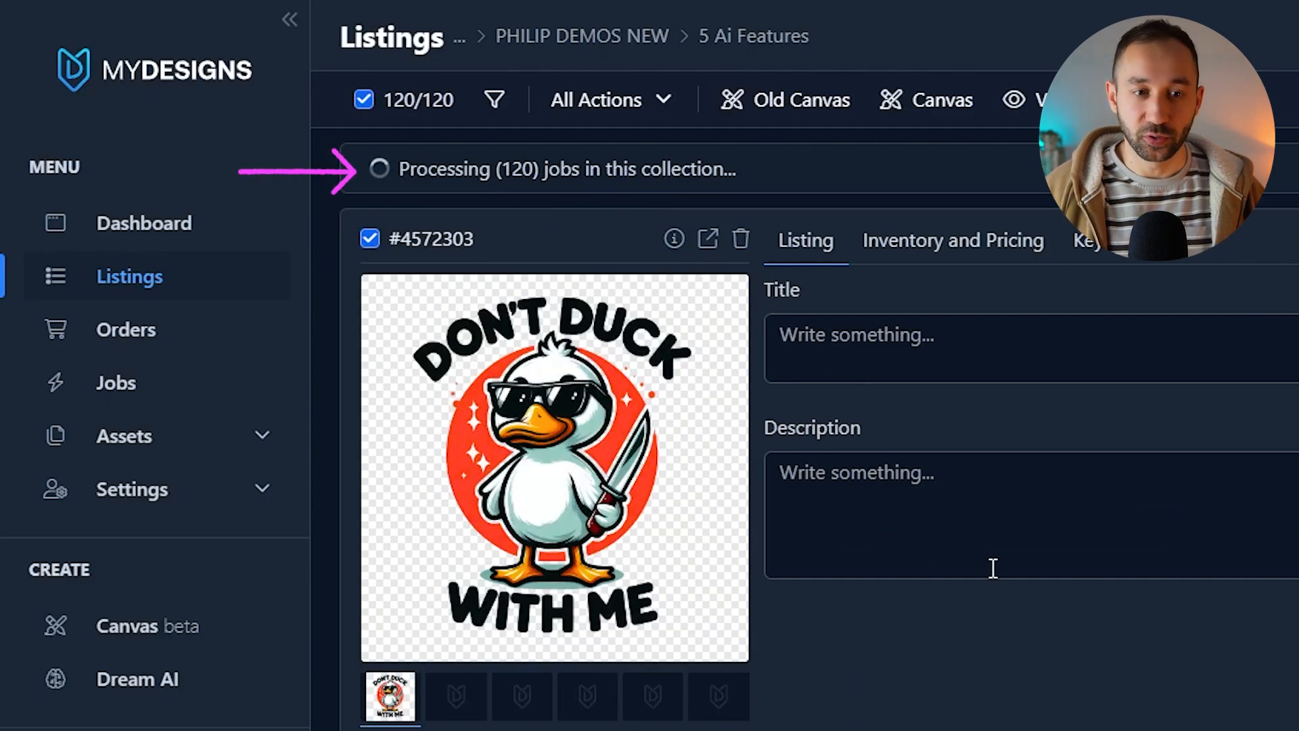
pyautogui.scroll(-10, 627, 485)
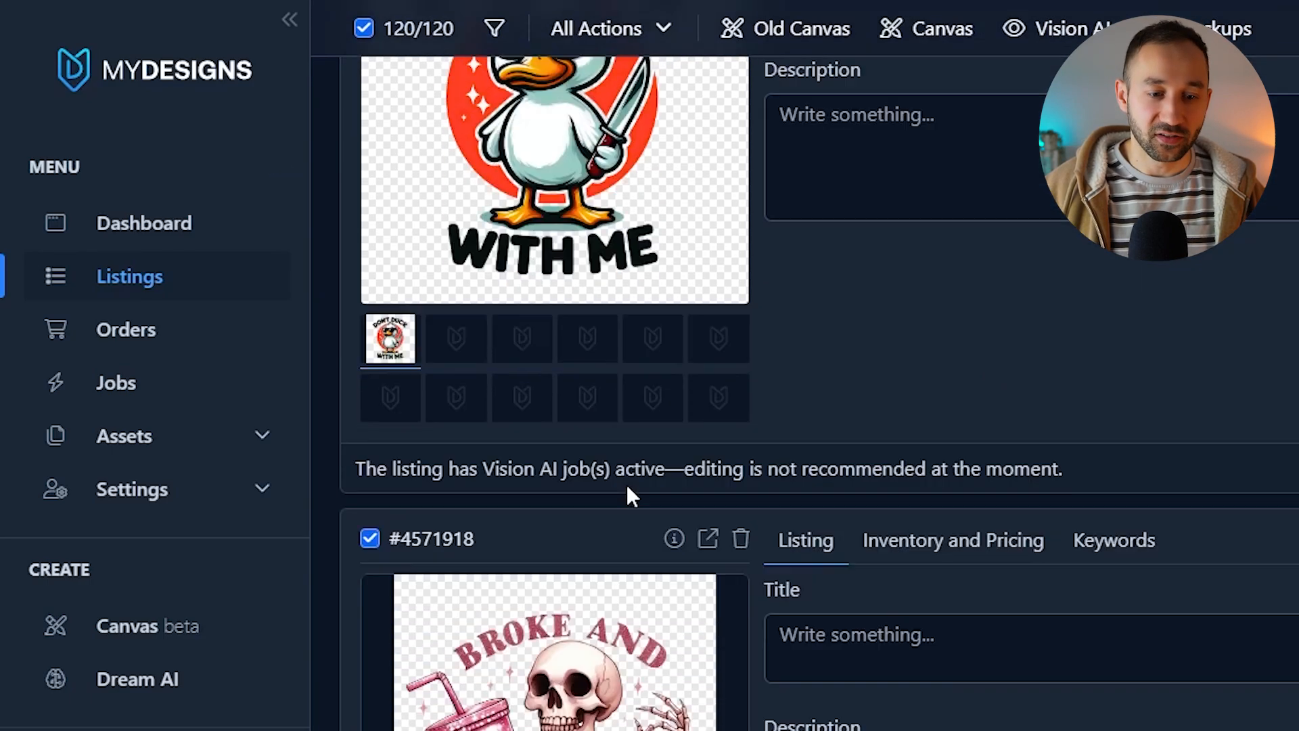
pyautogui.scroll(-20, 571, 580)
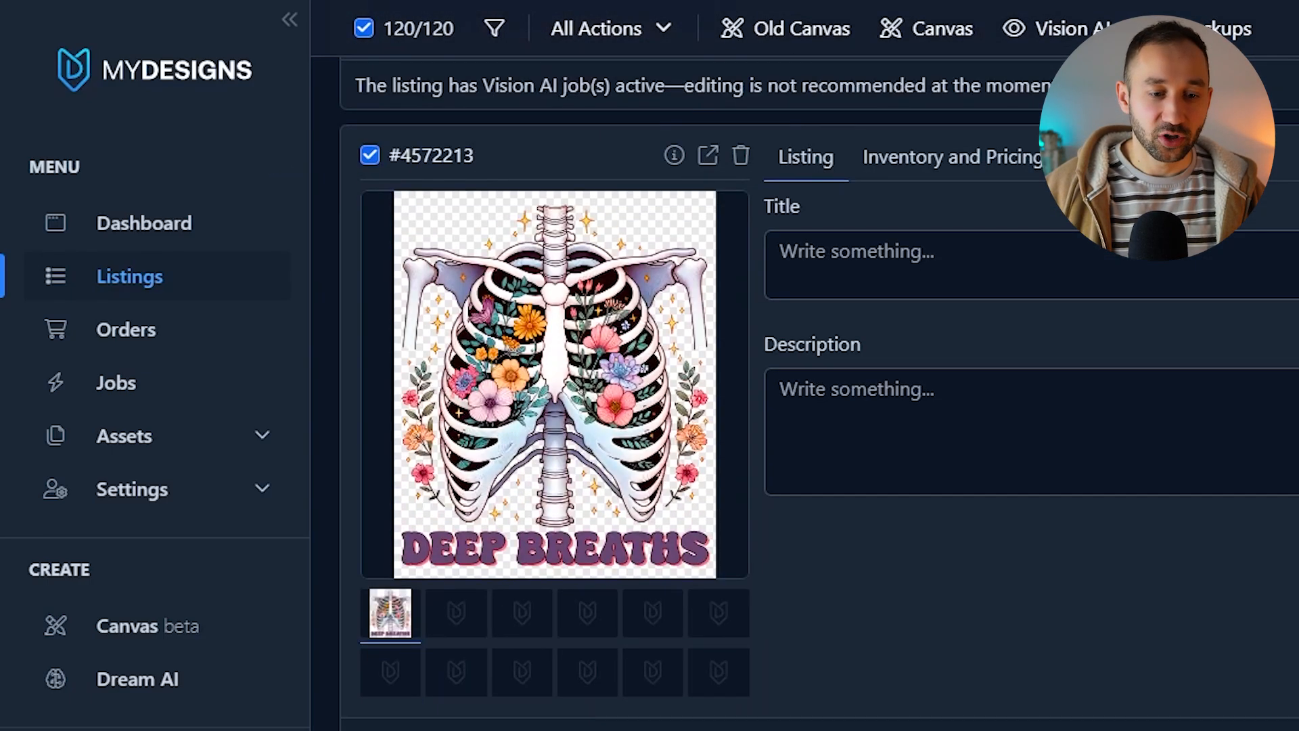
pyautogui.scroll(-5, 796, 577)
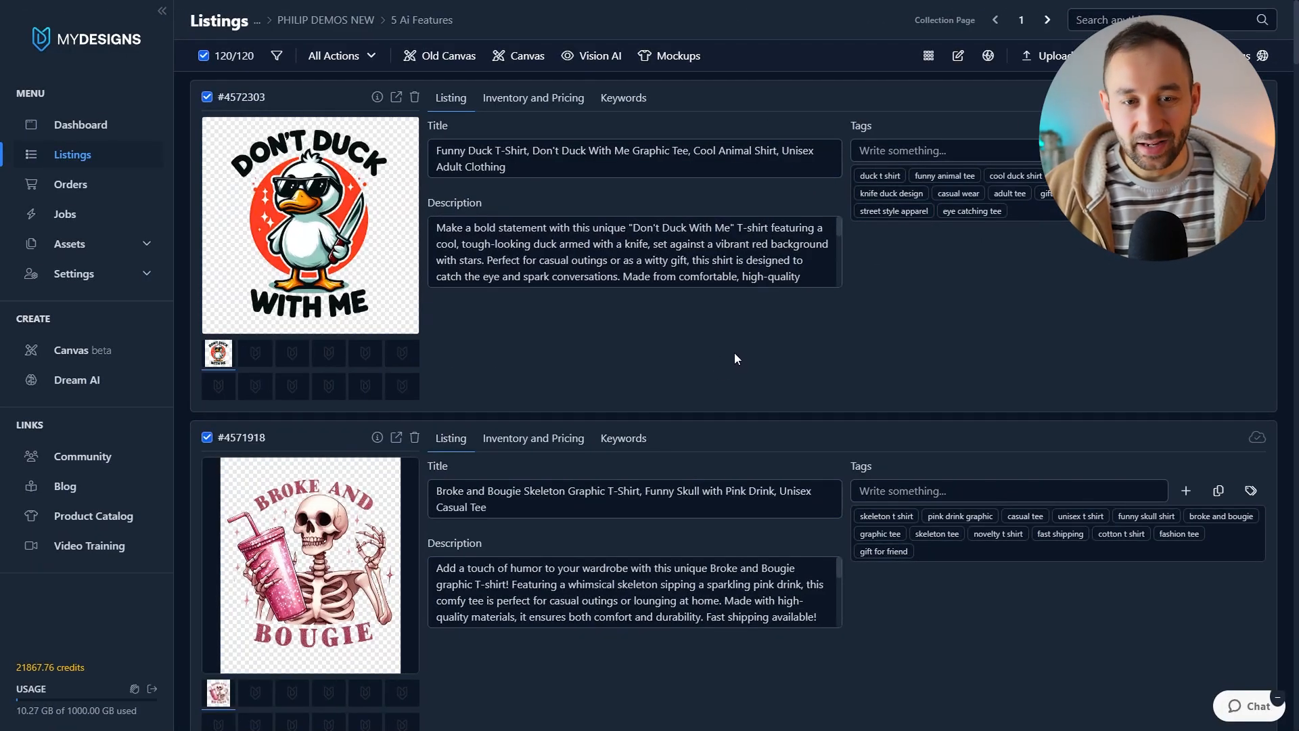
# Step: Remove the 'casual wear' tag from the Don't Duck With Me listing
pyautogui.scroll(-20, 718, 348)
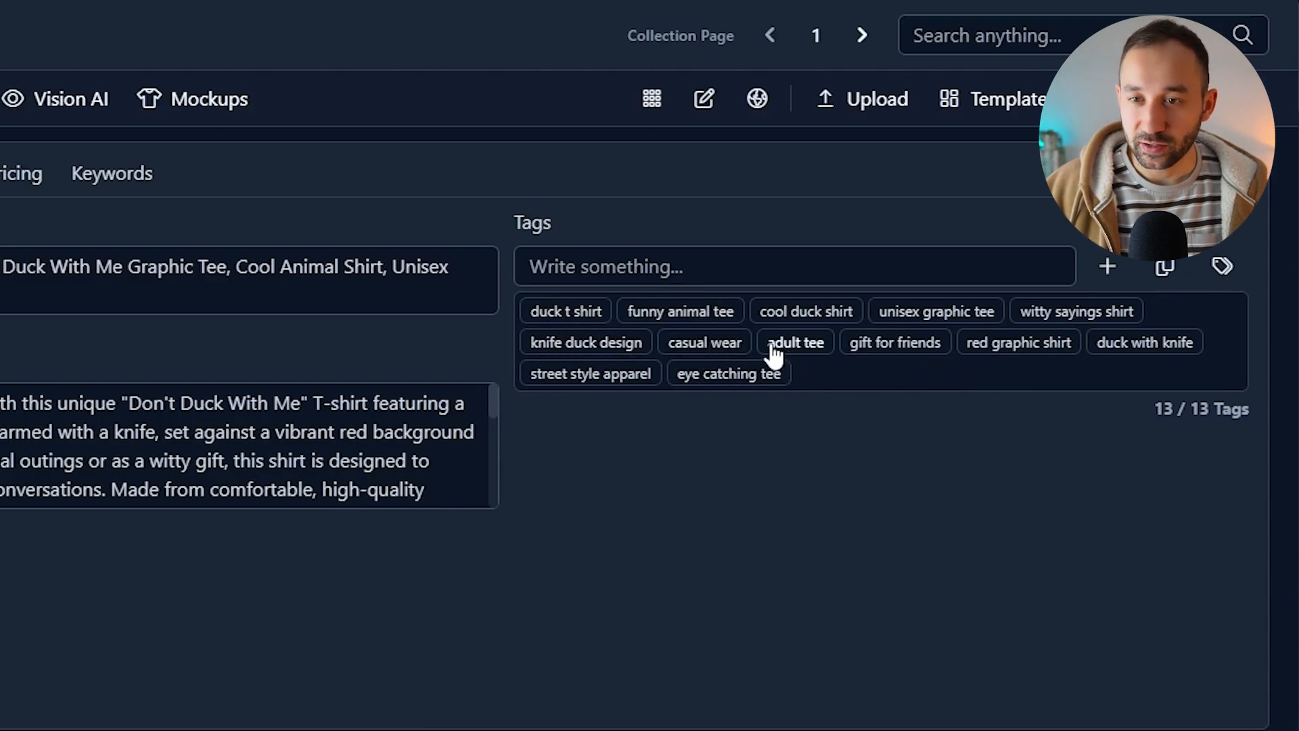
pyautogui.click(700, 349)
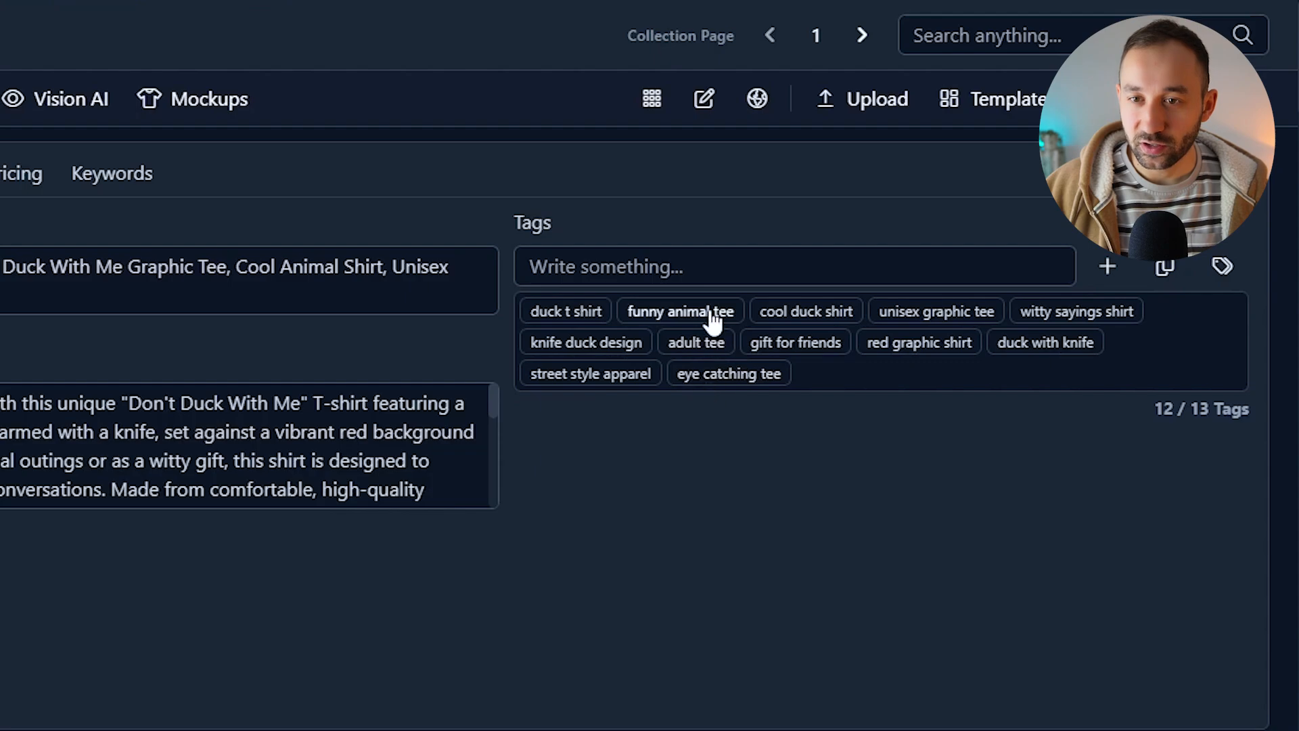
pyautogui.click(642, 273)
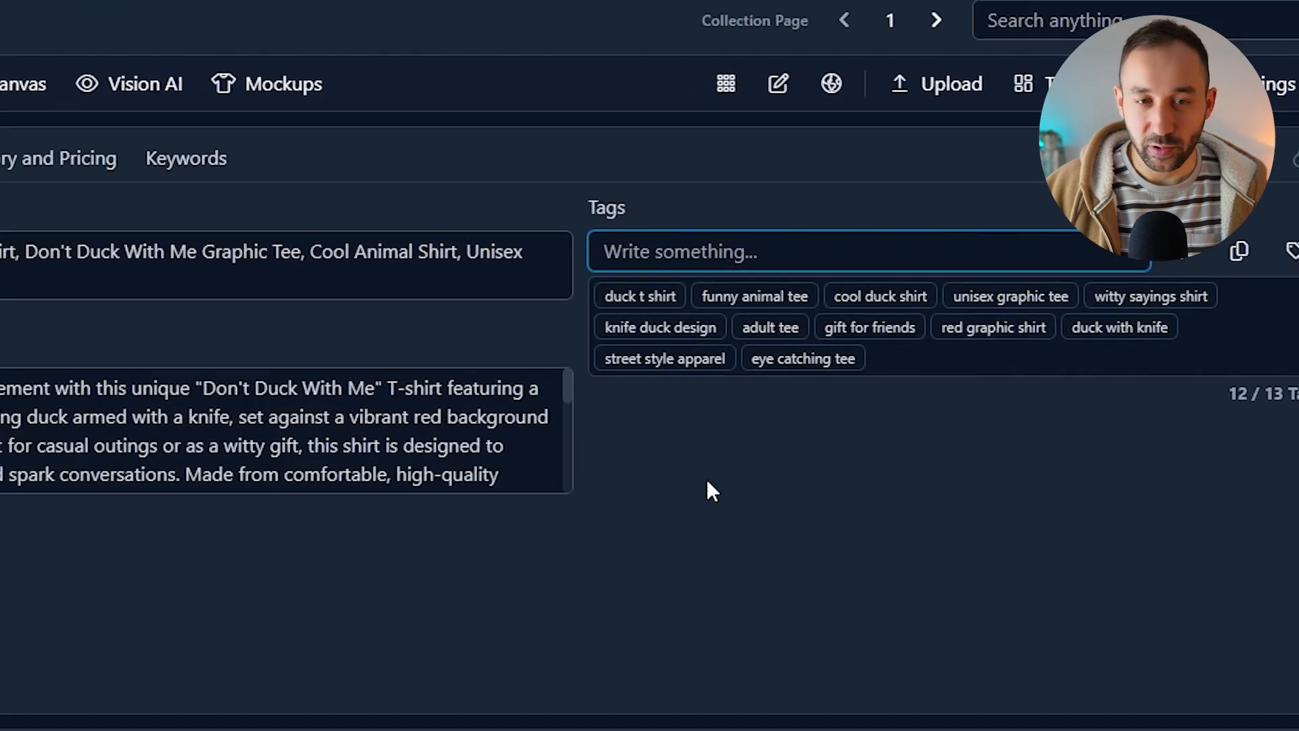
# Step: Enlarge the Don't Duck With Me description box to review the full generated description
pyautogui.click(22, 404)
pyautogui.moveTo(877, 424); pyautogui.dragTo(875, 555)
pyautogui.moveTo(1154, 499); pyautogui.dragTo(1149, 726)
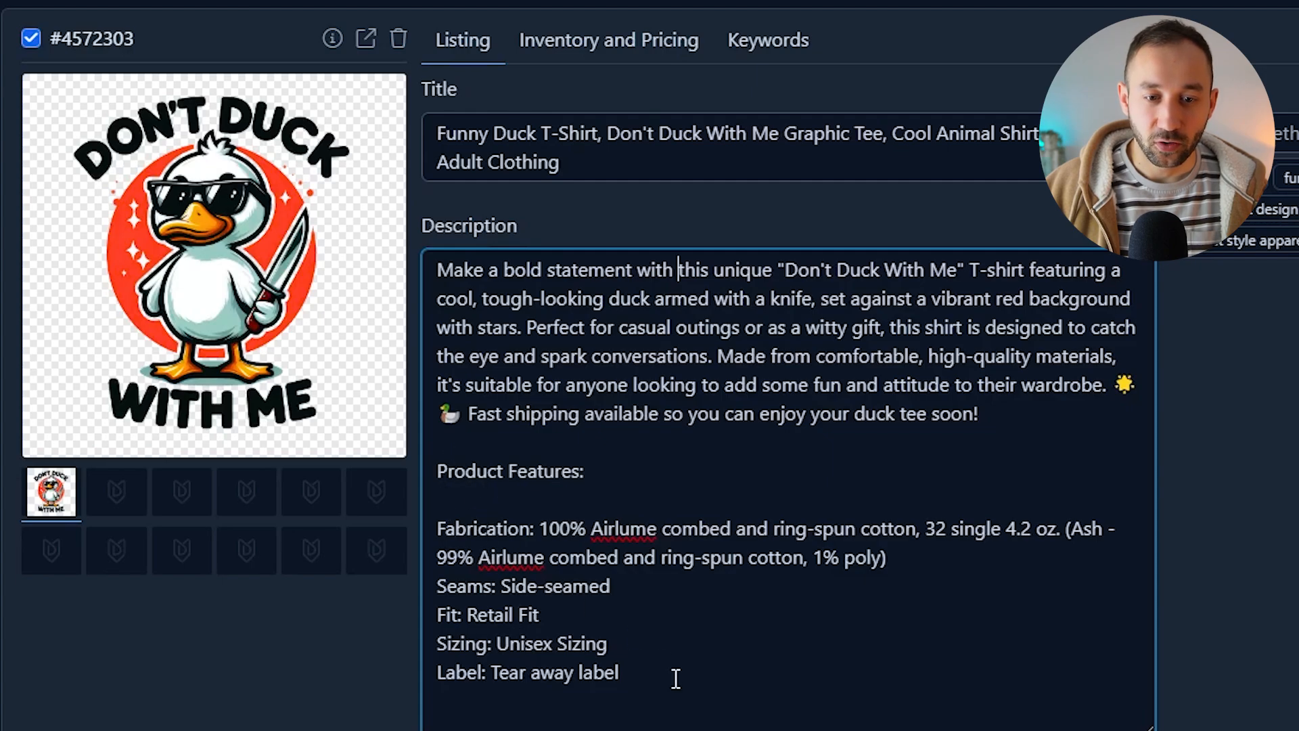
pyautogui.moveTo(661, 675); pyautogui.dragTo(418, 466)
pyautogui.click(539, 489)
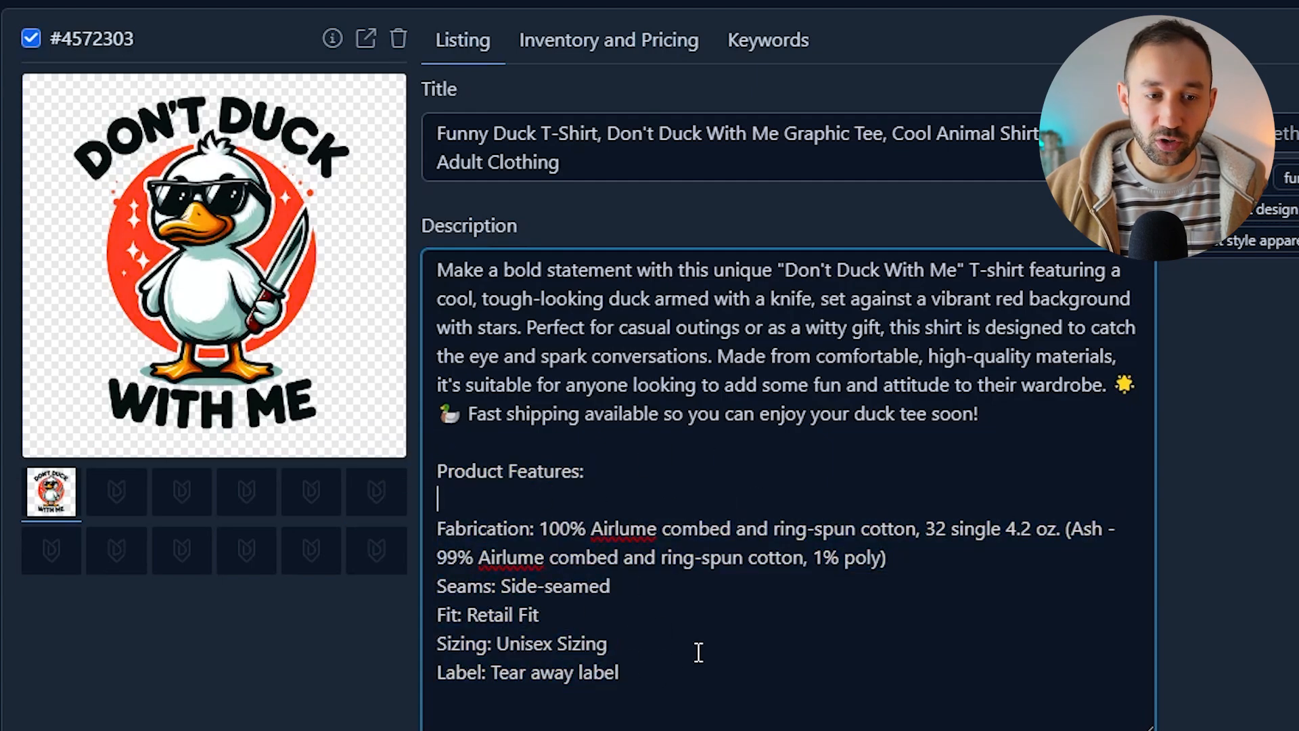
# Step: Scroll through the listings to review the generated titles, descriptions and tags
pyautogui.scroll(-8, 854, 681)
pyautogui.scroll(3, 1295, 488)
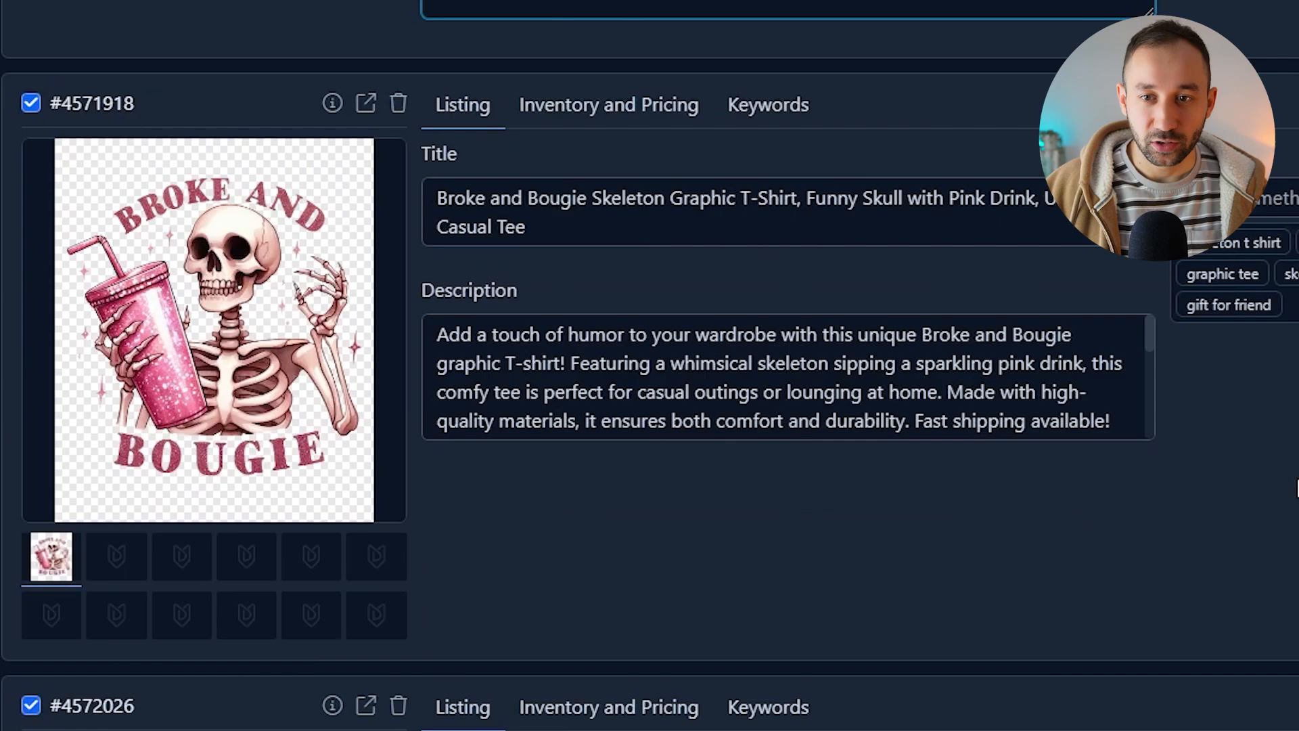
pyautogui.scroll(-15, 1296, 487)
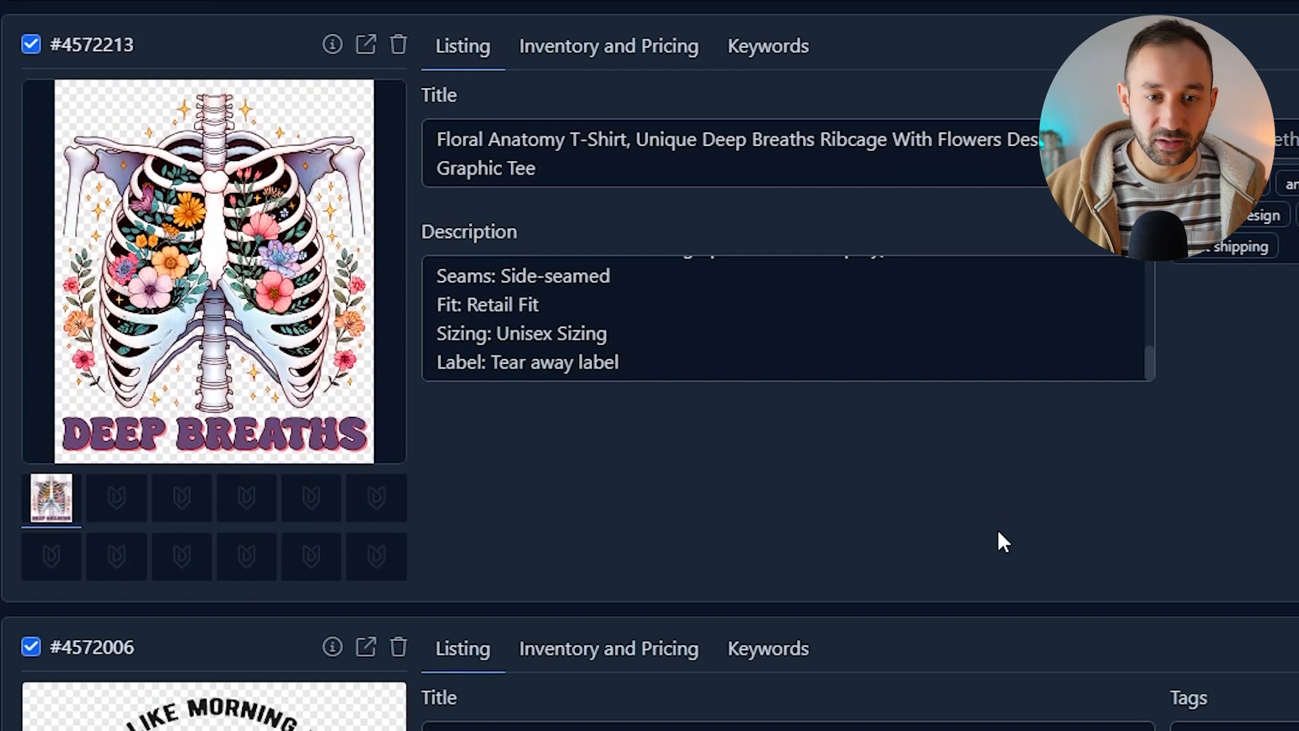
pyautogui.scroll(3, 999, 531)
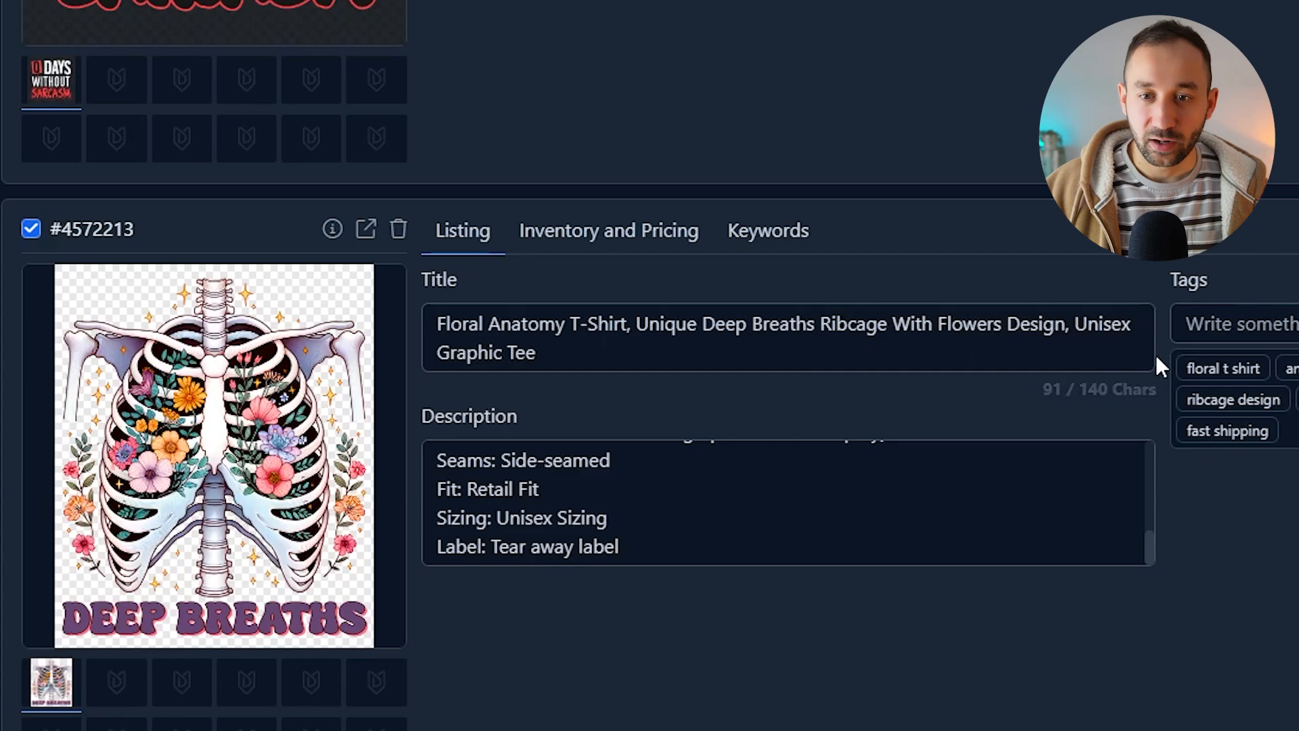
pyautogui.click(984, 353)
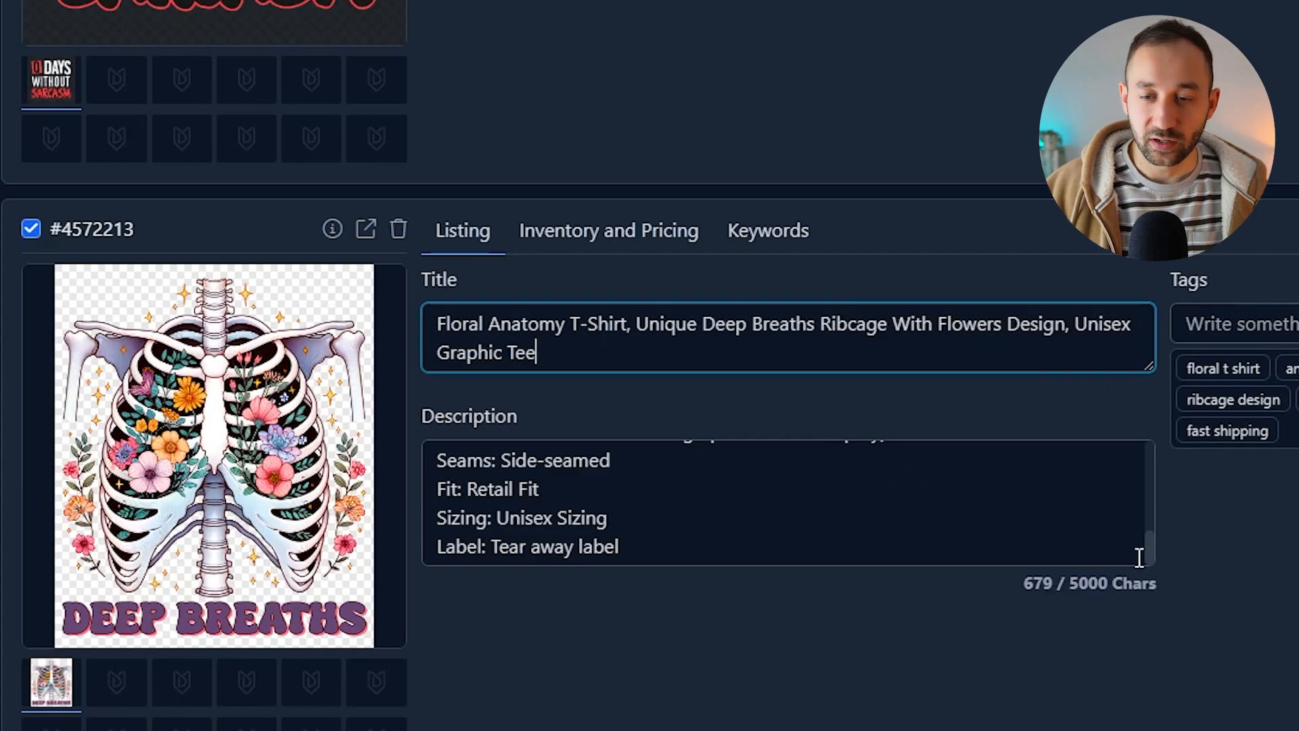
pyautogui.scroll(-10, 797, 343)
pyautogui.click(1133, 531)
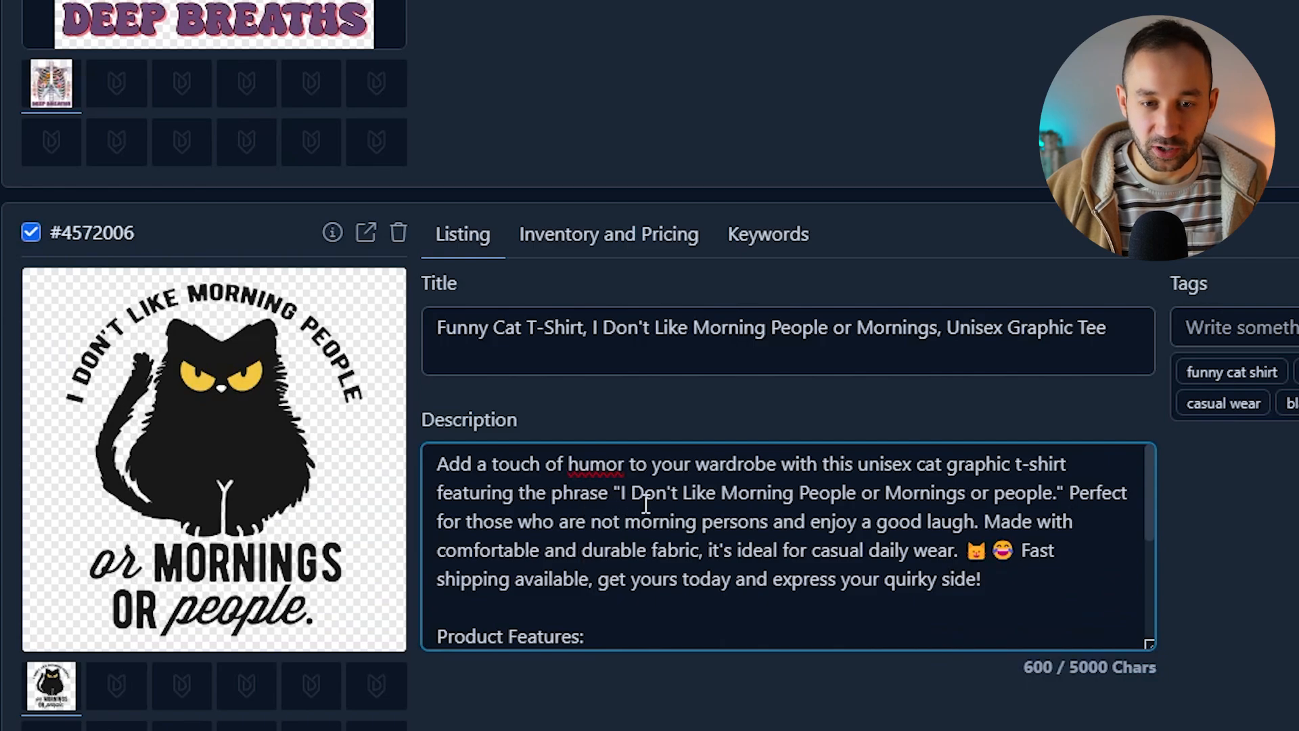
pyautogui.click(1059, 499)
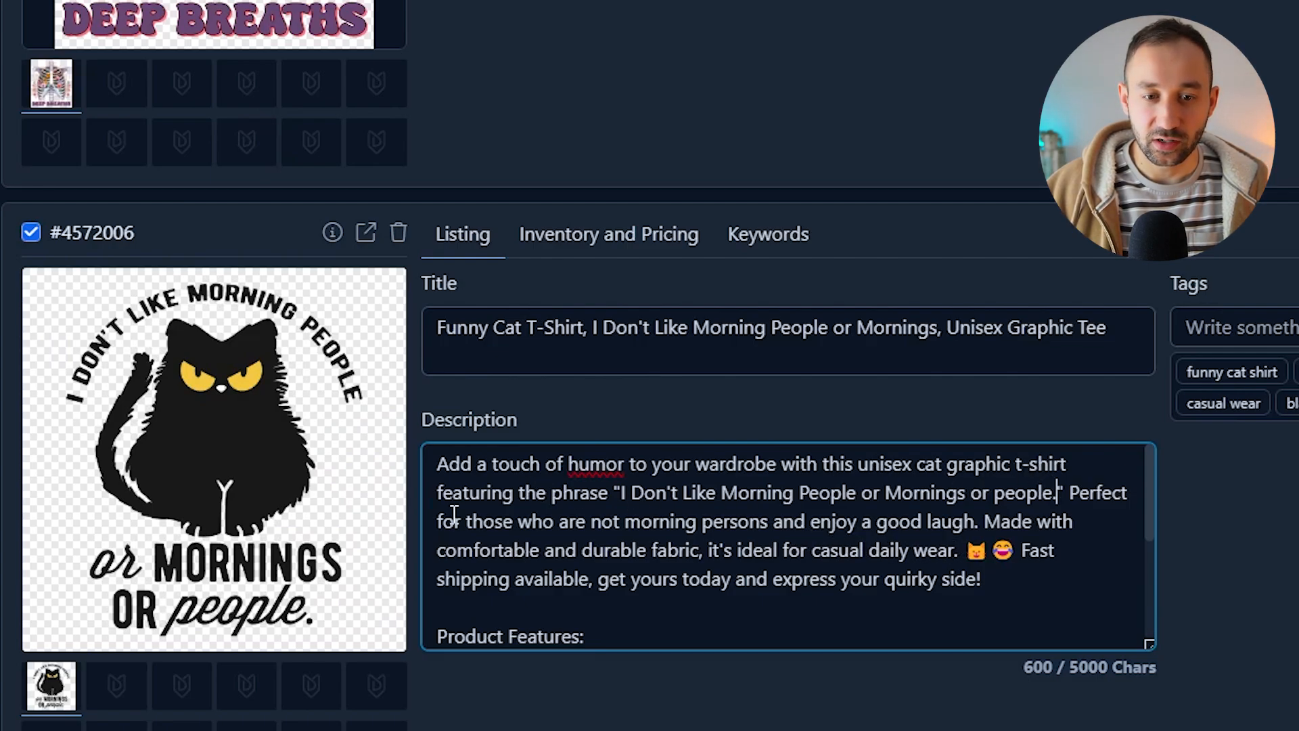
pyautogui.scroll(-3, 742, 582)
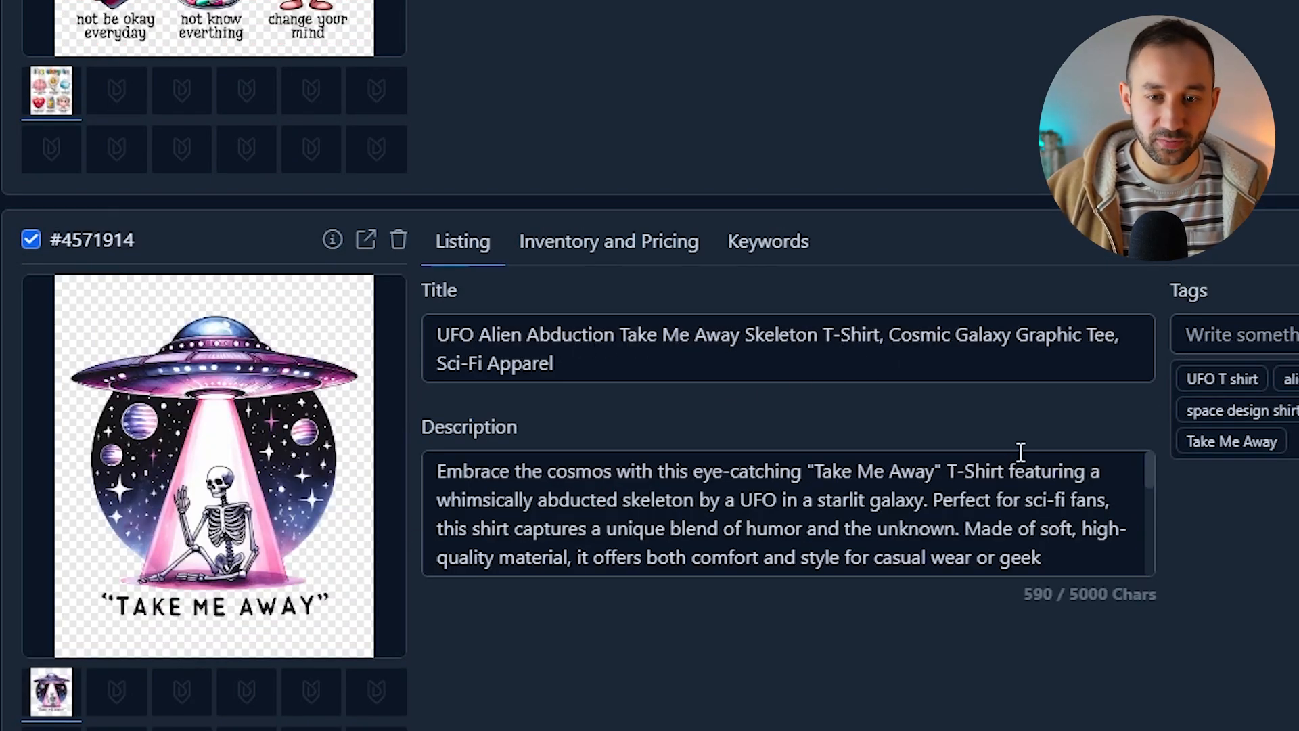
pyautogui.scroll(-8, 1015, 426)
pyautogui.scroll(-10, 1196, 646)
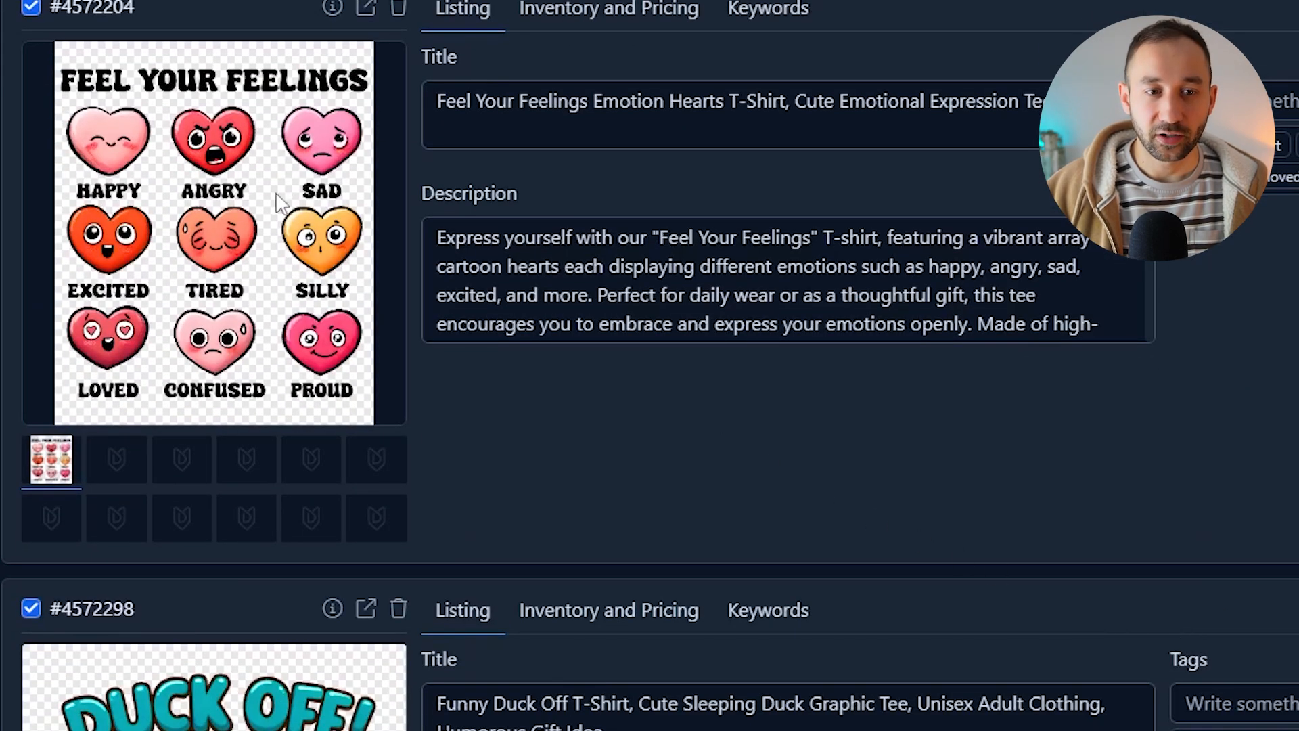
pyautogui.scroll(-5, 701, 379)
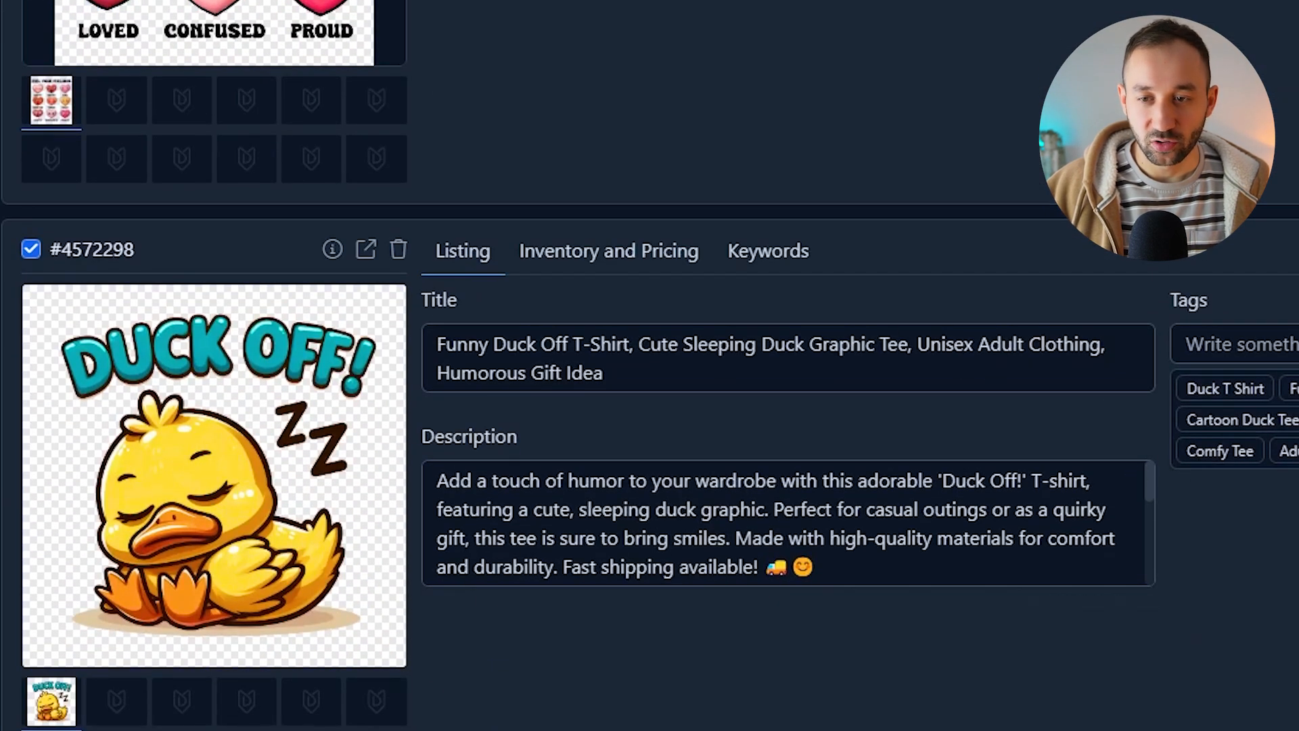
pyautogui.scroll(-3, 701, 379)
pyautogui.scroll(2, 1163, 582)
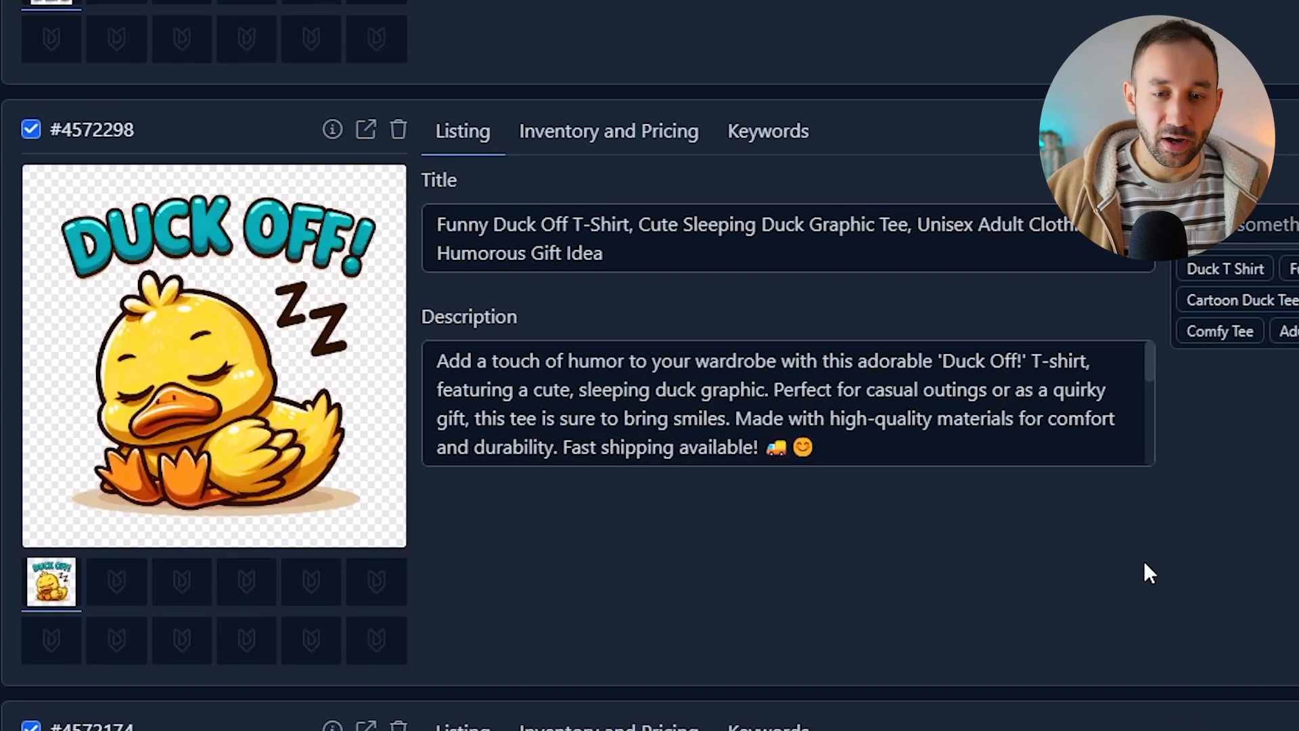
pyautogui.scroll(15, 1028, 460)
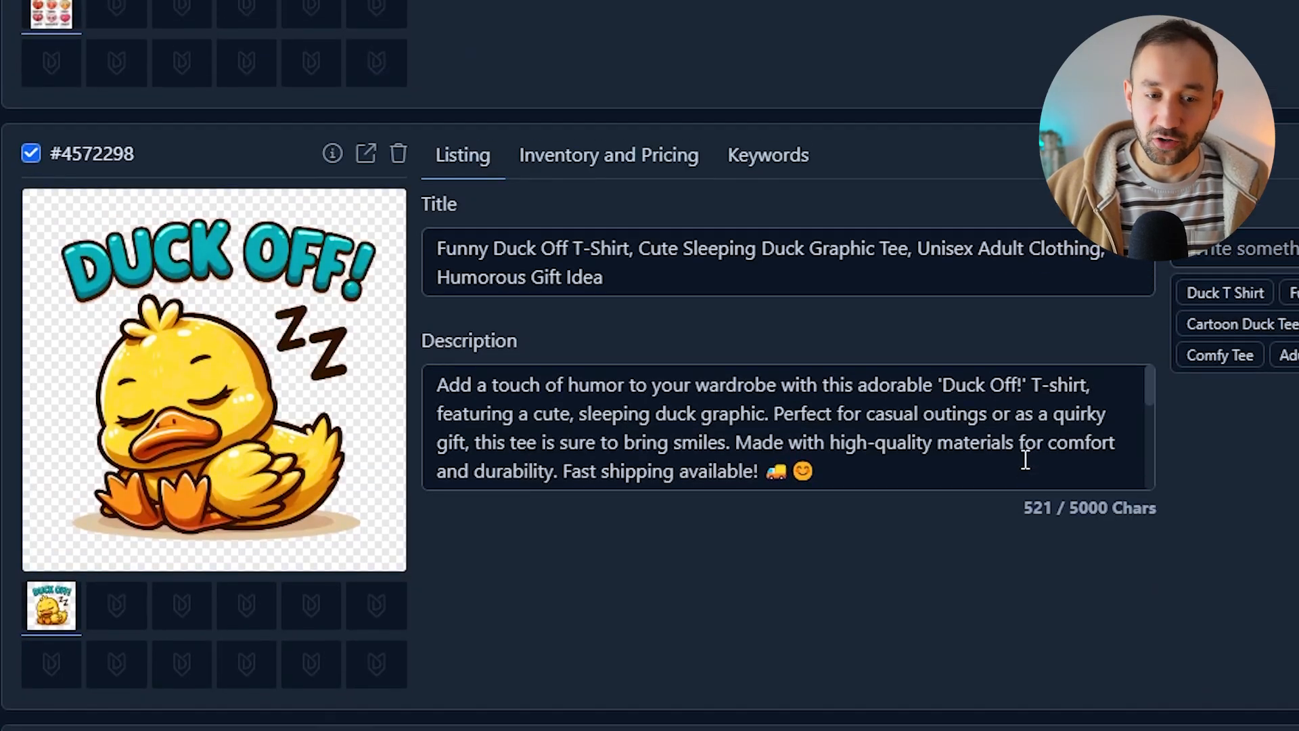
pyautogui.scroll(-12, 1159, 572)
pyautogui.scroll(-20, 1159, 574)
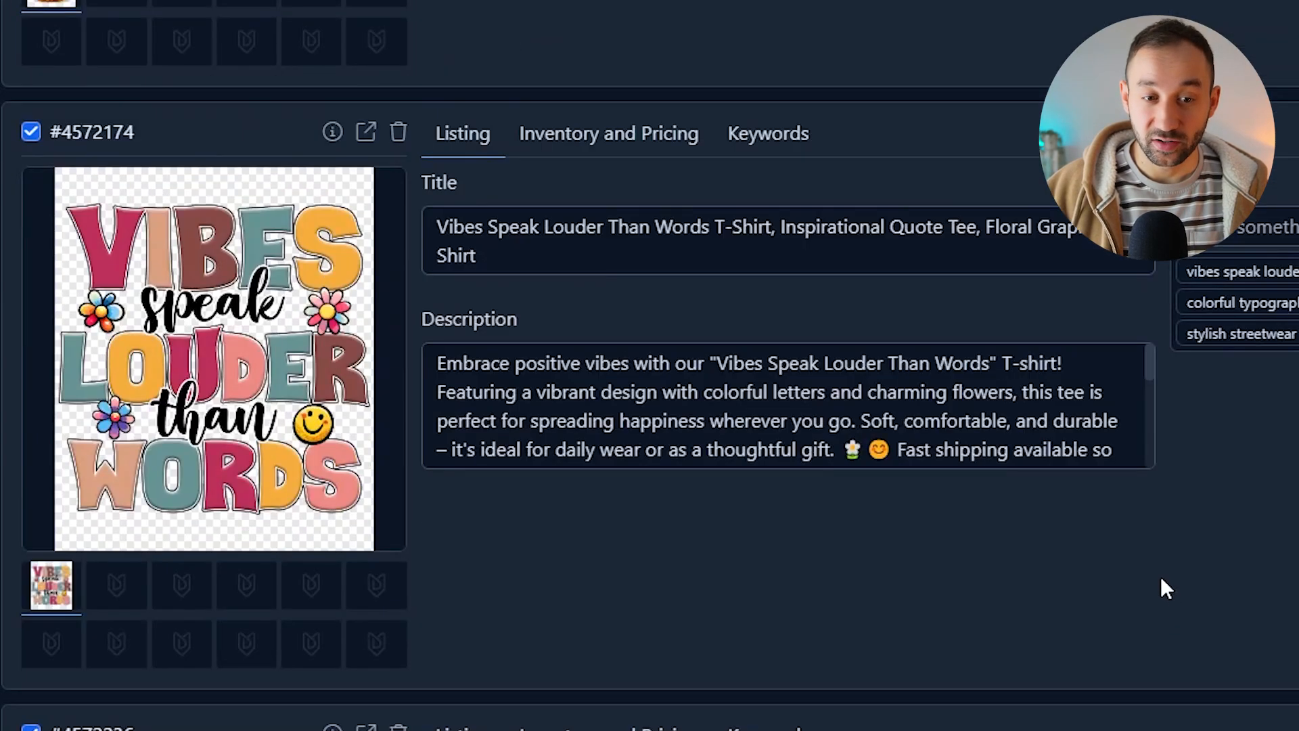
pyautogui.scroll(-10, 1159, 575)
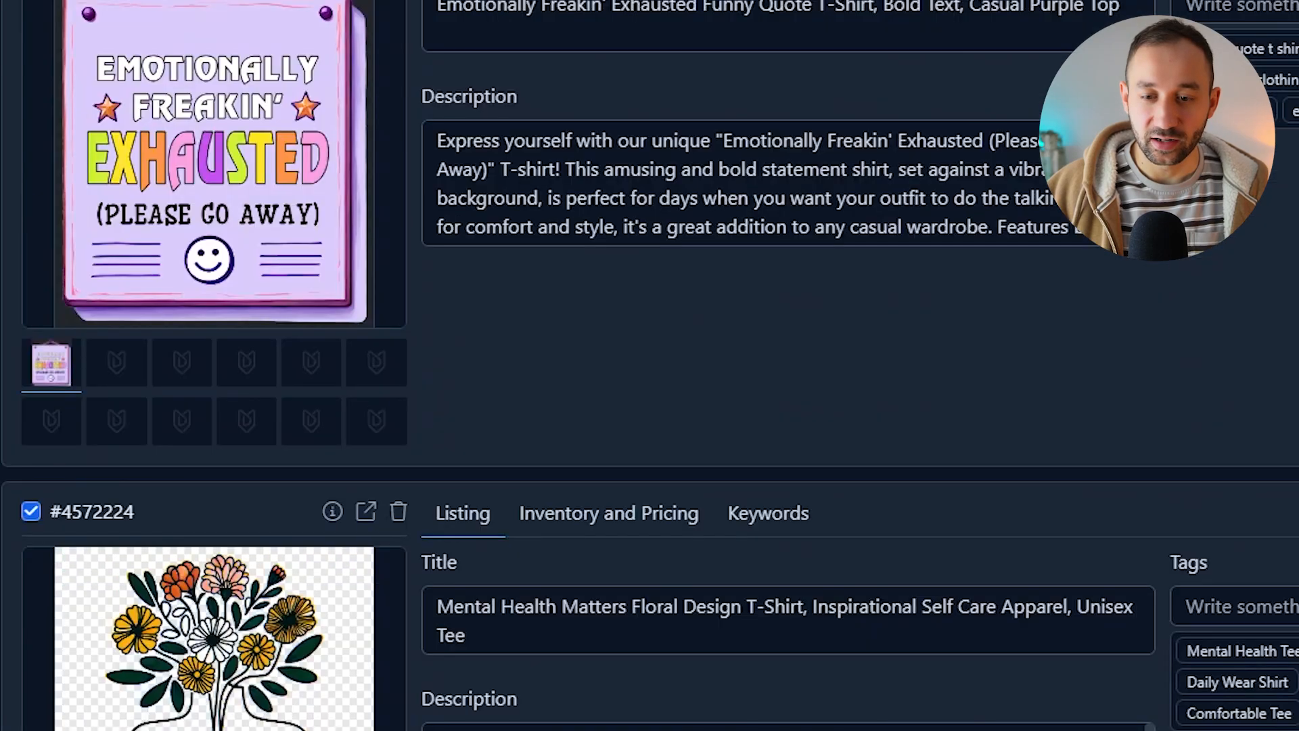
pyautogui.scroll(5, 1159, 575)
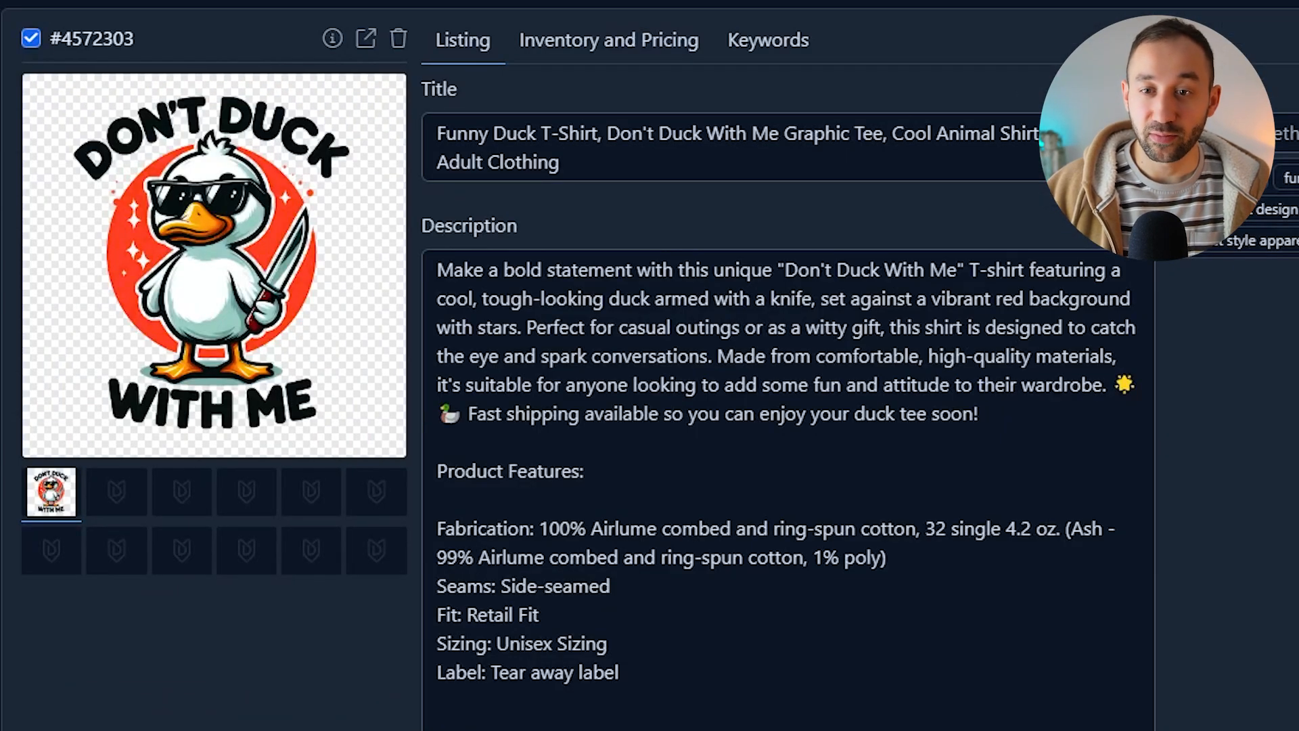
pyautogui.click(1054, 682)
pyautogui.moveTo(1151, 724); pyautogui.dragTo(1150, 479)
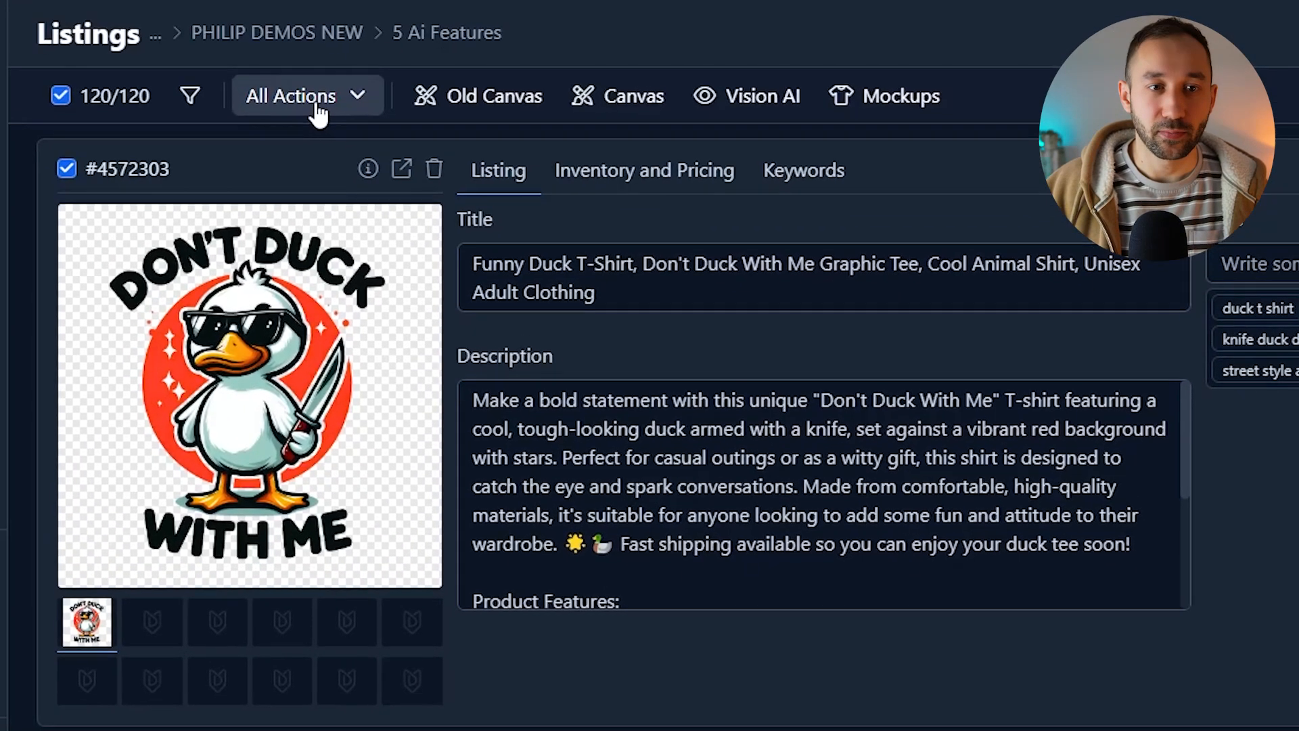
pyautogui.click(318, 115)
pyautogui.click(319, 188)
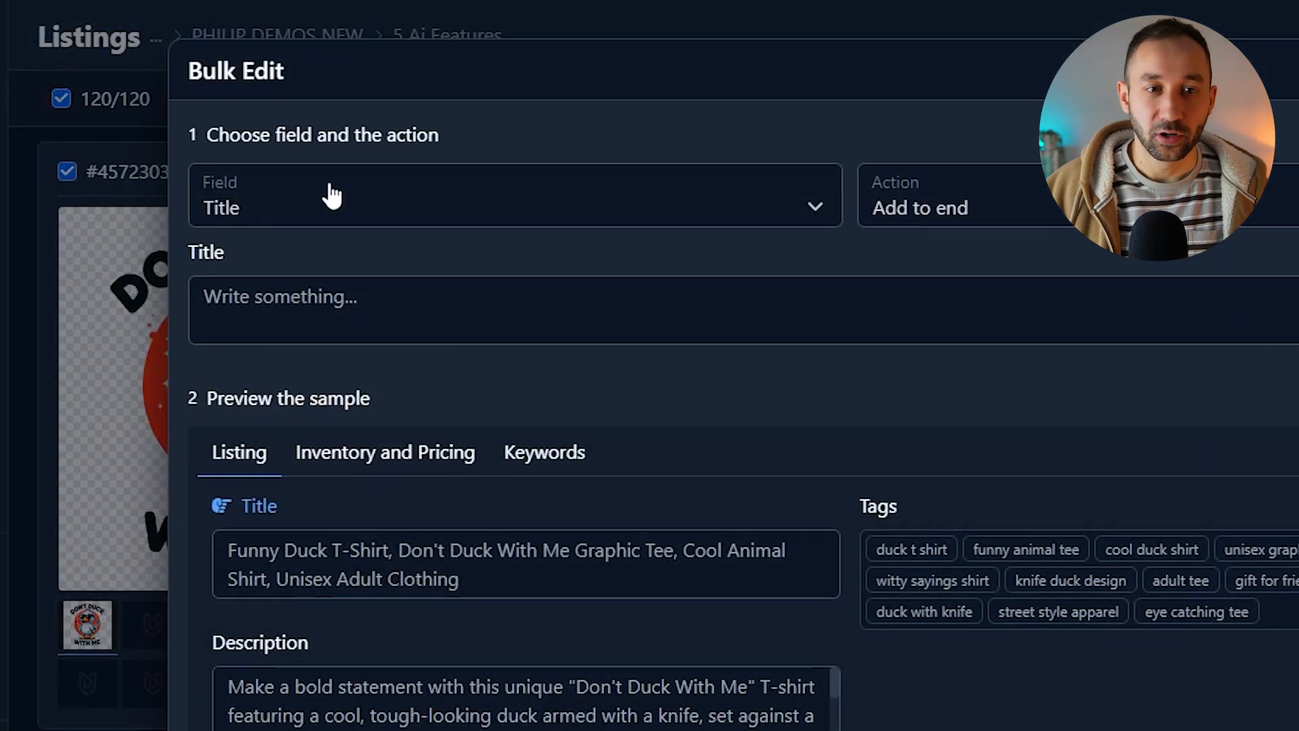
pyautogui.click(330, 194)
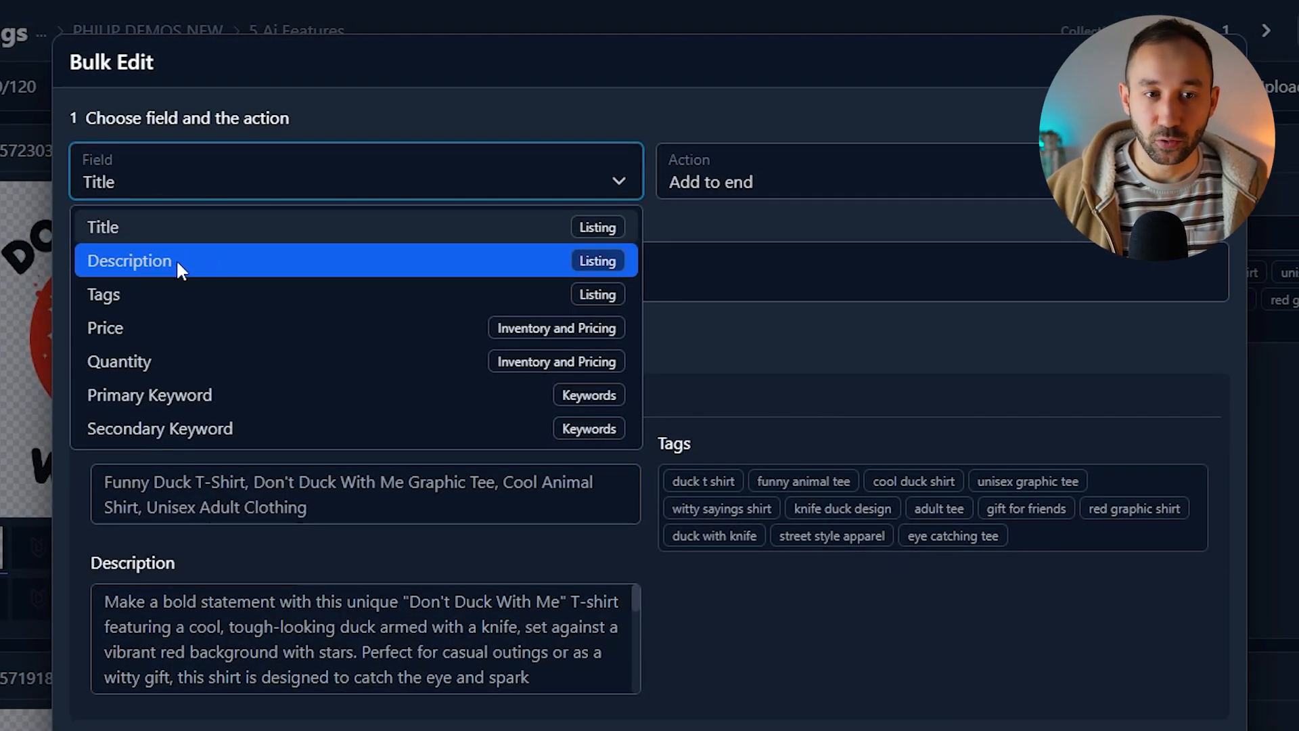
pyautogui.click(181, 262)
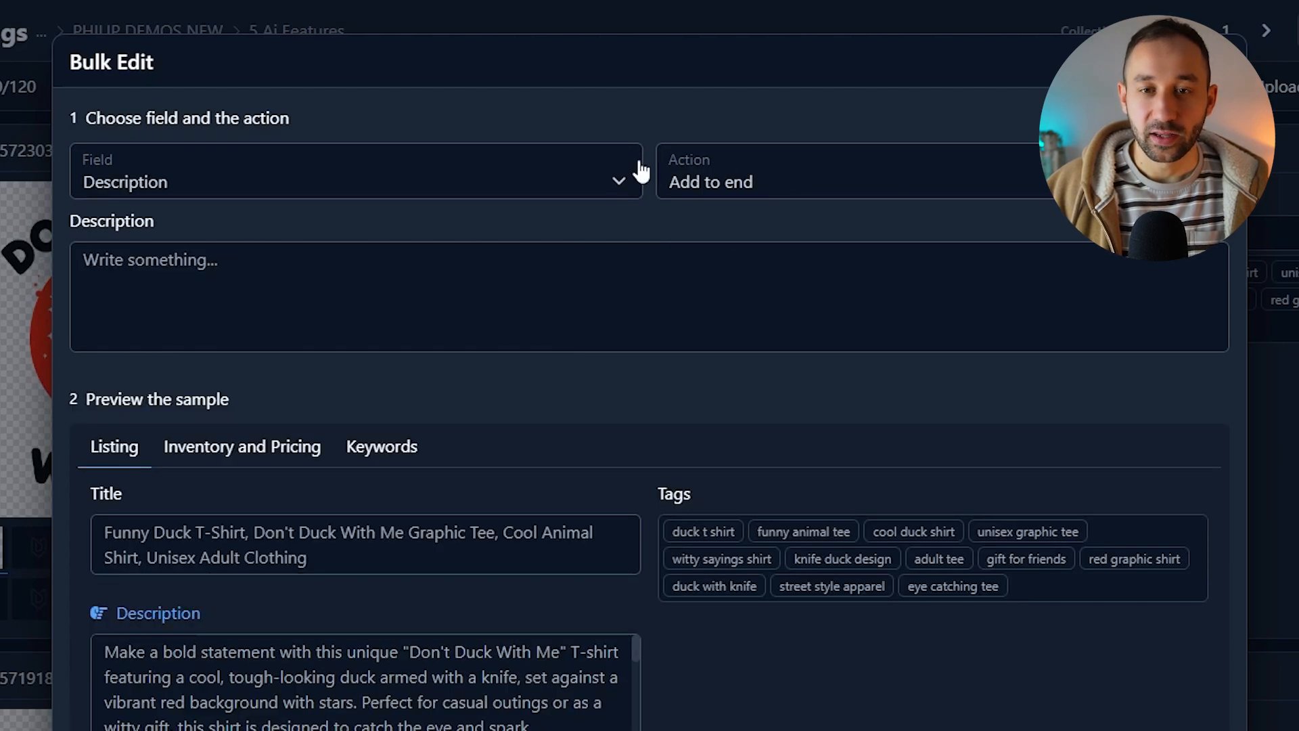
pyautogui.click(795, 186)
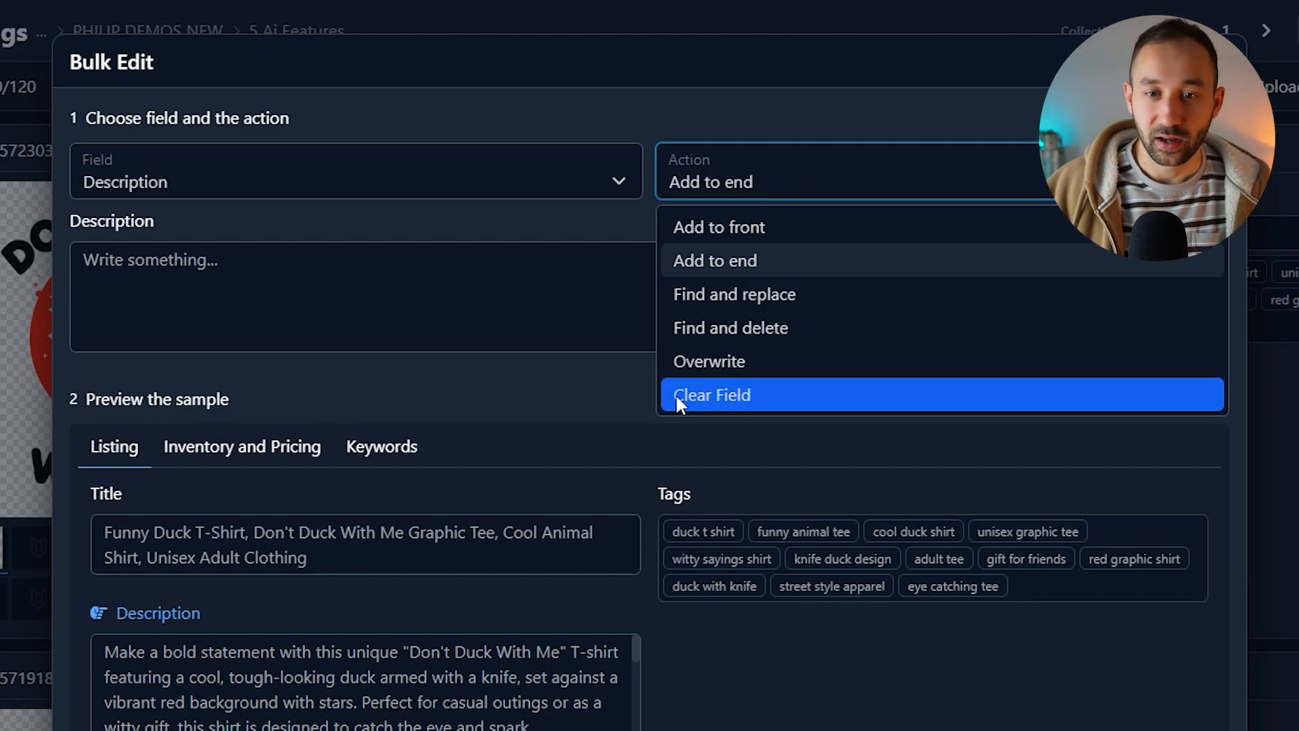
pyautogui.click(494, 288)
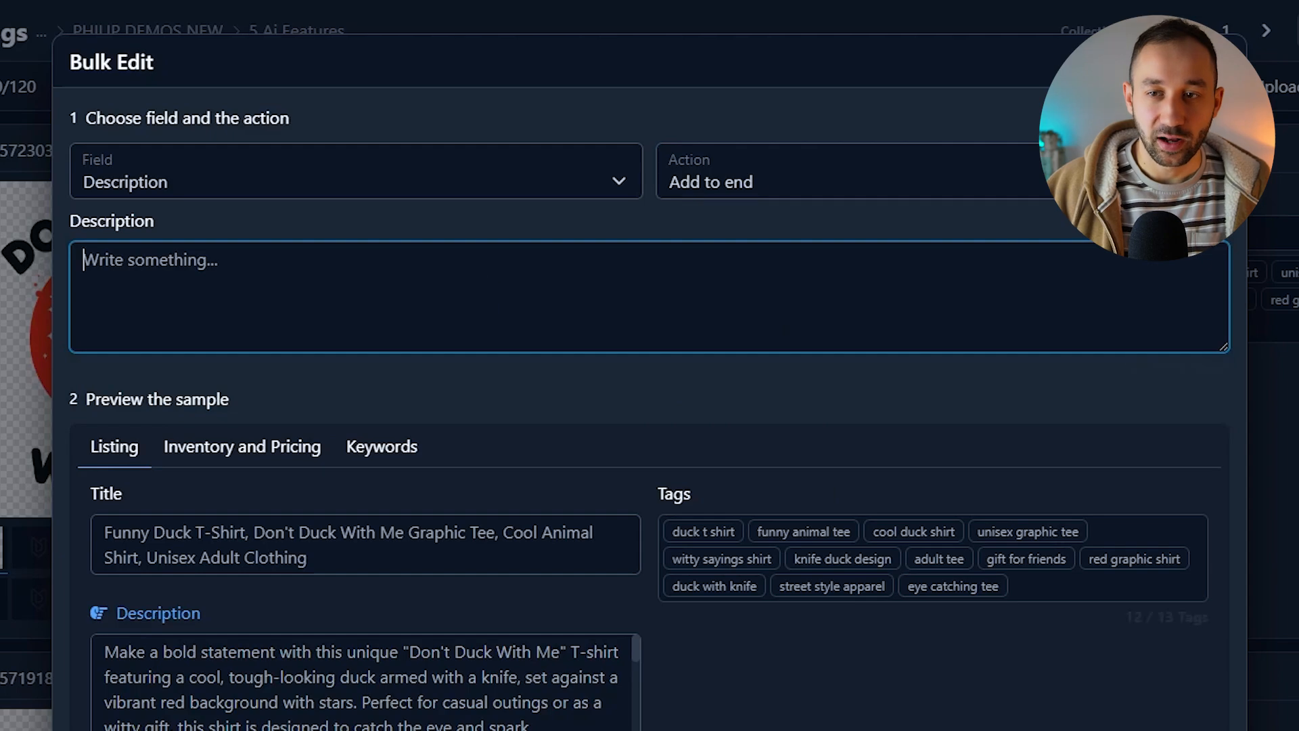
pyautogui.click(1220, 62)
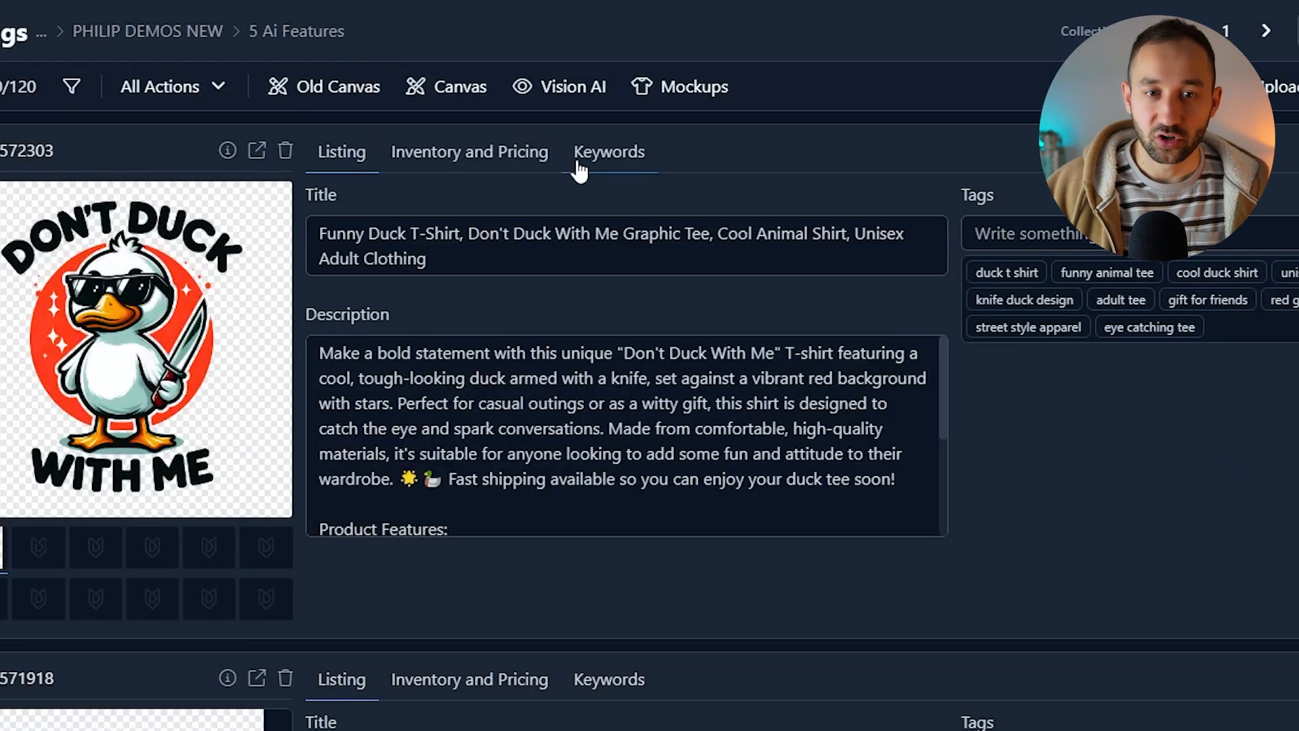
# Step: Open Vision AI and set the product type to Other, specifying T-Shirt, Sweatshirt, Hoodie
pyautogui.click(572, 89)
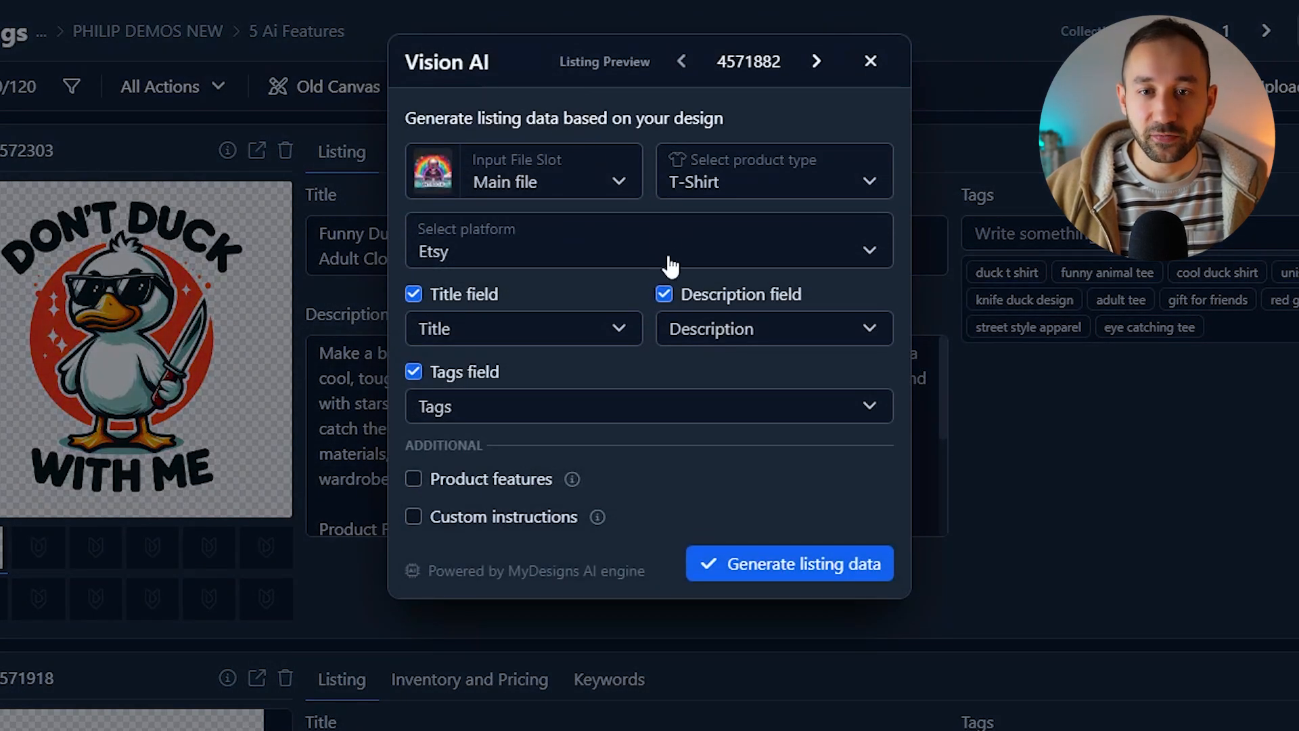
pyautogui.click(769, 191)
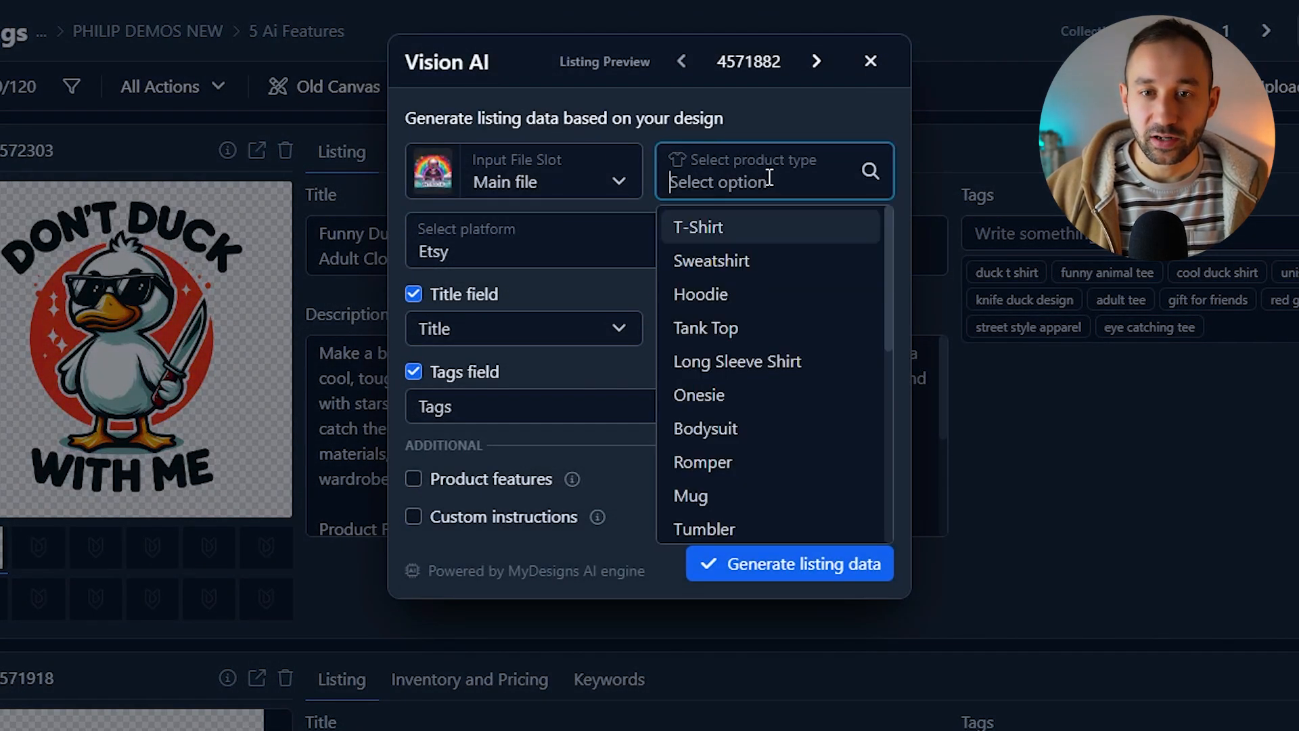
pyautogui.scroll(-6, 791, 291)
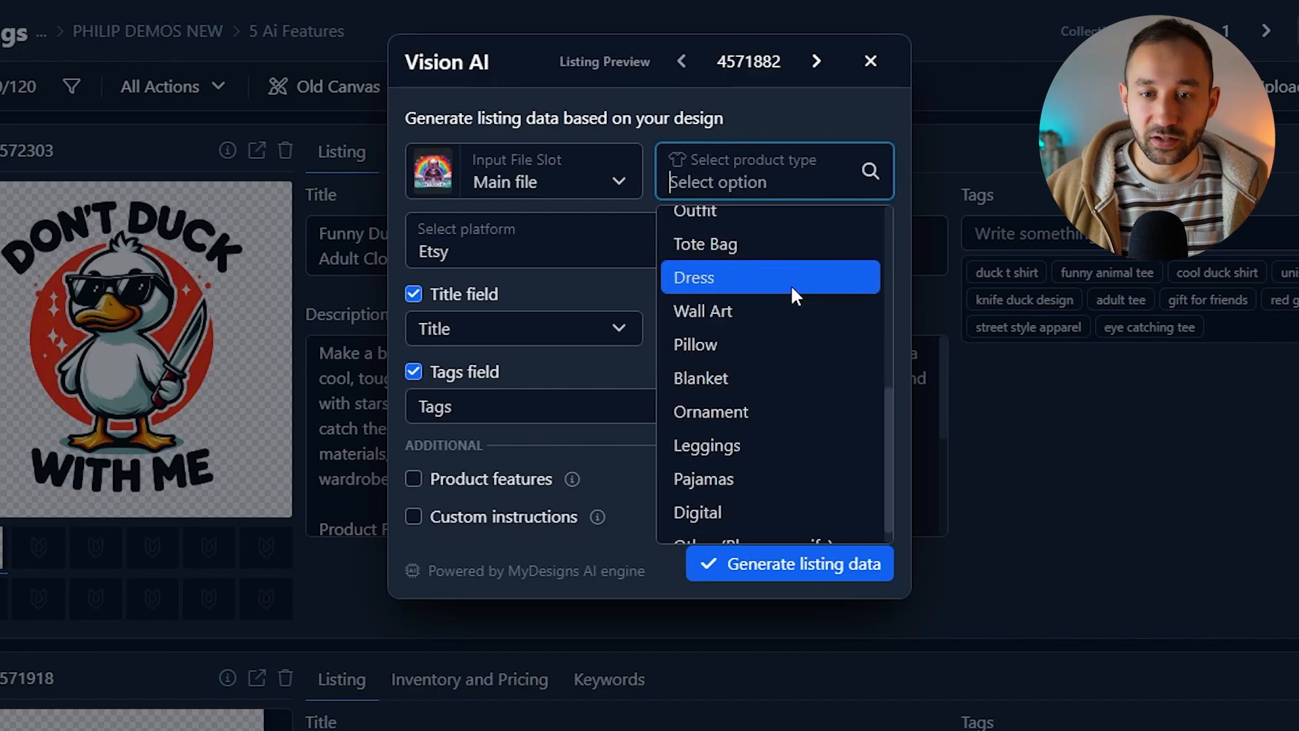
pyautogui.click(735, 524)
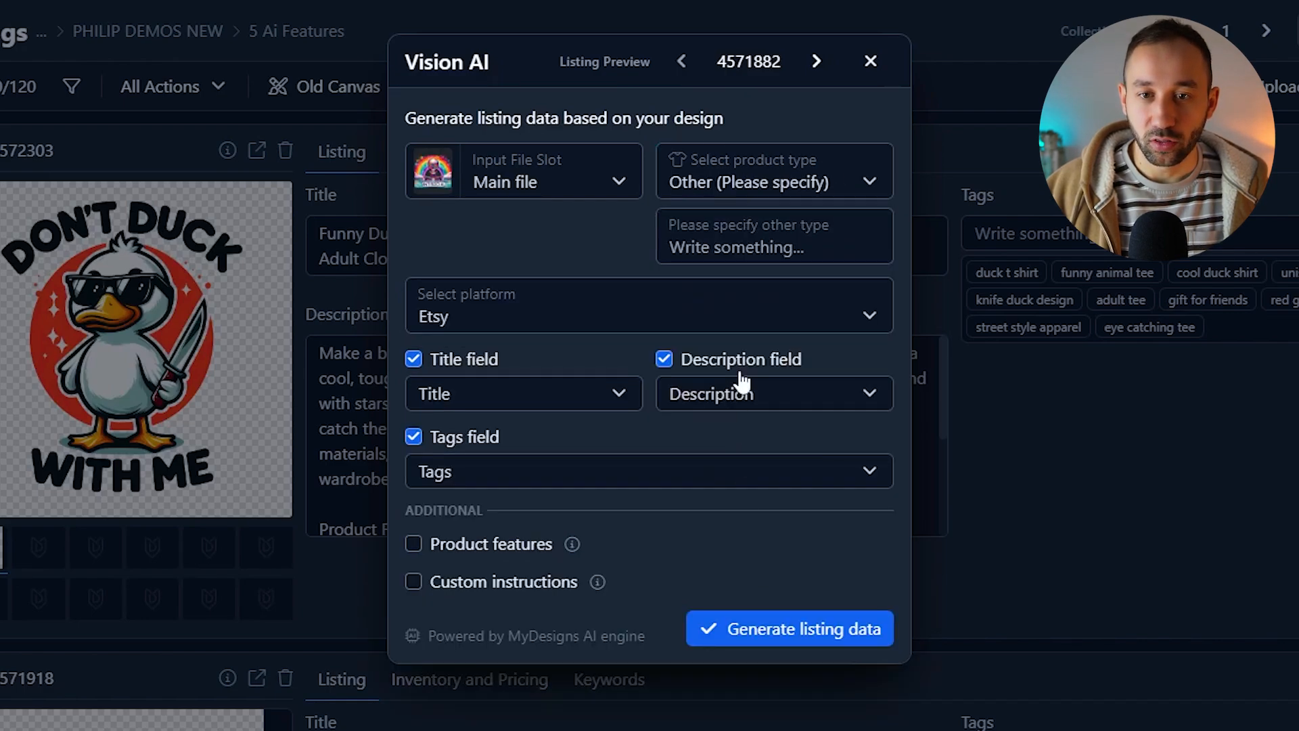
pyautogui.write('T-Shirt, ')
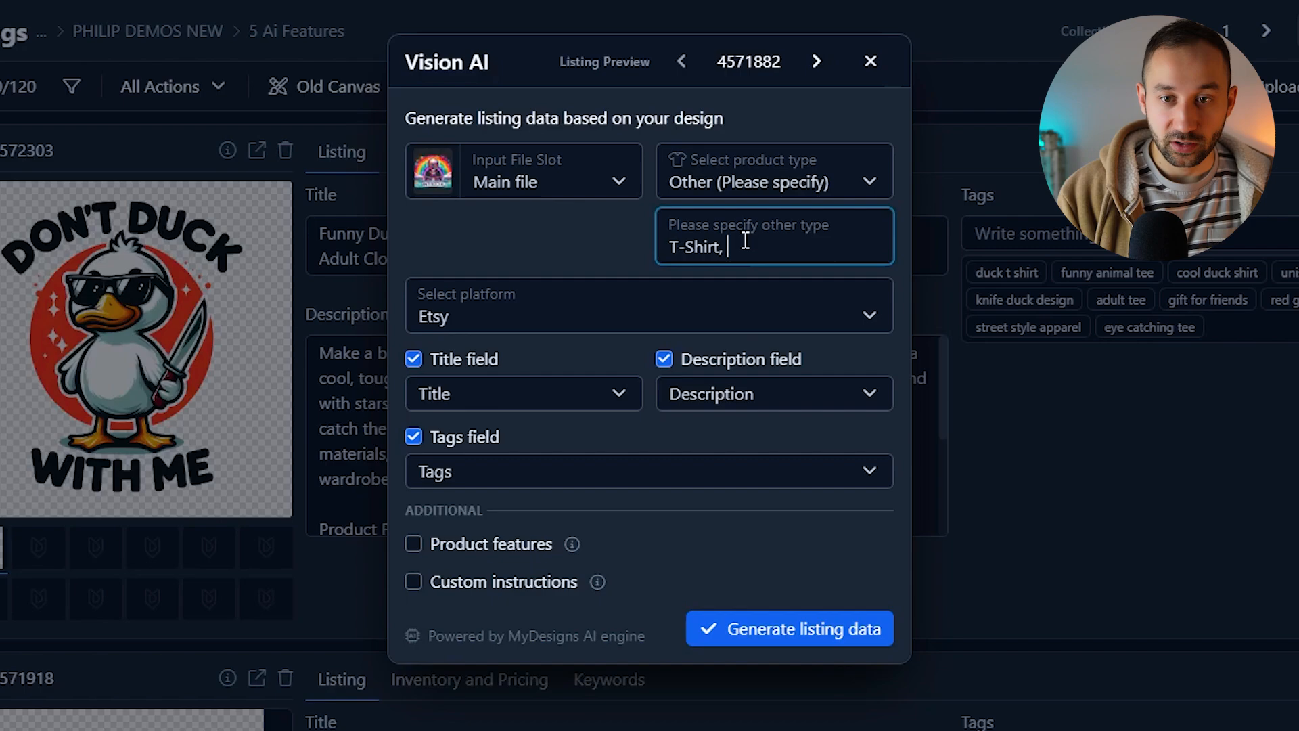
pyautogui.write('Sweatshirt, Hoodie')
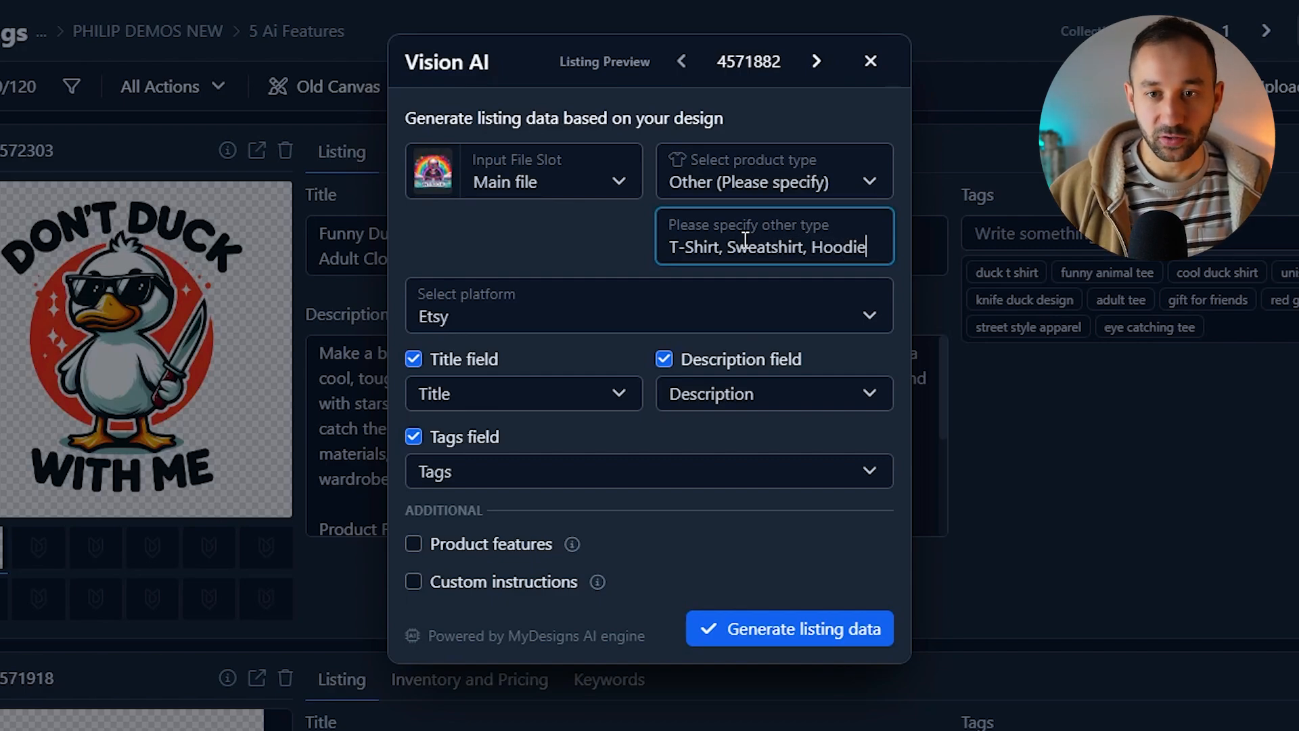
# Step: Add the custom instruction 'this listing should be optimised for shirts, sweatshirts and hoodies' and close Vision AI without generating
pyautogui.click(414, 583)
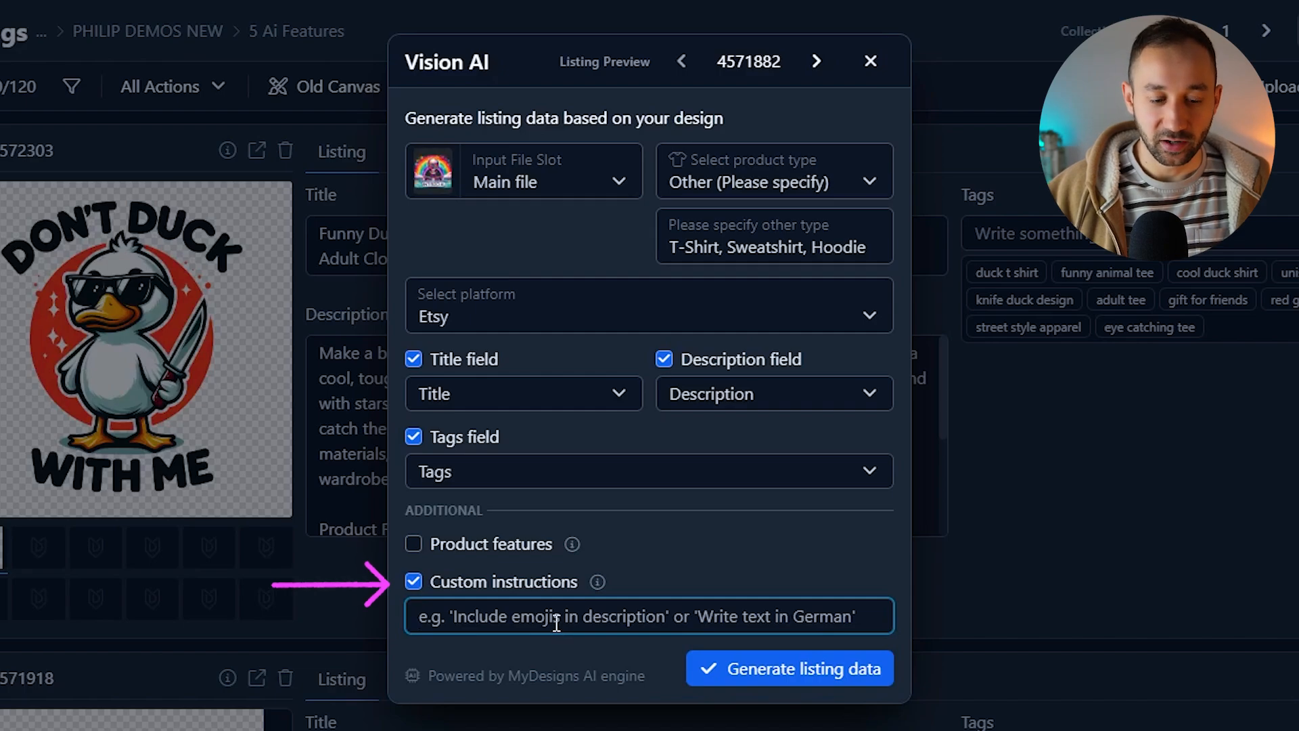
pyautogui.write('this listing should be op')
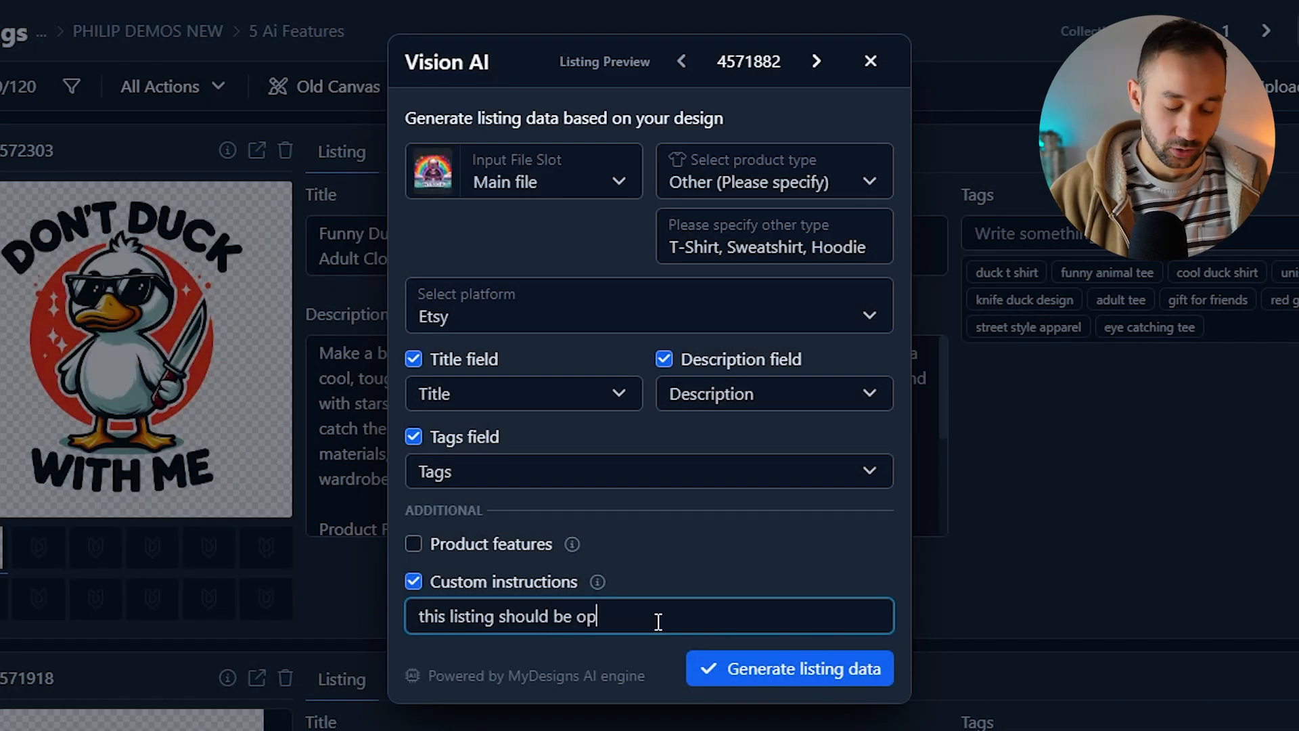
pyautogui.write('timised for shirts, sweatshi')
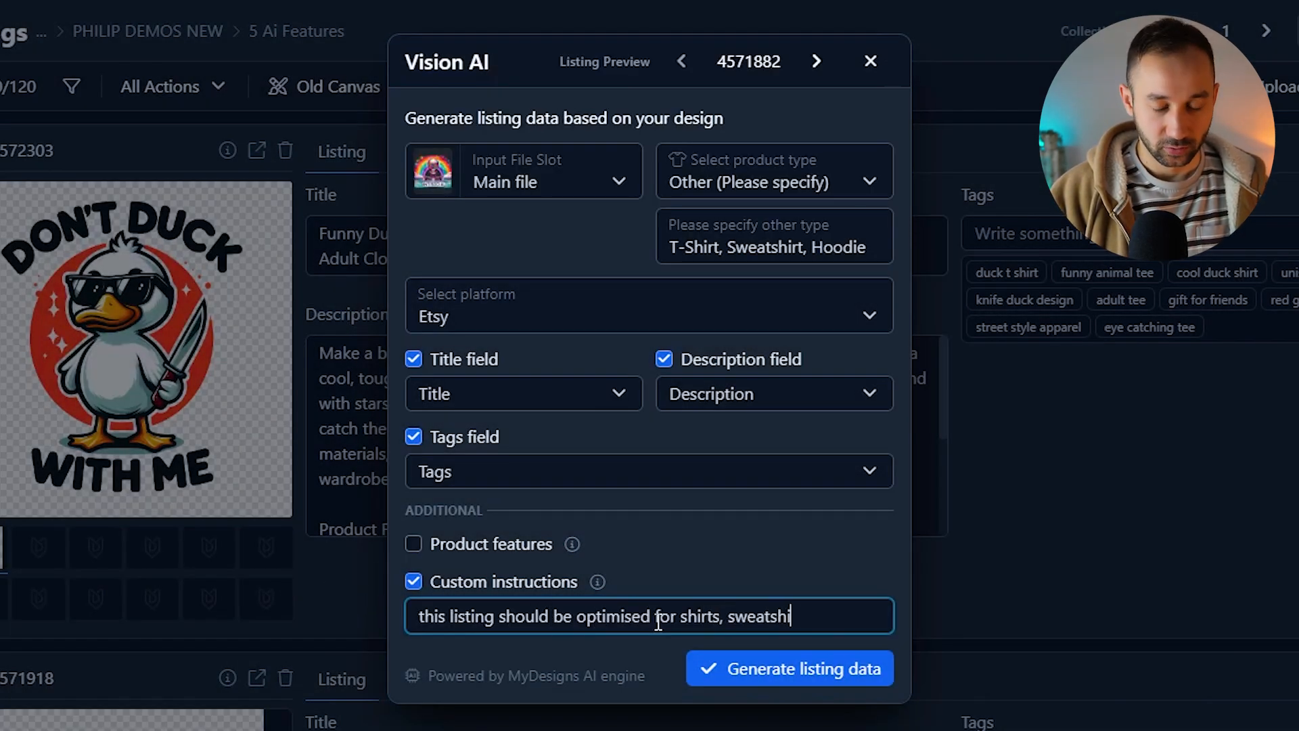
pyautogui.write('rts and hoodies')
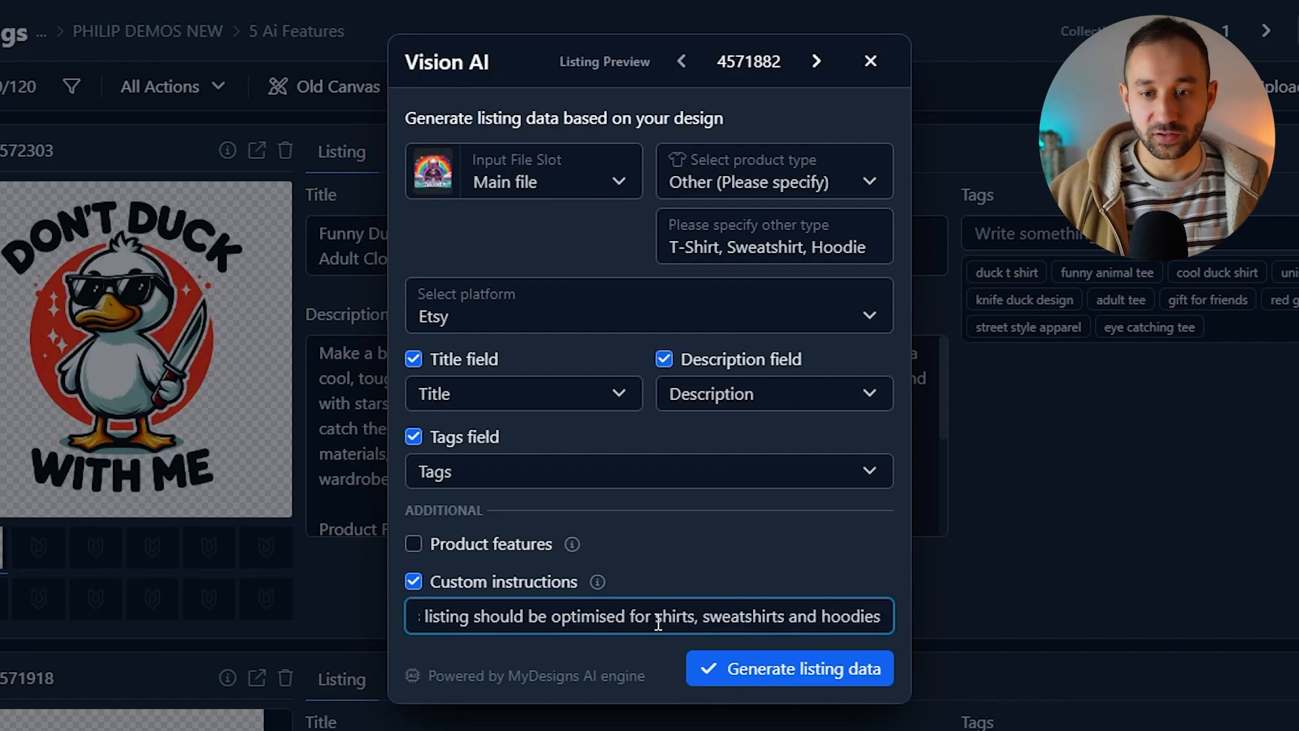
pyautogui.moveTo(654, 617); pyautogui.dragTo(337, 639)
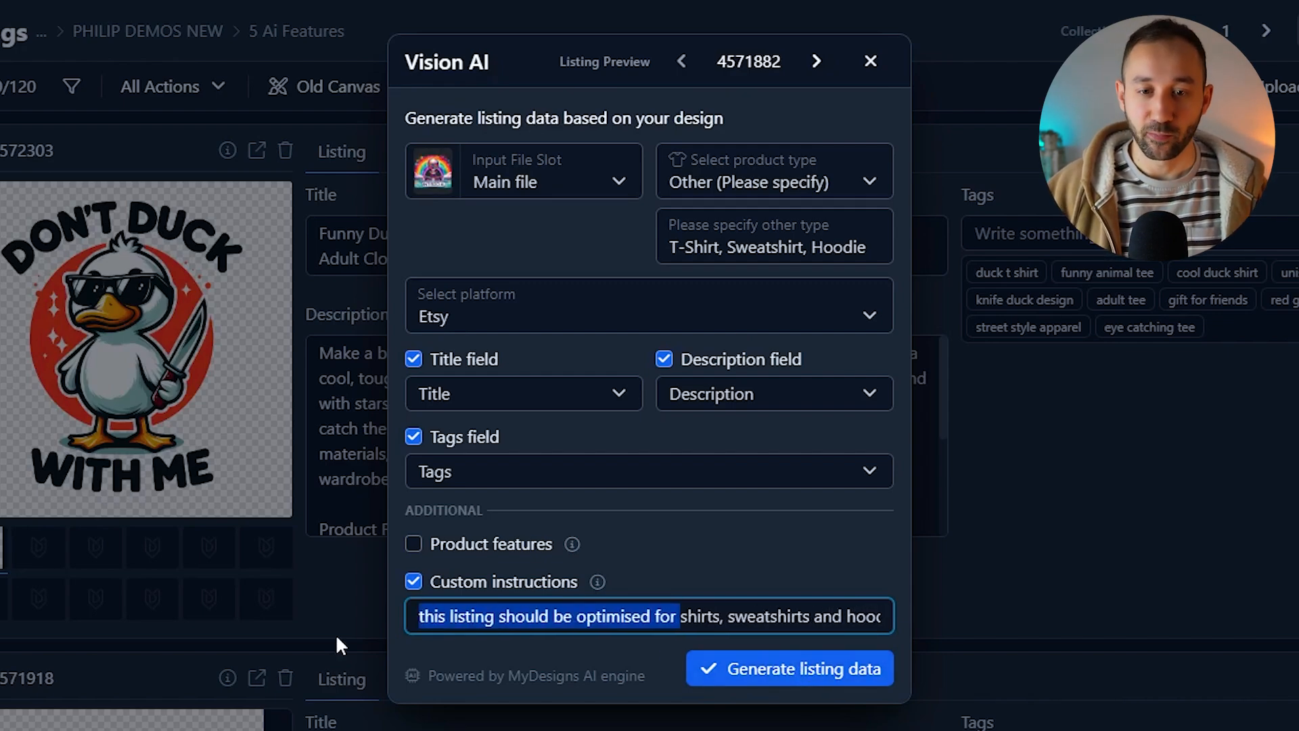
pyautogui.click(552, 617)
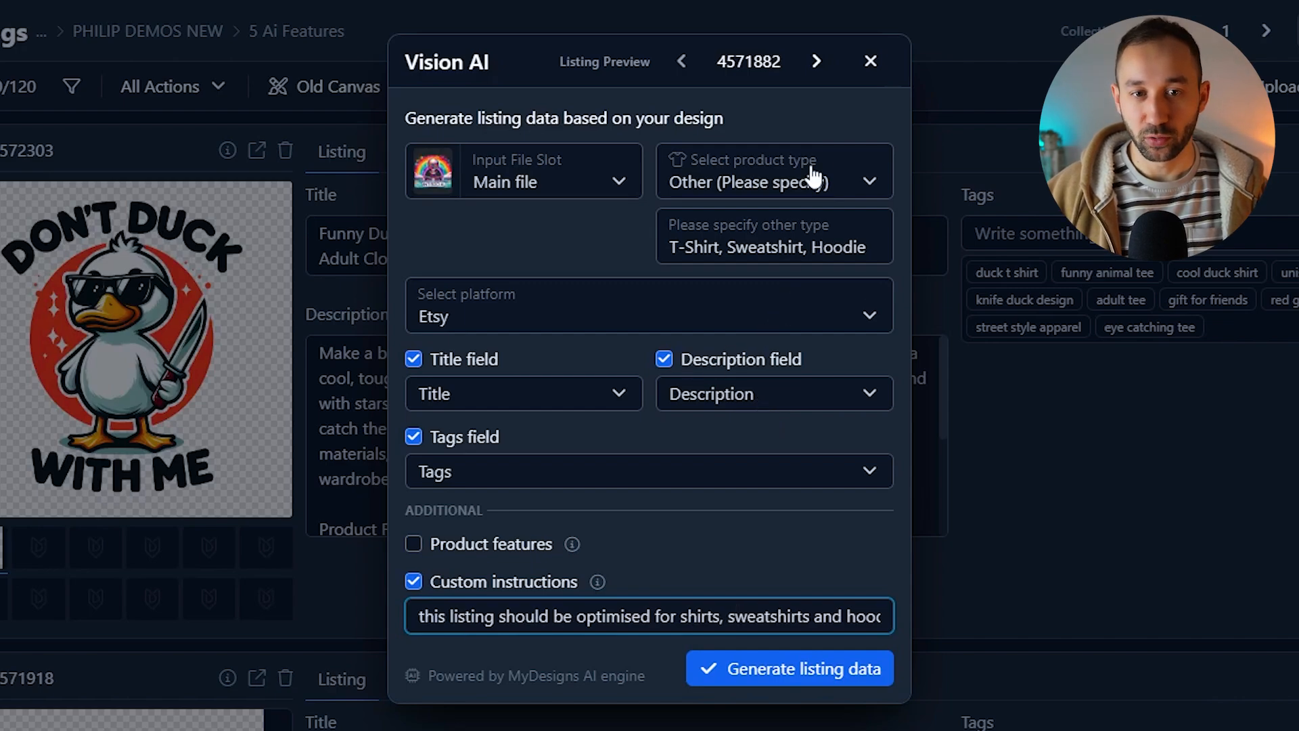
pyautogui.click(869, 62)
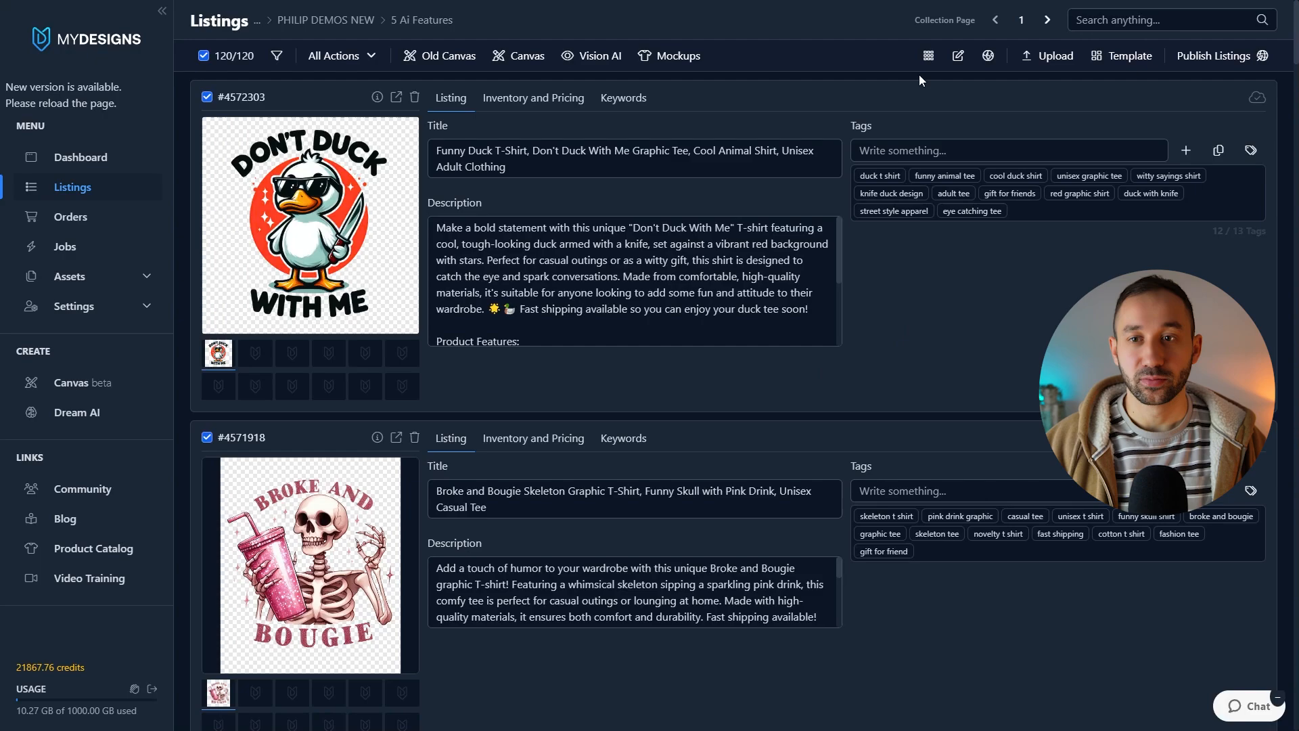
# Step: Switch the listings to grid view and back to list view
pyautogui.click(927, 57)
pyautogui.scroll(-5, 744, 439)
pyautogui.scroll(5, 765, 368)
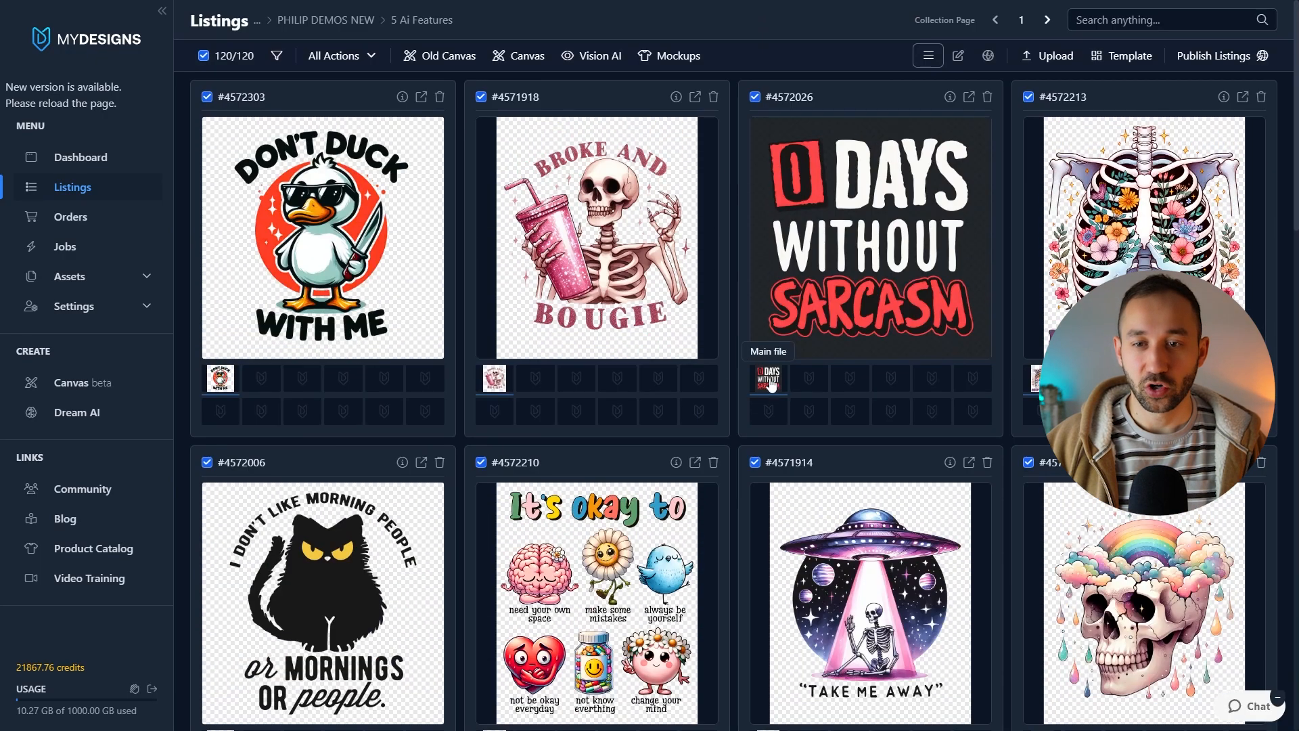
pyautogui.click(926, 59)
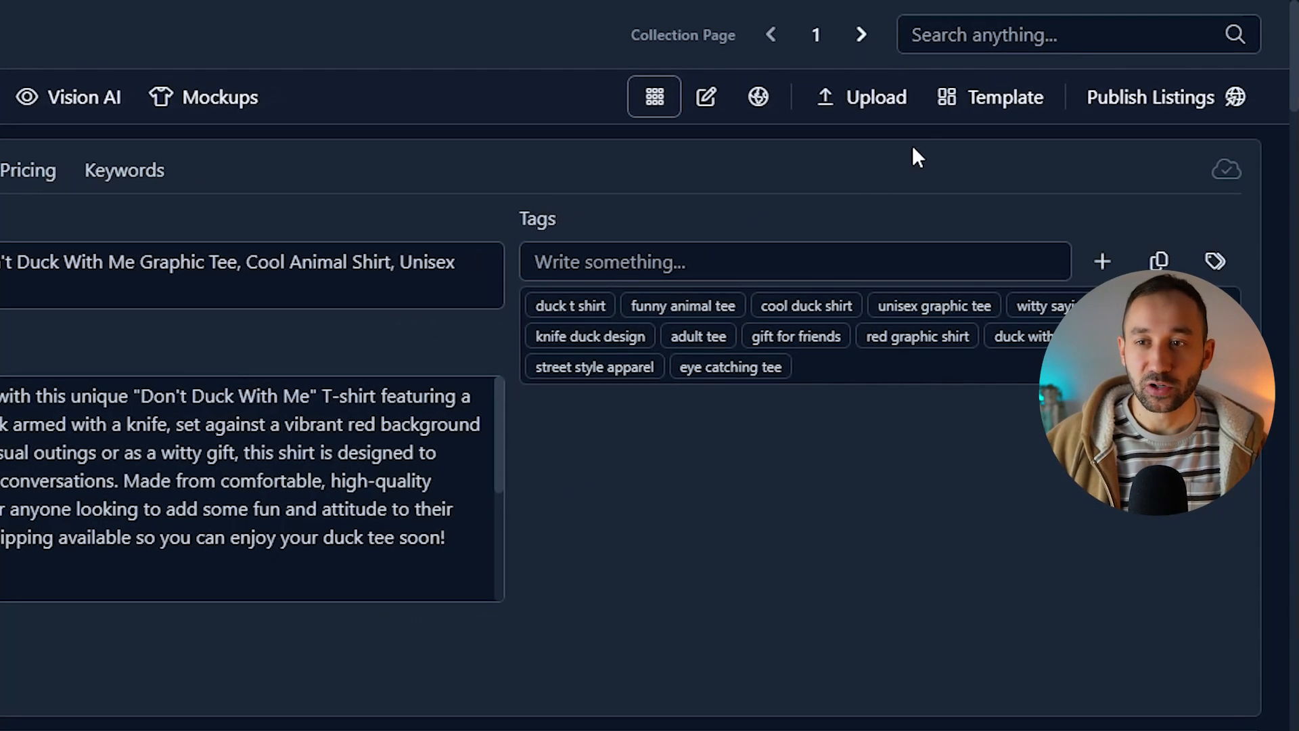
# Step: Install the Merch by Amazon template on the listings, keeping all original file slots
pyautogui.click(997, 105)
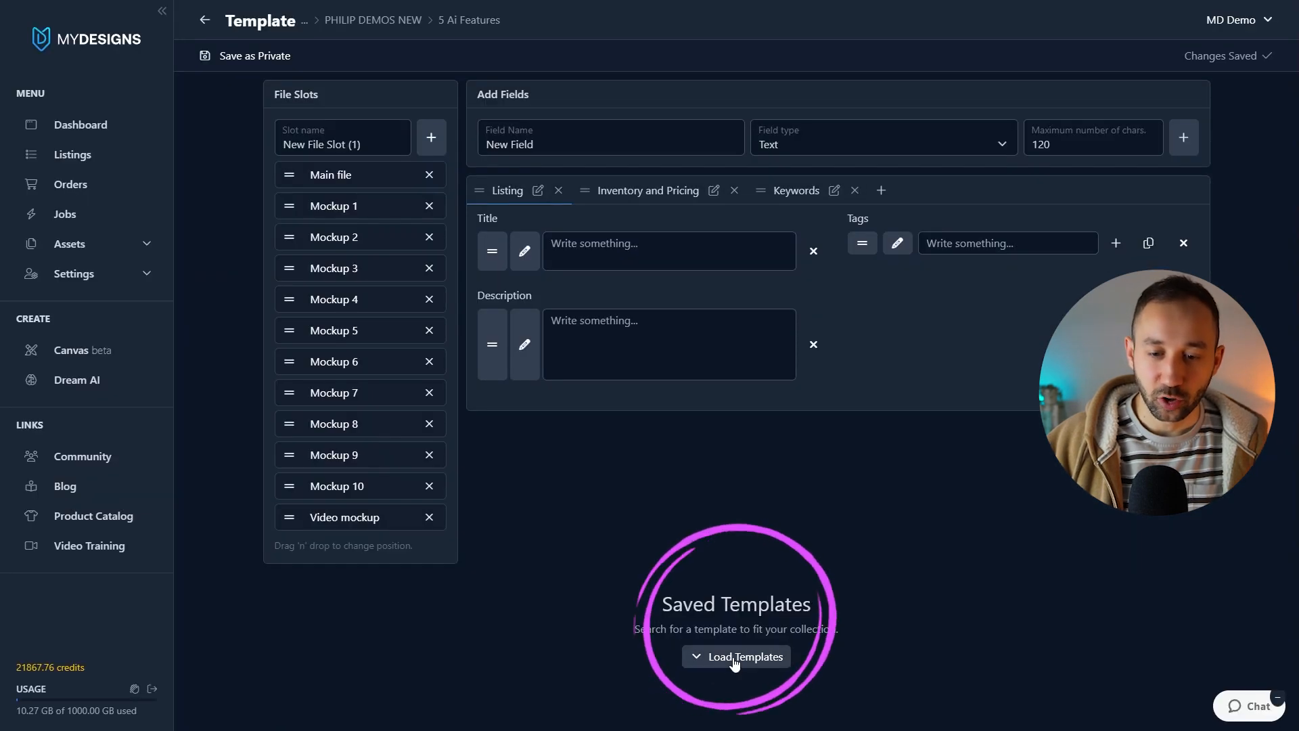
pyautogui.click(735, 656)
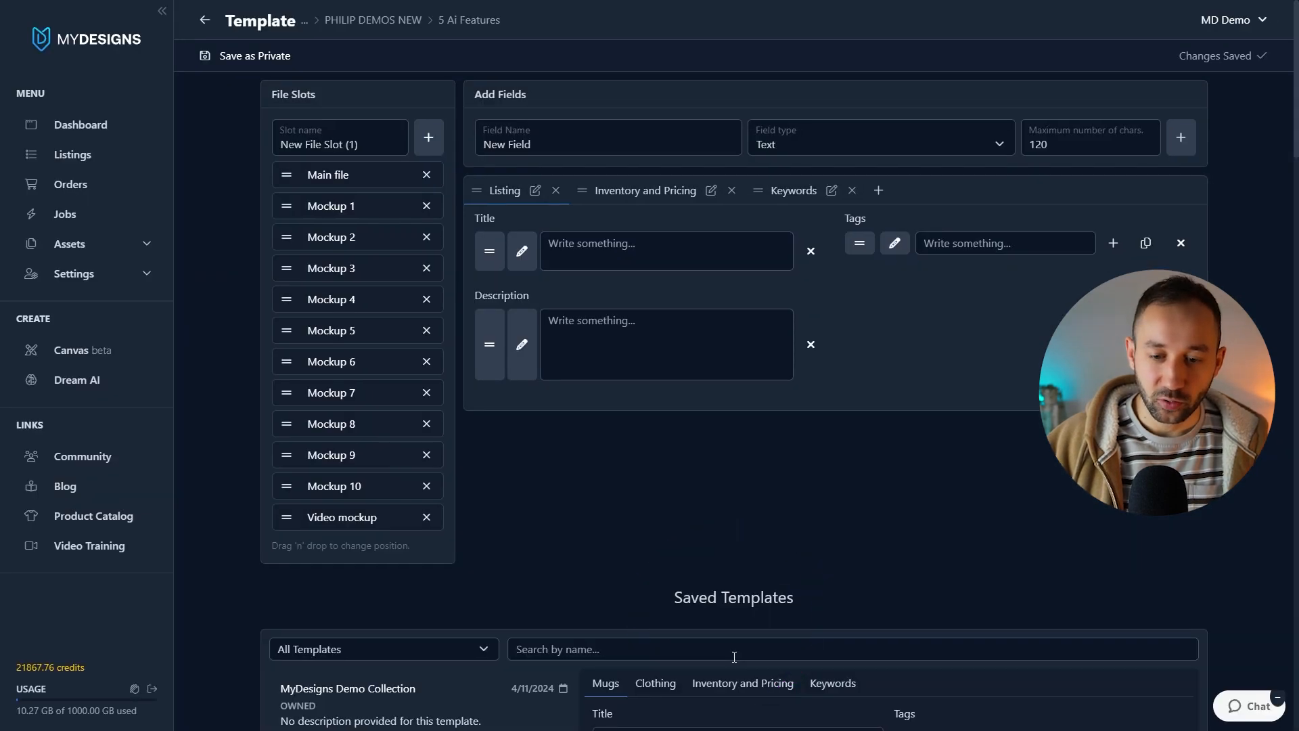
pyautogui.scroll(-15, 340, 205)
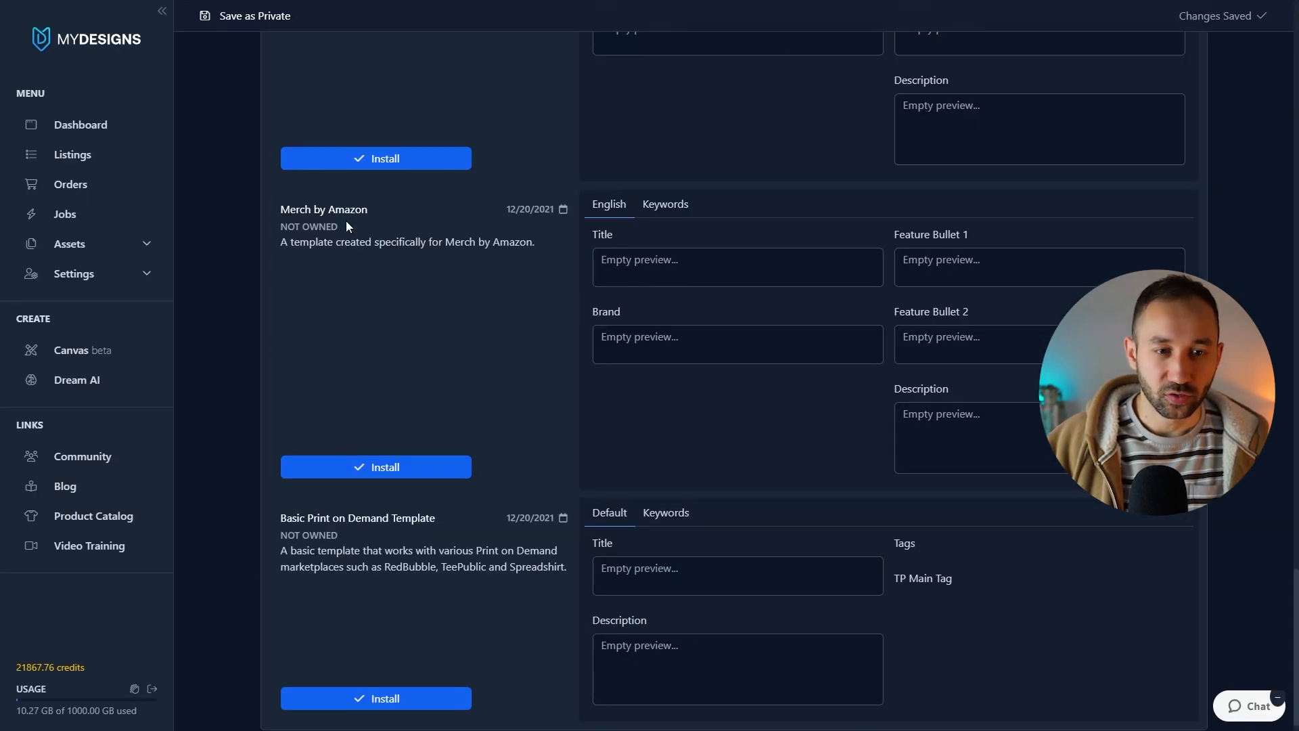
pyautogui.click(385, 467)
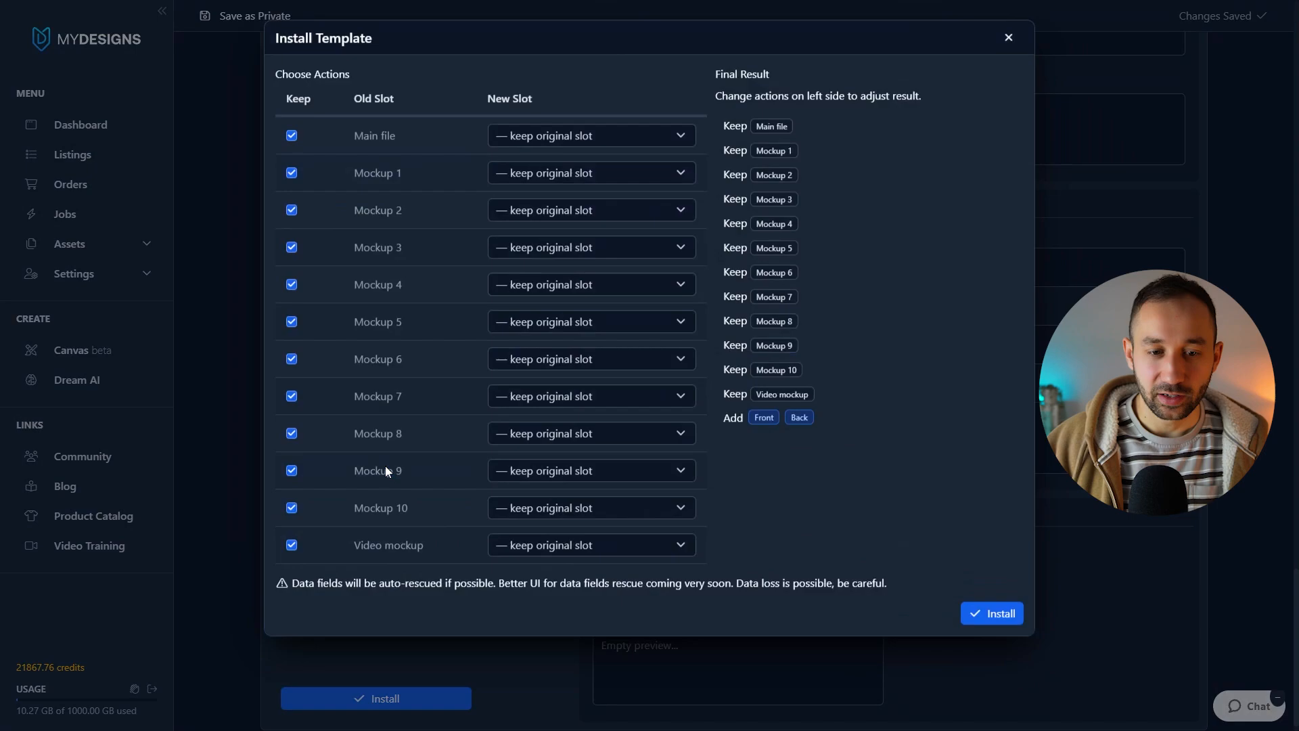
pyautogui.click(988, 615)
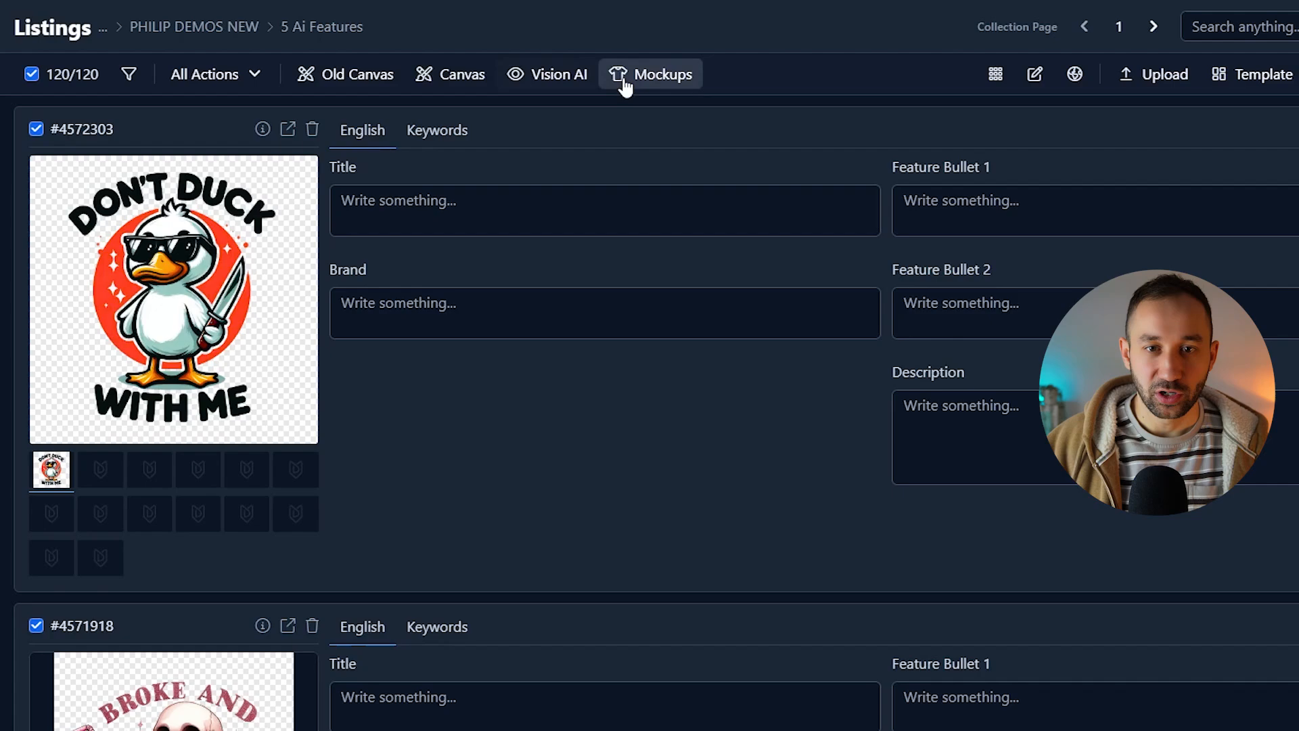
# Step: Open Vision AI and set the platform to Amazon Merch (beta)
pyautogui.click(605, 55)
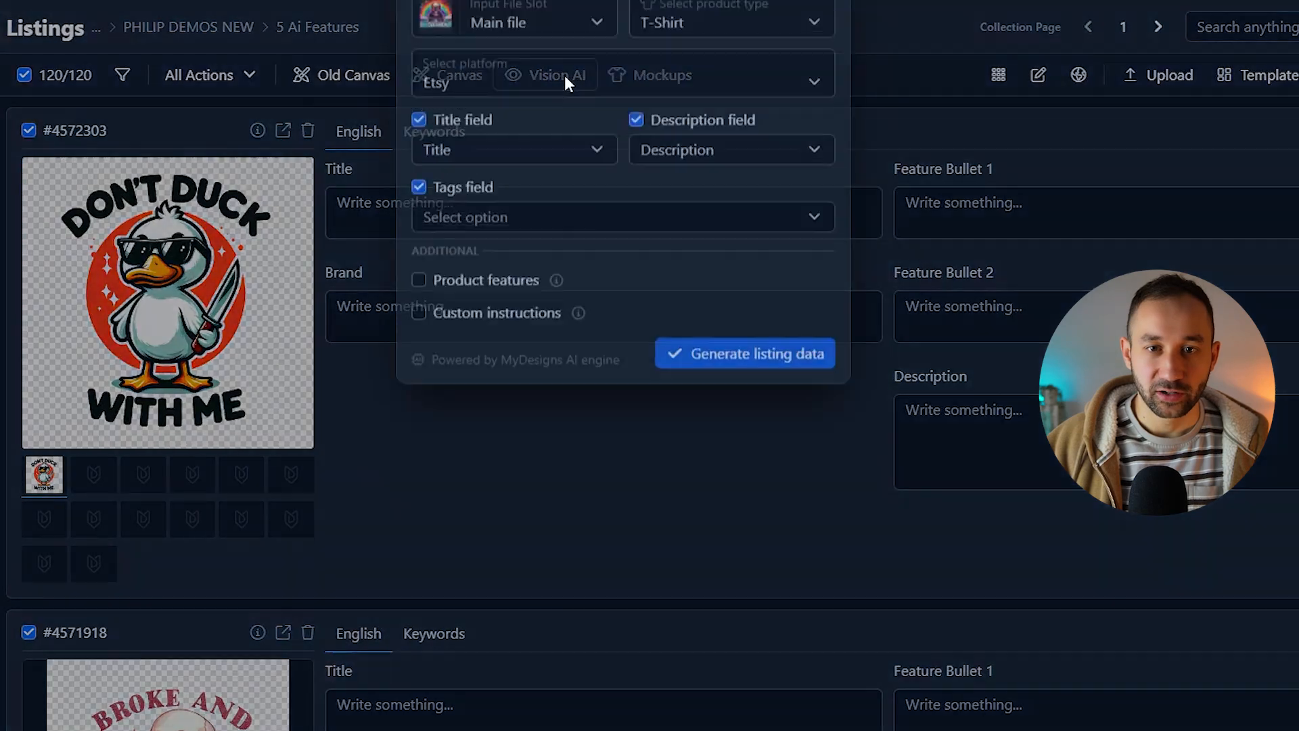
pyautogui.click(481, 220)
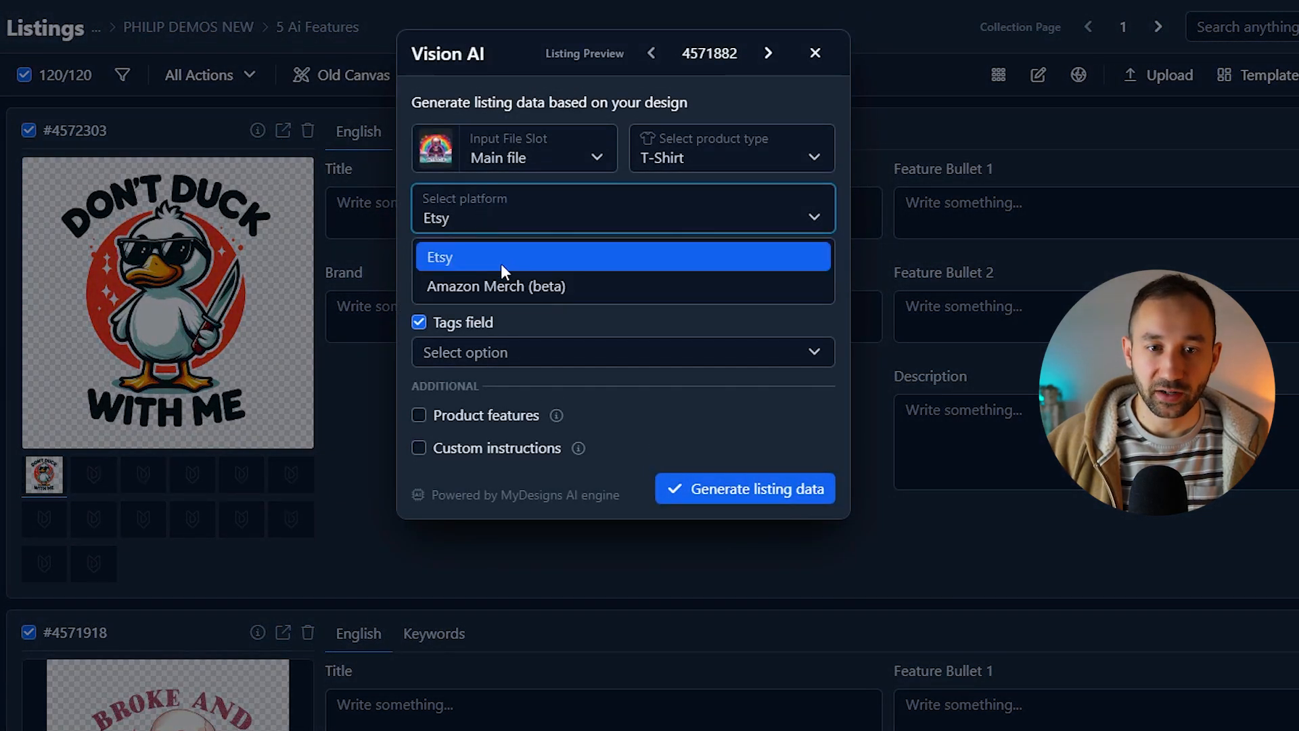
pyautogui.click(506, 285)
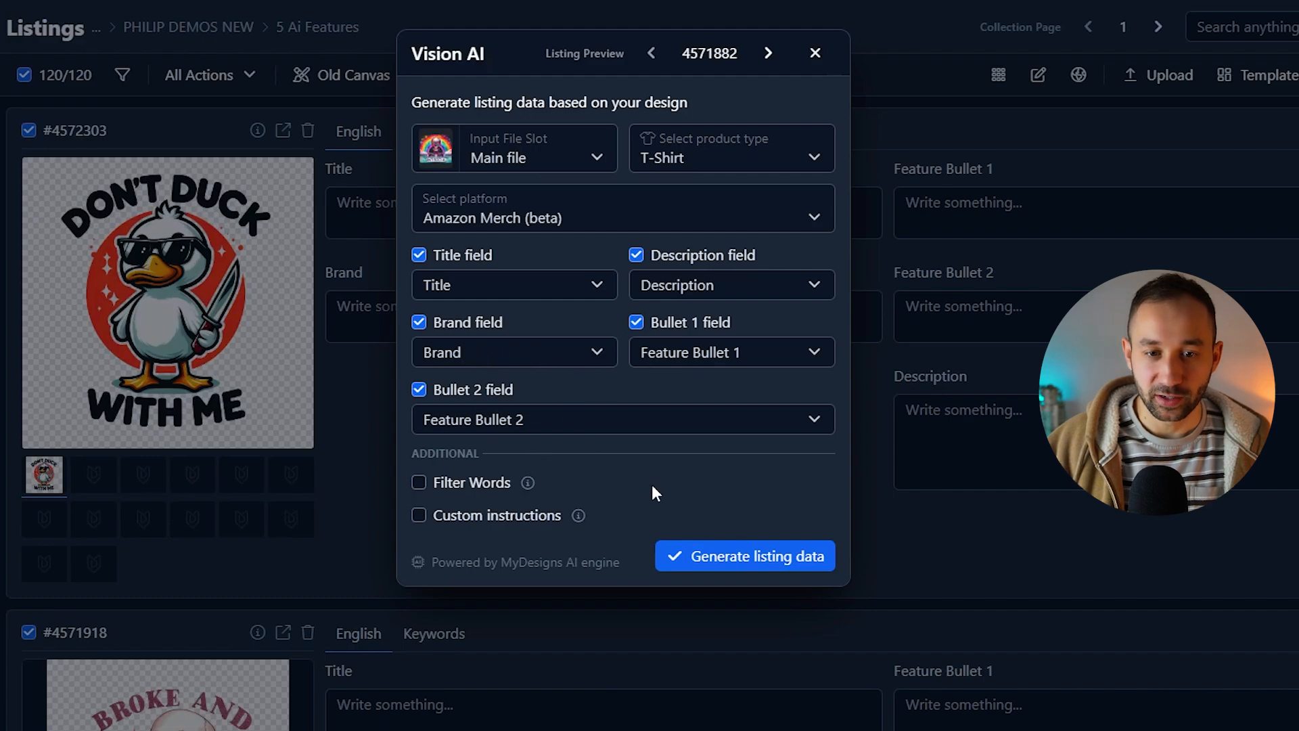
# Step: Try enabling Filter Words and toggling gift, birthday, wood, metal, marble and sequin off and back on
pyautogui.click(418, 482)
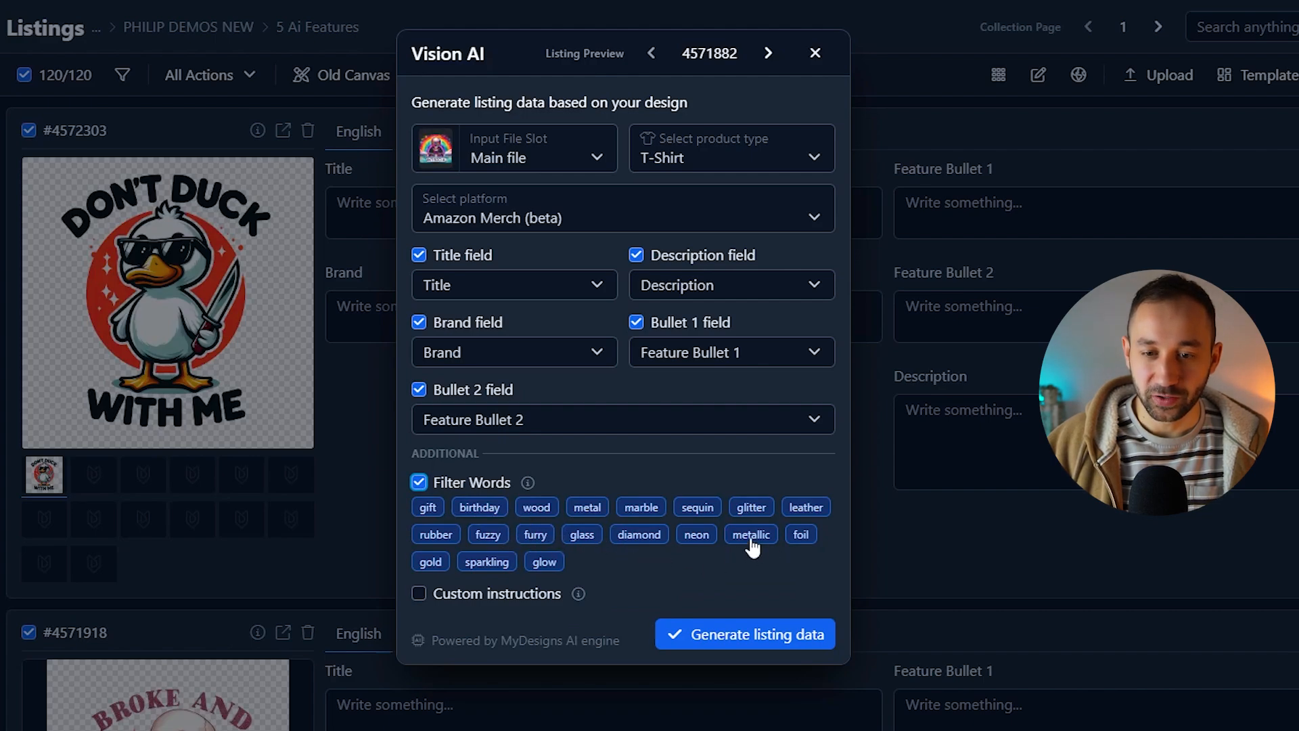
pyautogui.click(427, 507)
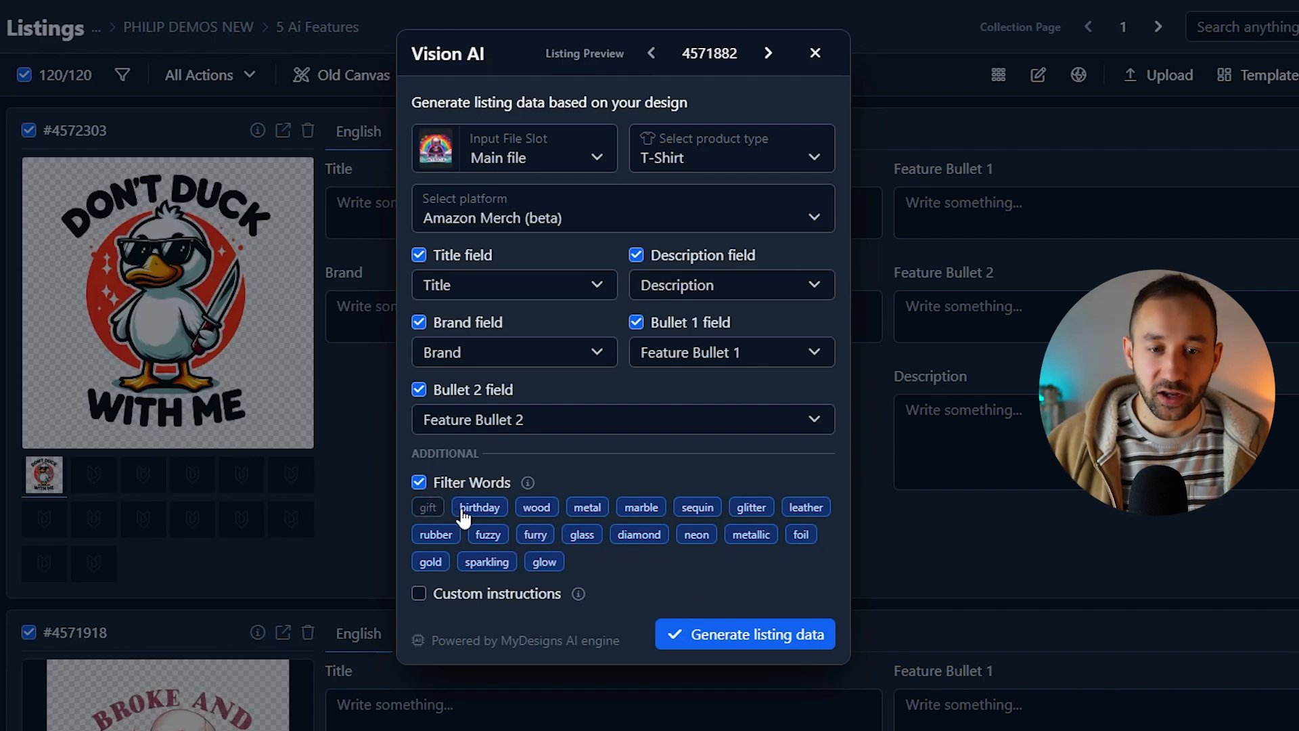
pyautogui.click(479, 508)
pyautogui.click(536, 507)
pyautogui.click(587, 507)
pyautogui.click(640, 508)
pyautogui.click(698, 507)
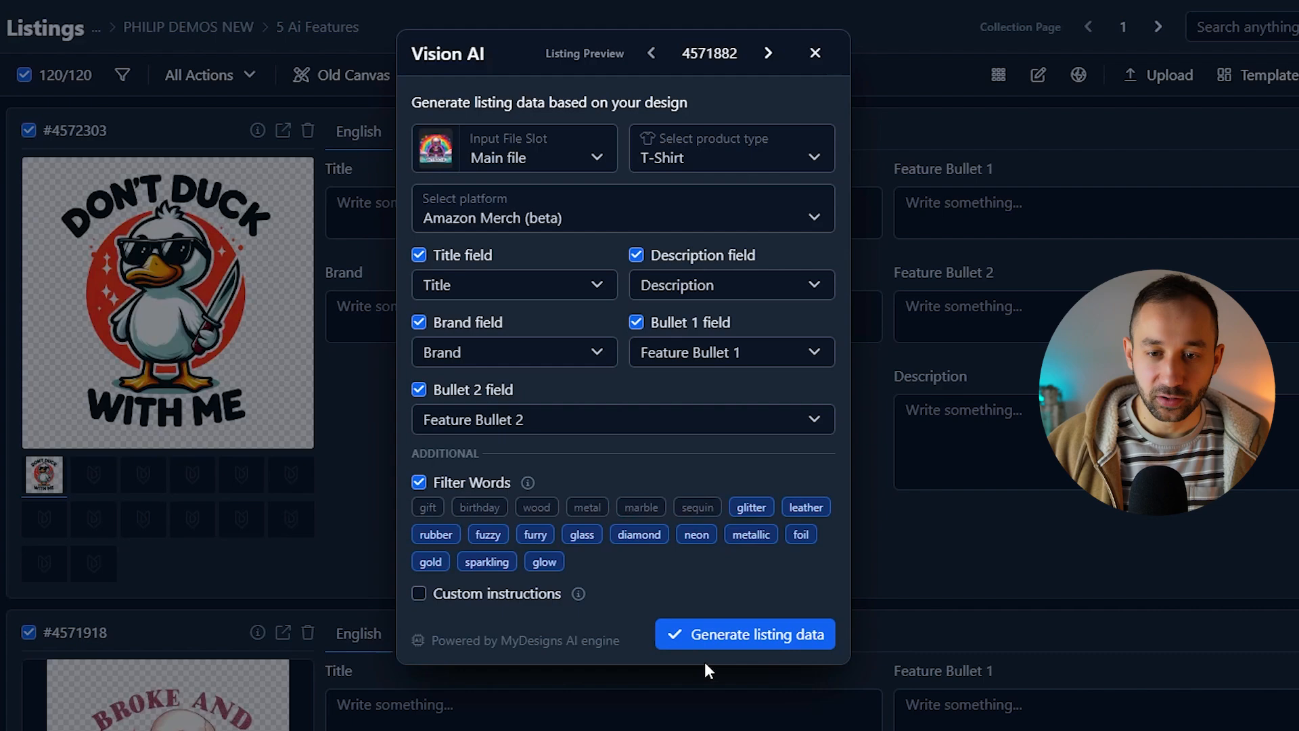
pyautogui.click(428, 507)
pyautogui.click(479, 507)
pyautogui.click(536, 508)
pyautogui.click(587, 507)
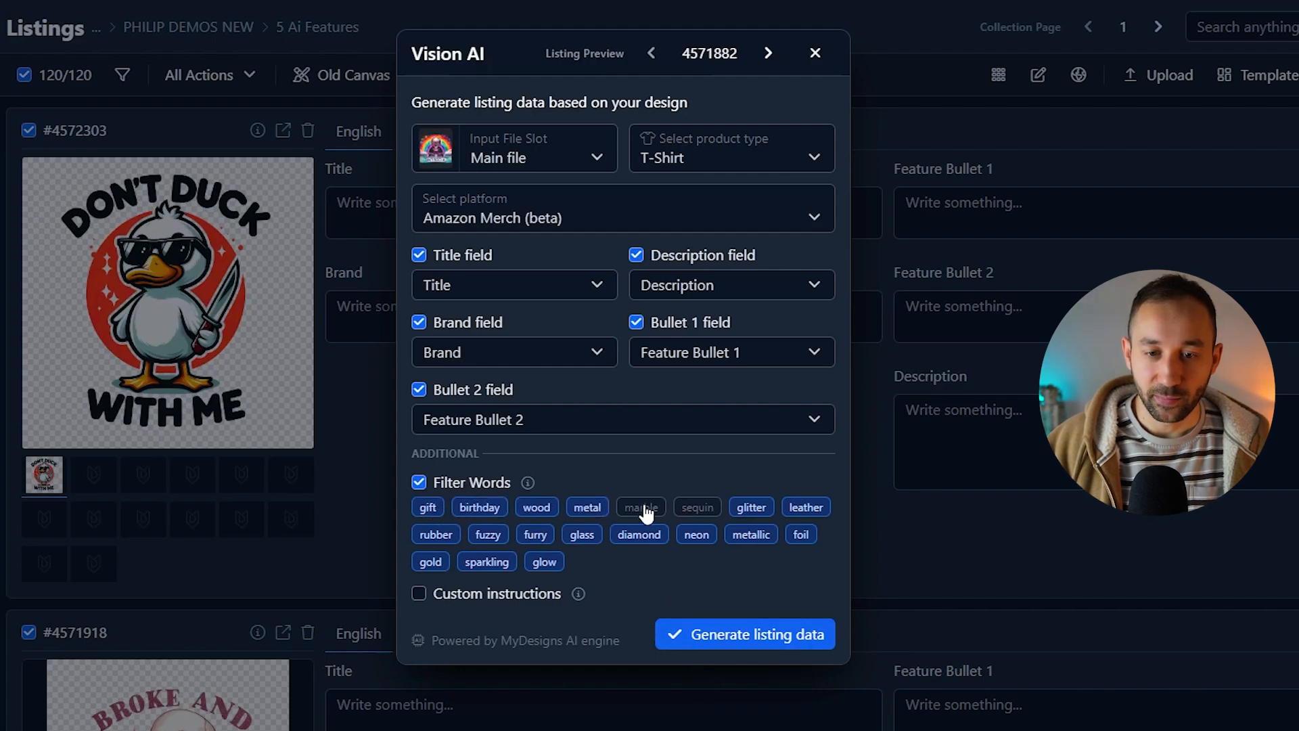
pyautogui.click(641, 508)
pyautogui.click(698, 507)
pyautogui.click(433, 489)
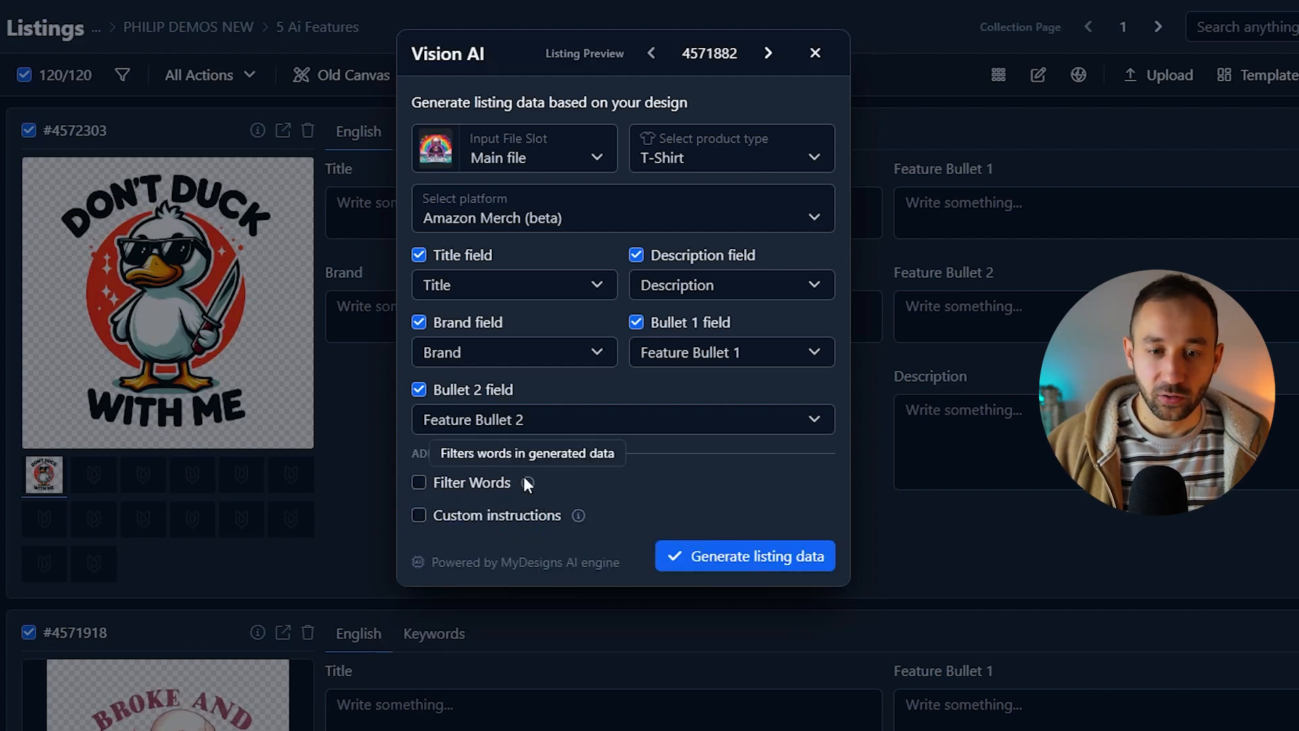
# Step: Try enabling custom instructions, then turn them off again
pyautogui.click(433, 511)
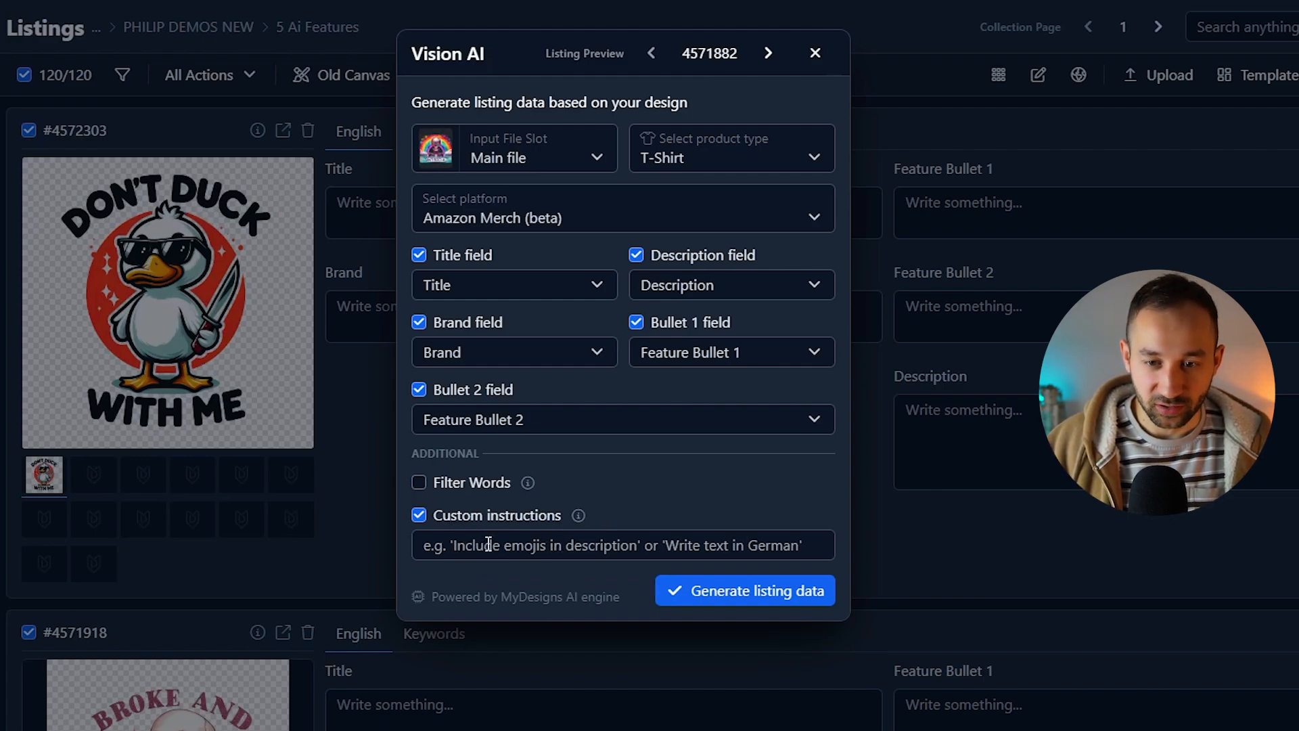
pyautogui.click(490, 518)
pyautogui.click(493, 519)
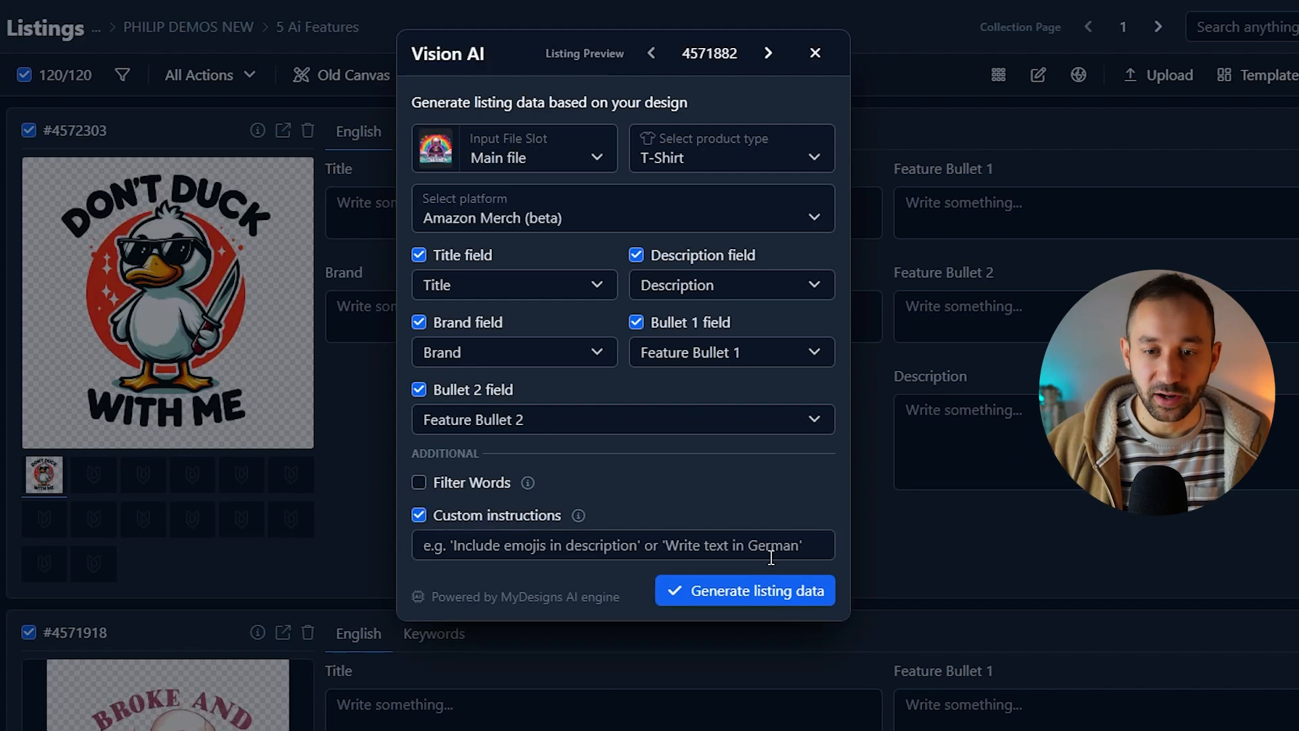
pyautogui.click(452, 519)
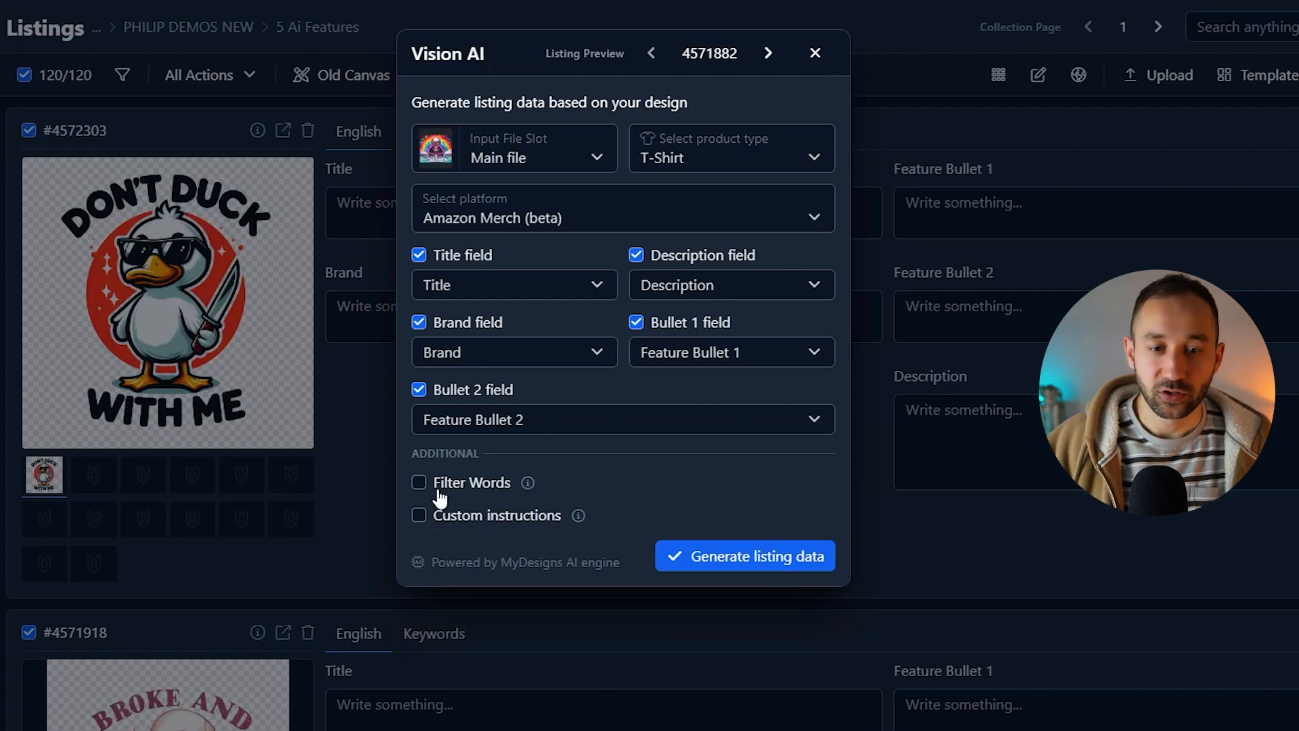
# Step: Enable Filter Words and generate Amazon Merch listing data for all 120 listings, confirming the run
pyautogui.click(440, 493)
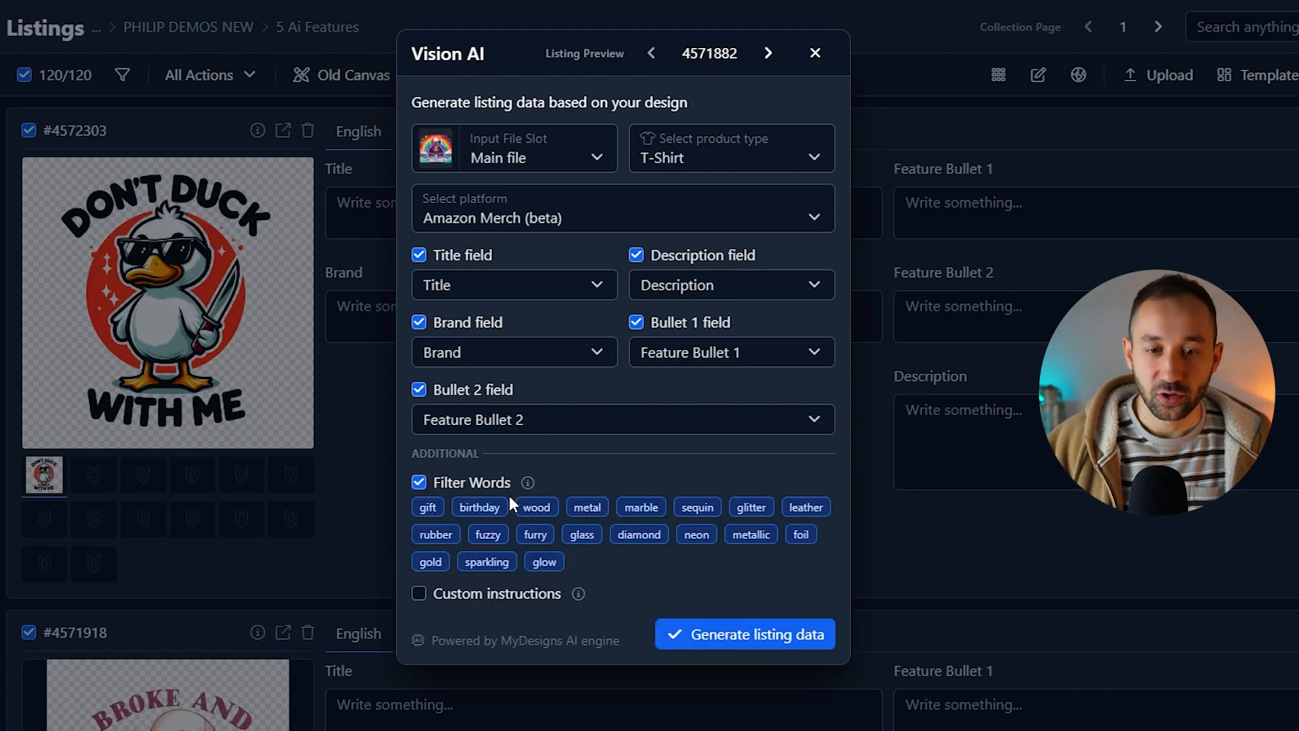
pyautogui.click(747, 642)
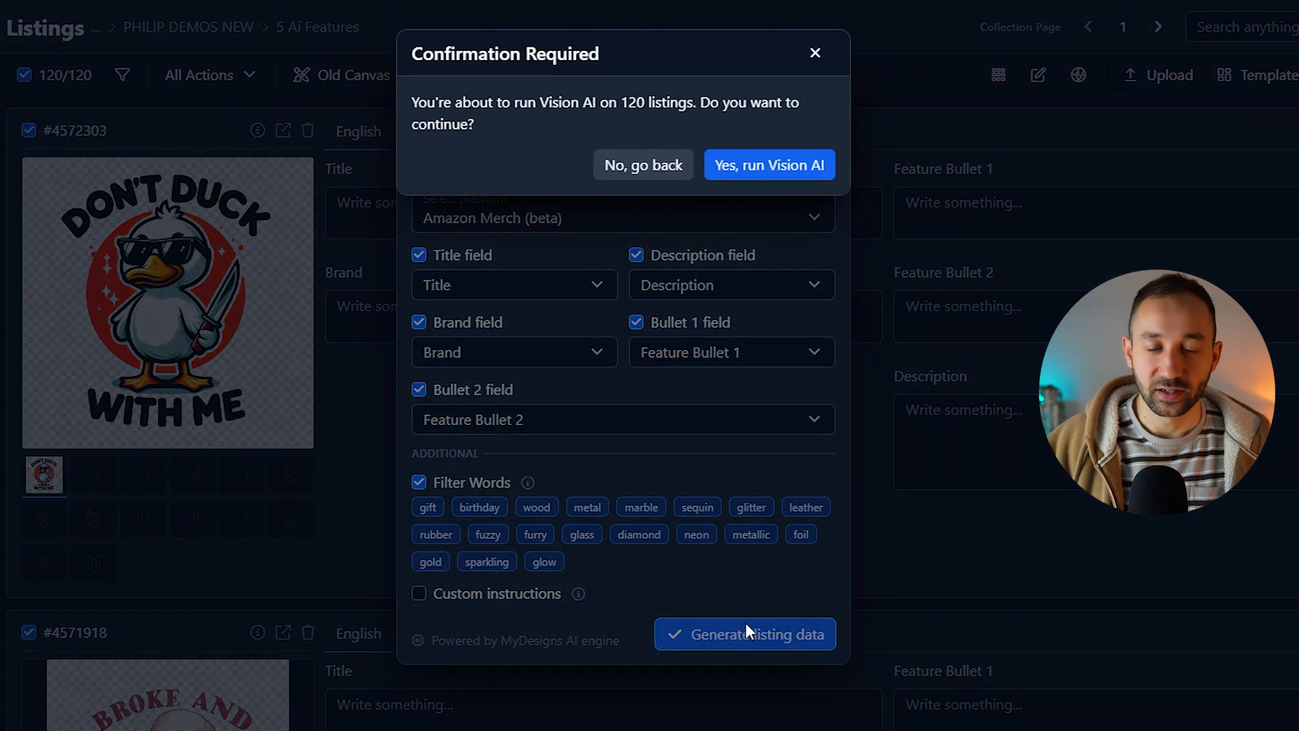
pyautogui.click(768, 165)
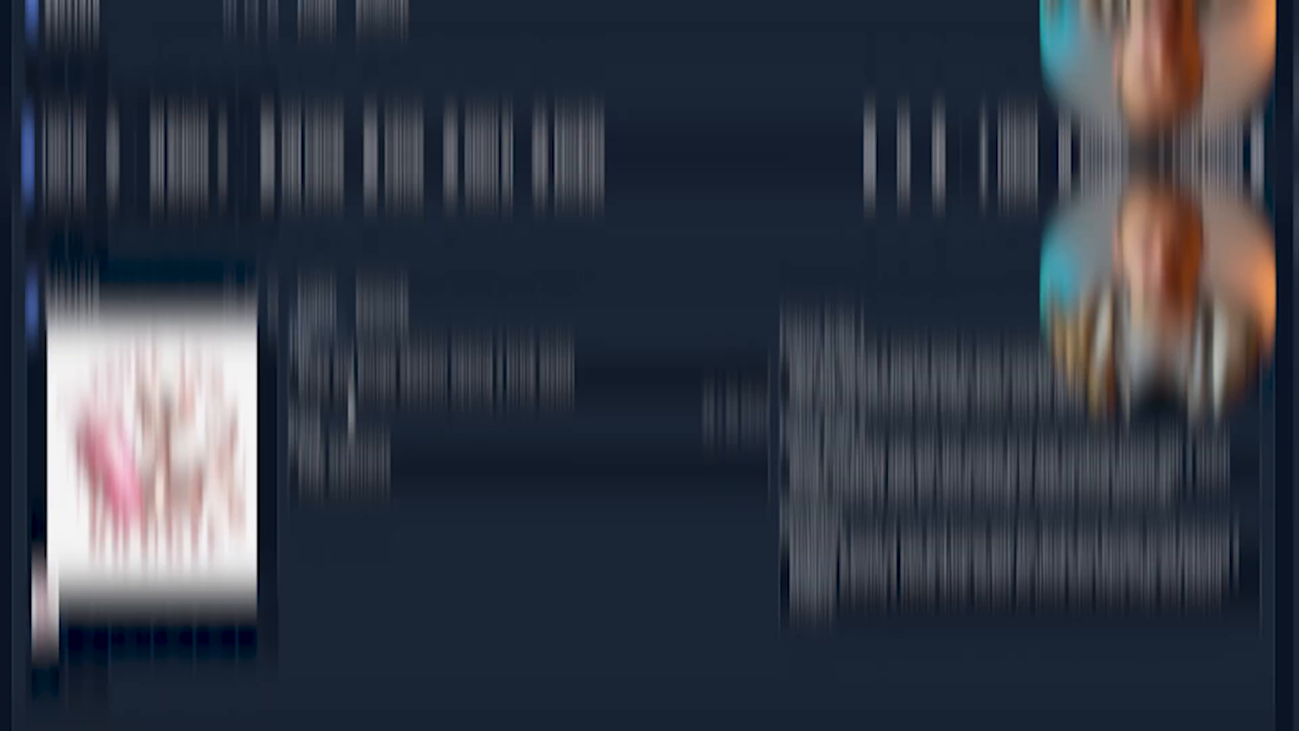
# Step: Scroll through the listings to review the generated titles, brands, feature bullets and descriptions
pyautogui.scroll(-3, 555, 347)
pyautogui.scroll(-10, 560, 359)
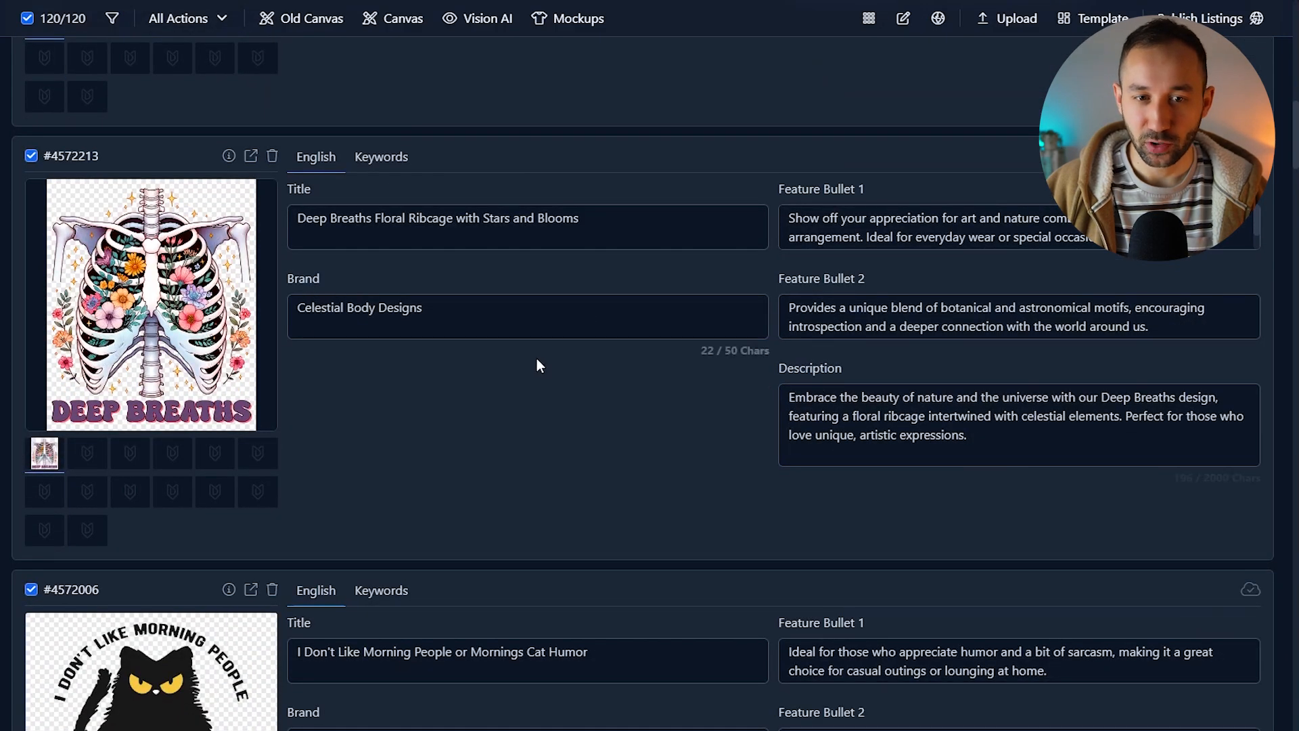
pyautogui.scroll(-5, 537, 359)
pyautogui.scroll(-3, 742, 357)
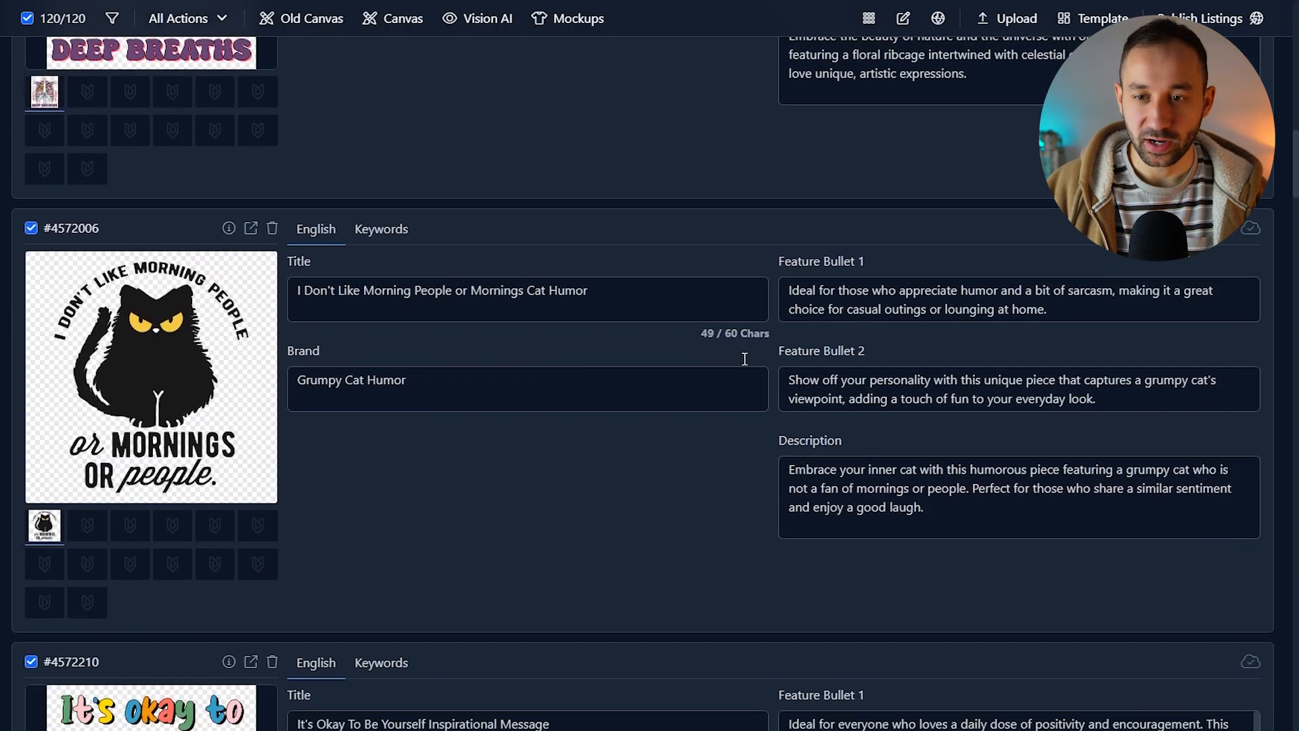
# Step: Continue scrolling down the listings to check the remaining Amazon Merch titles, brands, bullets and descriptions
pyautogui.scroll(-20, 634, 394)
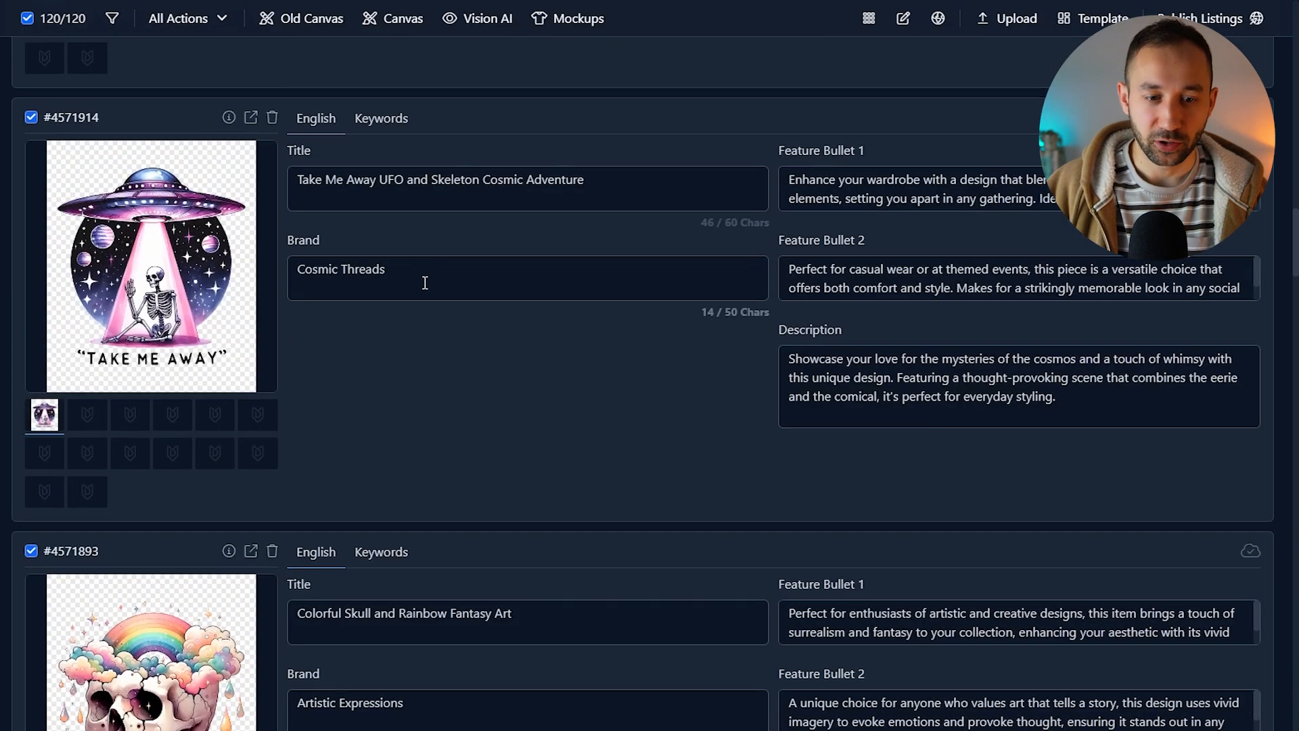
pyautogui.scroll(-20, 426, 281)
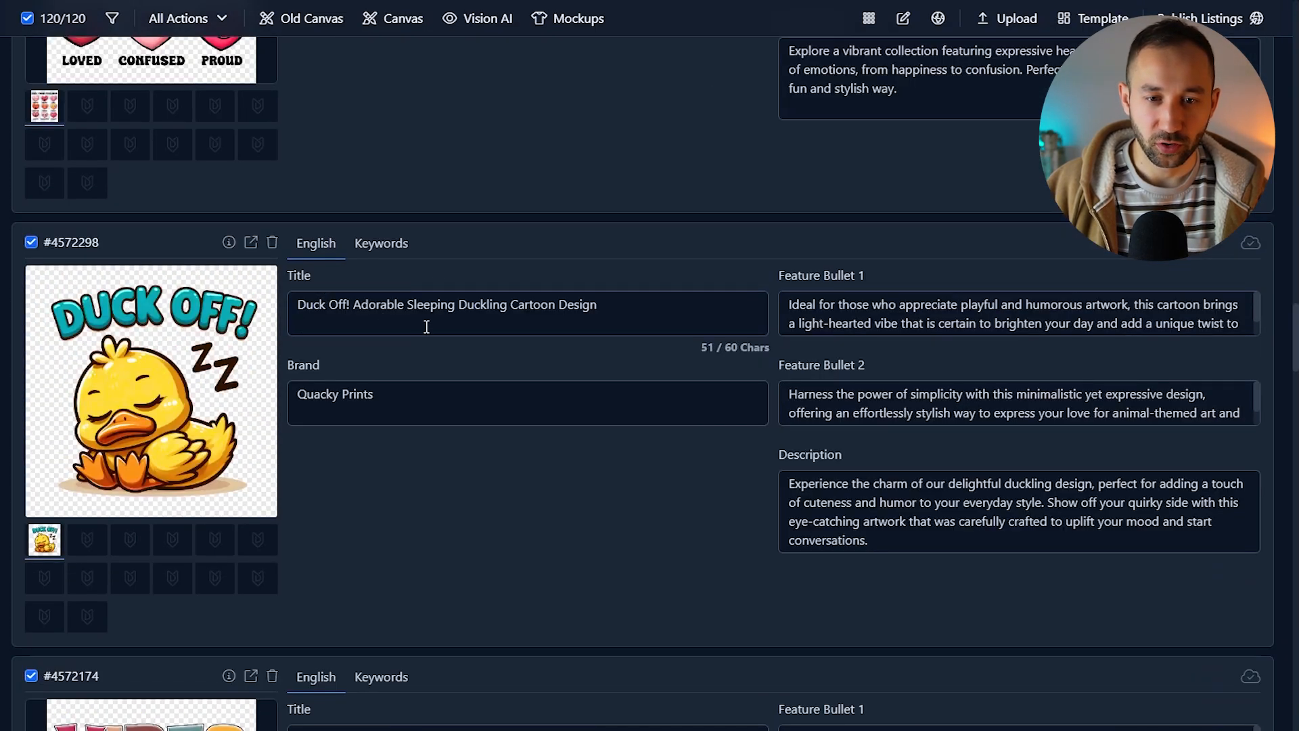
pyautogui.scroll(-2, 562, 310)
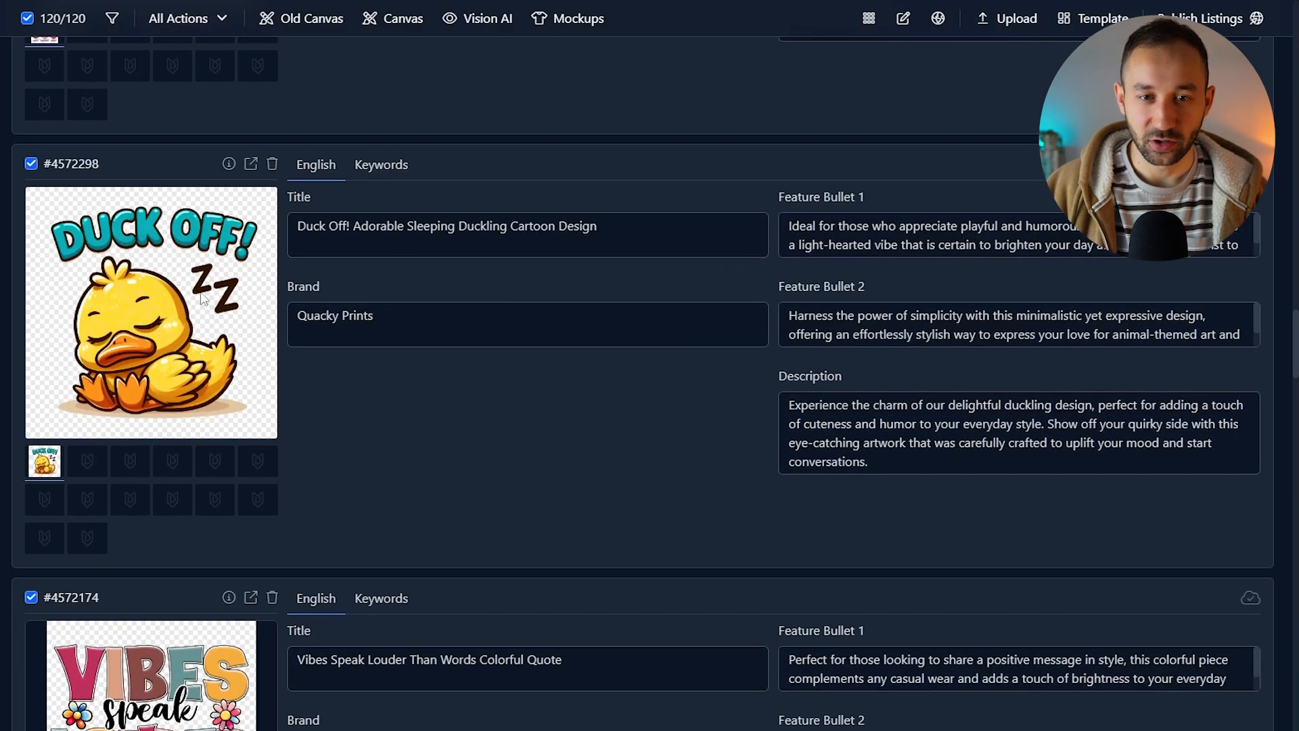
pyautogui.scroll(3, 508, 383)
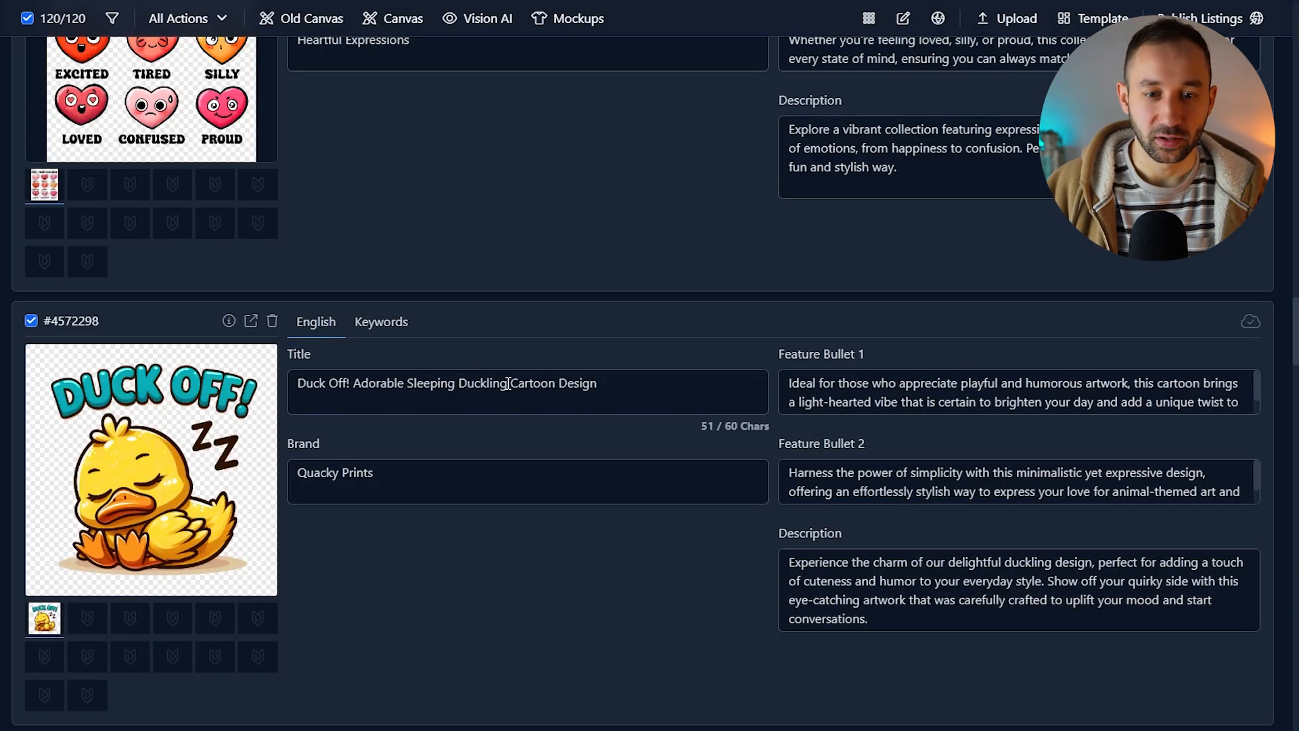
pyautogui.click(528, 478)
pyautogui.scroll(-1, 523, 556)
pyautogui.scroll(-5, 395, 440)
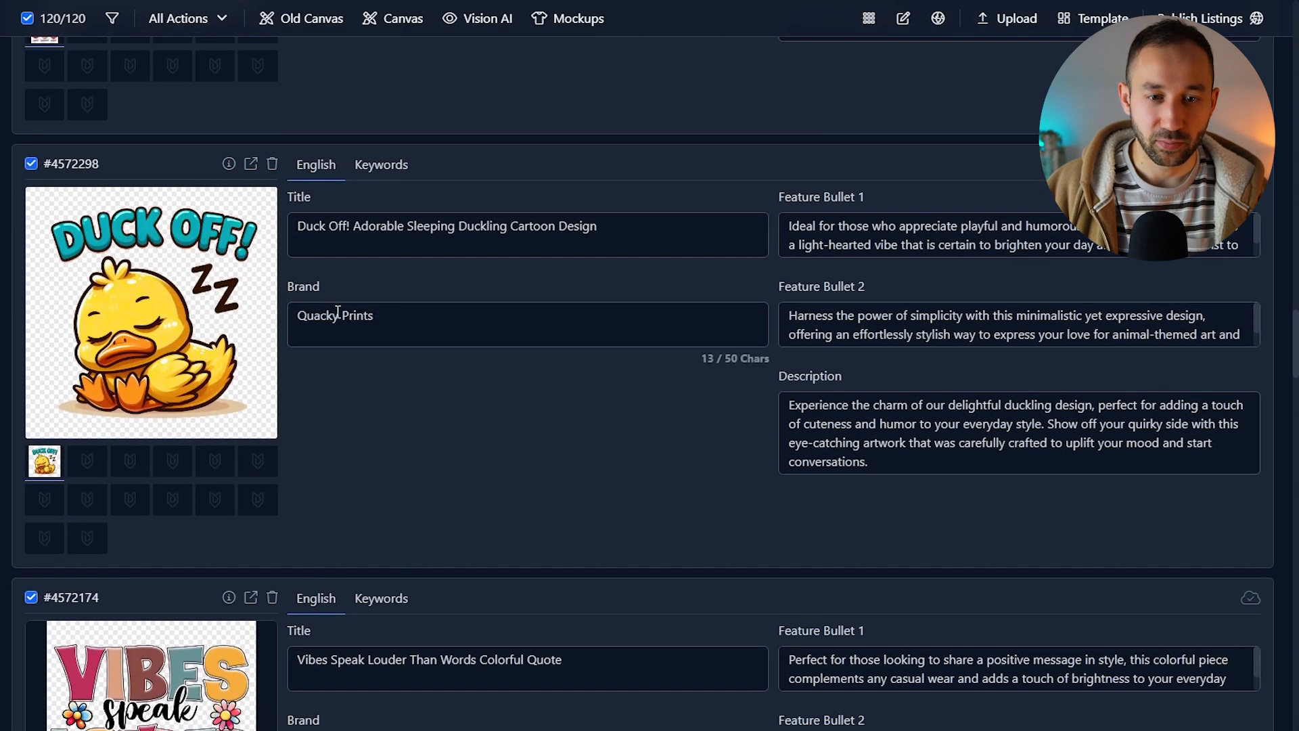
pyautogui.scroll(-7, 440, 460)
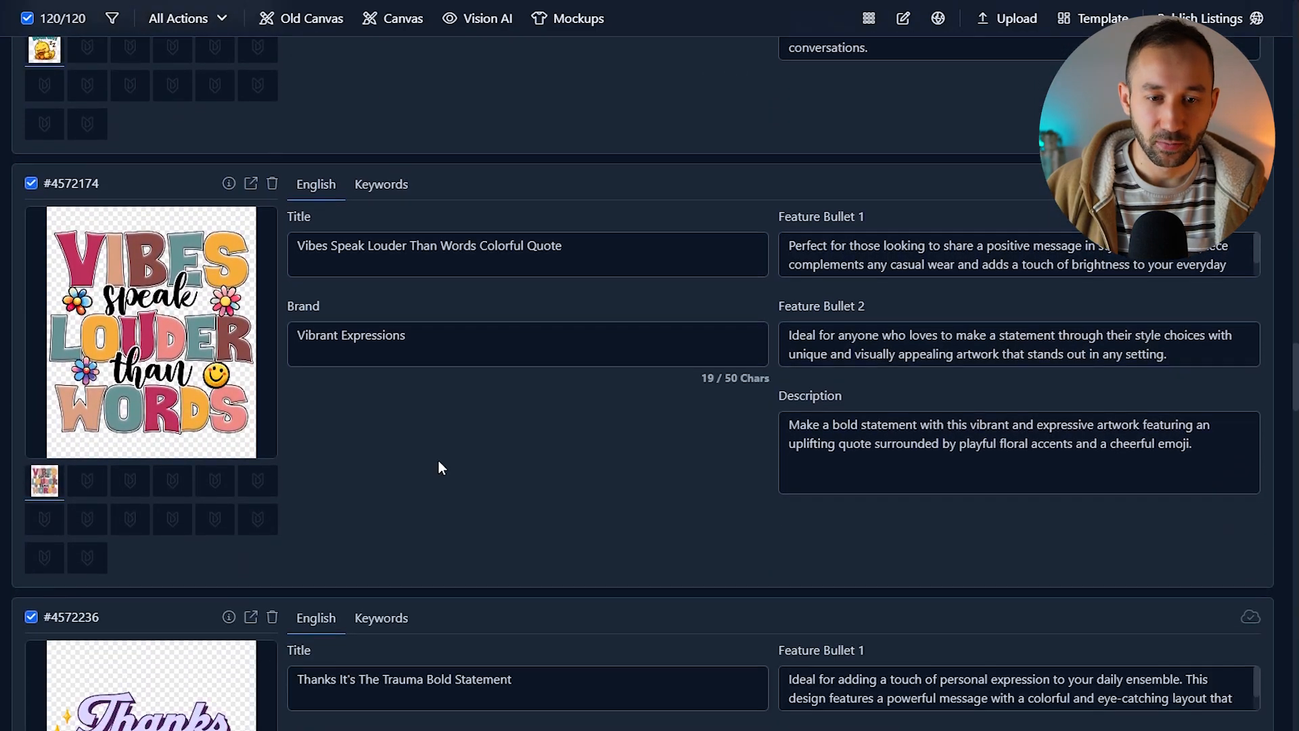
pyautogui.scroll(-15, 443, 450)
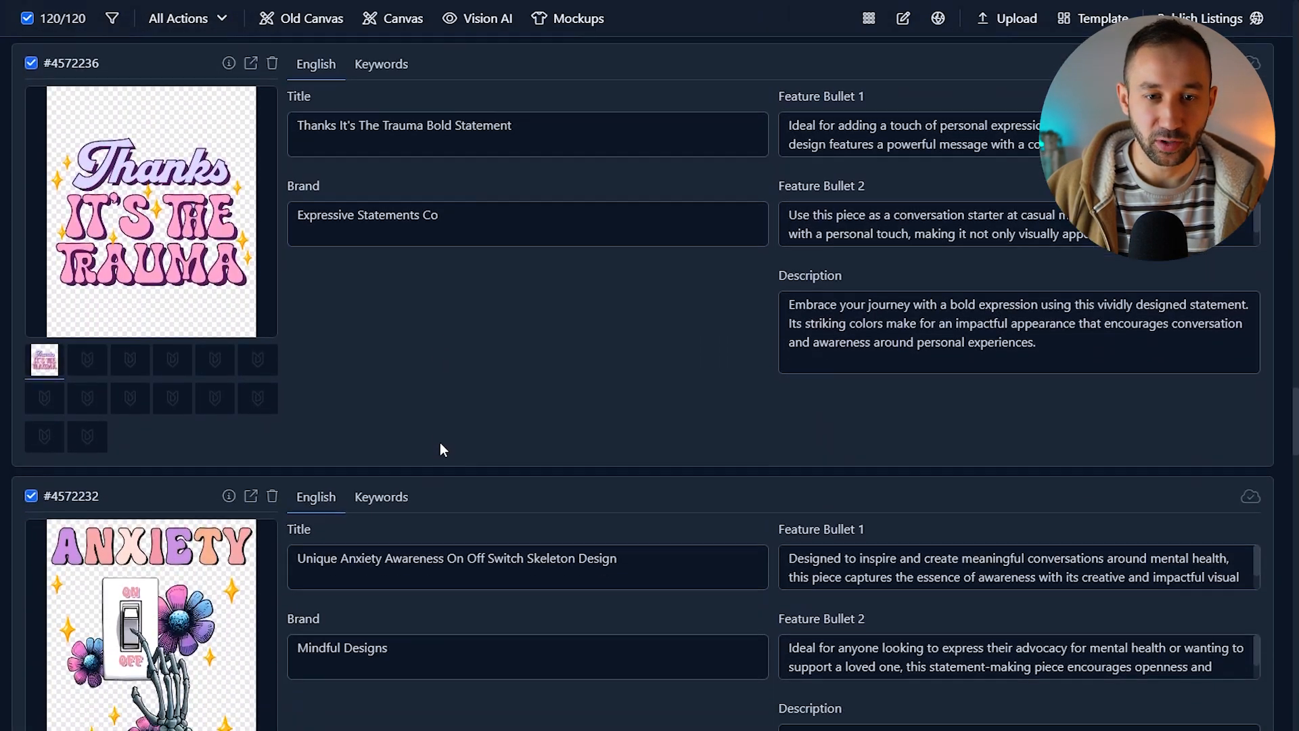
pyautogui.scroll(-2, 461, 453)
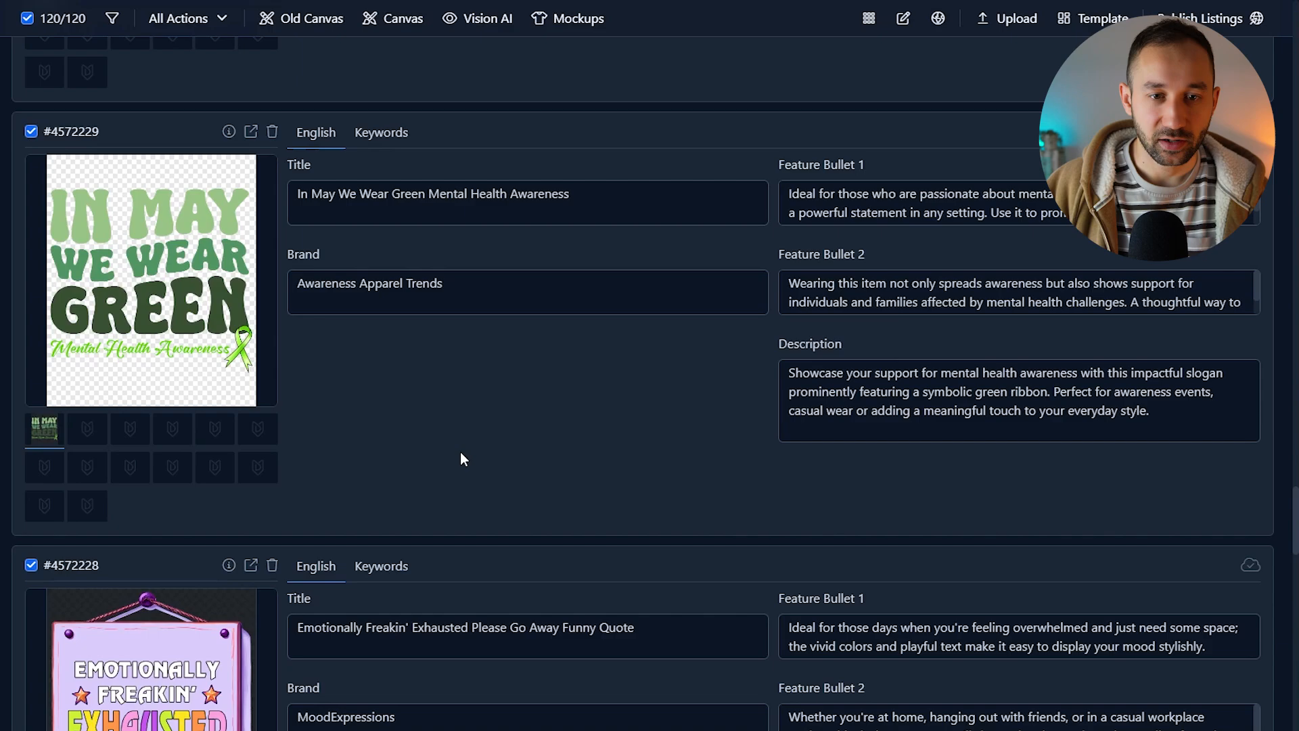
pyautogui.scroll(1, 405, 287)
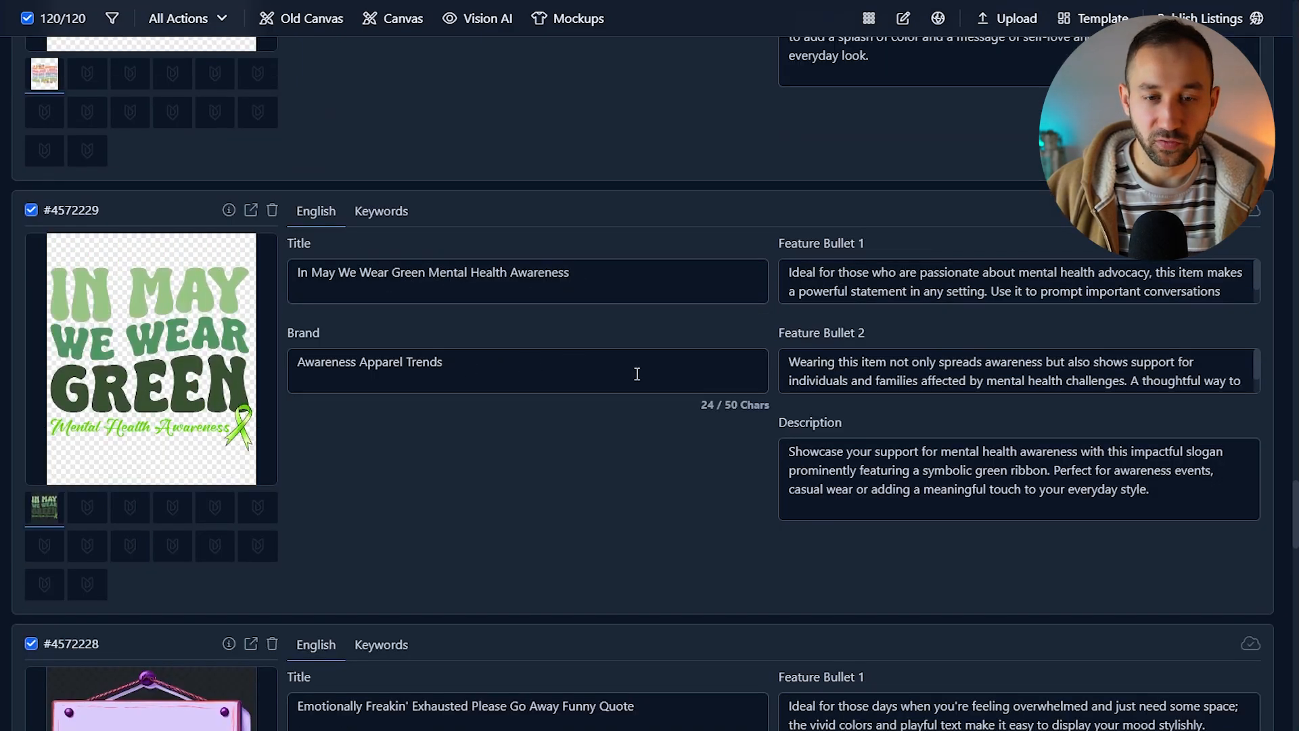
pyautogui.scroll(-13, 623, 475)
pyautogui.scroll(-3, 622, 480)
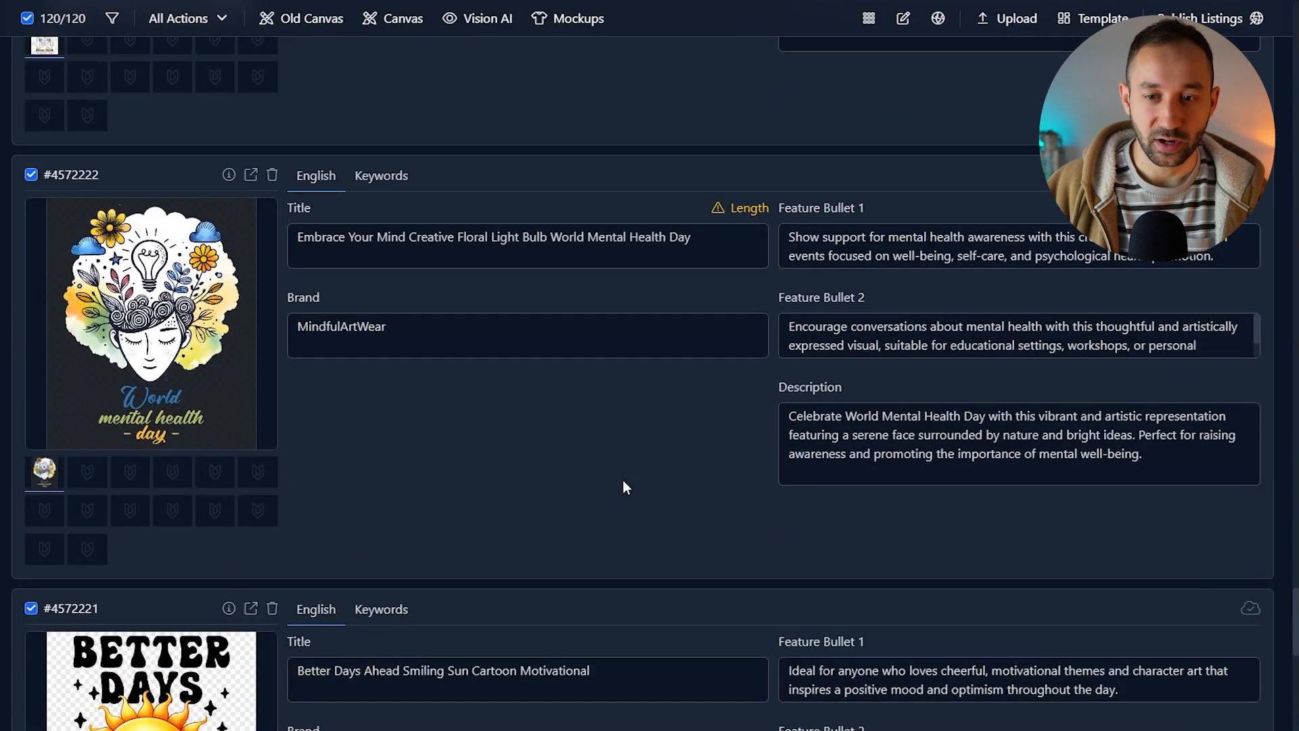
pyautogui.scroll(-5, 660, 298)
pyautogui.scroll(-5, 664, 329)
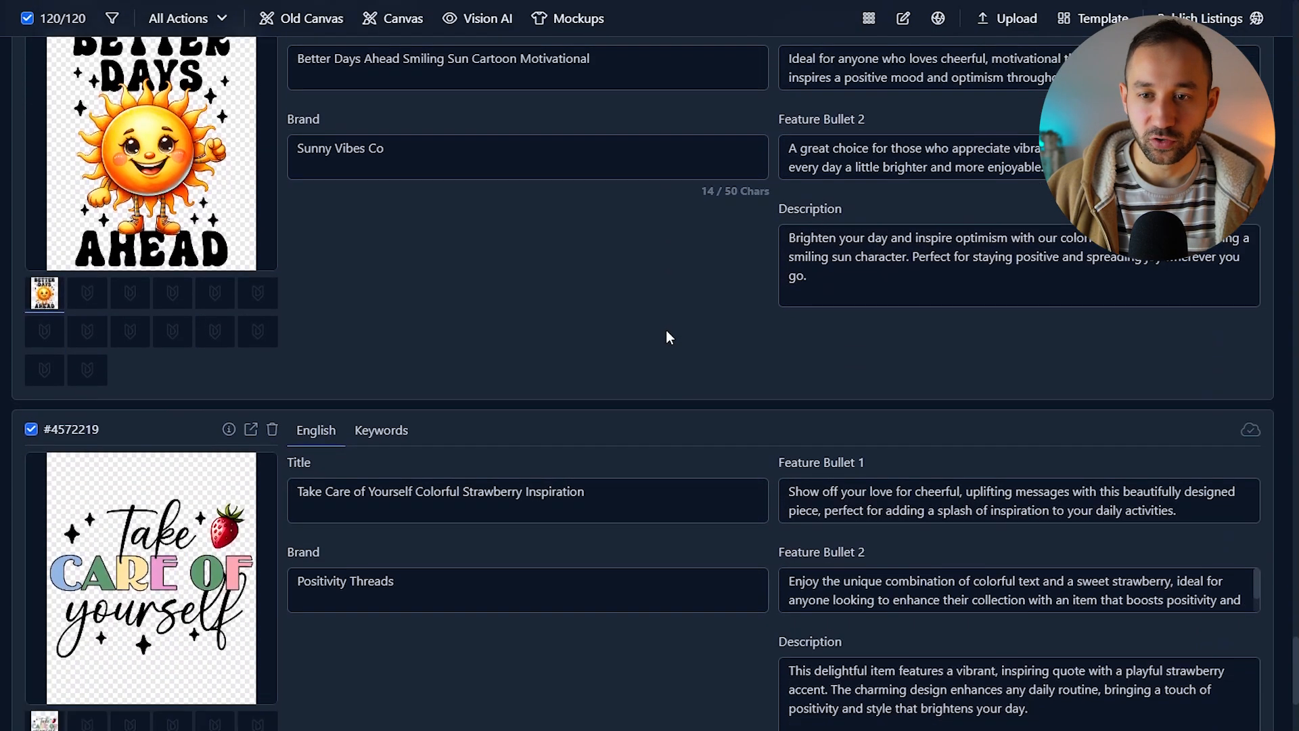
pyautogui.scroll(-5, 622, 335)
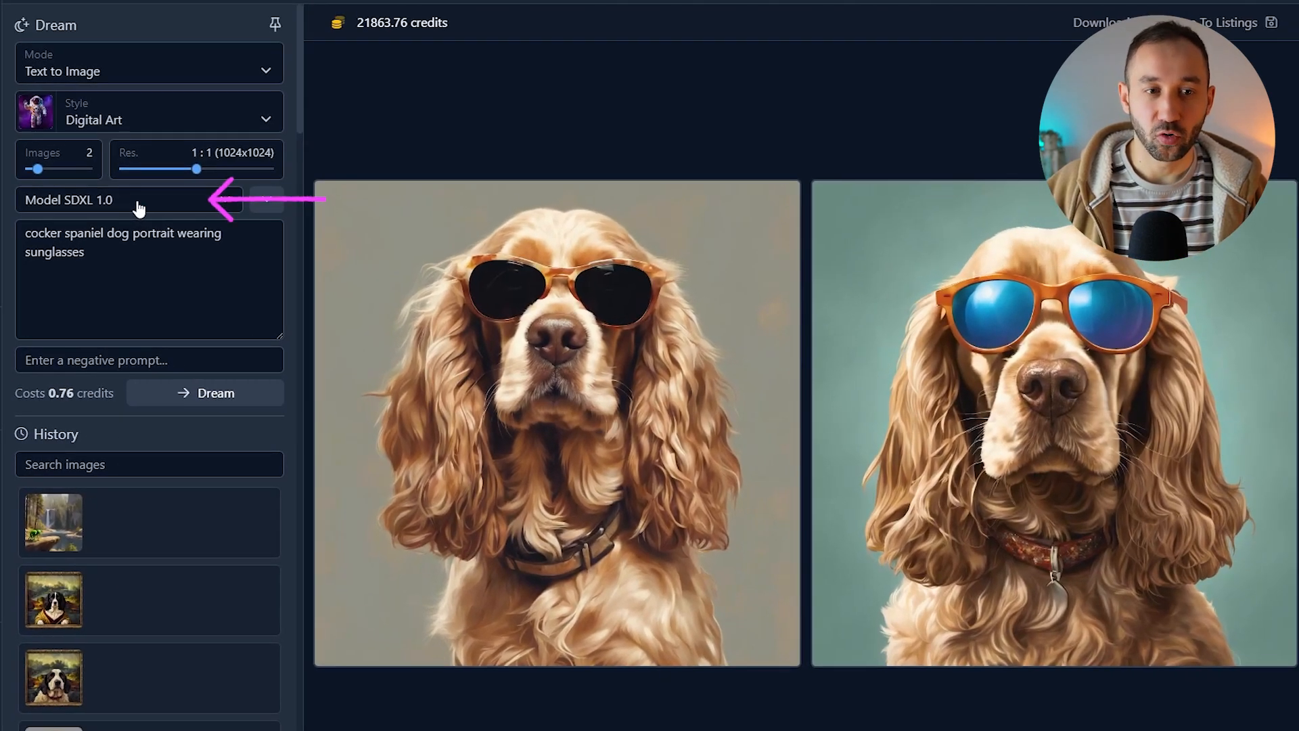
# Step: In Dream AI, switch the image generation model from SDXL 1.0 to DALL-E 3
pyautogui.click(139, 203)
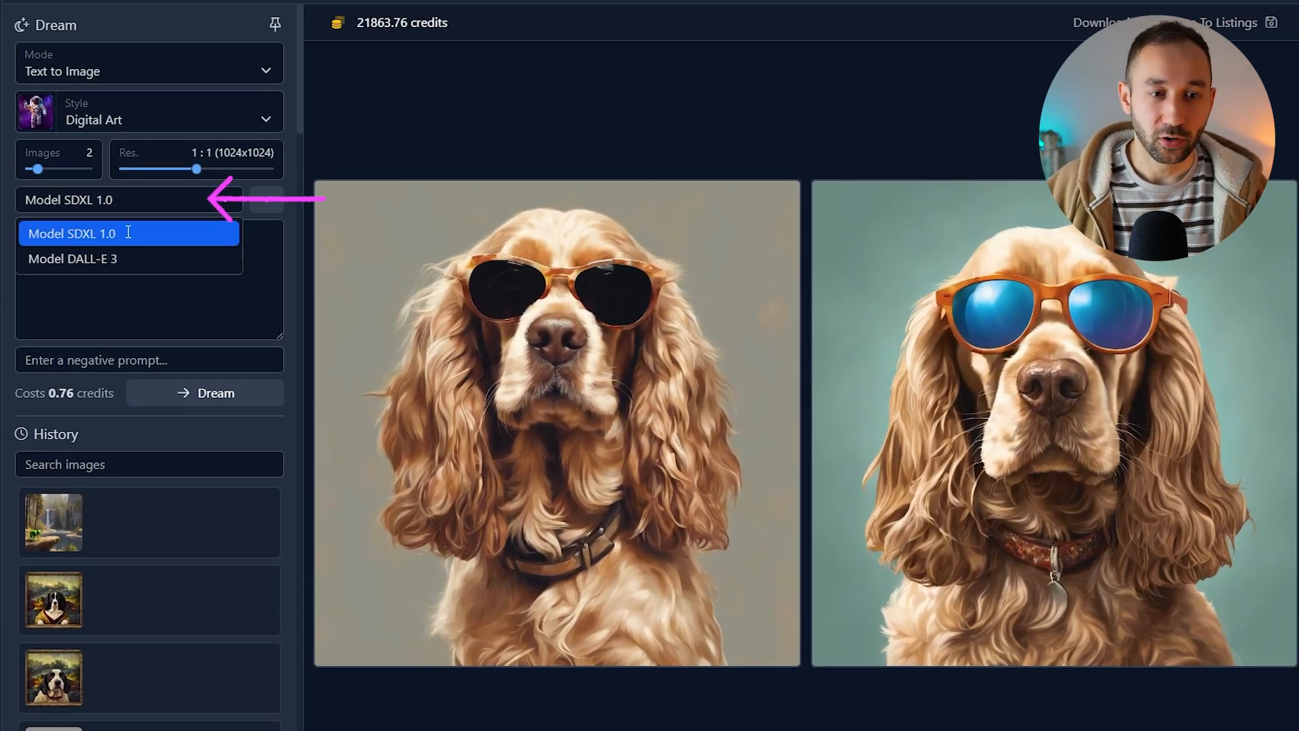
pyautogui.click(128, 232)
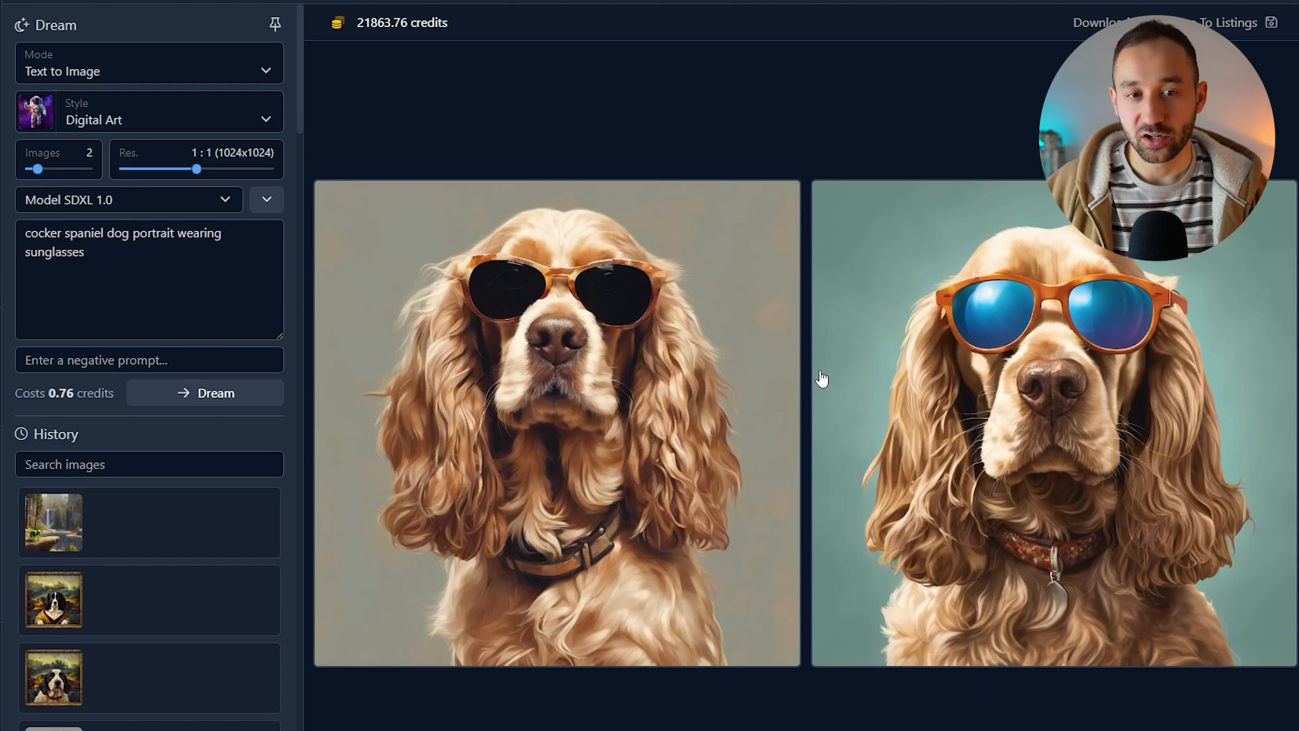
pyautogui.click(119, 206)
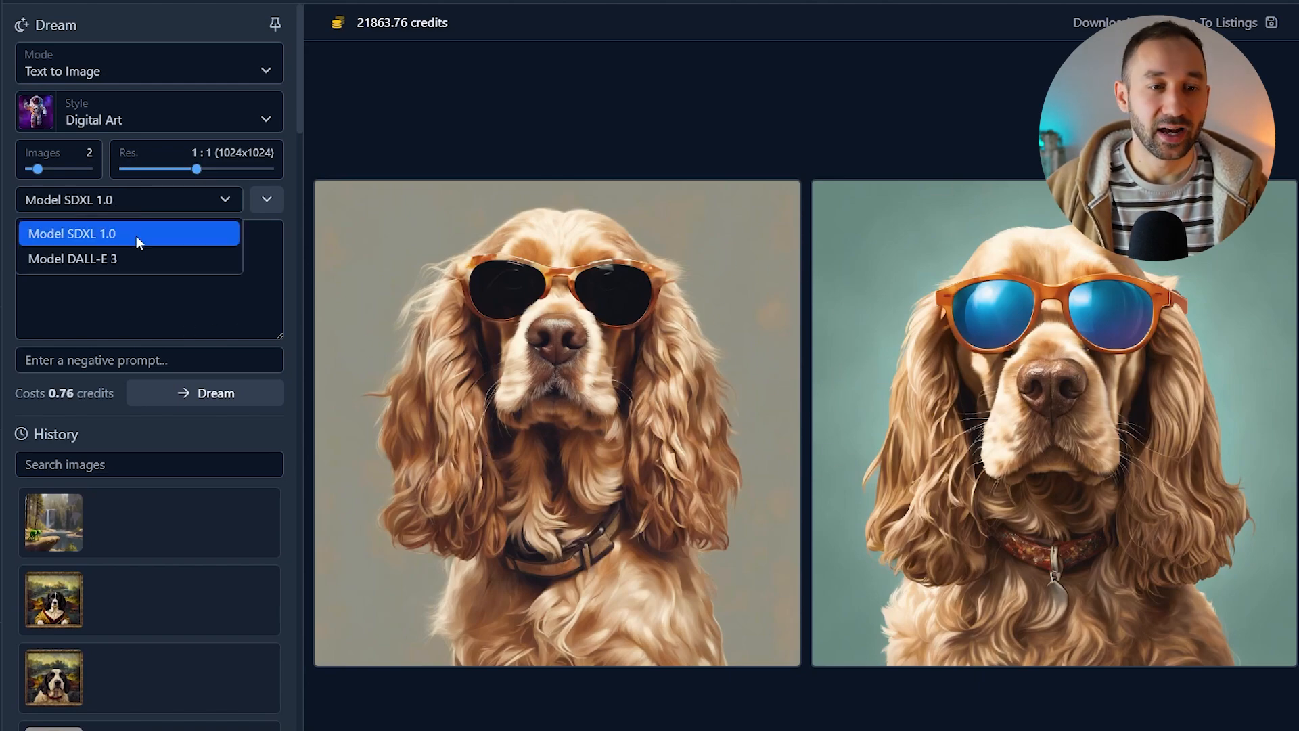
pyautogui.click(136, 246)
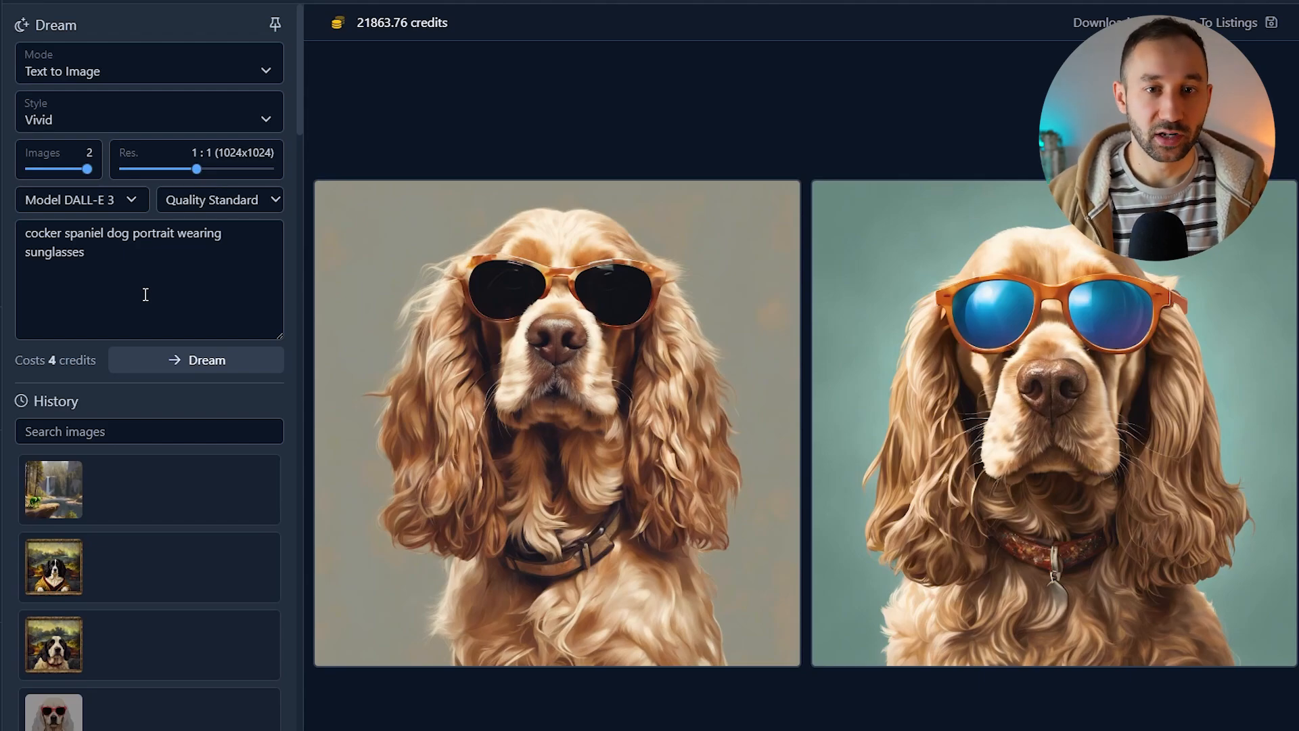
# Step: Review the credit packages, then the Dream mode, style, image count and resolution settings
pyautogui.click(369, 27)
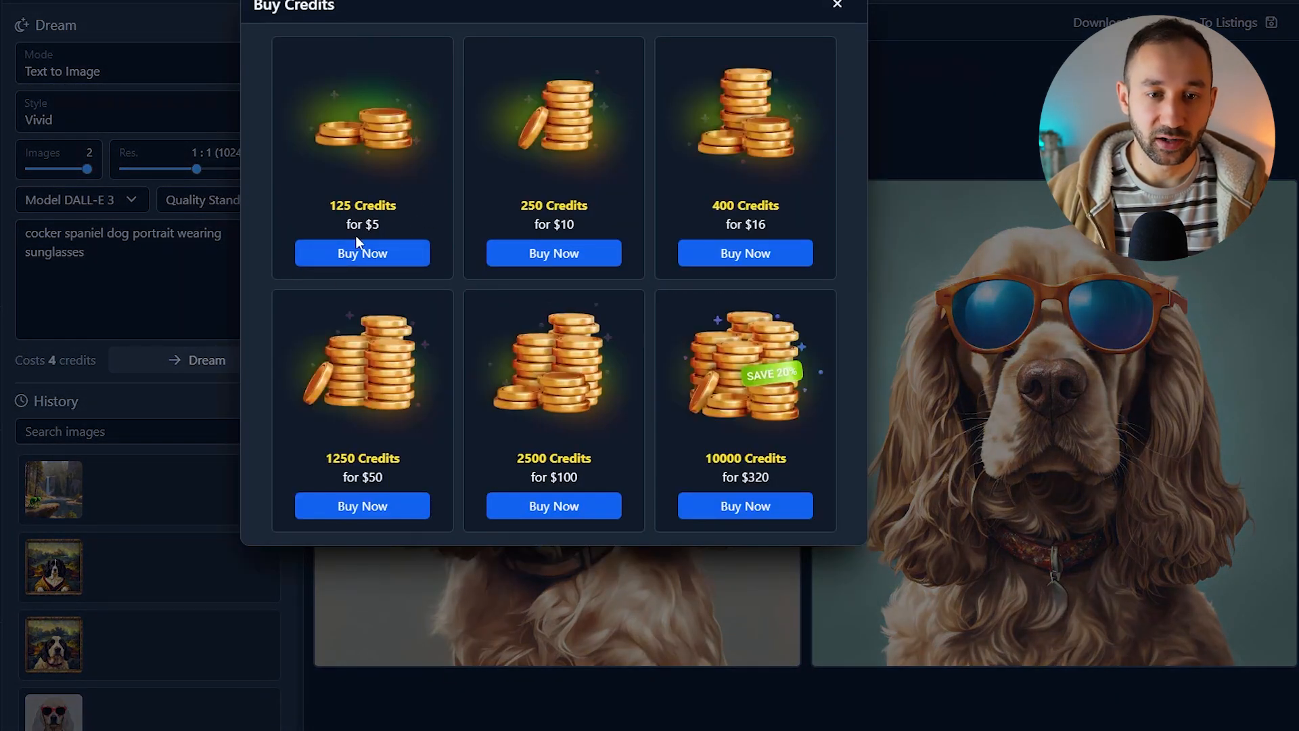
pyautogui.click(837, 4)
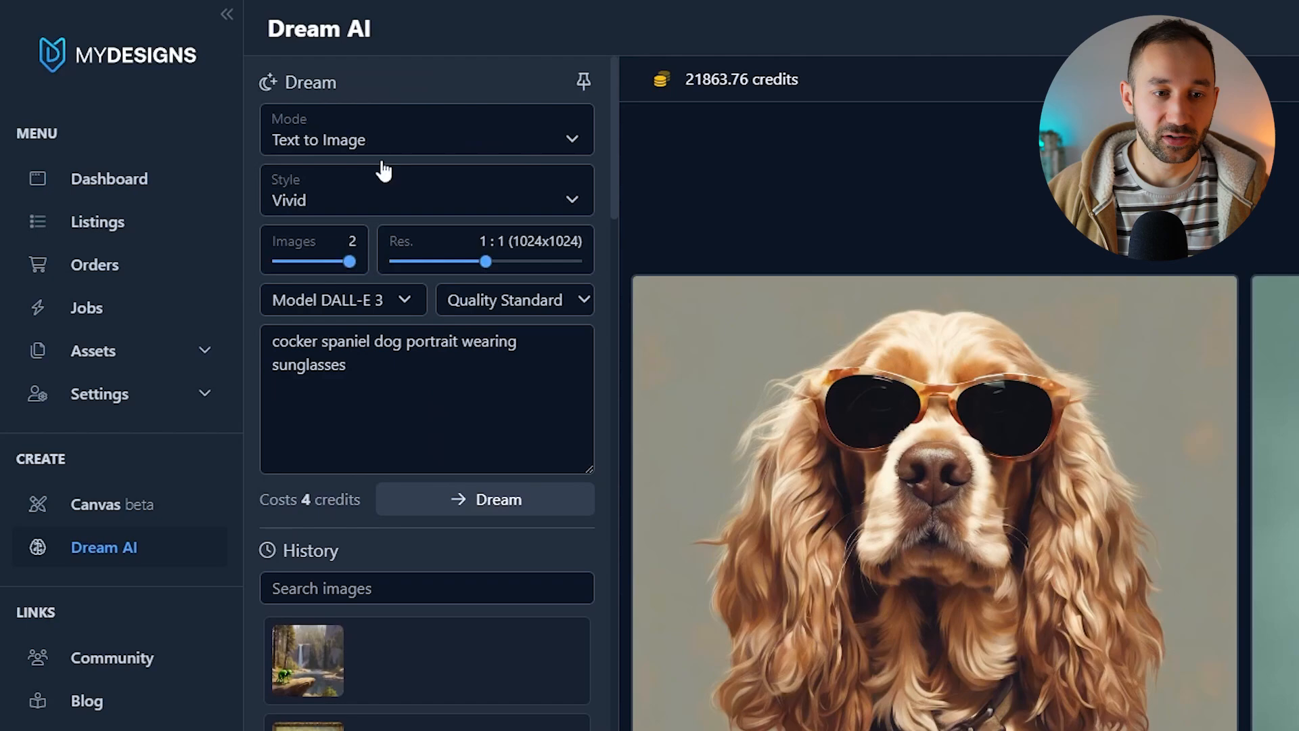
pyautogui.click(410, 150)
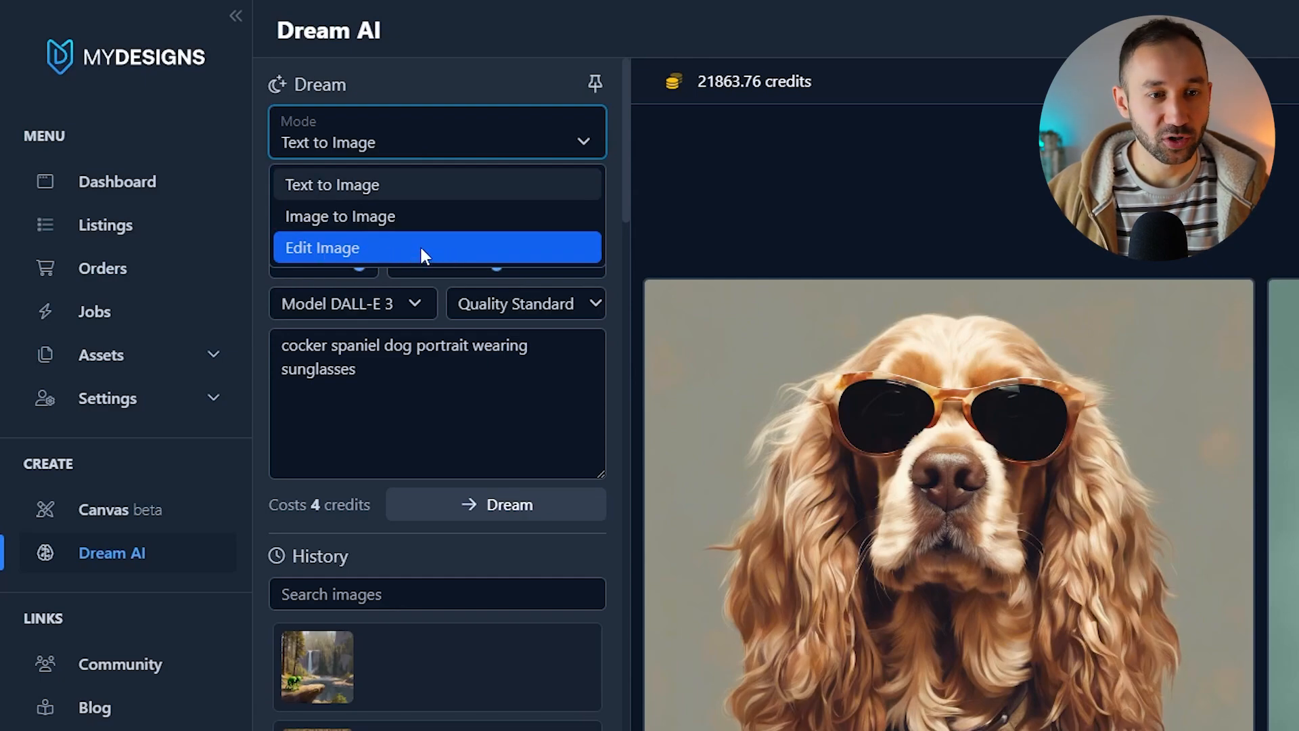
pyautogui.click(402, 190)
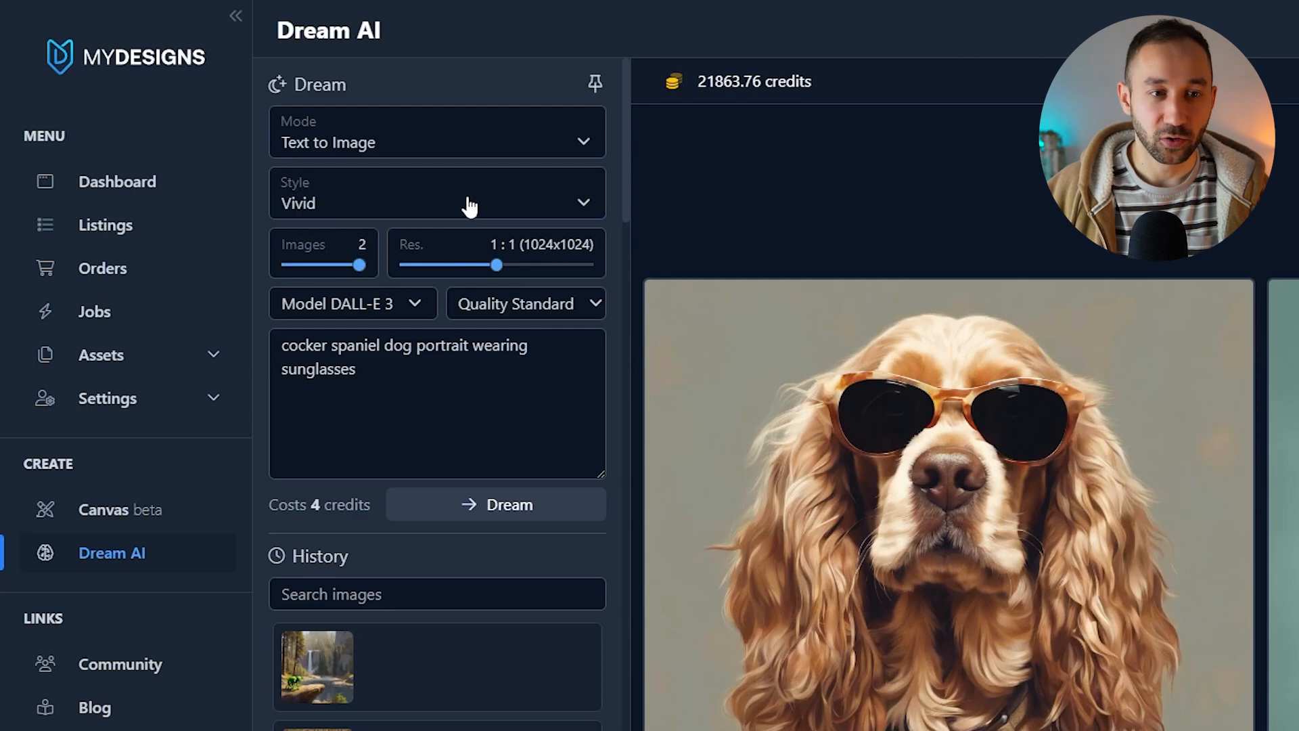
pyautogui.click(464, 200)
pyautogui.click(390, 245)
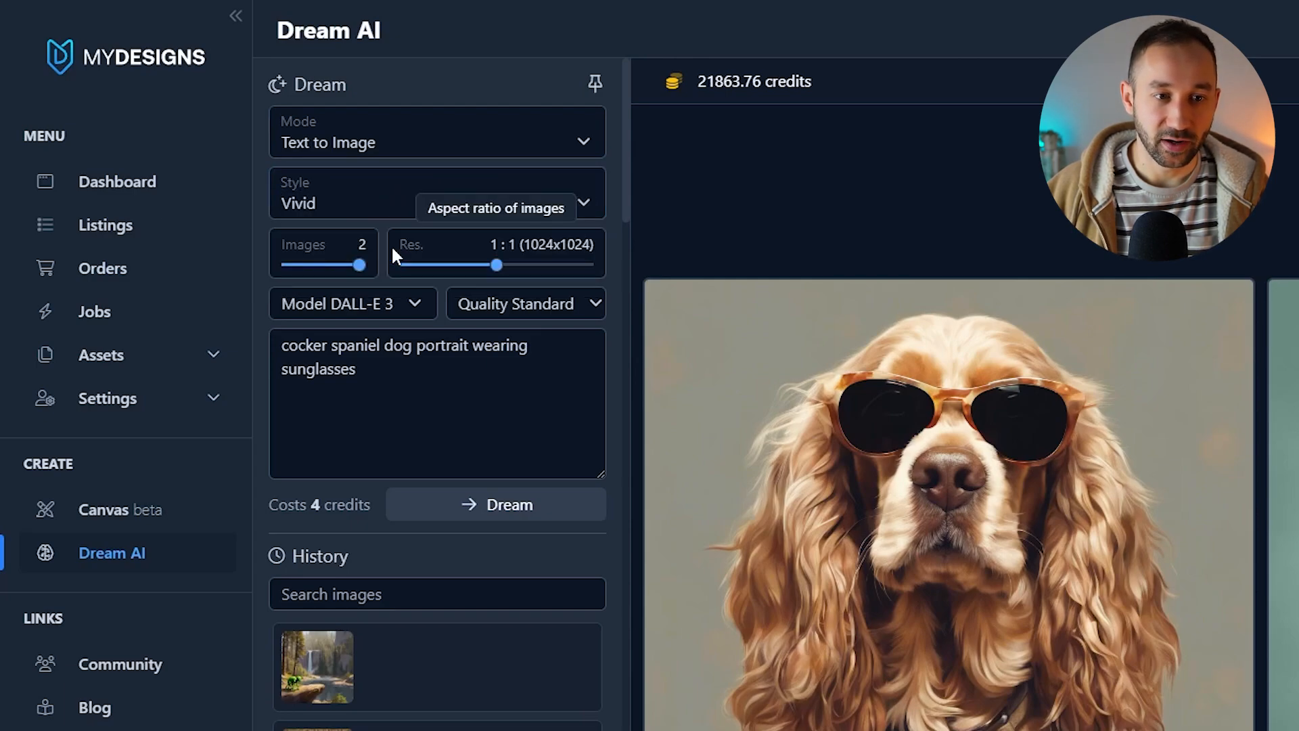
pyautogui.moveTo(359, 264)
pyautogui.mouseDown()
pyautogui.moveTo(288, 265)
pyautogui.moveTo(352, 266)
pyautogui.mouseUp()
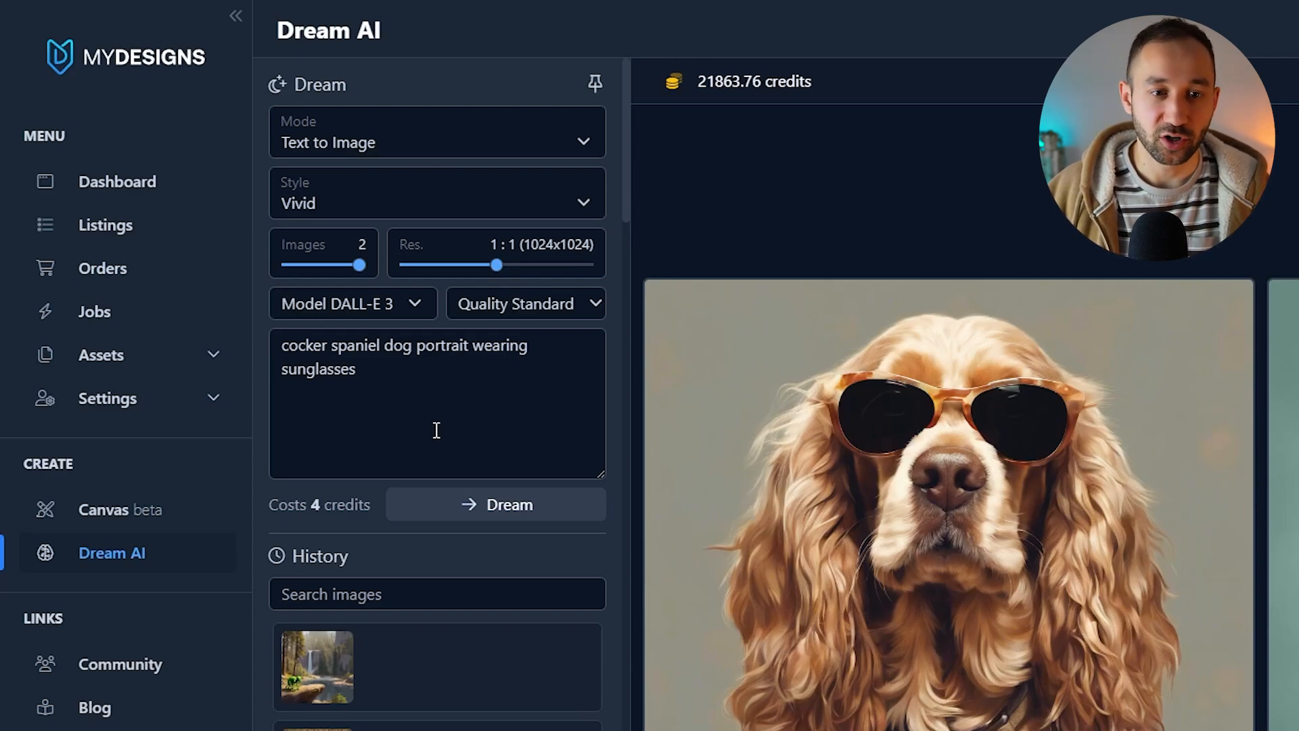
pyautogui.moveTo(497, 268)
pyautogui.mouseDown()
pyautogui.moveTo(412, 267)
pyautogui.moveTo(591, 277)
pyautogui.moveTo(406, 270)
pyautogui.moveTo(581, 278)
pyautogui.moveTo(497, 267)
pyautogui.mouseUp()
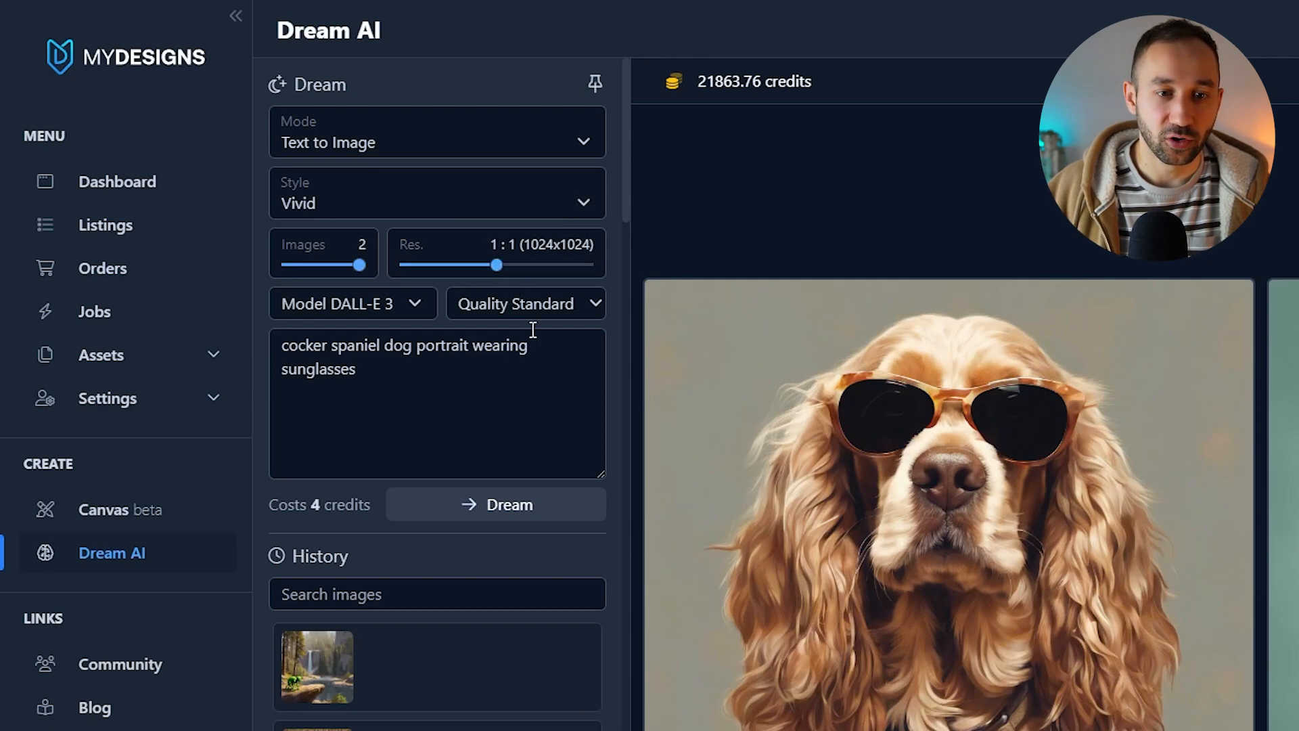
# Step: Replace the prompt with the pasted text "flat vector art Illustration of a pink rainbow with leopard print pattern…"
pyautogui.click(420, 384)
pyautogui.hotkey('ctrl', 'a')
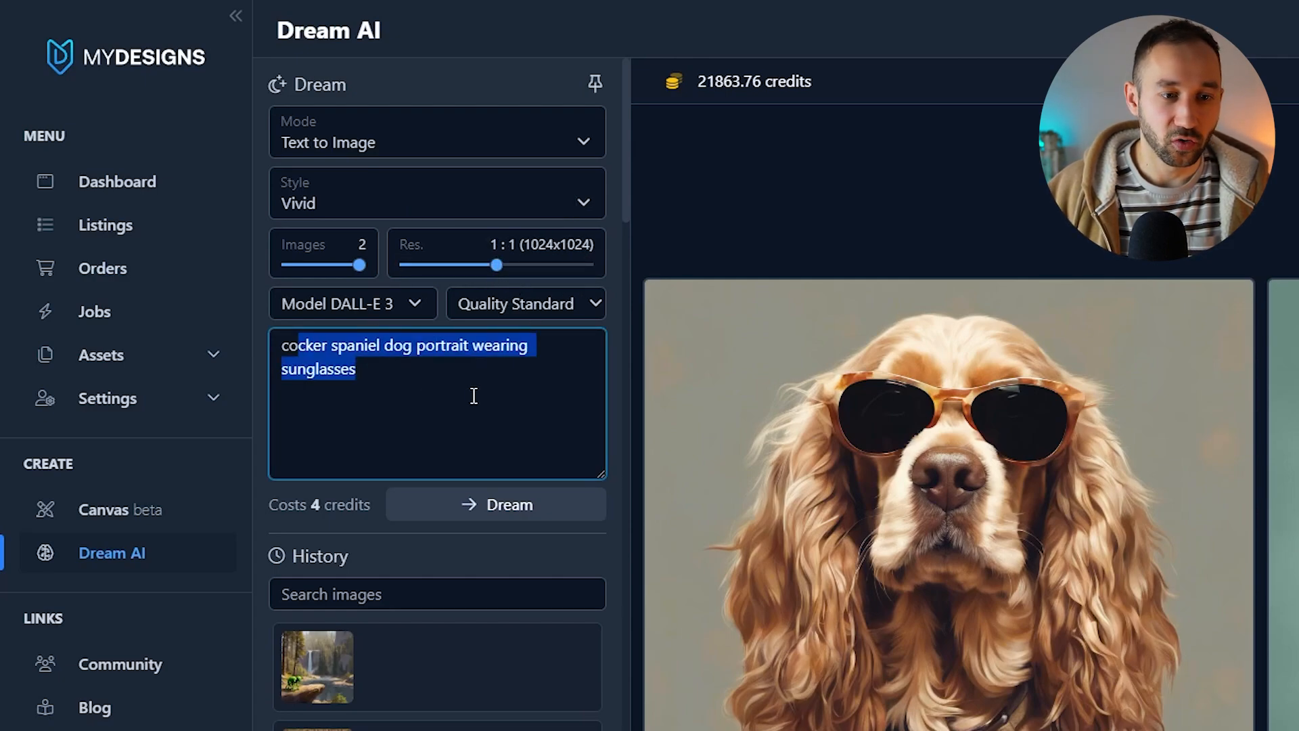
pyautogui.write('Flat vector art illustration of a pink rainbow with leopard print pattern. The 7 arcs of the rainbow are isolated on a black background.')
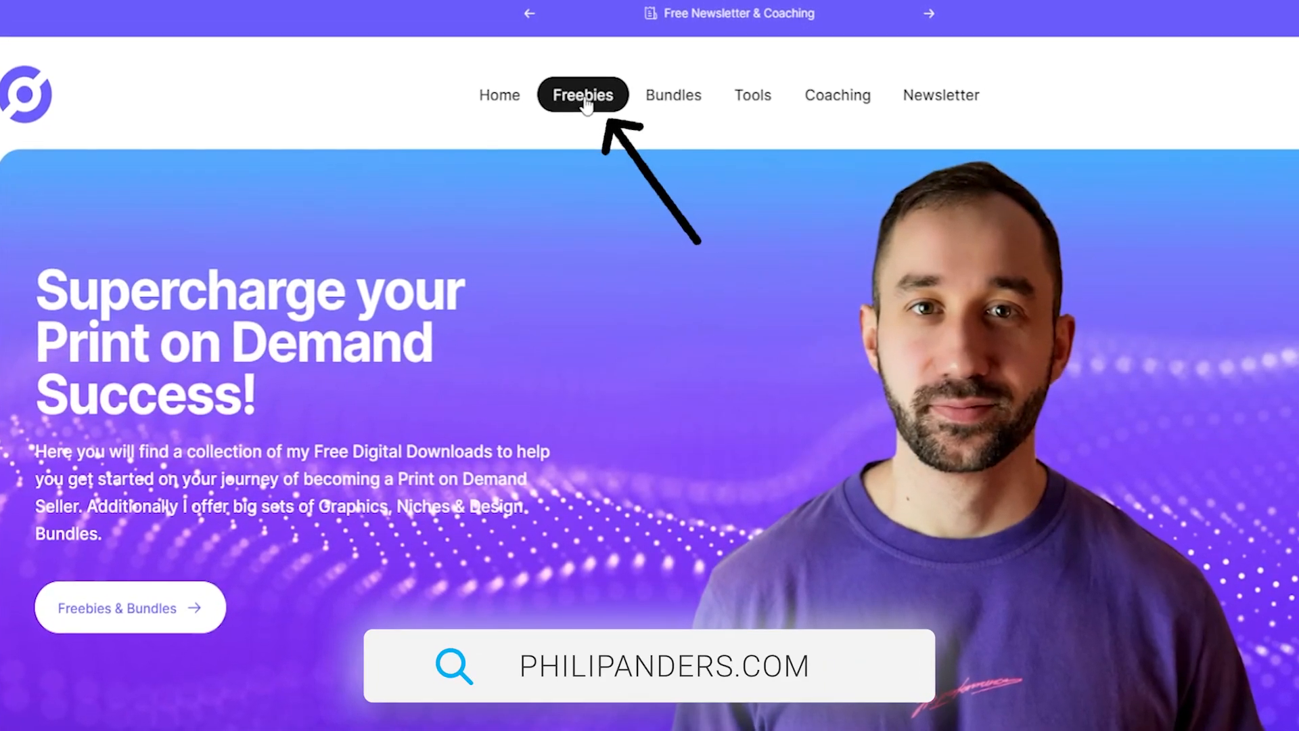
pyautogui.click(583, 96)
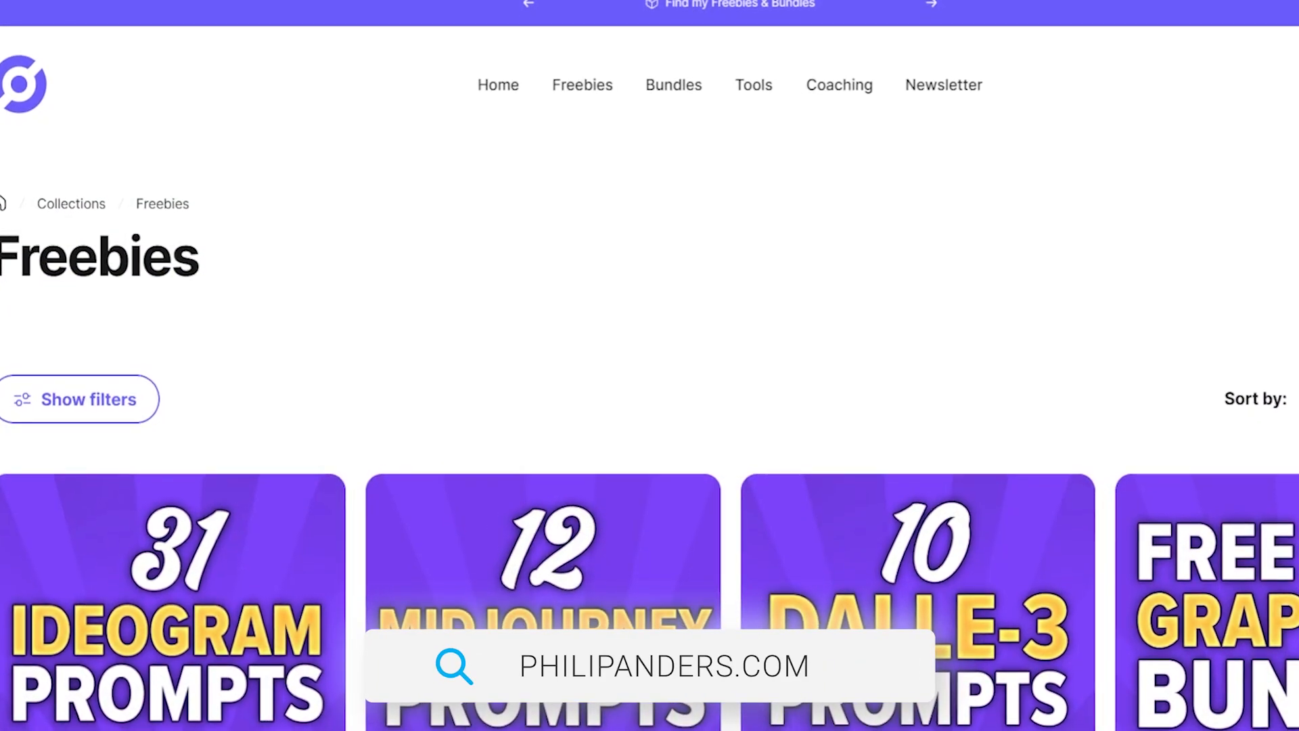
pyautogui.scroll(-4, 649, 365)
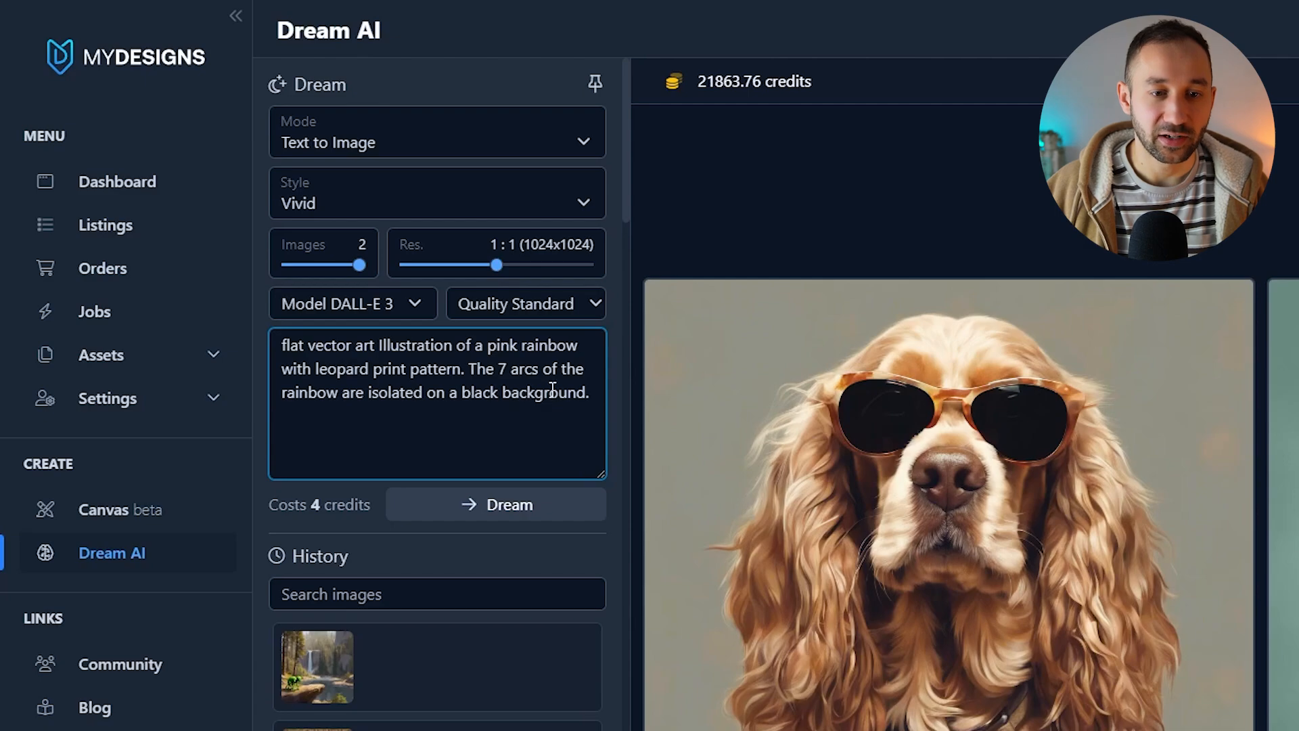
# Step: Dream images from the pink rainbow prompt, then change pink to purple and dream again
pyautogui.click(476, 504)
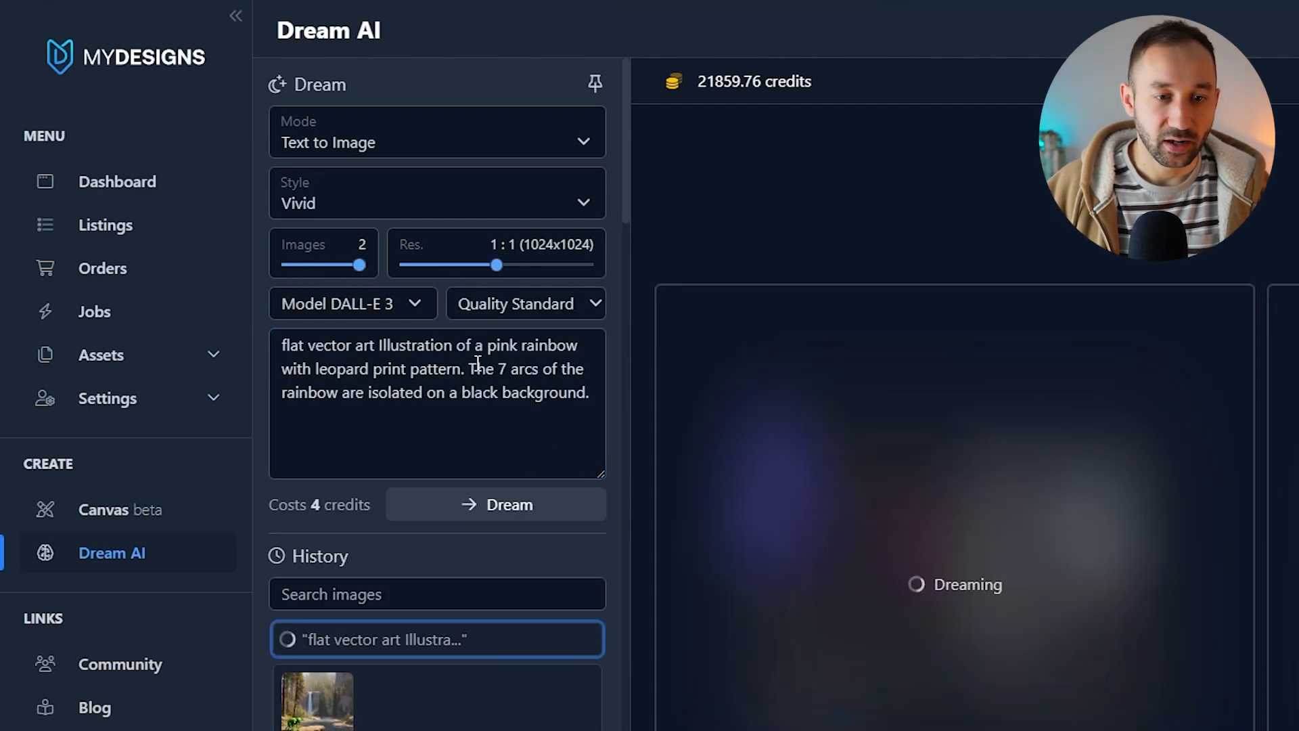
pyautogui.doubleClick(502, 345)
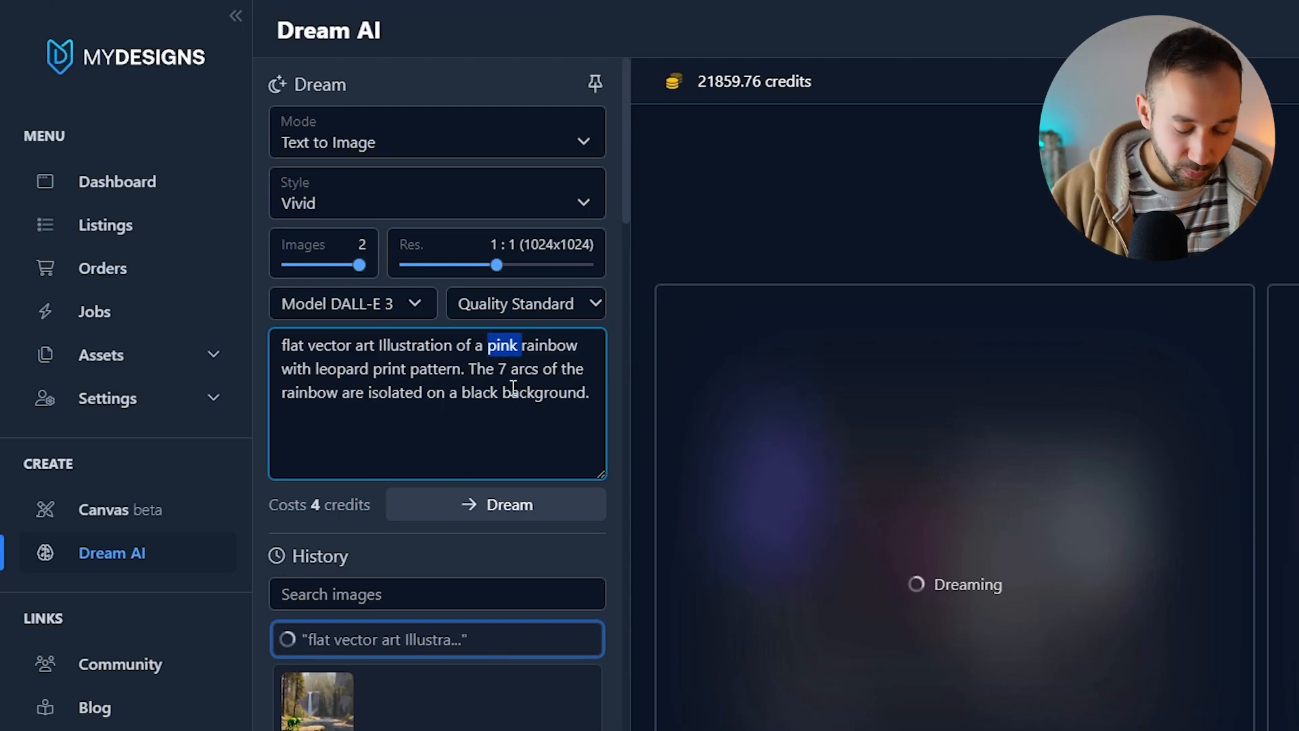
pyautogui.write('purple')
pyautogui.click(498, 502)
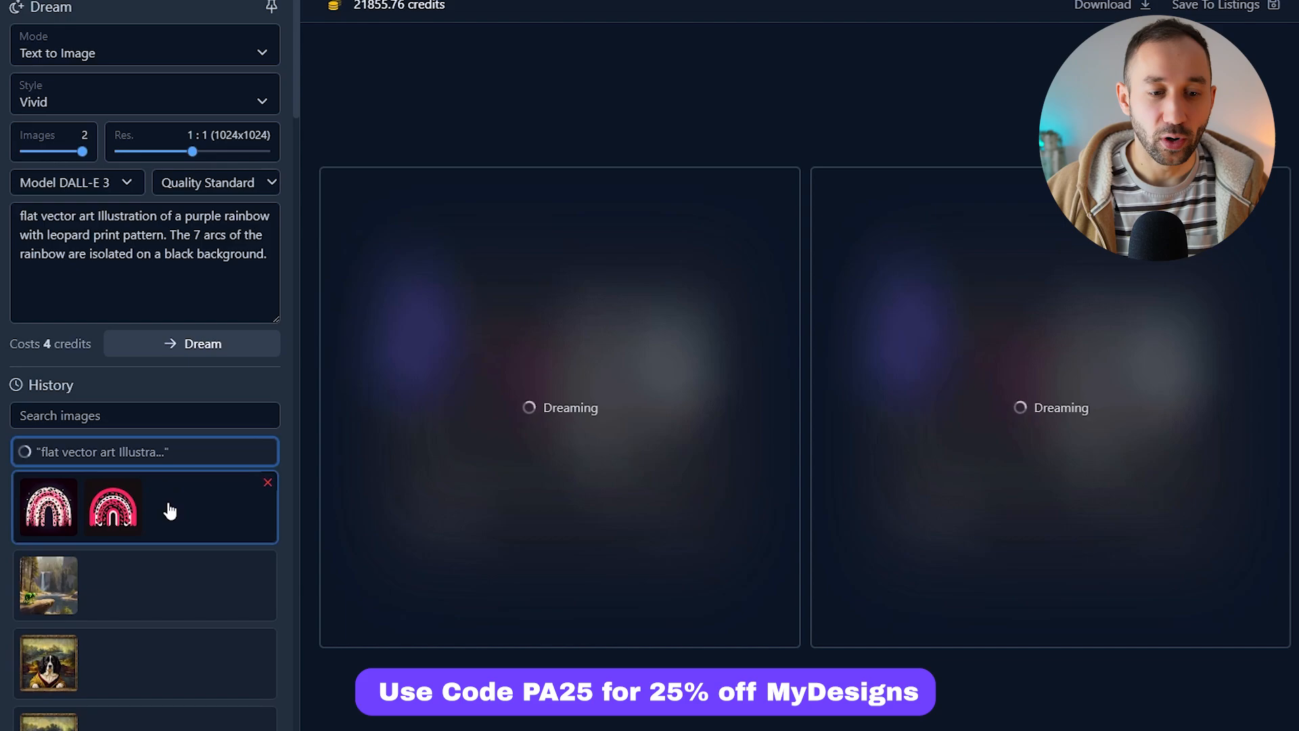
# Step: Compare the pink and purple rainbow results from the history
pyautogui.click(169, 511)
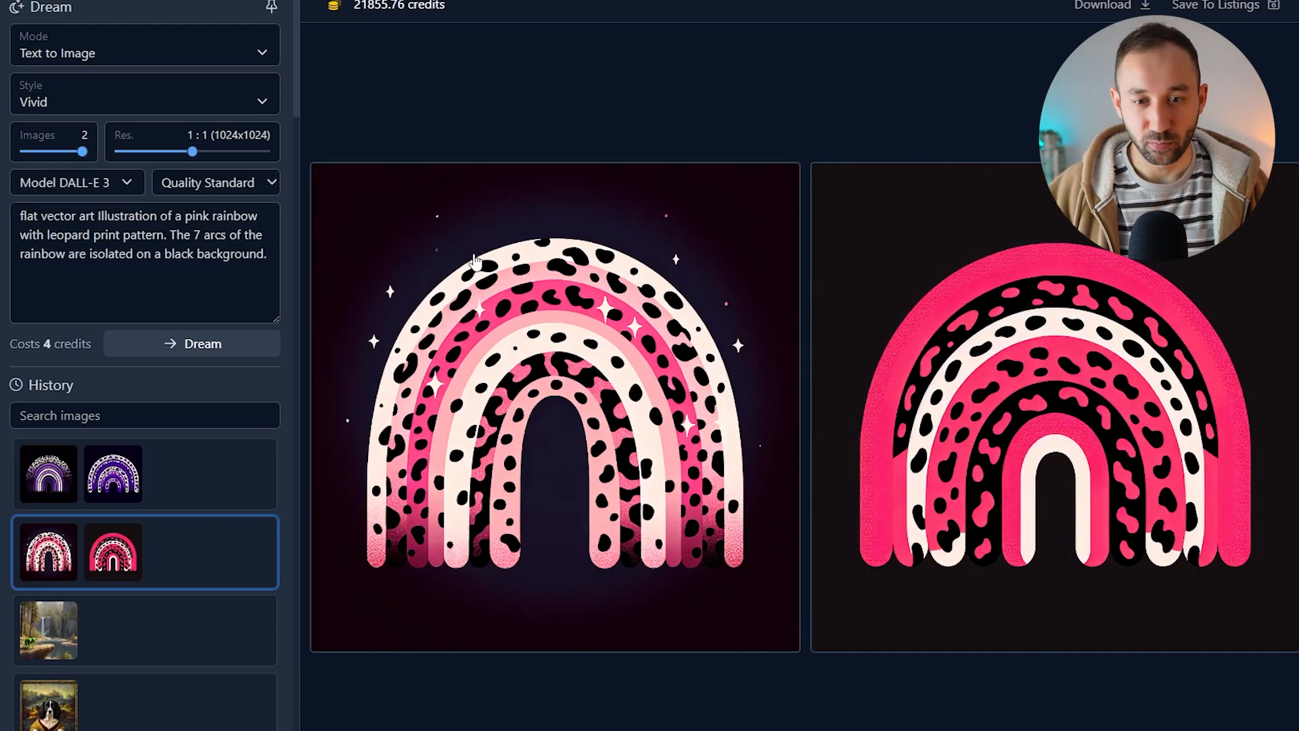
pyautogui.click(131, 482)
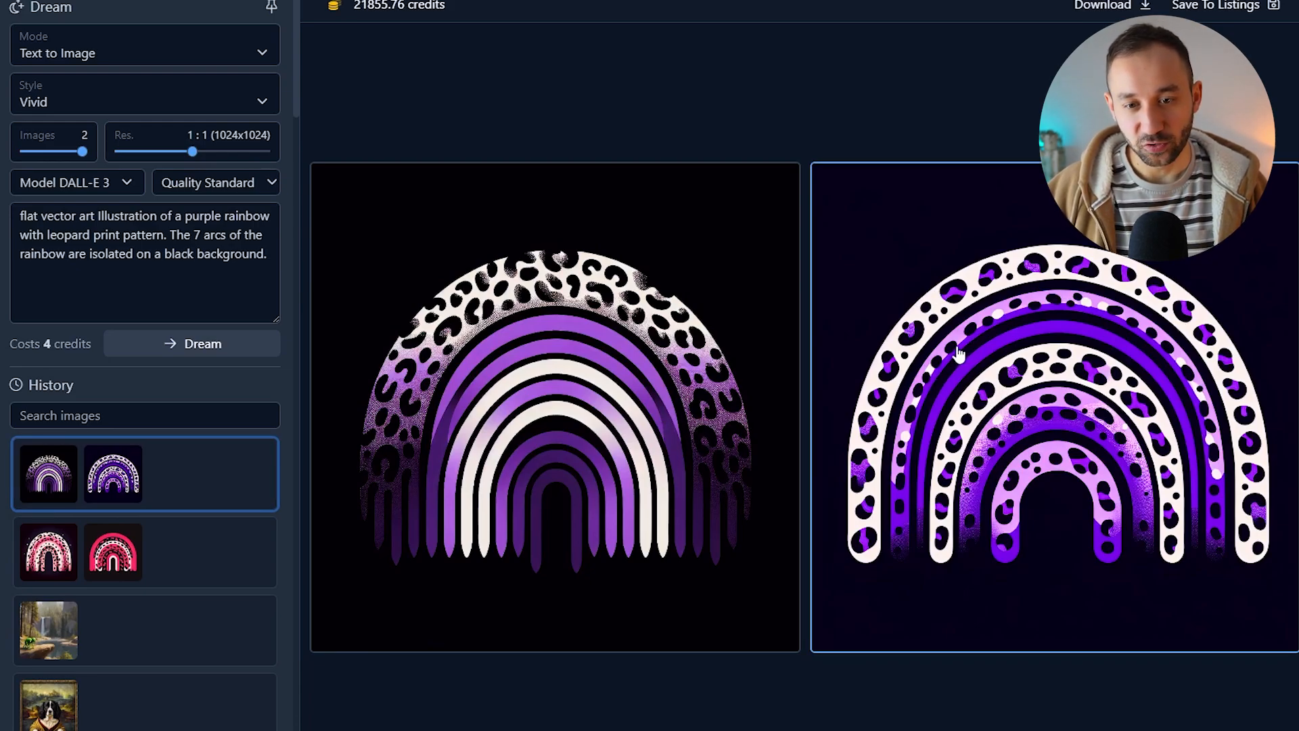
pyautogui.click(114, 544)
pyautogui.click(116, 497)
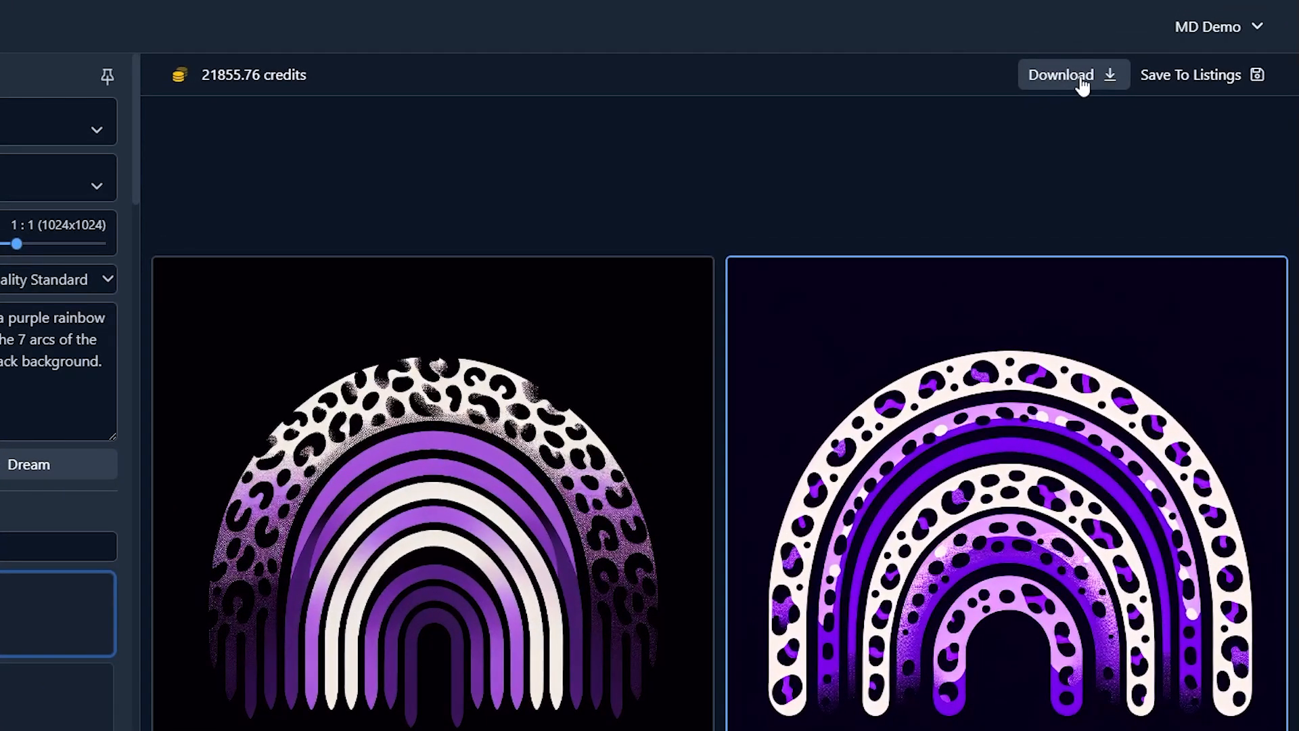
# Step: Save the pink rainbow images to listings as a new upscaled listing in the 5 Ai Features collection, using the Main file slot
pyautogui.click(1158, 80)
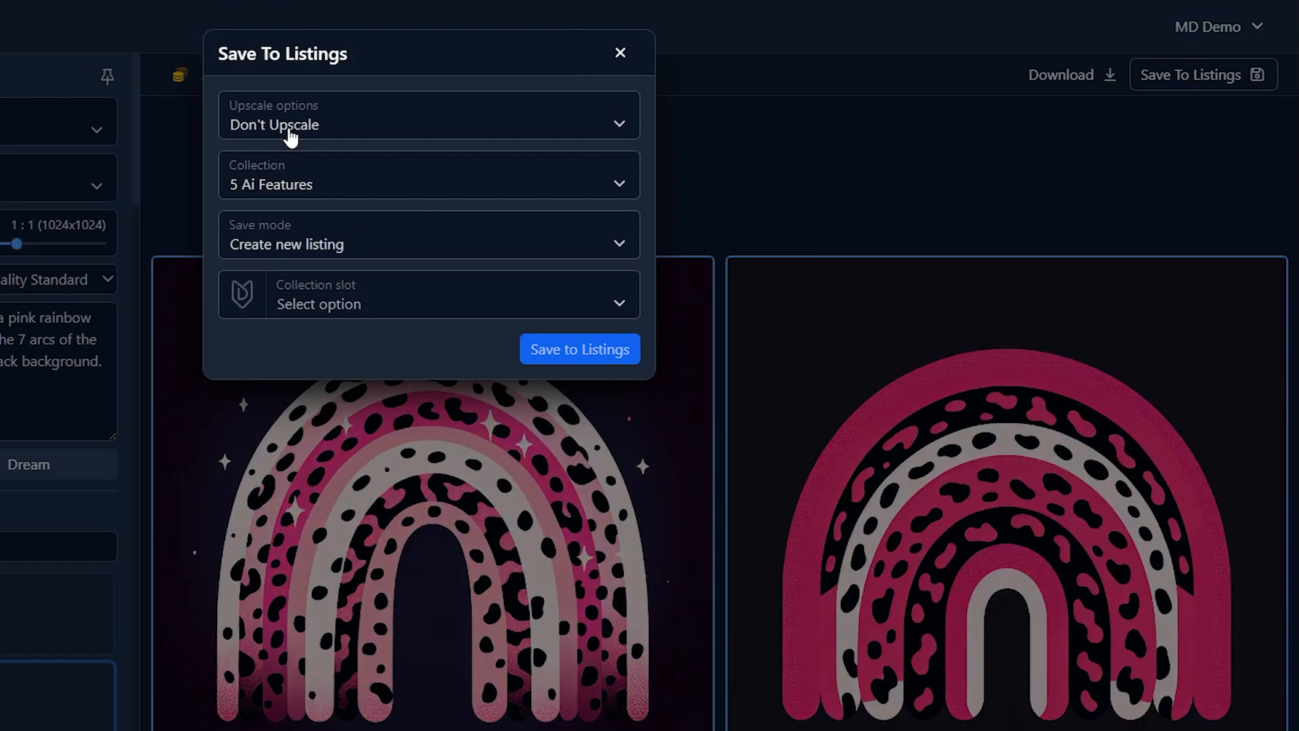
pyautogui.click(250, 130)
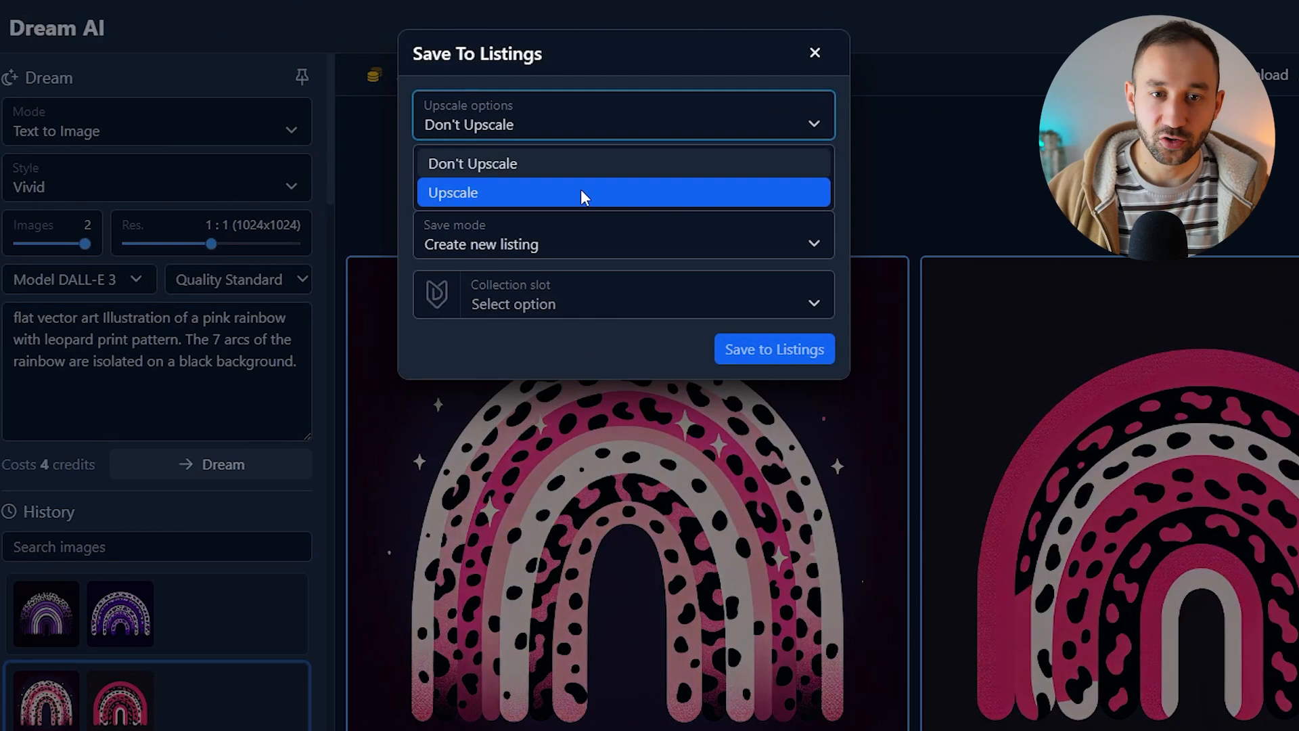
pyautogui.click(521, 193)
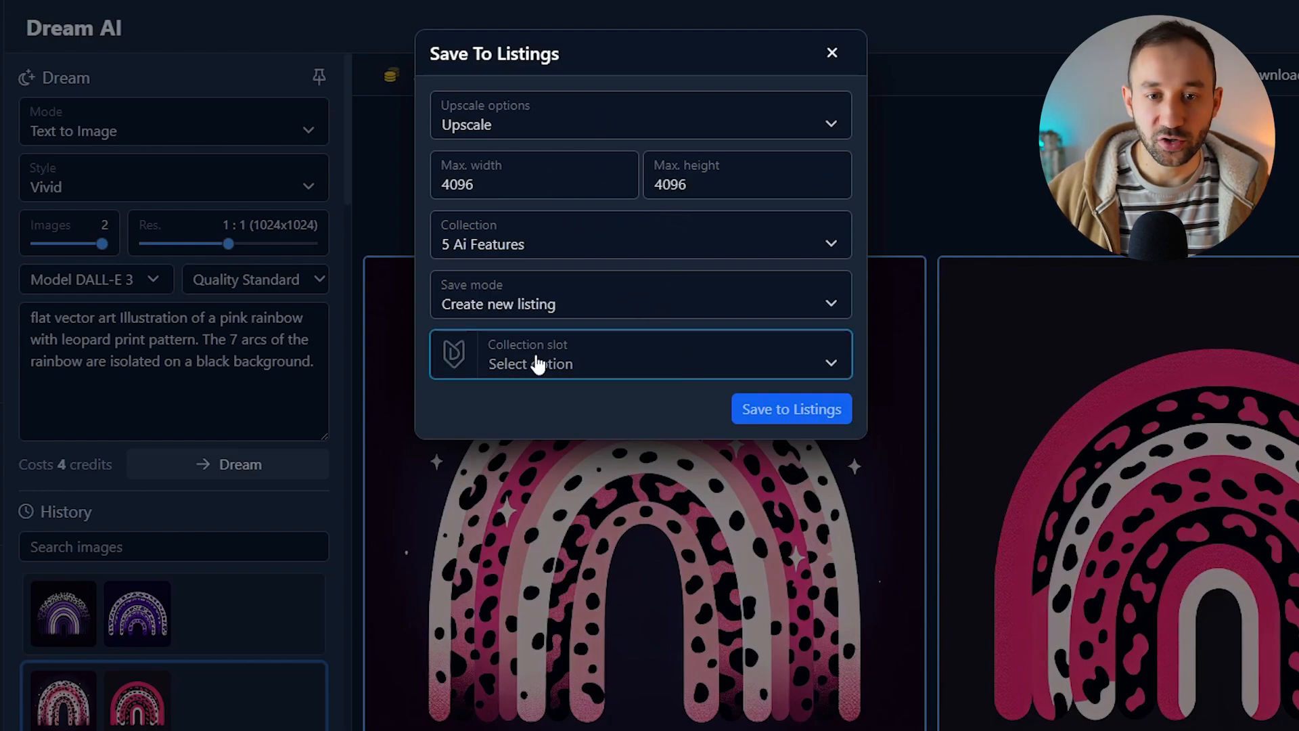
pyautogui.click(559, 364)
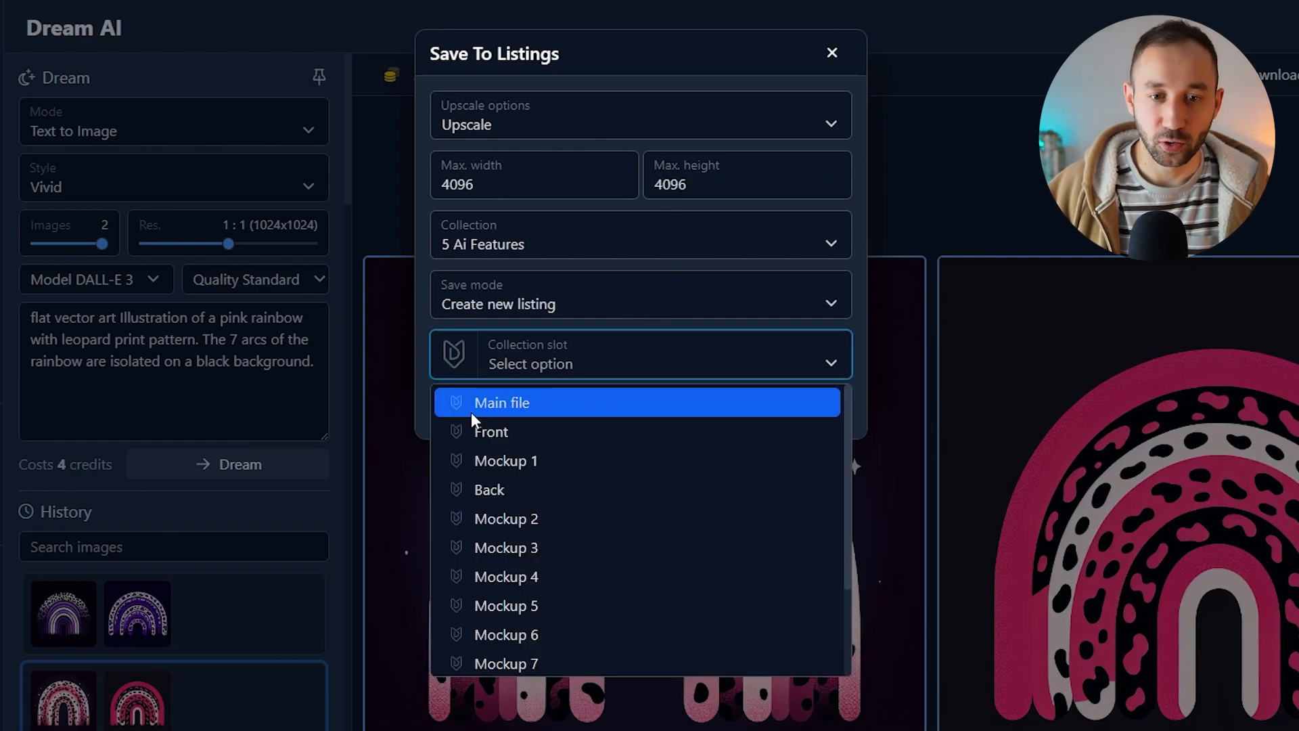
pyautogui.click(561, 398)
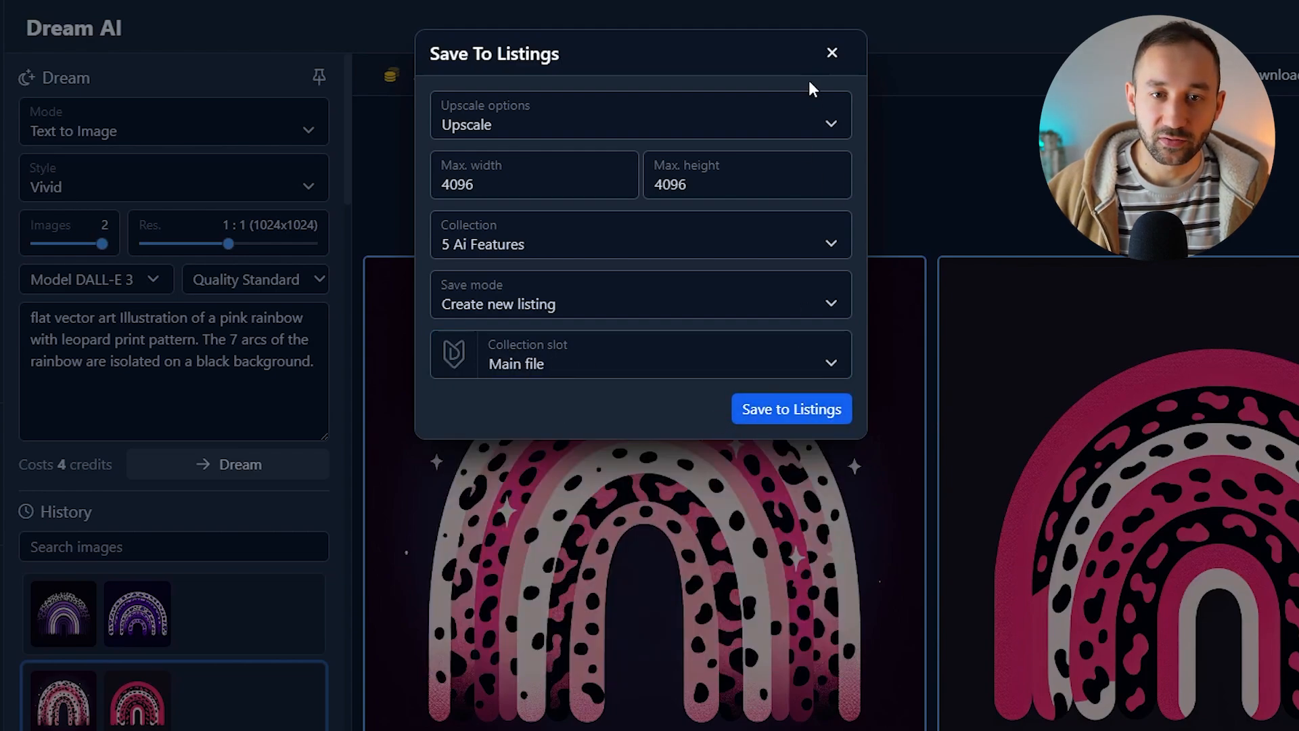
pyautogui.click(812, 411)
pyautogui.click(786, 165)
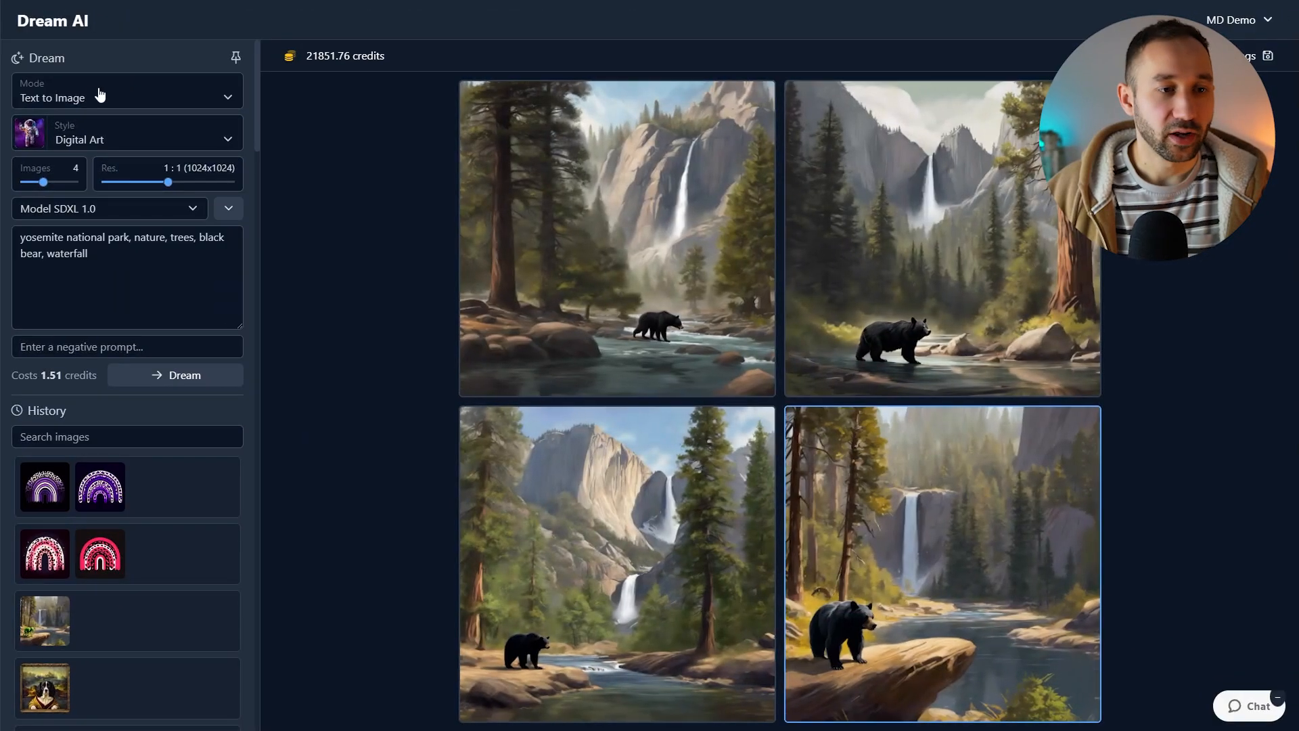
# Step: Switch the Dream mode to Edit Image and set the bear-on-rock waterfall image as the image file
pyautogui.click(95, 97)
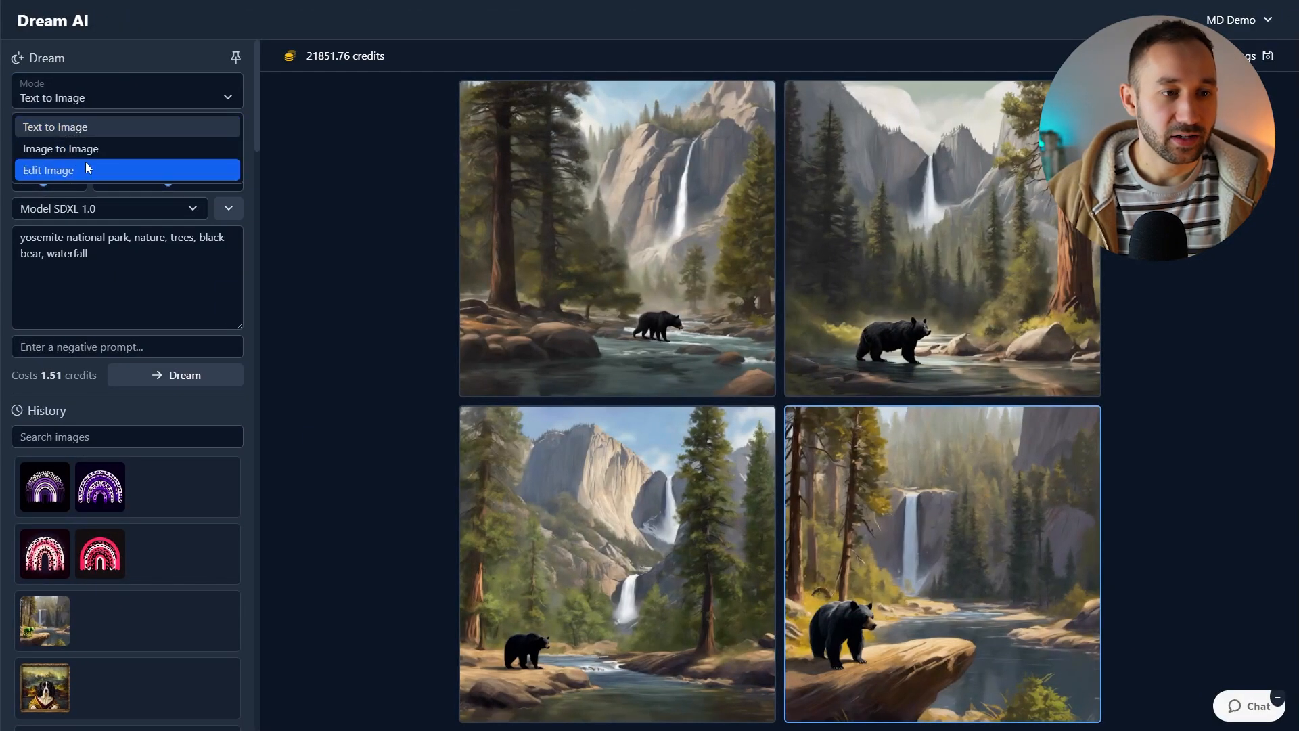
pyautogui.click(100, 171)
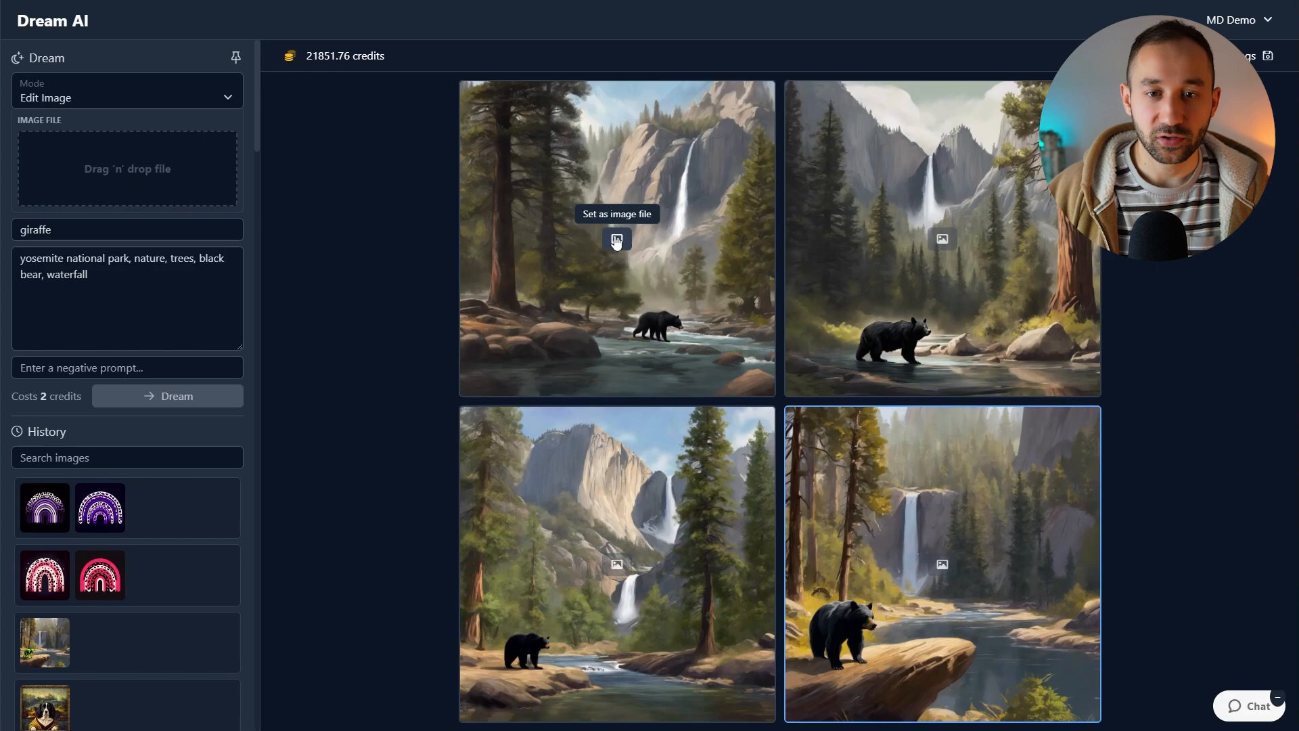
pyautogui.scroll(-2, 121, 529)
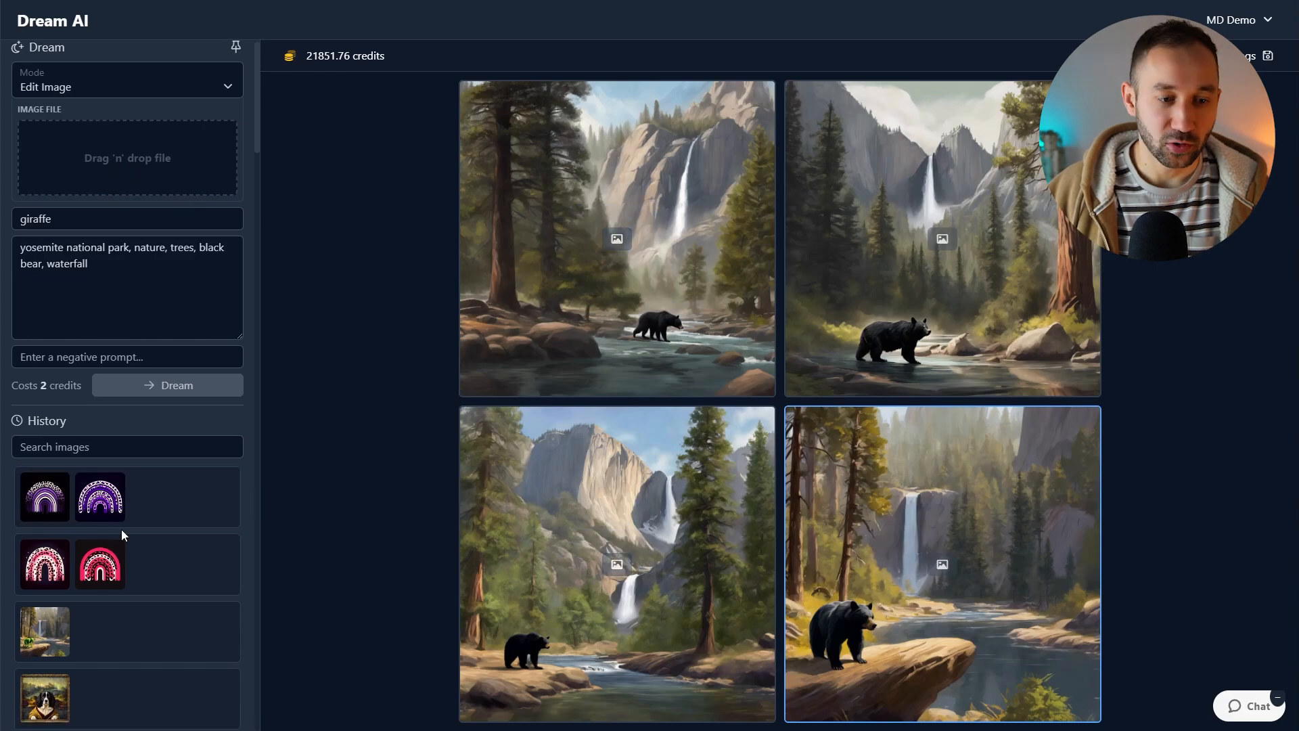
pyautogui.scroll(2, 127, 533)
pyautogui.scroll(-5, 129, 538)
pyautogui.scroll(5, 127, 527)
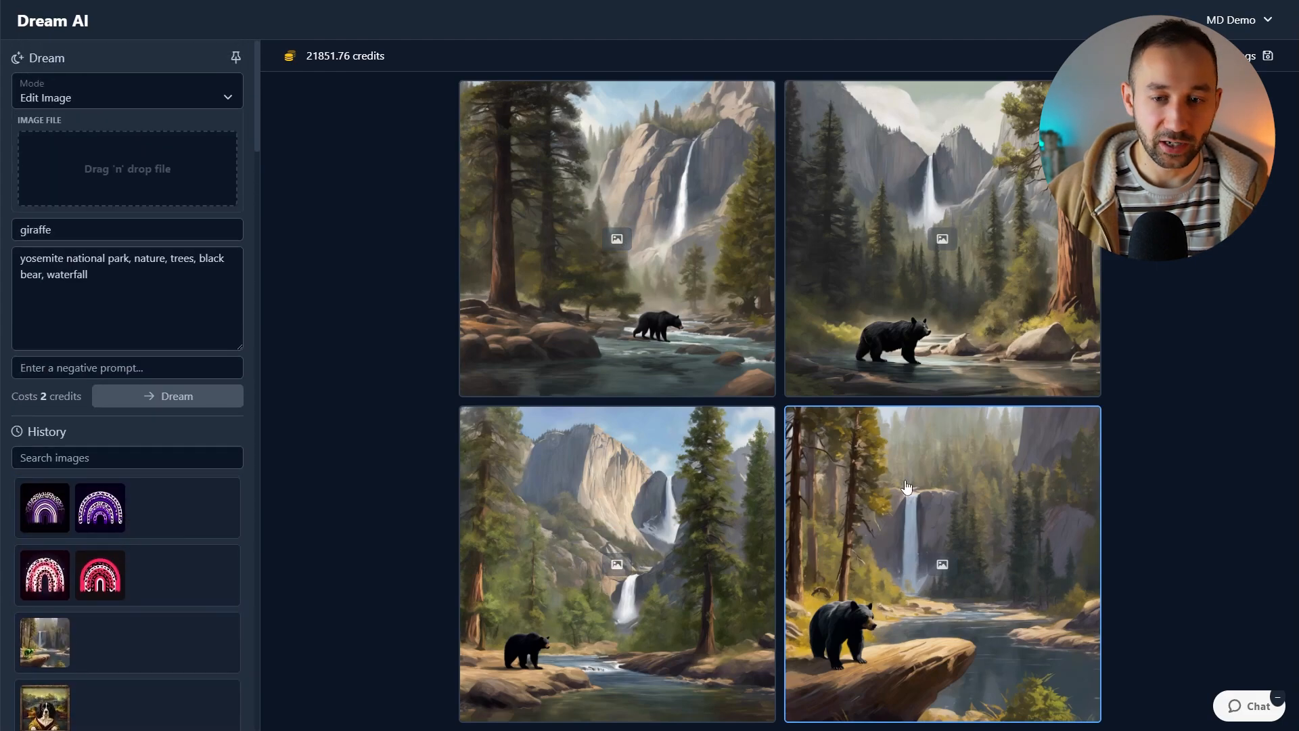
pyautogui.click(945, 567)
# Step: Clear both edit prompts and enter "black bear" as the search prompt
pyautogui.doubleClick(101, 373)
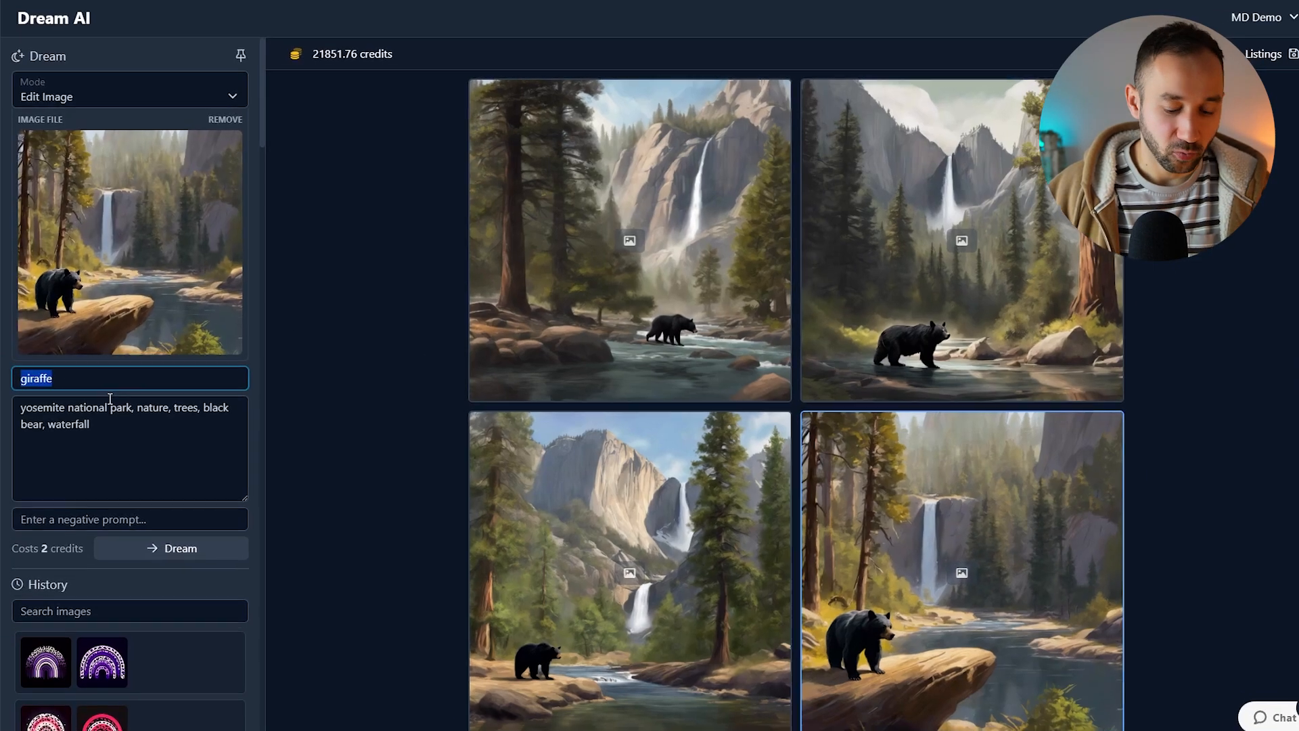
pyautogui.press('BackSpace')
pyautogui.click(112, 433)
pyautogui.hotkey('ctrl', 'a')
pyautogui.press('BackSpace')
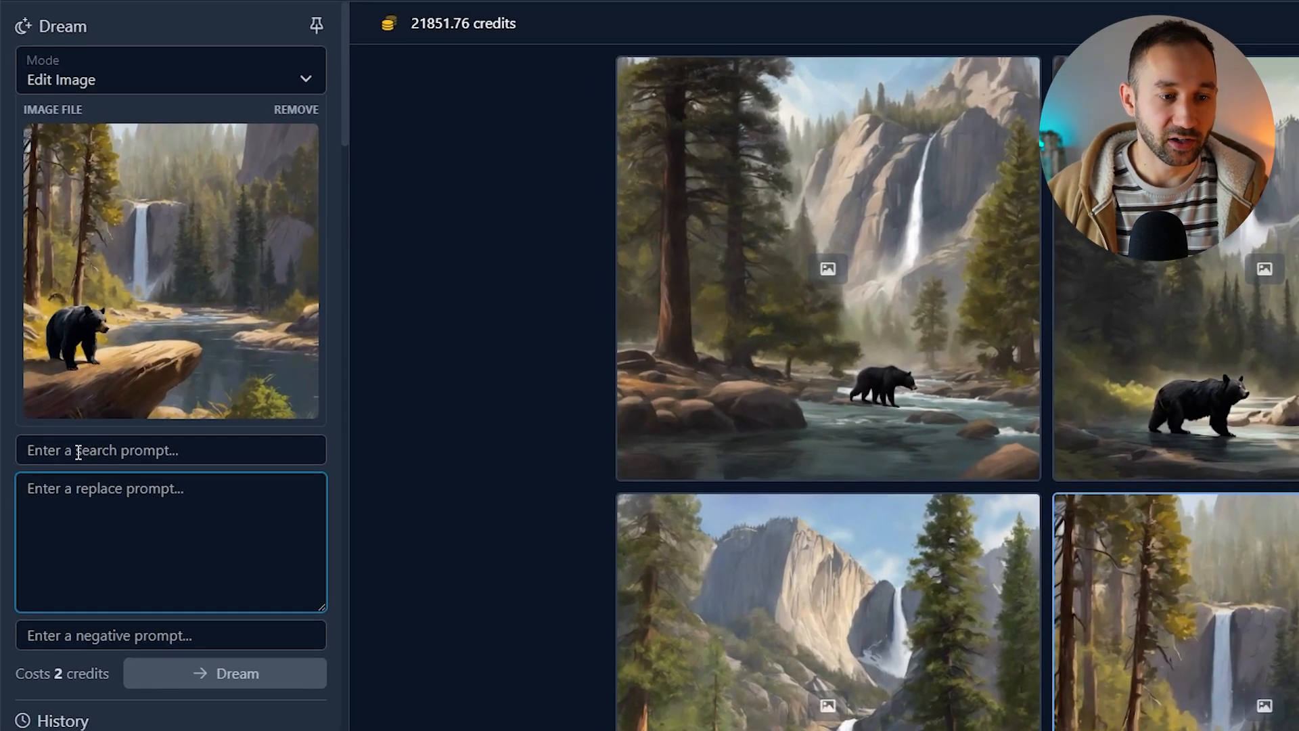
pyautogui.click(102, 453)
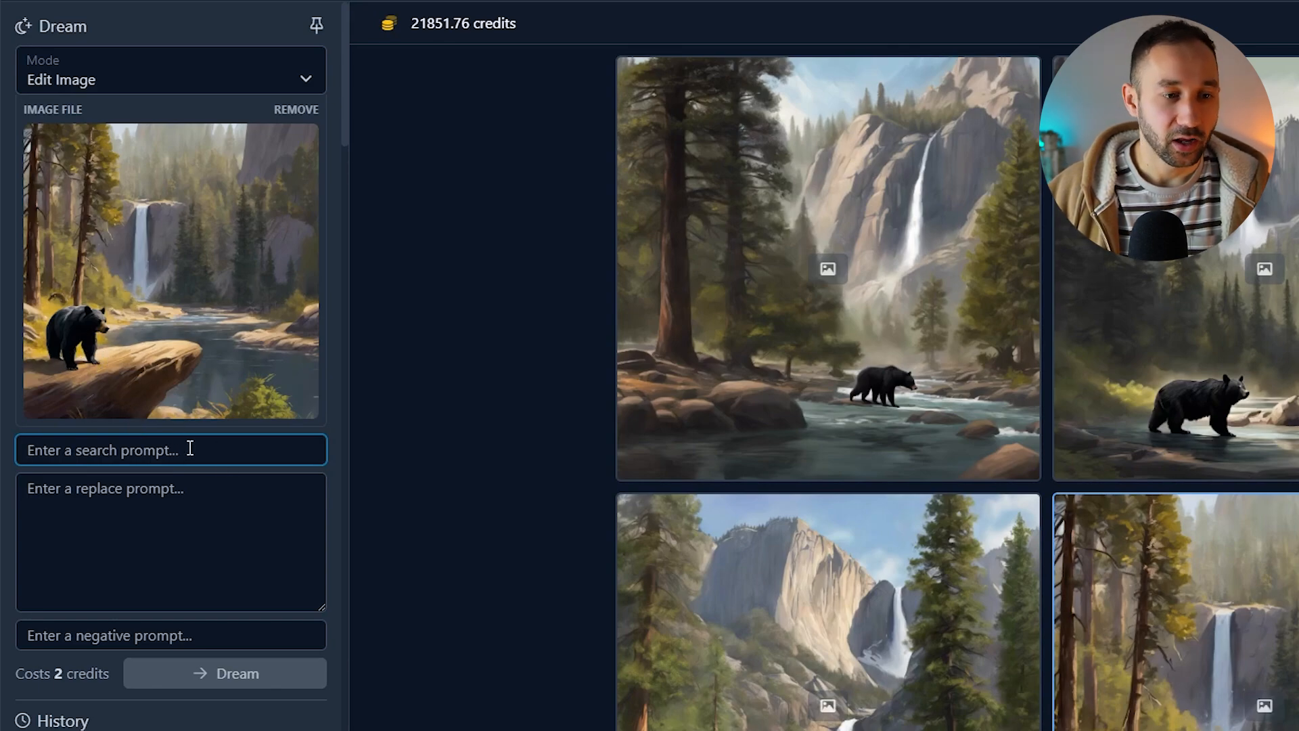
pyautogui.write('black bear')
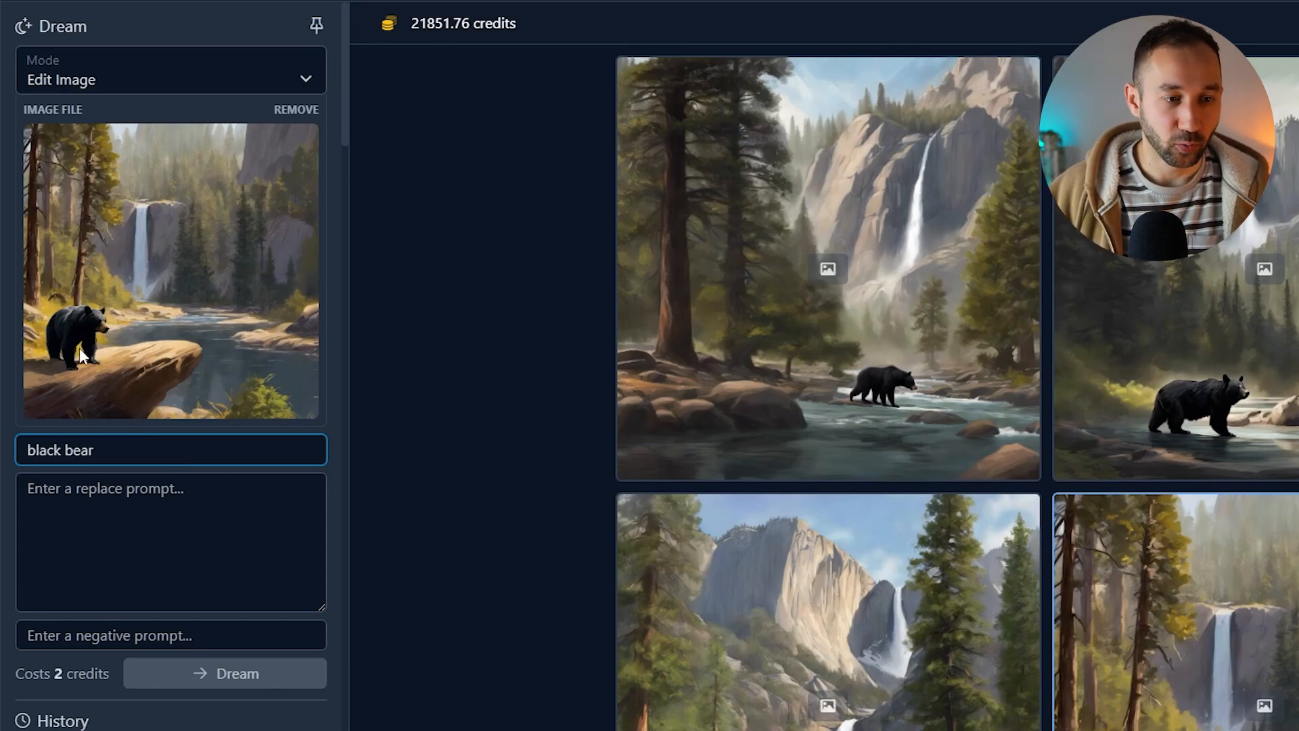
# Step: Enter the replace prompt "purple watercolor alien" and dream the edited image
pyautogui.click(178, 500)
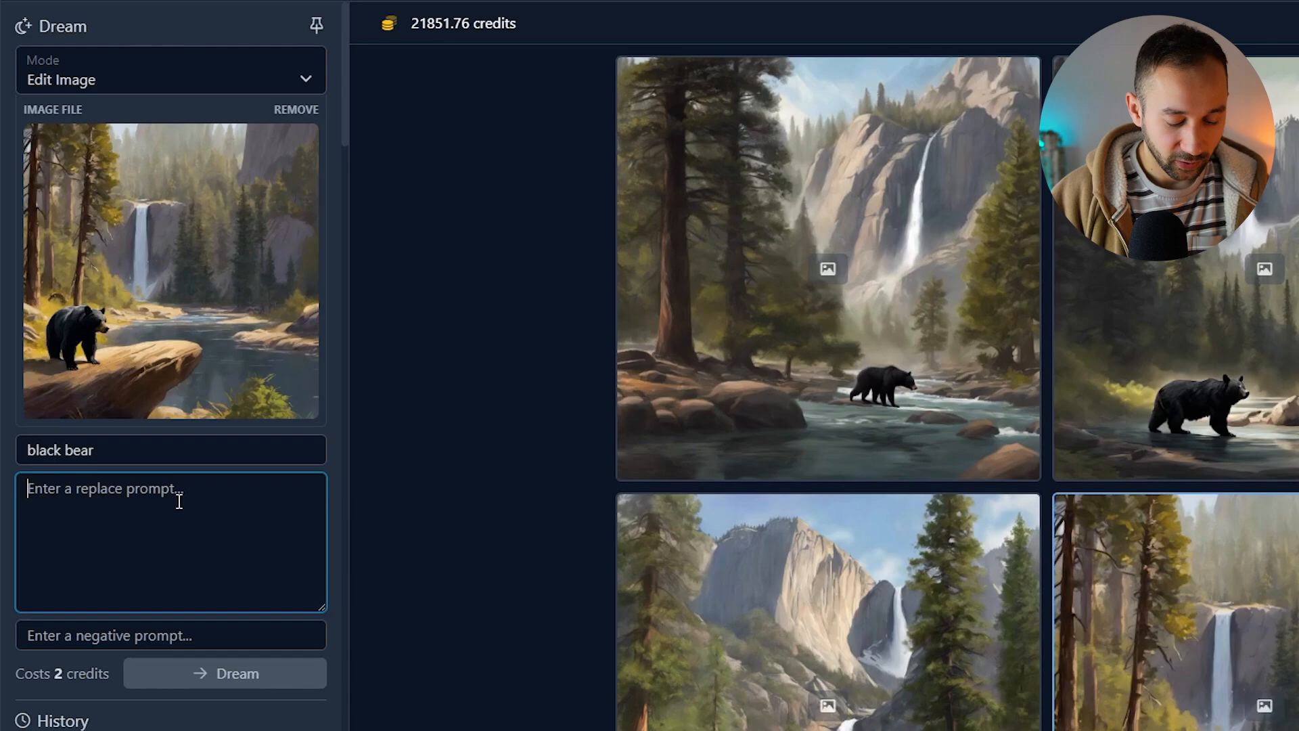
pyautogui.write('purple cartoon a')
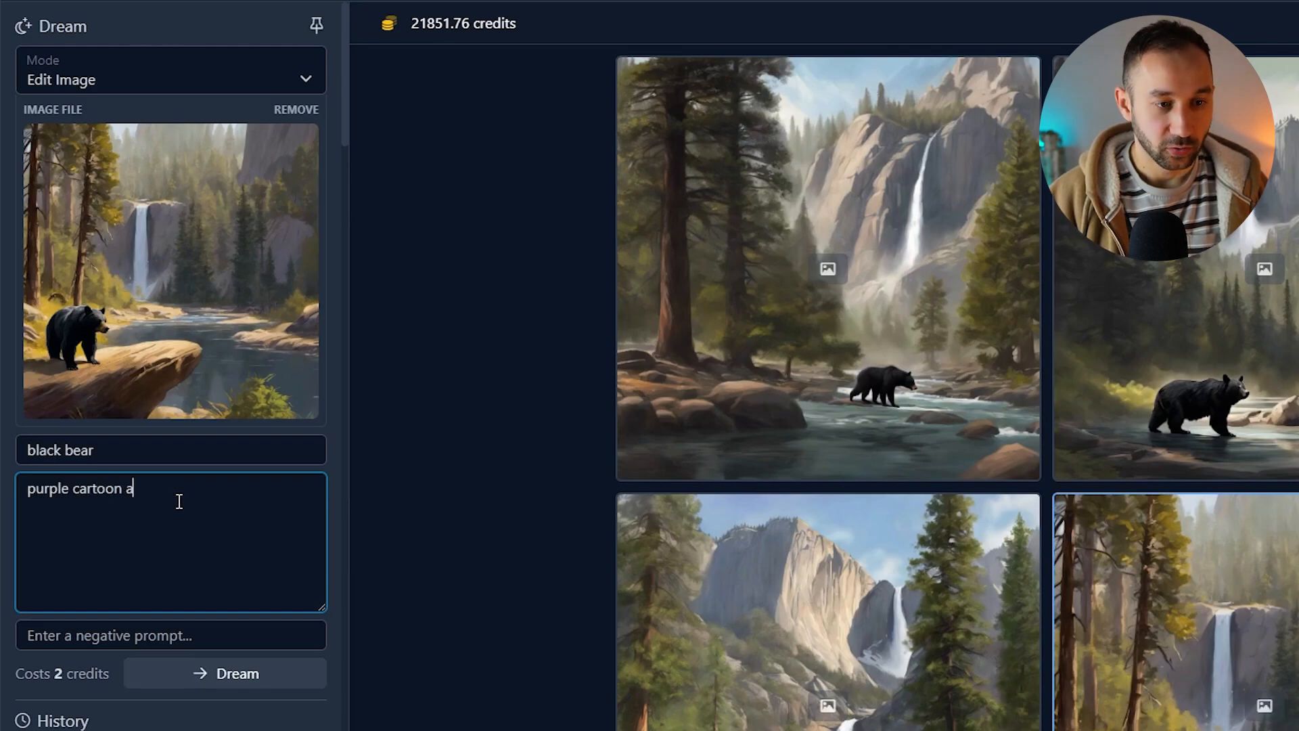
pyautogui.write('lien')
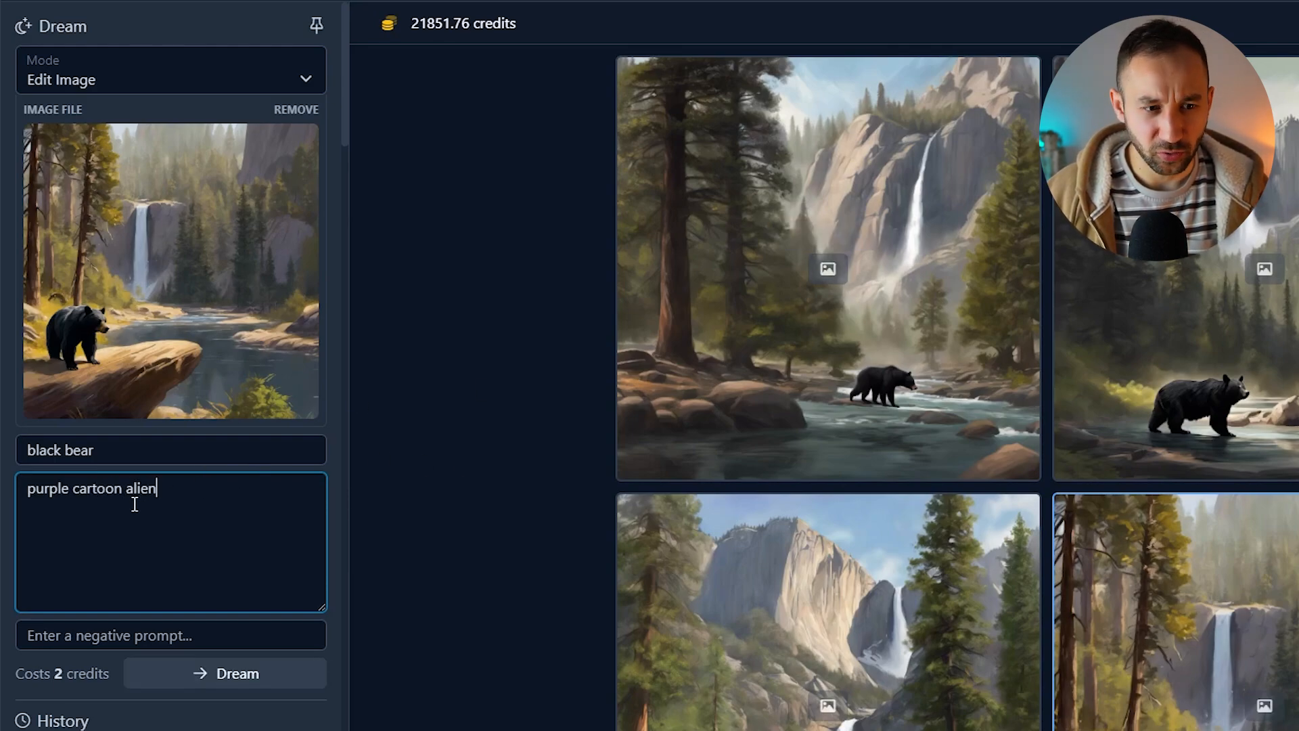
pyautogui.doubleClick(96, 490)
pyautogui.write('watercolor')
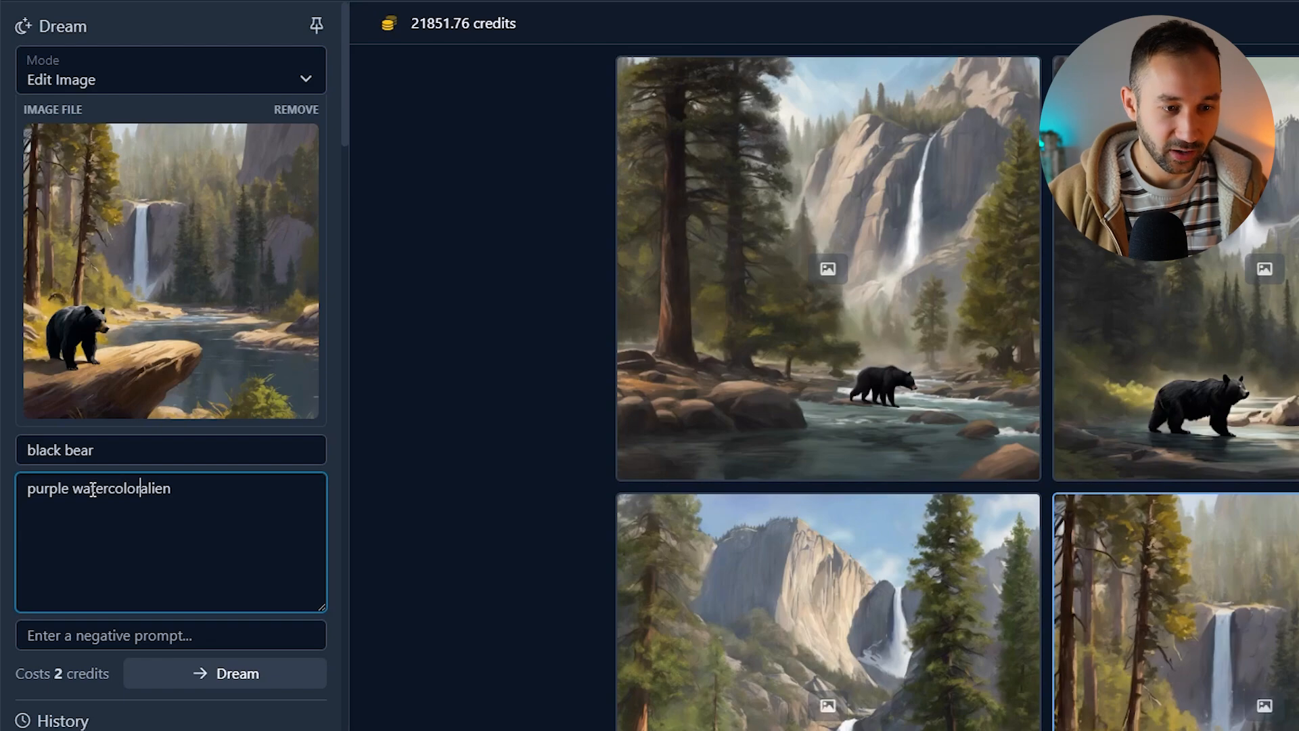
pyautogui.rightClick(130, 490)
pyautogui.click(203, 87)
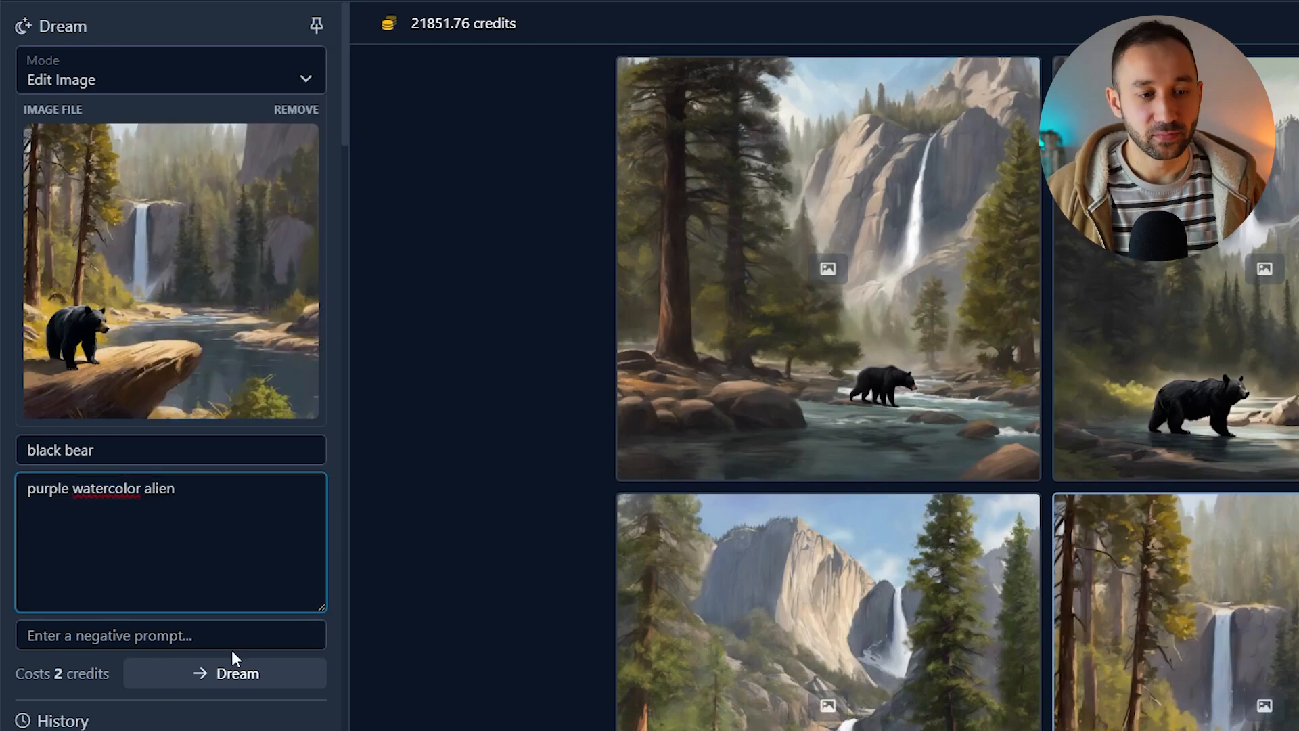
pyautogui.click(249, 676)
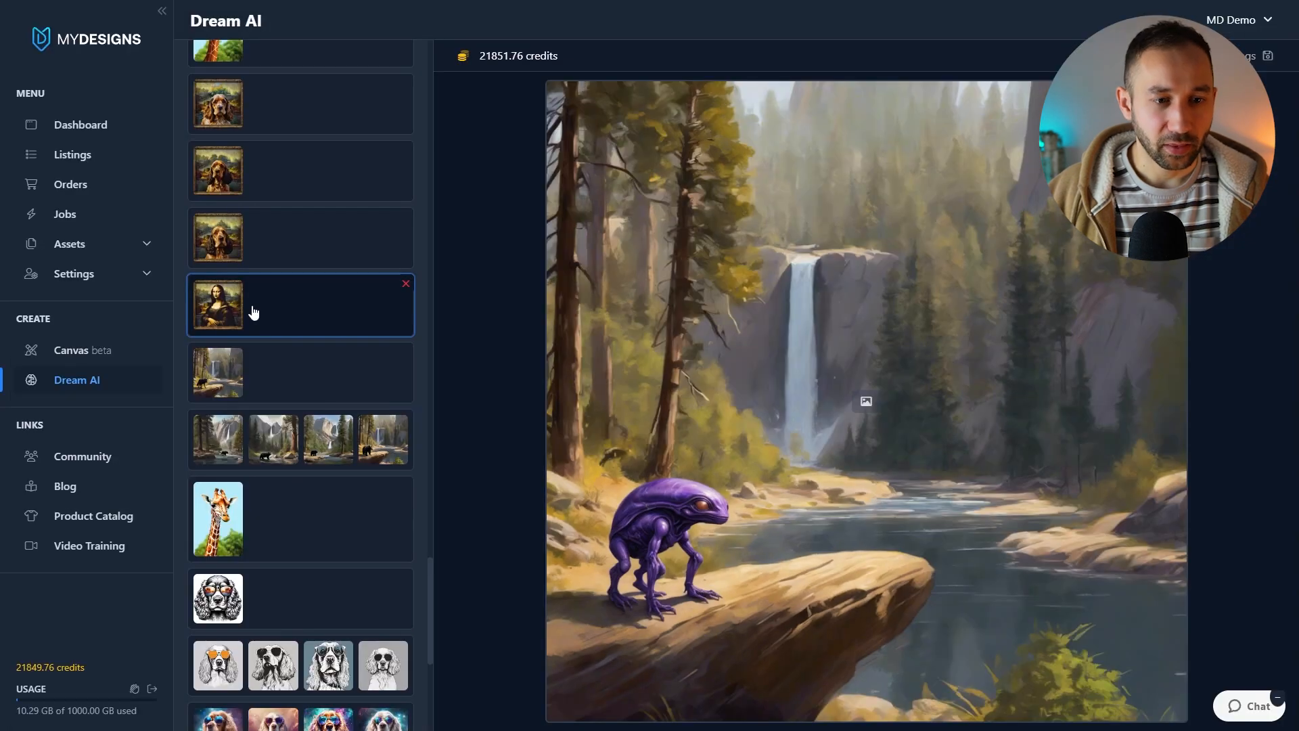
# Step: Browse the history for earlier edits such as the Mona Lisa, cocker spaniel and black bear scenes
pyautogui.click(253, 310)
pyautogui.scroll(1, 269, 466)
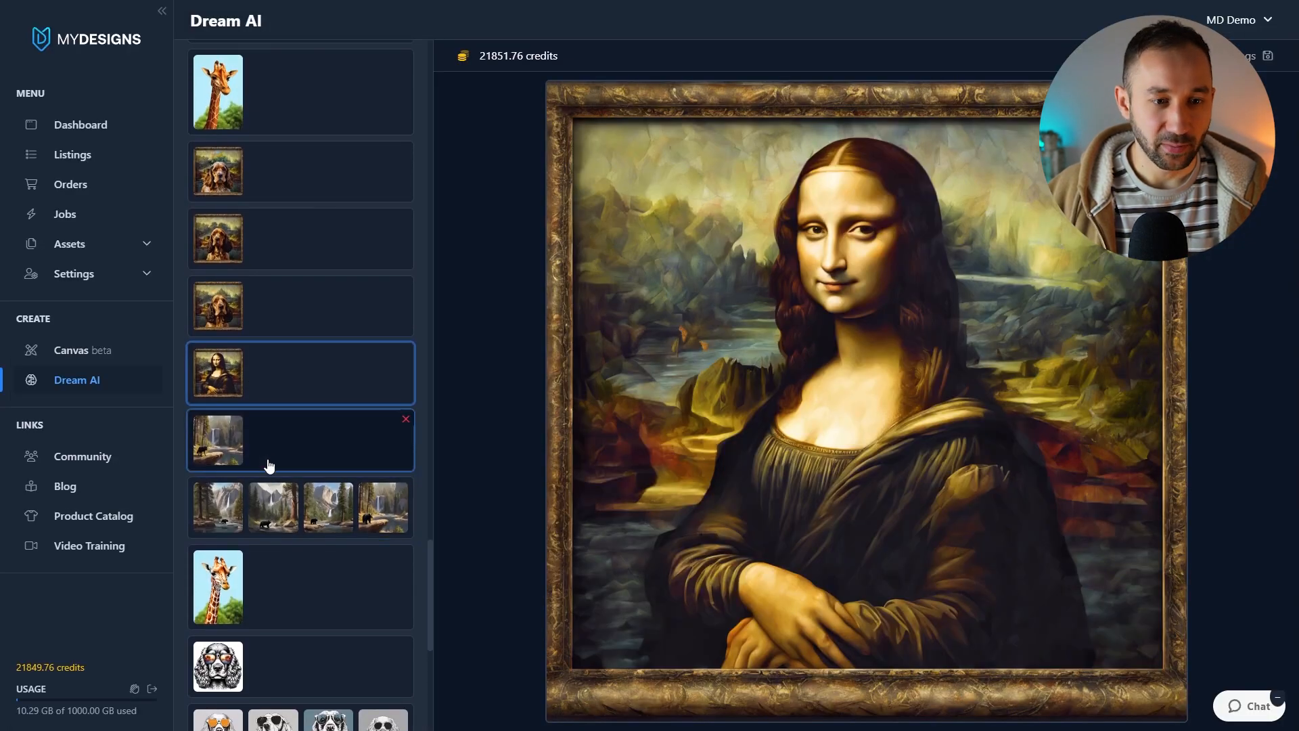
pyautogui.scroll(1, 268, 466)
pyautogui.scroll(1, 269, 470)
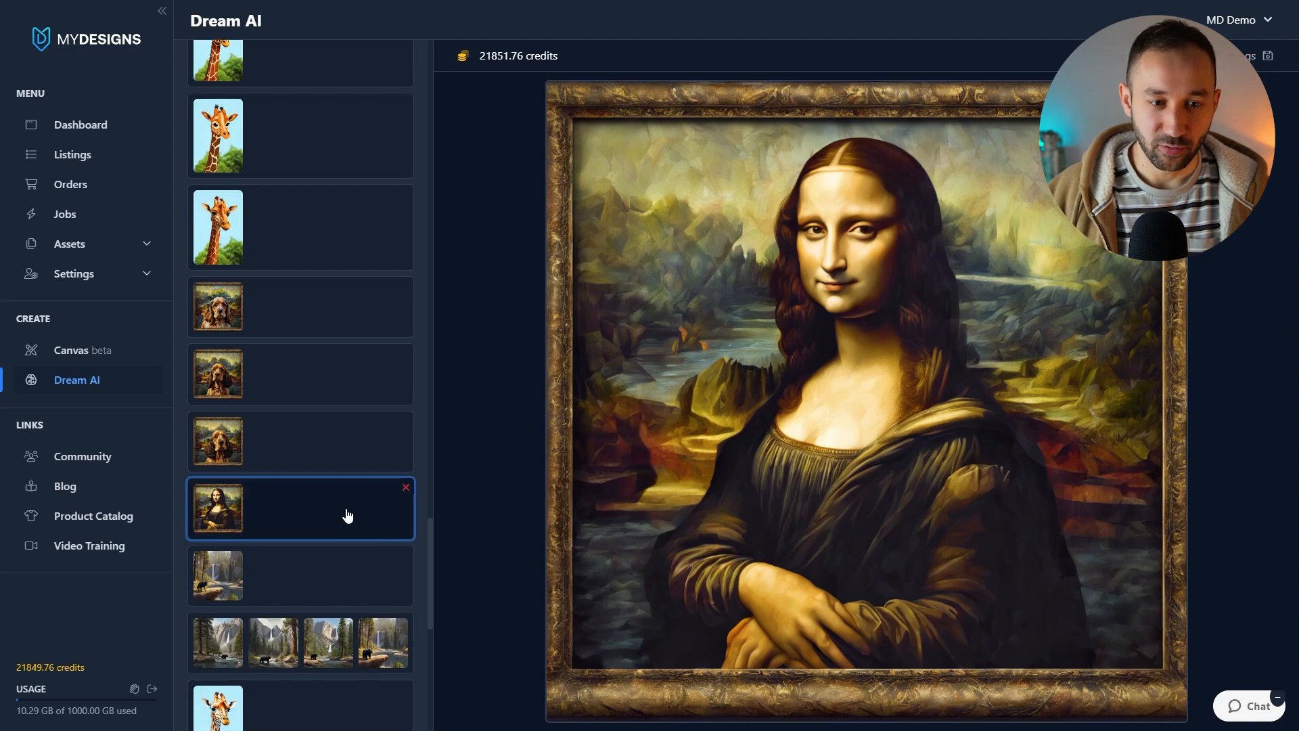
pyautogui.click(255, 458)
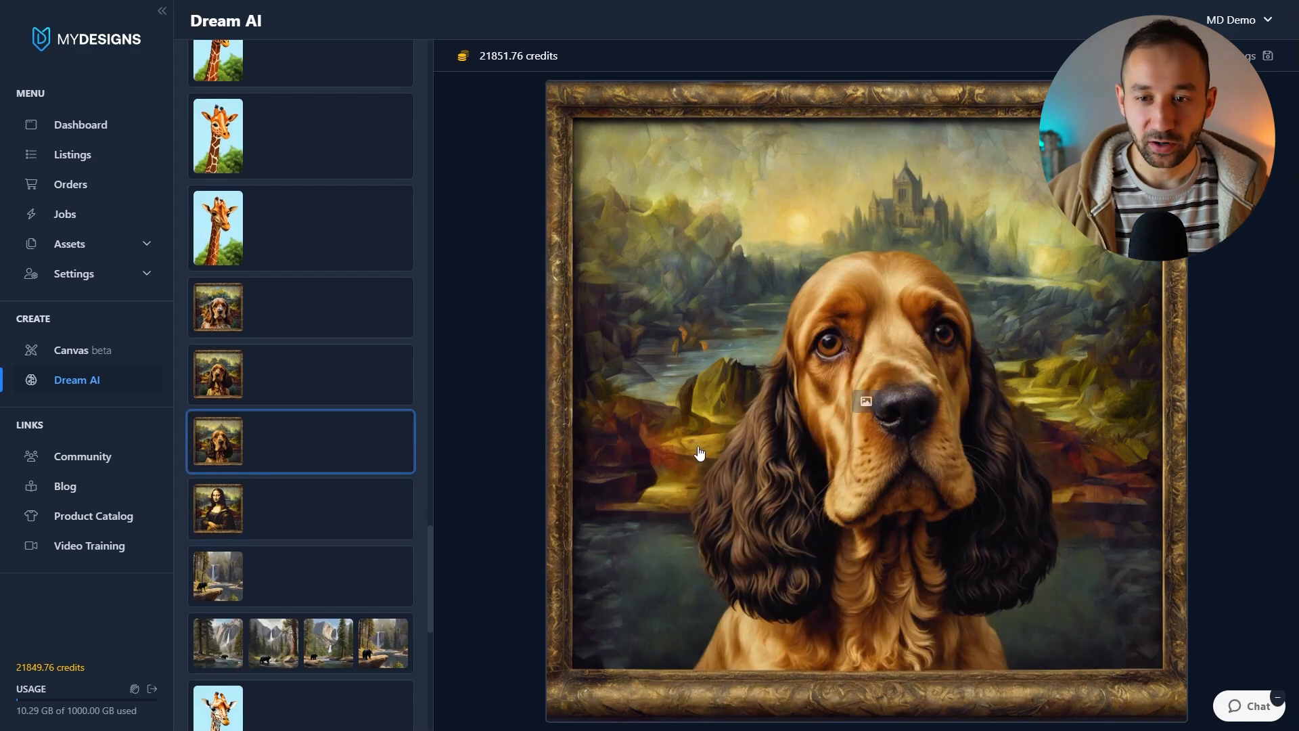
pyautogui.click(272, 395)
pyautogui.click(237, 439)
pyautogui.click(257, 511)
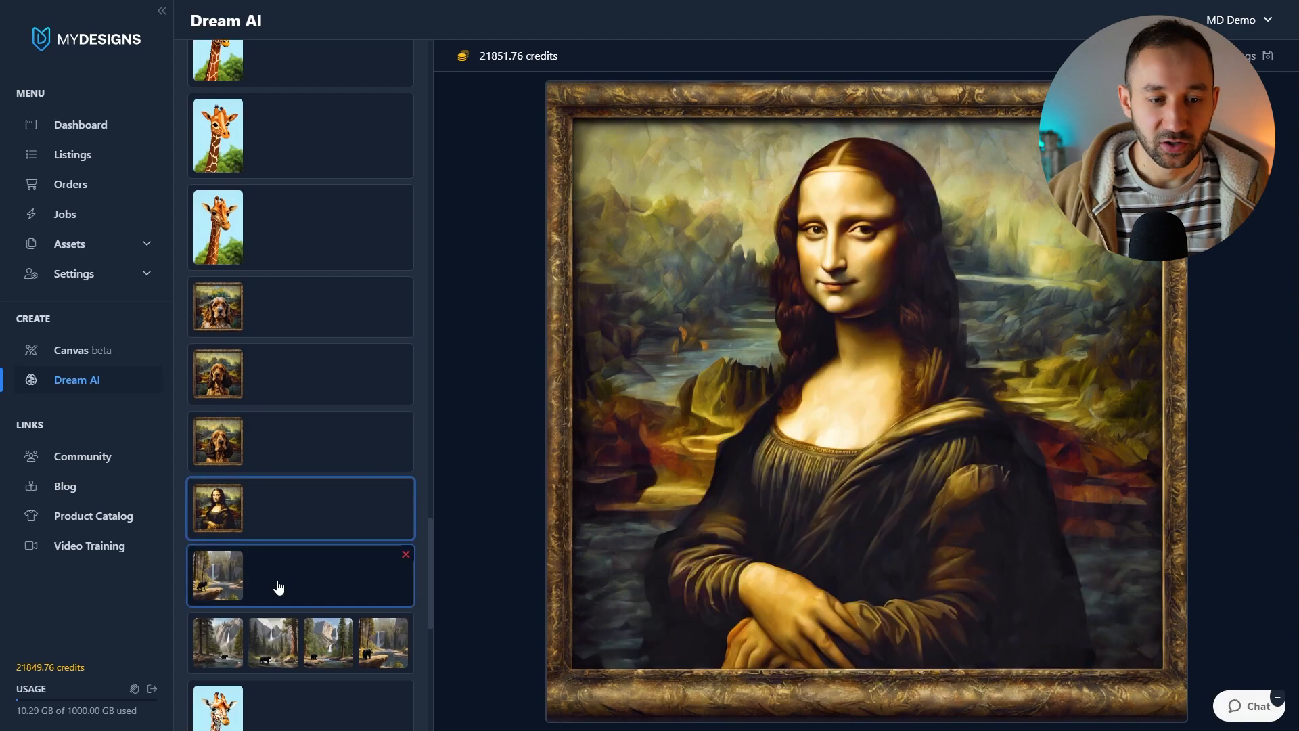
pyautogui.click(278, 586)
pyautogui.scroll(-1, 278, 583)
pyautogui.click(279, 582)
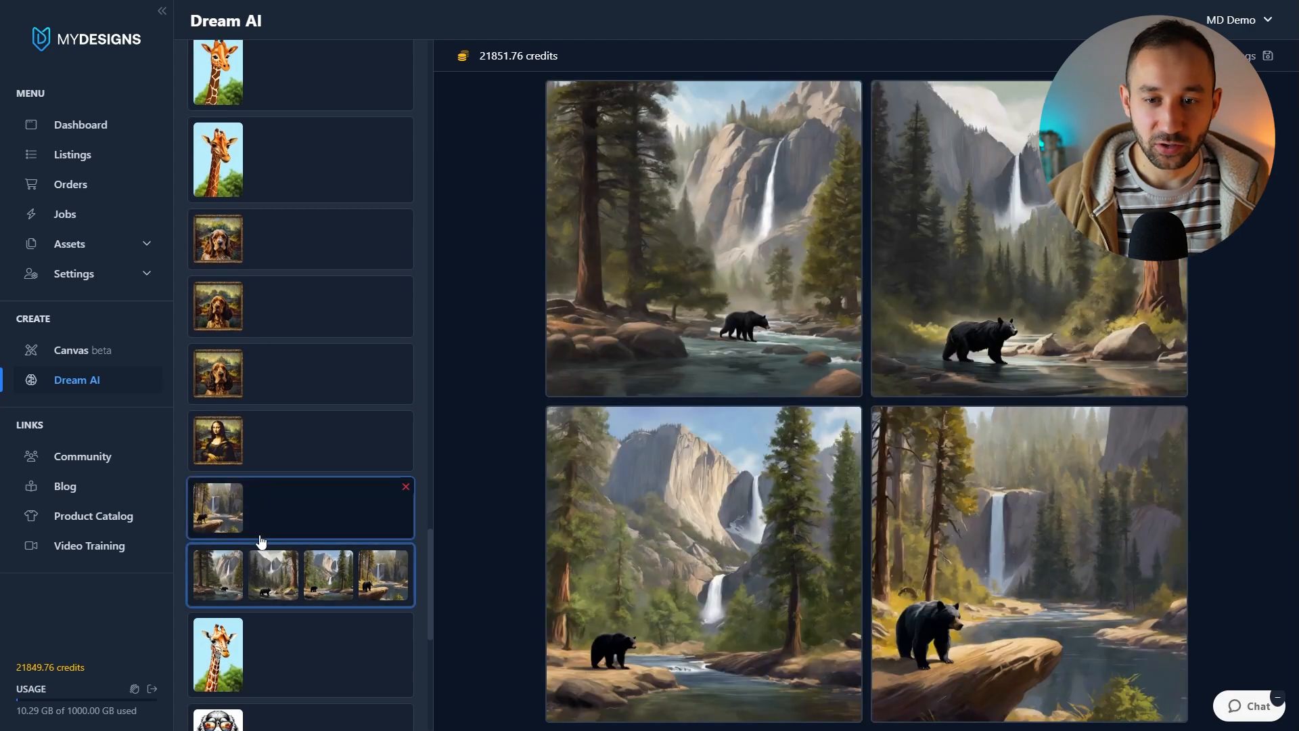
pyautogui.click(262, 534)
pyautogui.scroll(1, 261, 534)
pyautogui.click(261, 533)
pyautogui.scroll(1, 271, 520)
pyautogui.click(282, 450)
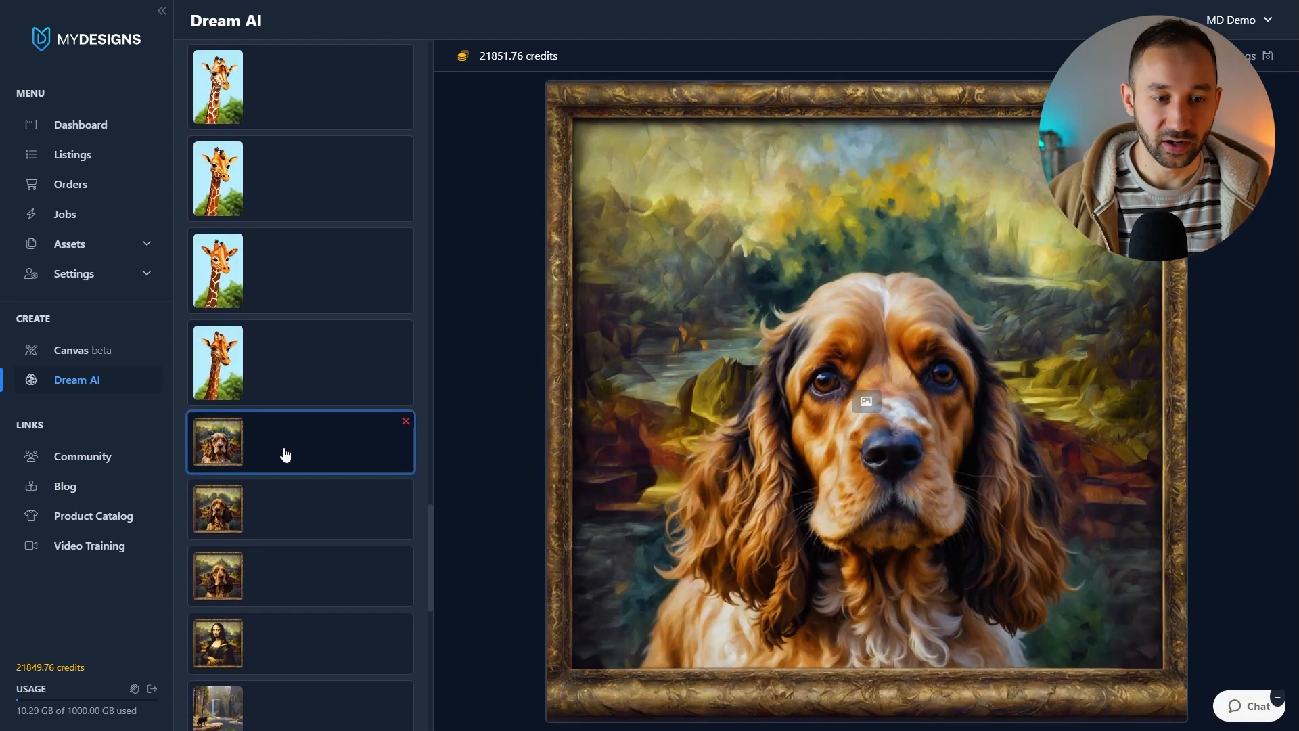
pyautogui.scroll(2, 263, 559)
pyautogui.scroll(15, 260, 609)
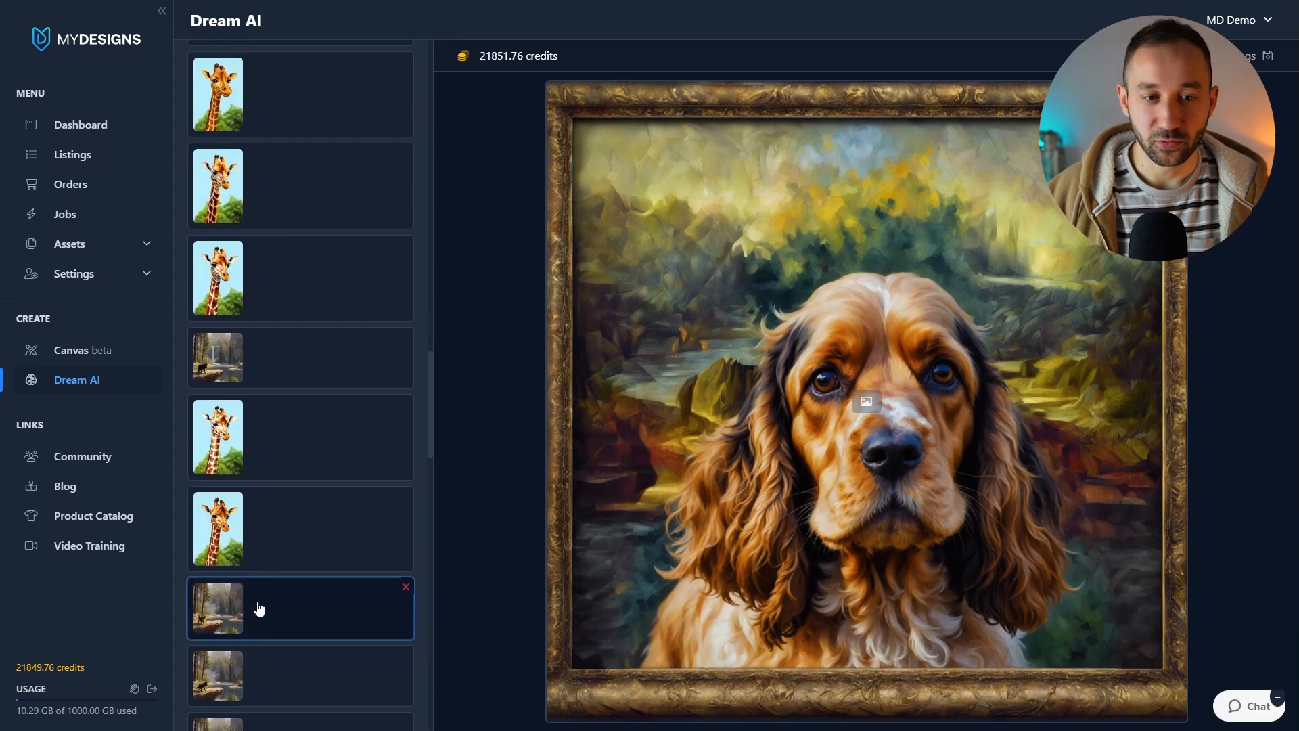
pyautogui.scroll(4, 261, 608)
# Step: Load a Mona Lisa edit from history, then clear its search and replace prompts
pyautogui.click(255, 371)
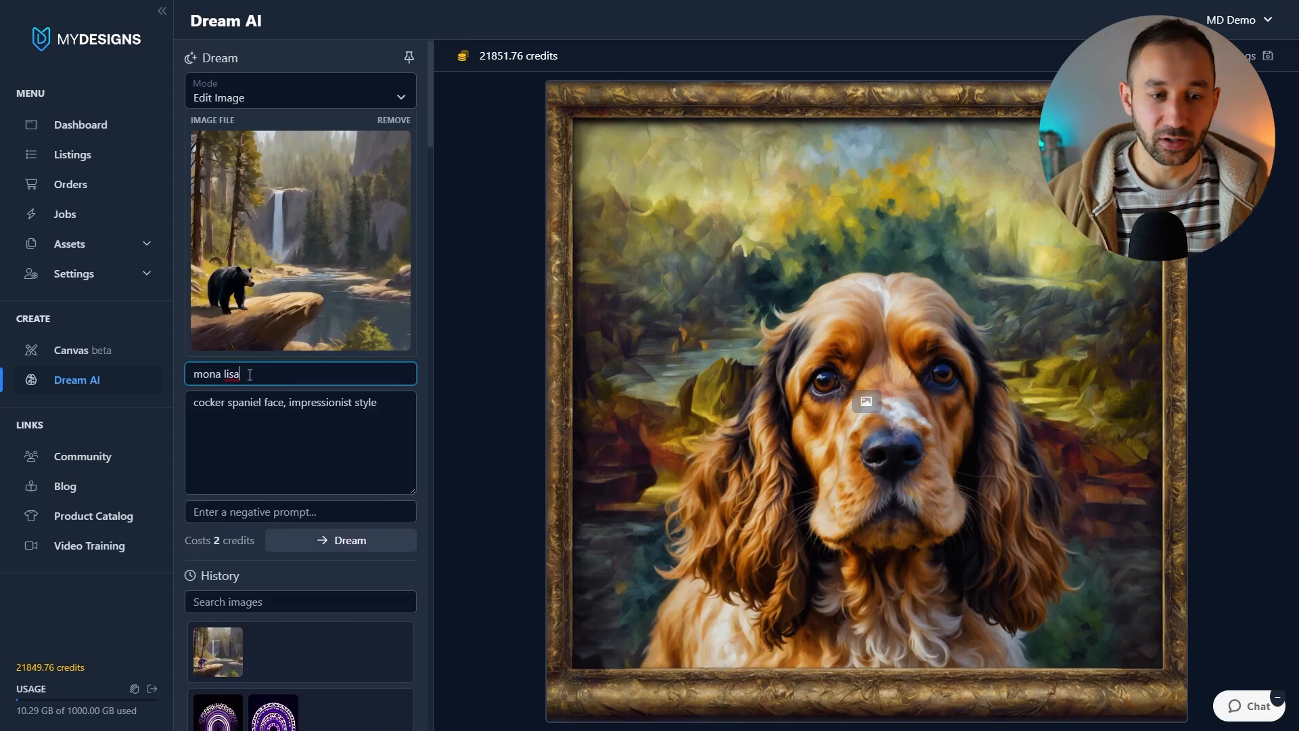
pyautogui.hotkey('ctrl', 'a')
pyautogui.press('BackSpace')
pyautogui.click(300, 424)
pyautogui.hotkey('ctrl', 'a')
pyautogui.press('BackSpace')
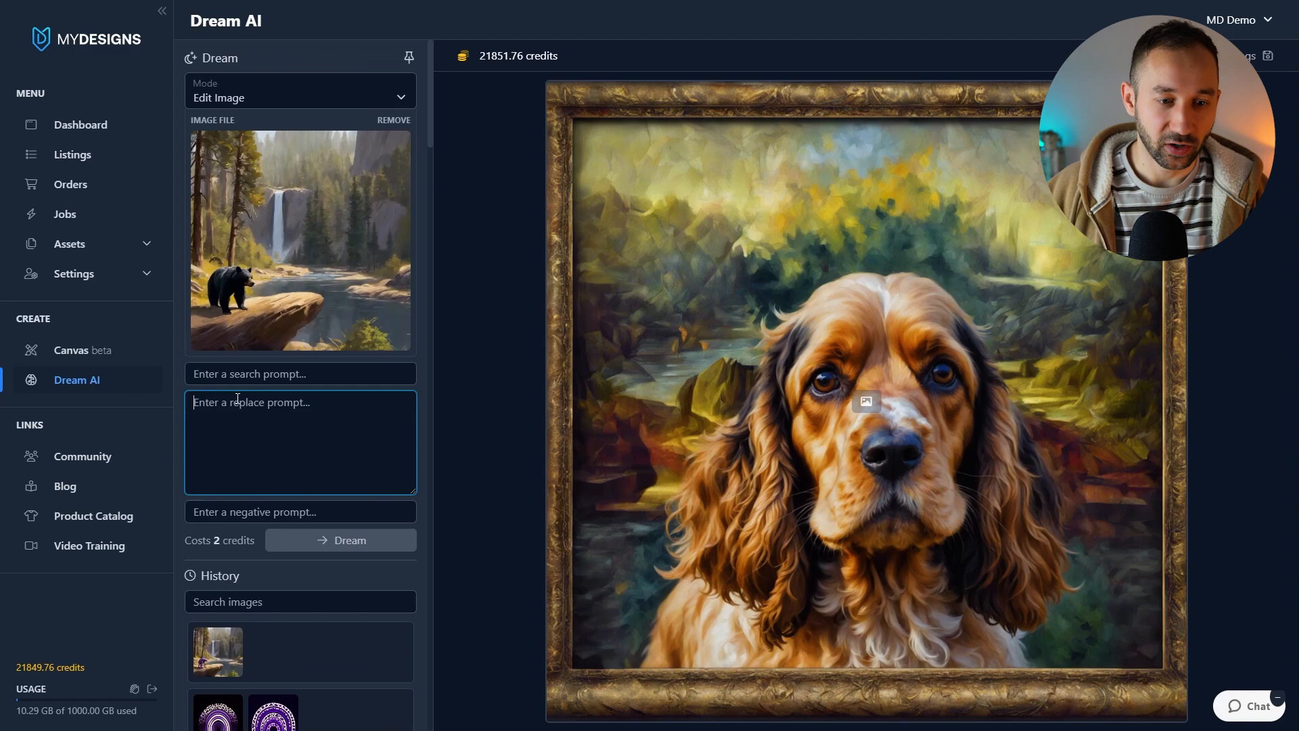
pyautogui.click(232, 377)
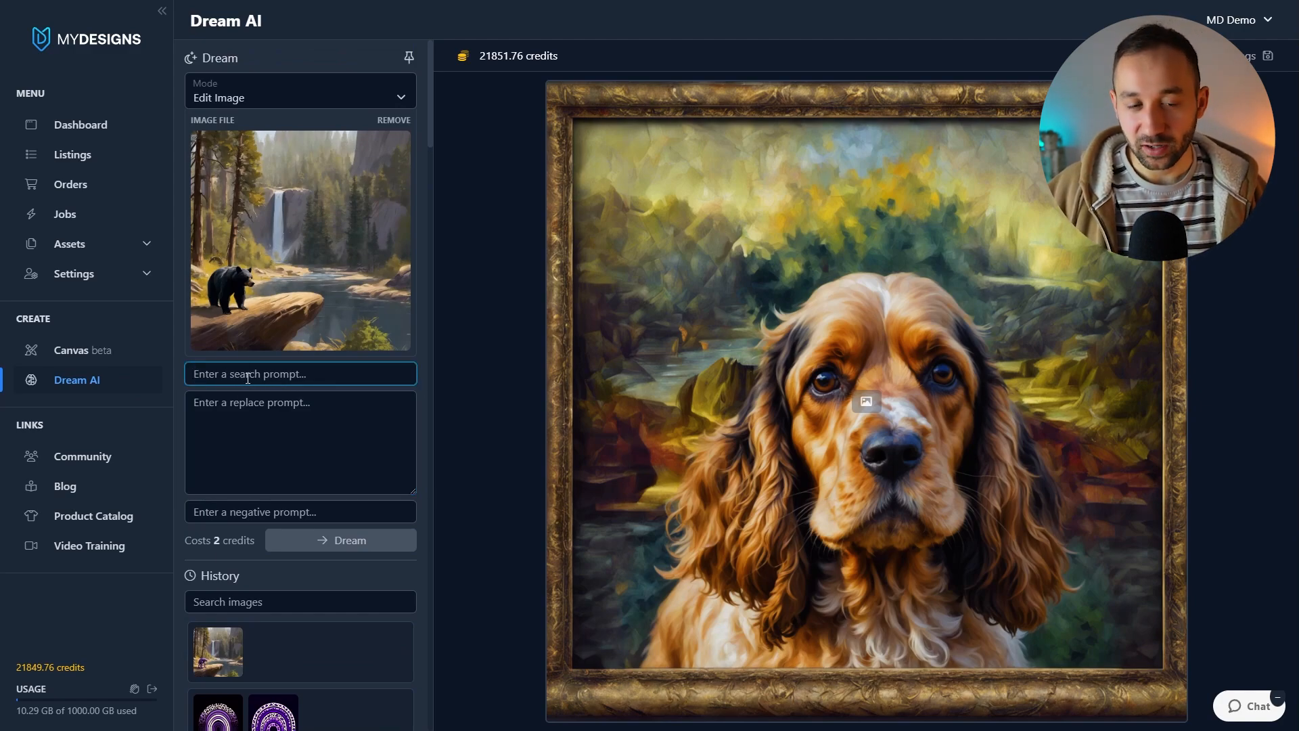
pyautogui.click(257, 412)
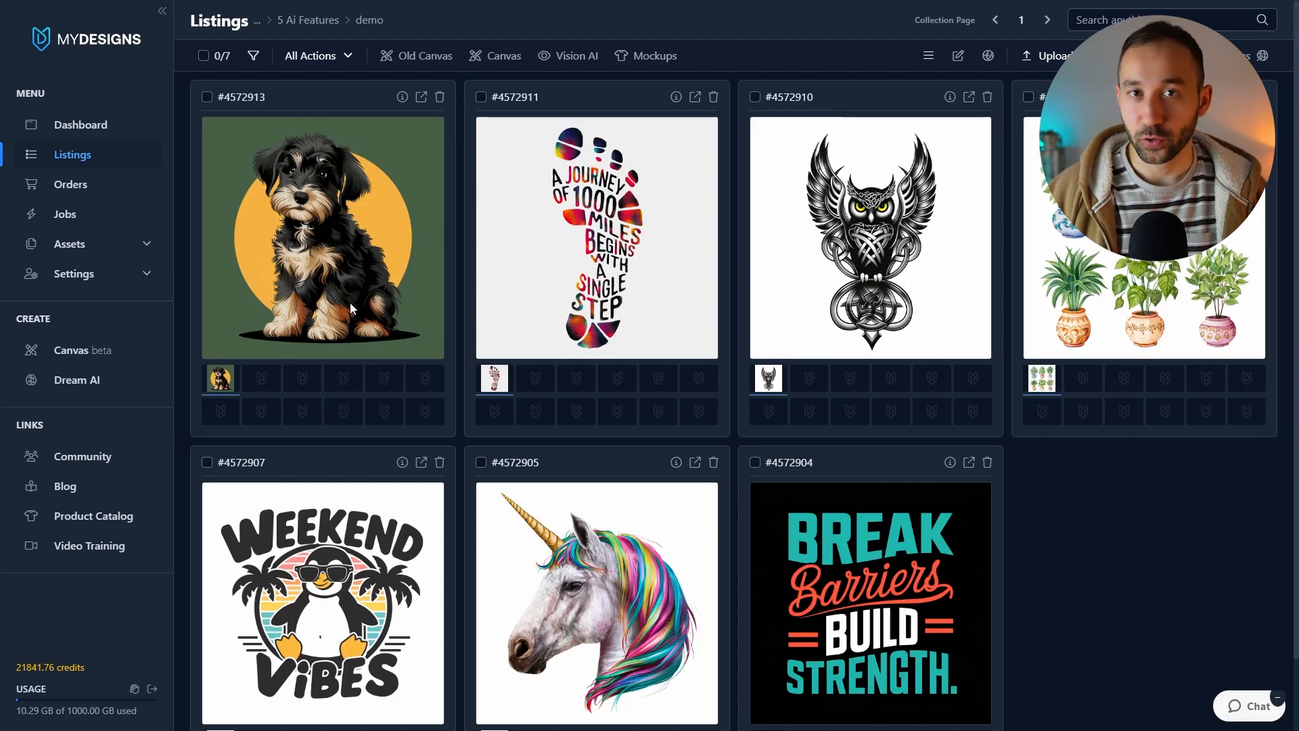
# Step: Select all listings in the 5 Ai Features demo collection
pyautogui.scroll(-1, 1125, 349)
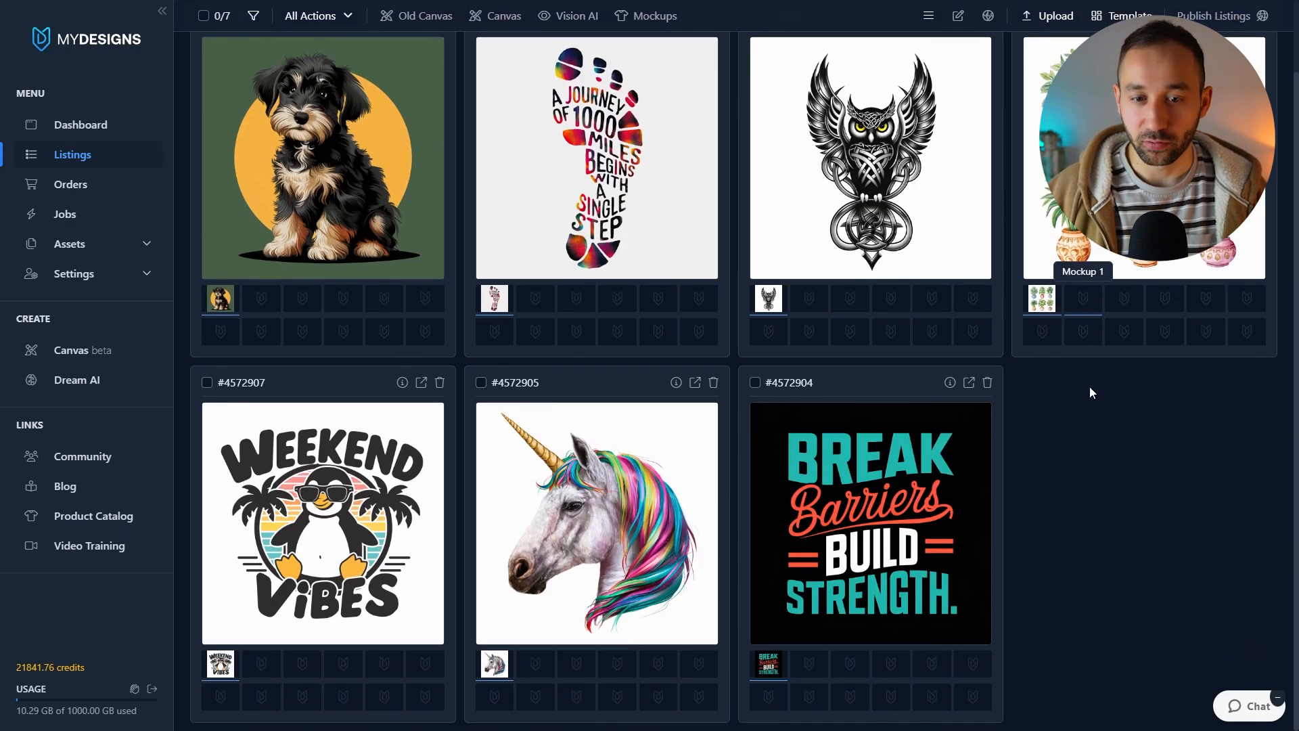
pyautogui.scroll(1, 1057, 536)
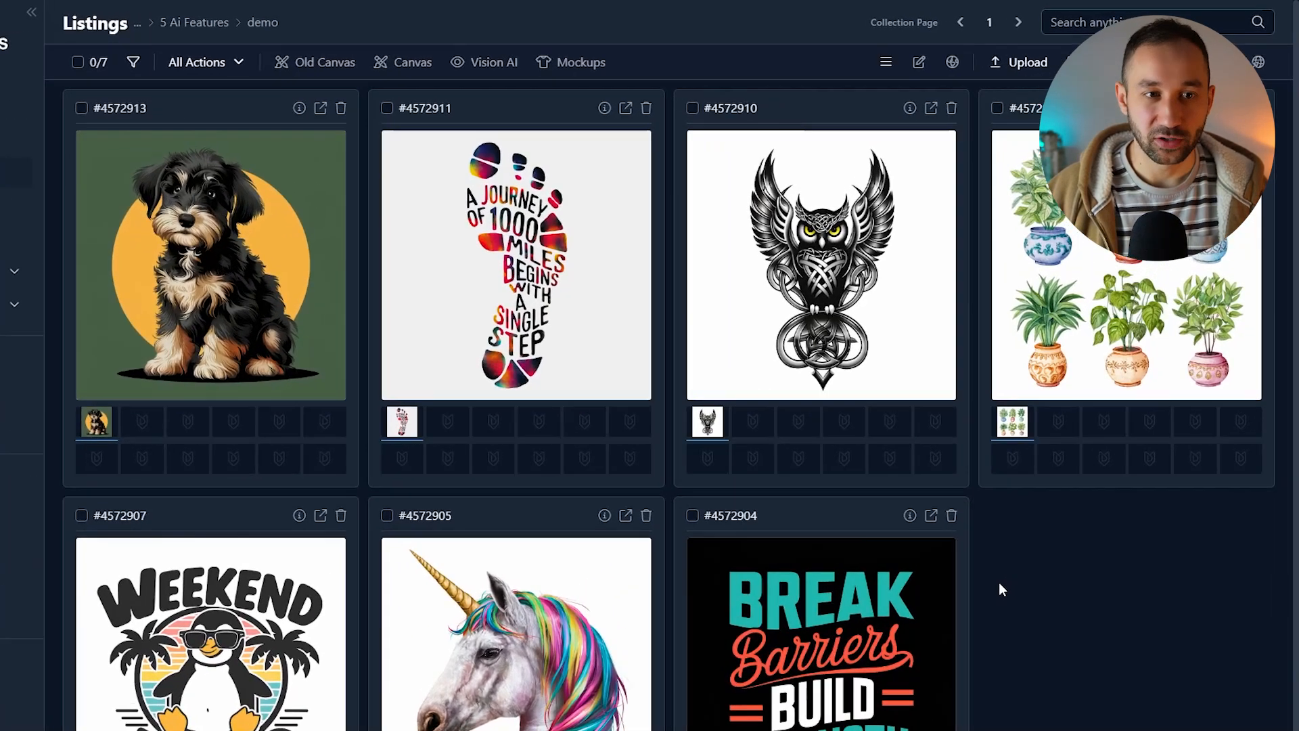
pyautogui.click(79, 61)
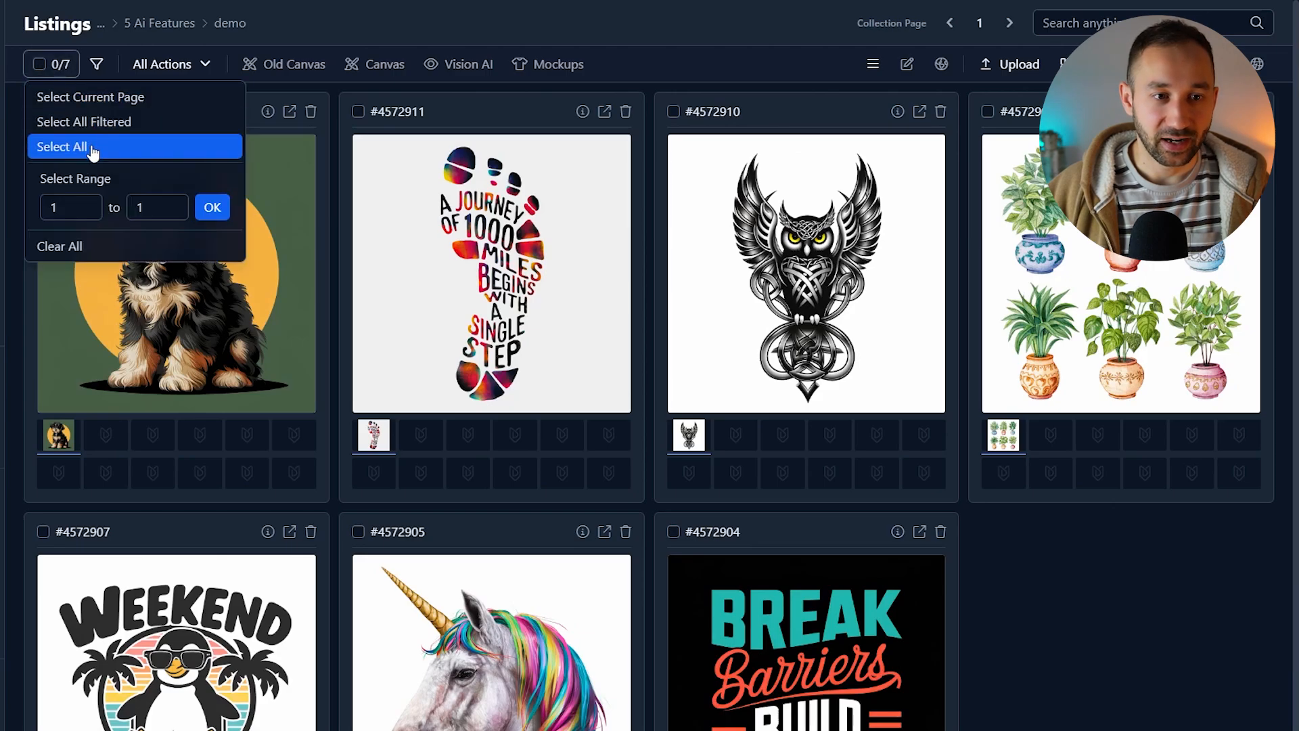
pyautogui.click(93, 152)
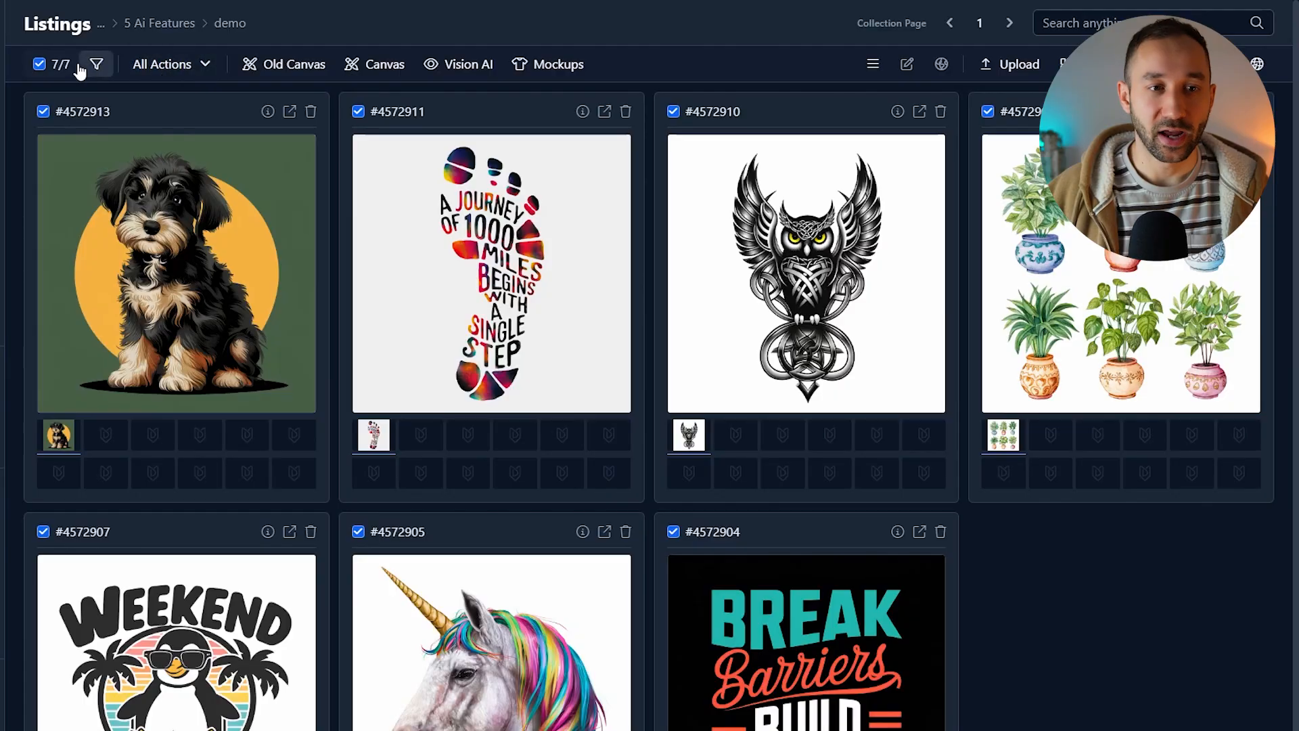
# Step: Start Remove Background for all selected listings and generate a preview for the unicorn listing
pyautogui.click(79, 65)
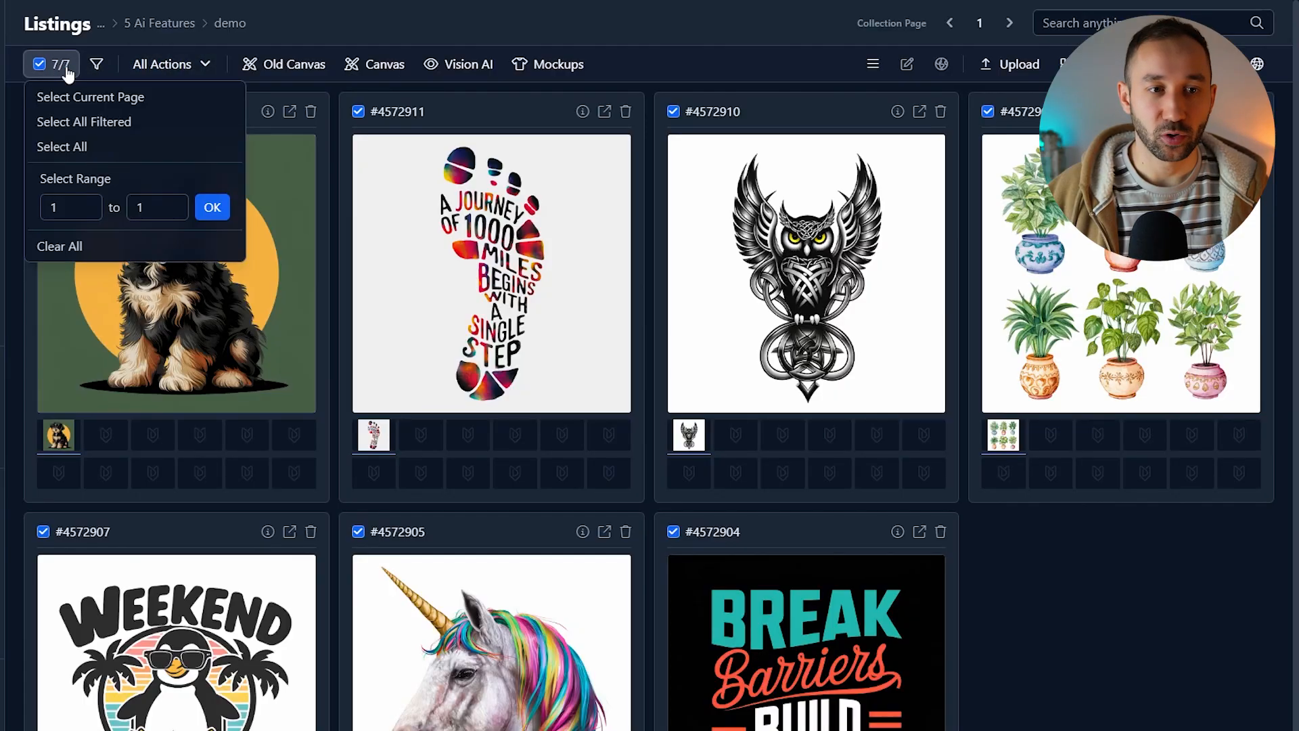
pyautogui.click(110, 142)
pyautogui.click(182, 68)
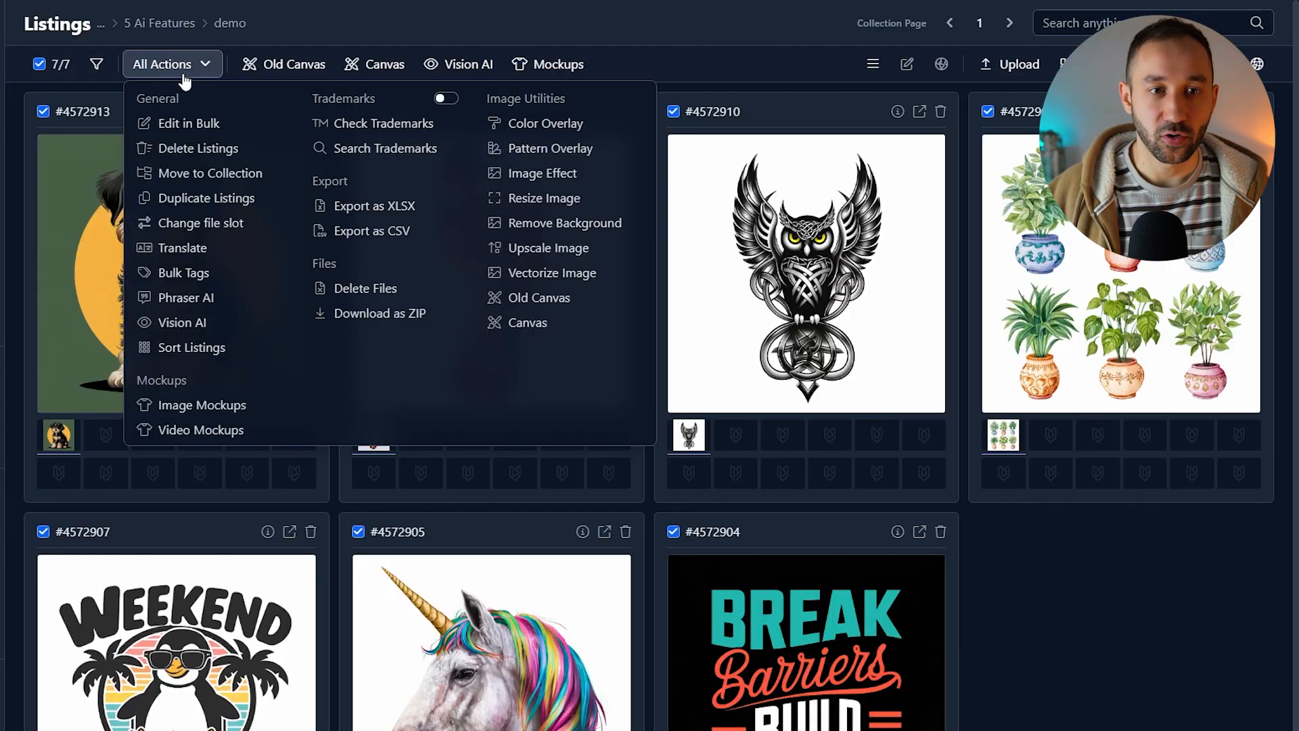
pyautogui.click(556, 222)
pyautogui.click(436, 100)
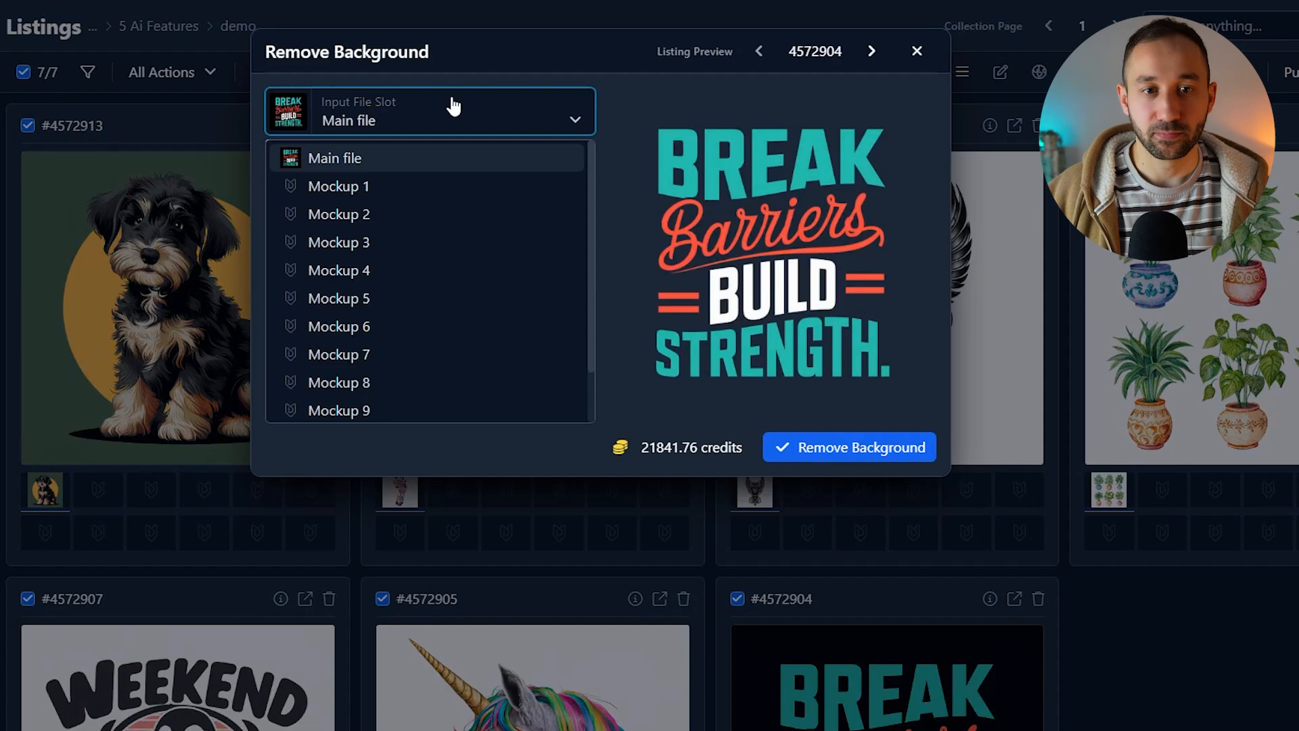
pyautogui.click(452, 104)
pyautogui.click(817, 47)
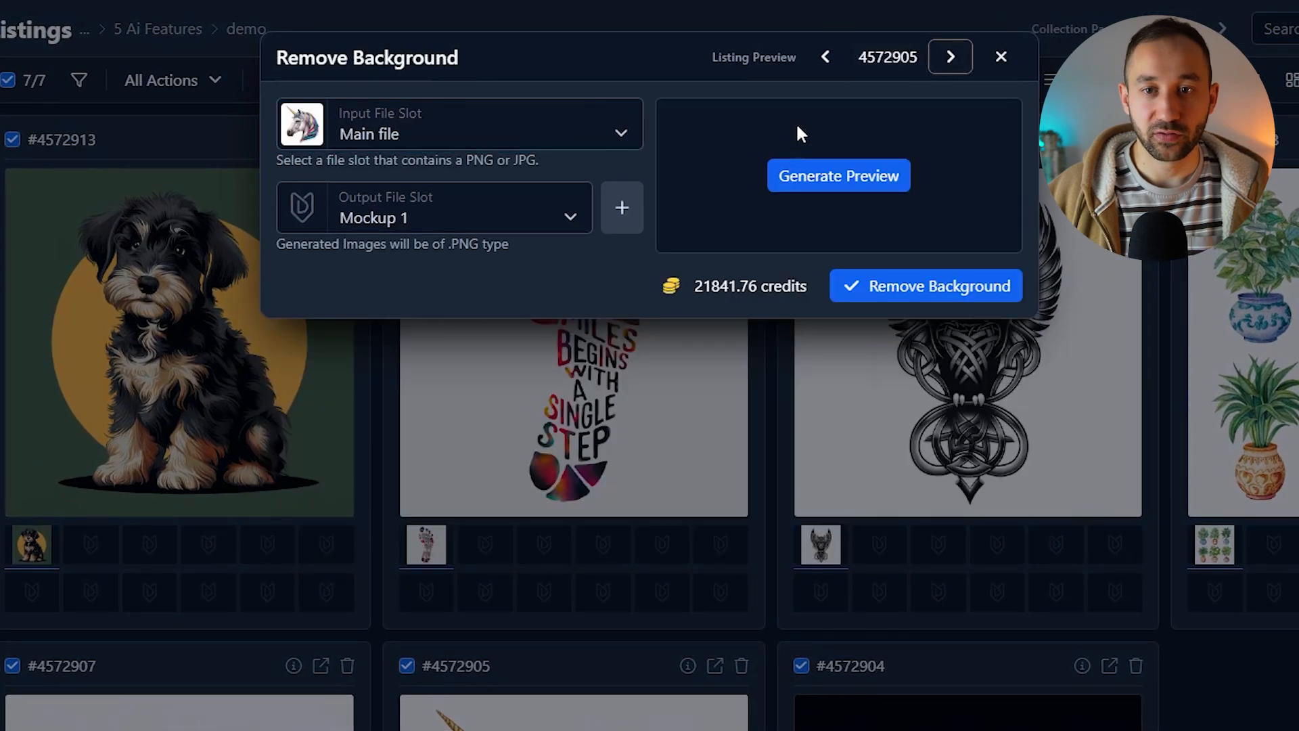
pyautogui.click(841, 175)
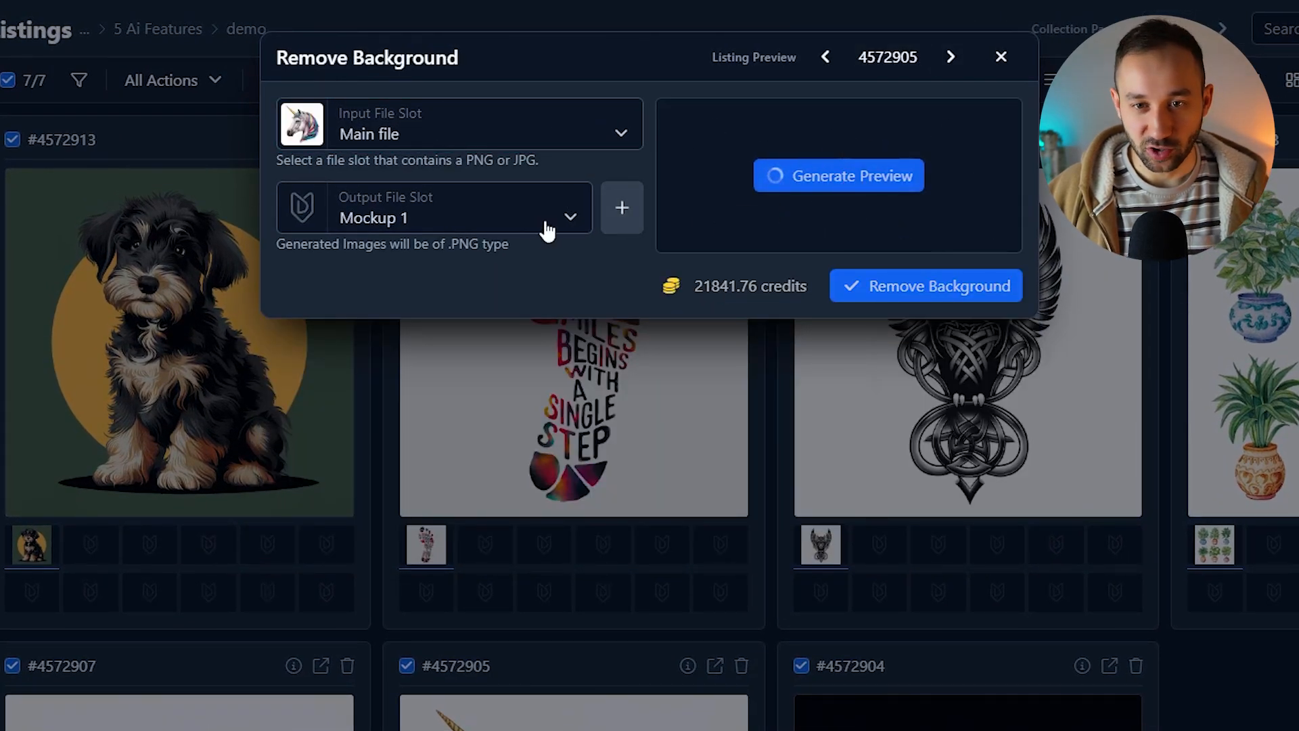
# Step: Set the output file slot to Mockup 1 and remove the background of all seven listings
pyautogui.click(413, 220)
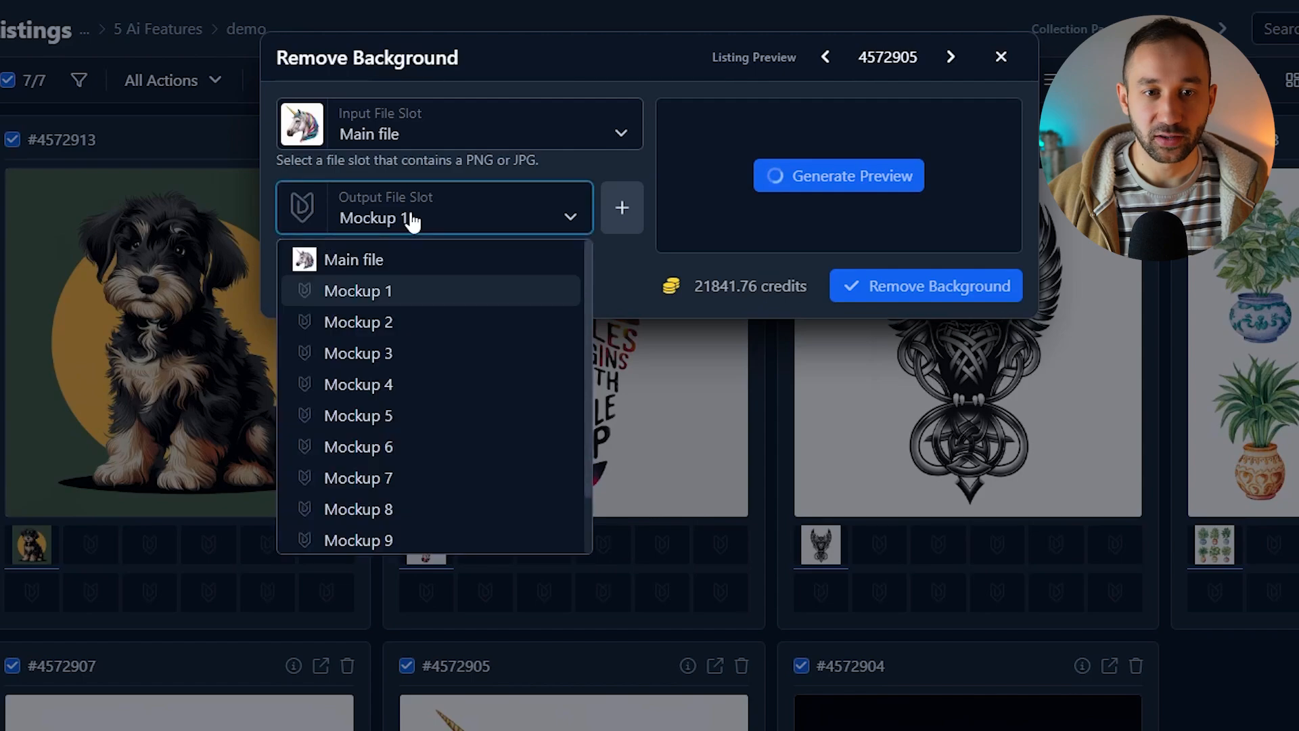
pyautogui.click(389, 290)
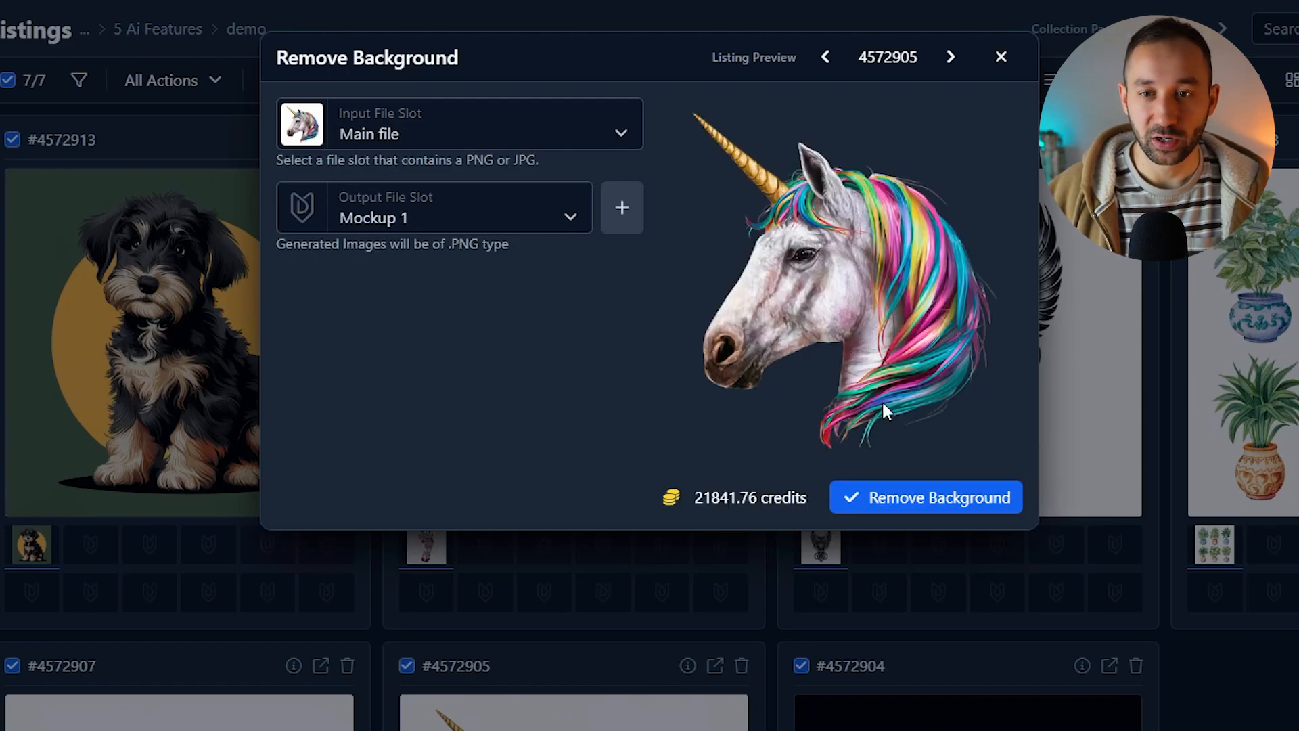
pyautogui.click(911, 498)
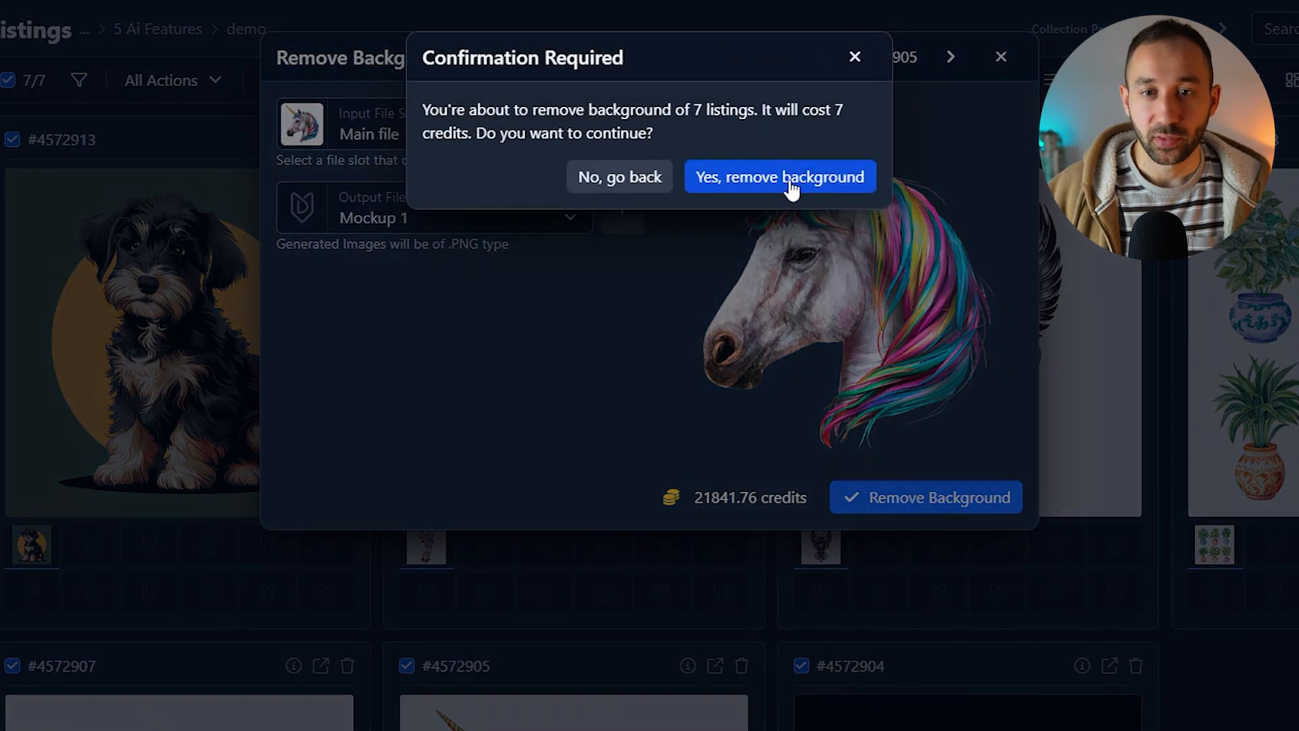
pyautogui.click(790, 185)
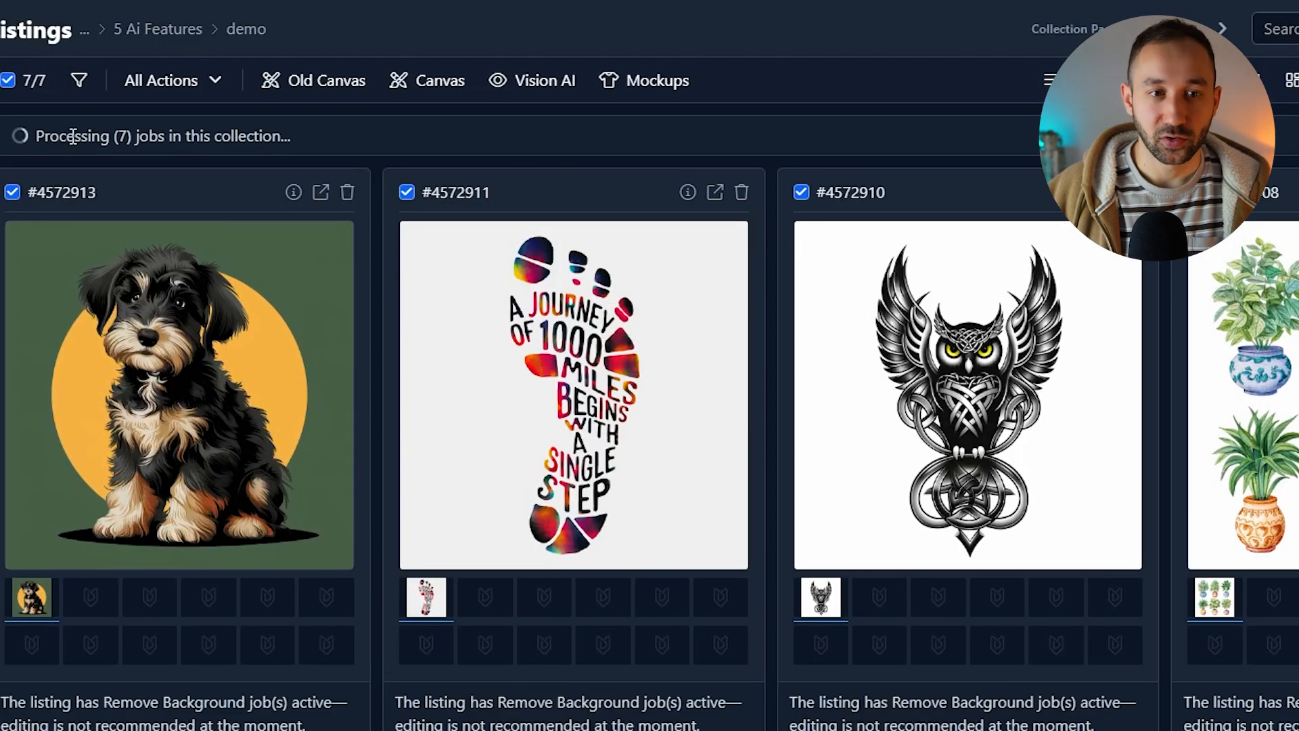
# Step: Review the listings' new background-removed images across the collection
pyautogui.click(107, 546)
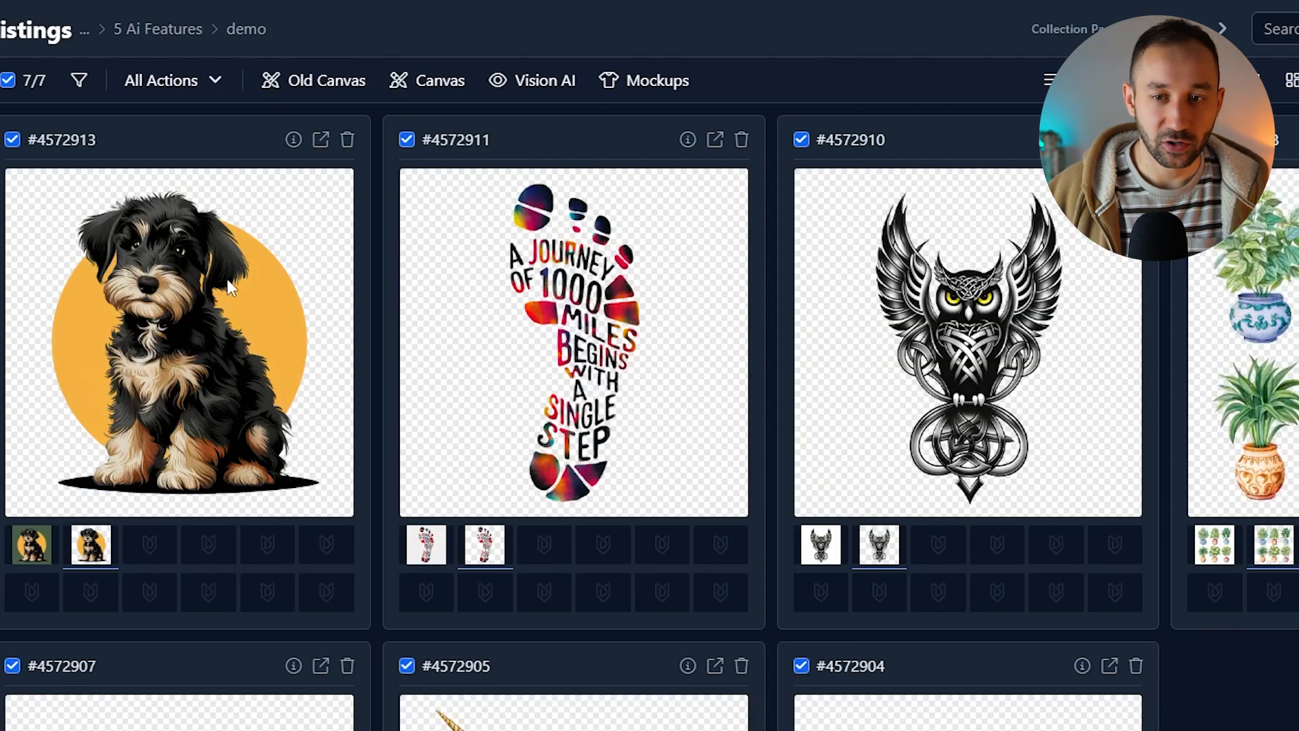
pyautogui.scroll(-2, 970, 414)
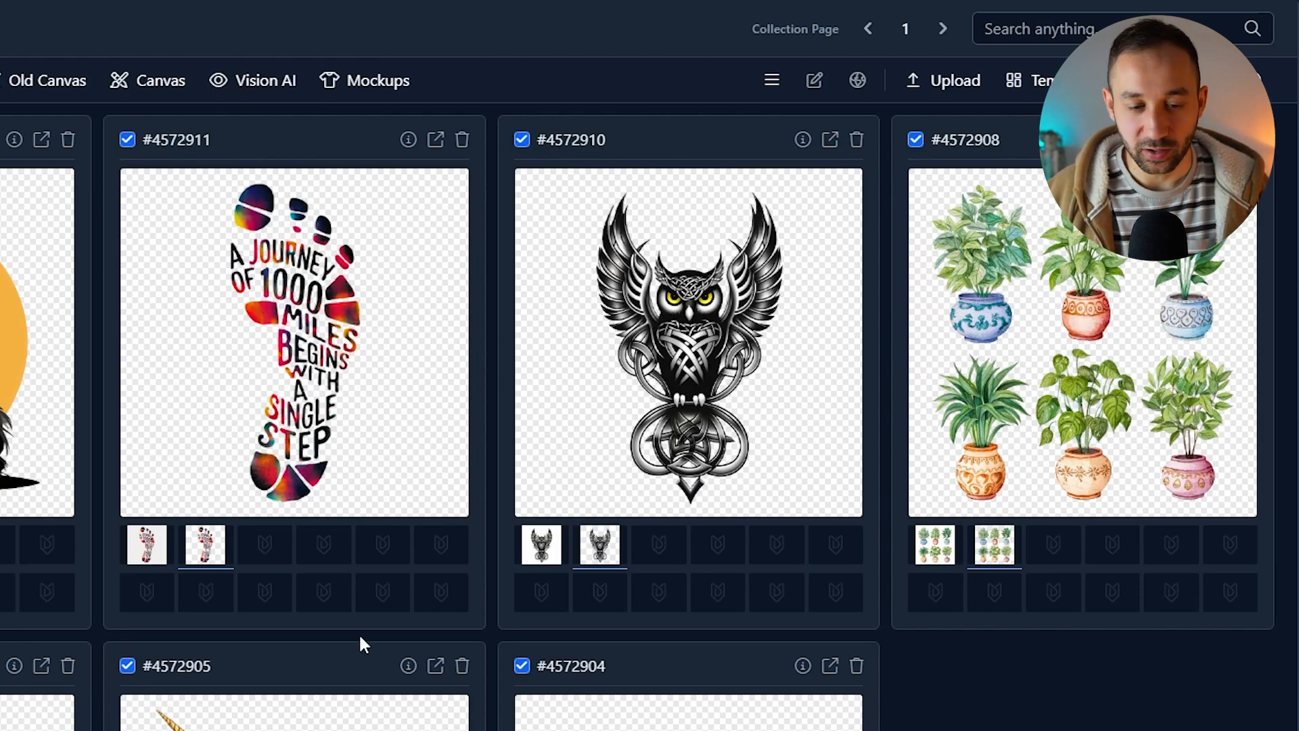
pyautogui.scroll(-1, 359, 632)
pyautogui.scroll(1, 363, 648)
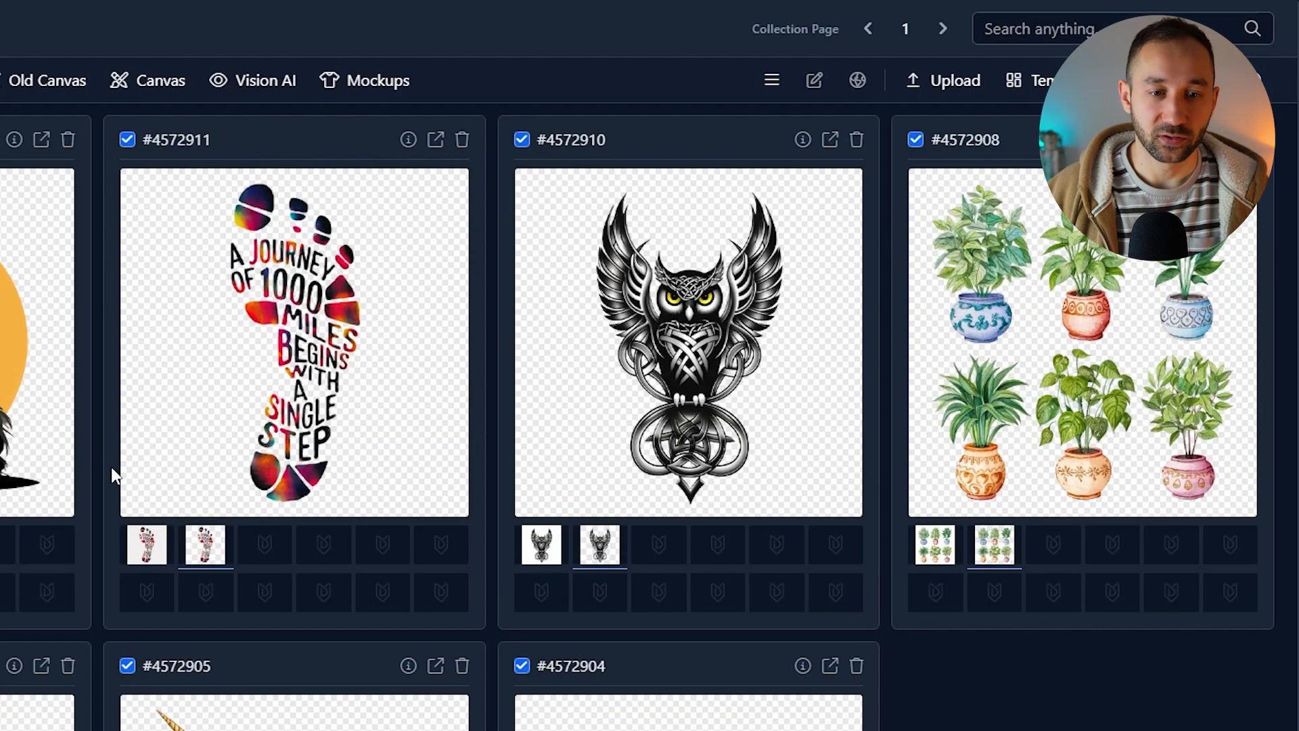
pyautogui.scroll(-2, 96, 575)
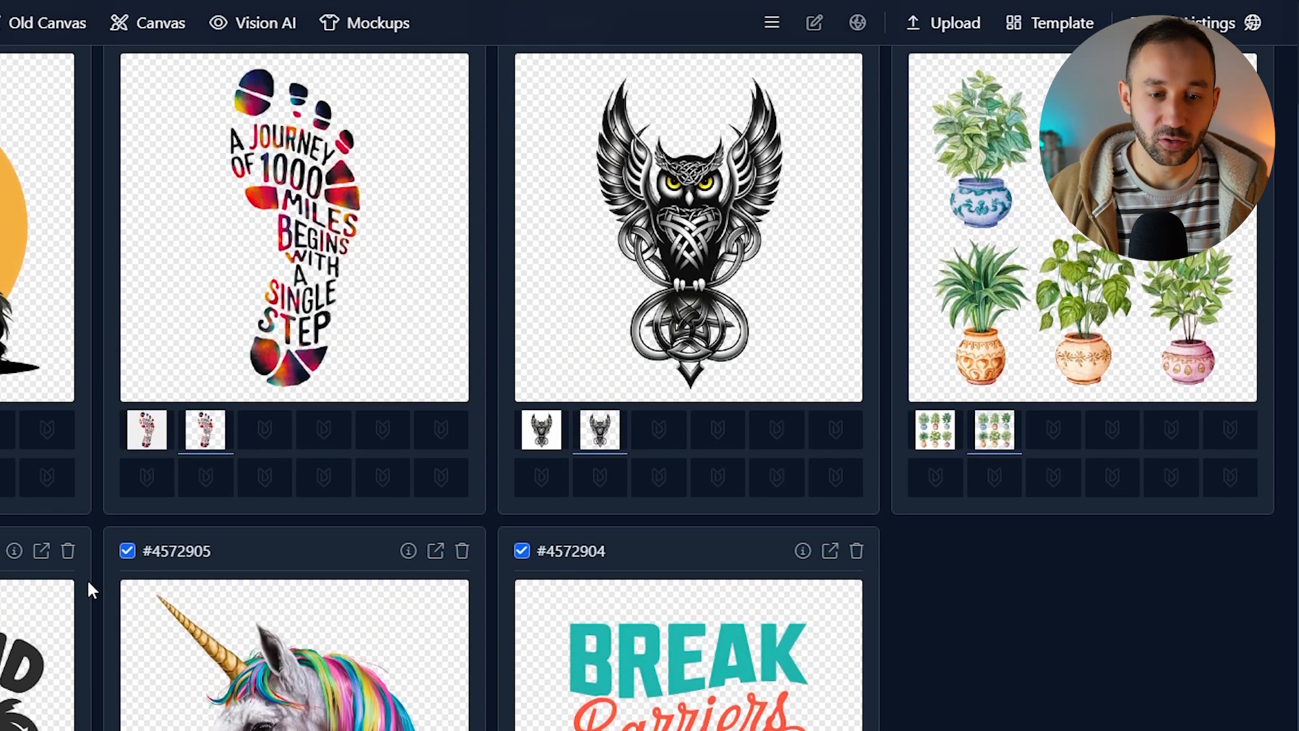
pyautogui.scroll(2, 88, 596)
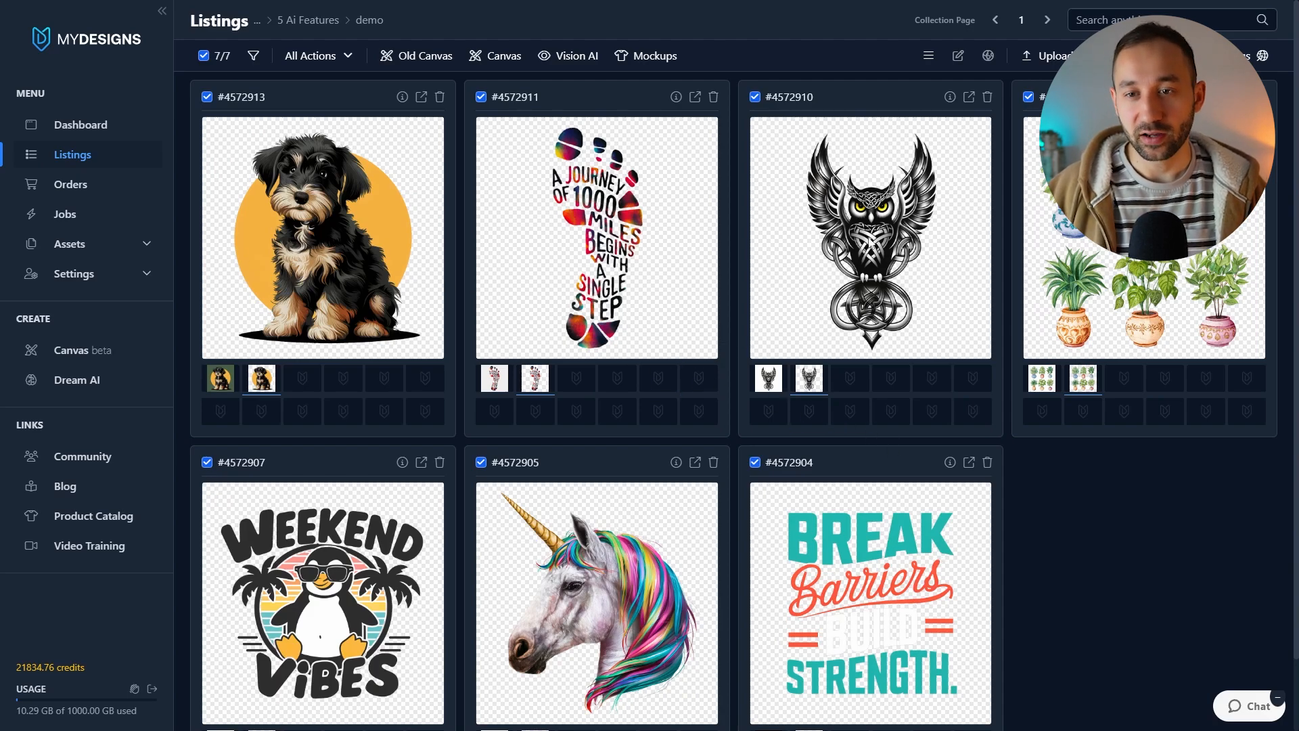
pyautogui.scroll(-1, 1048, 420)
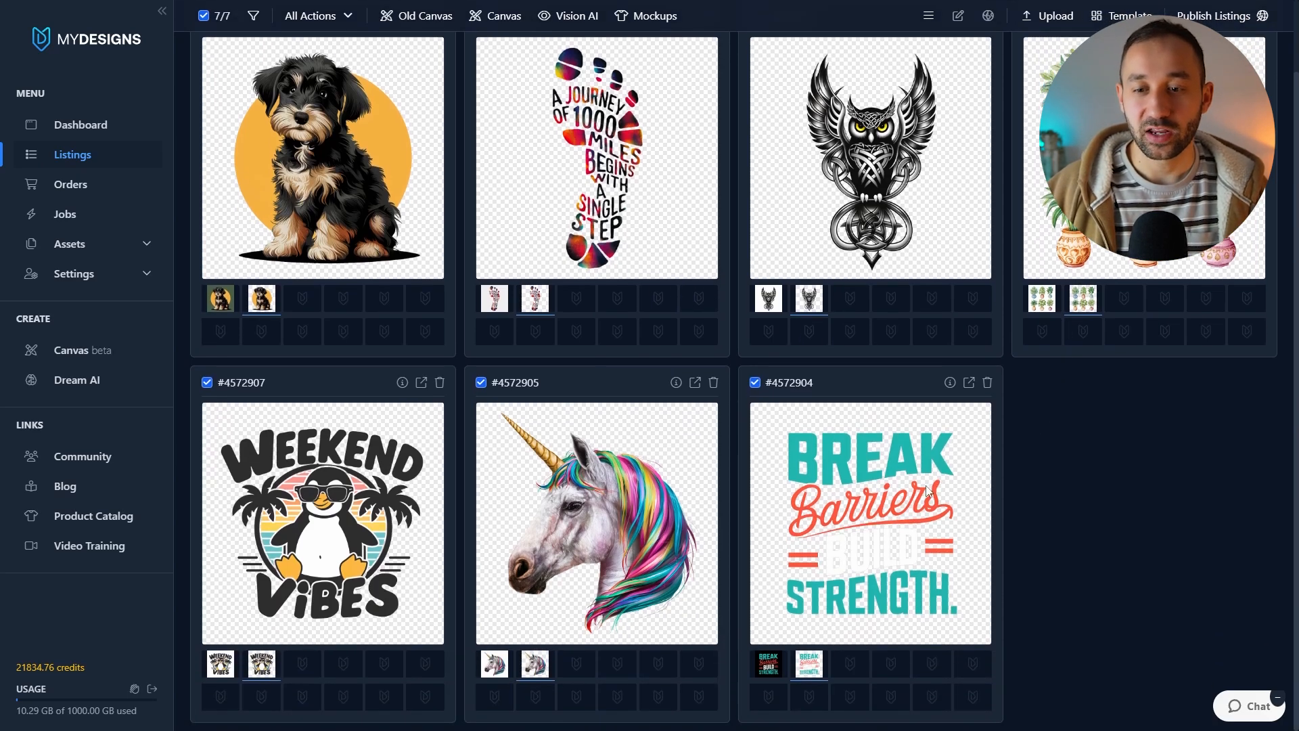
pyautogui.scroll(1, 508, 491)
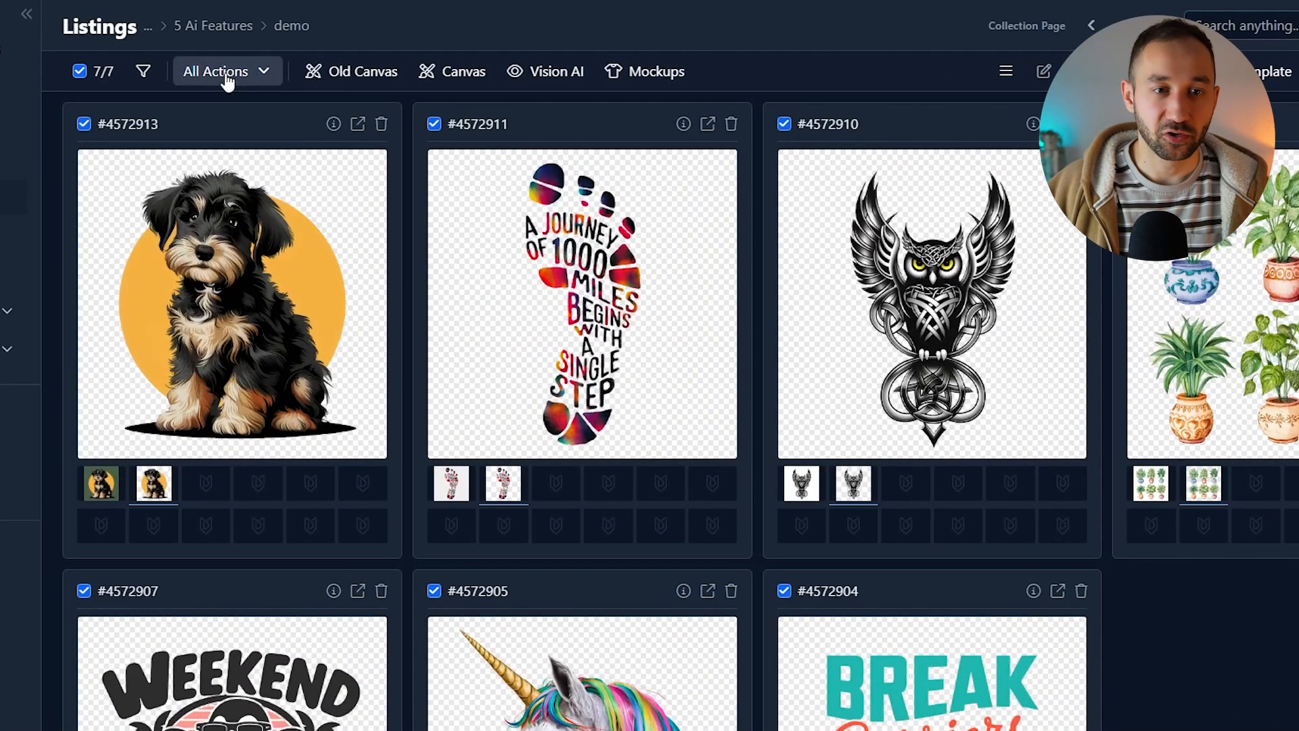
# Step: Vectorize all listings' Mockup 1 images into the Mockup 2 slot
pyautogui.click(226, 77)
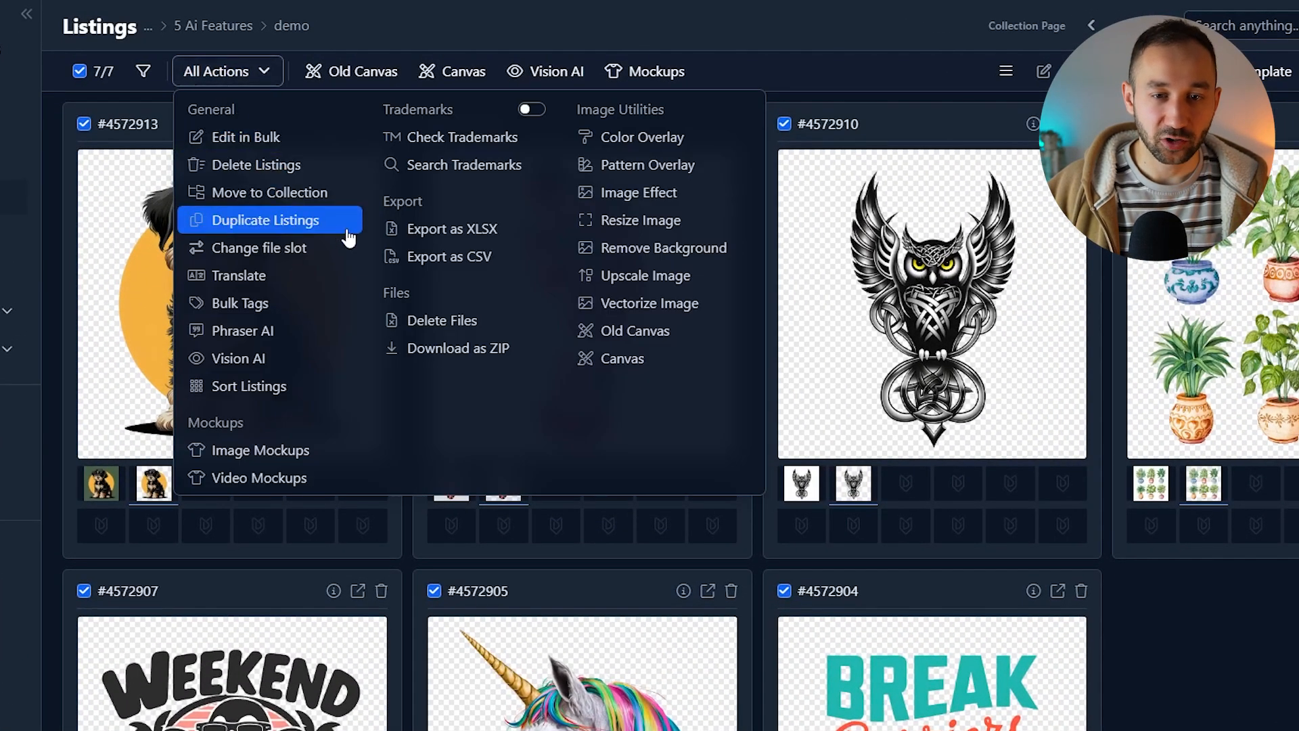
pyautogui.click(689, 315)
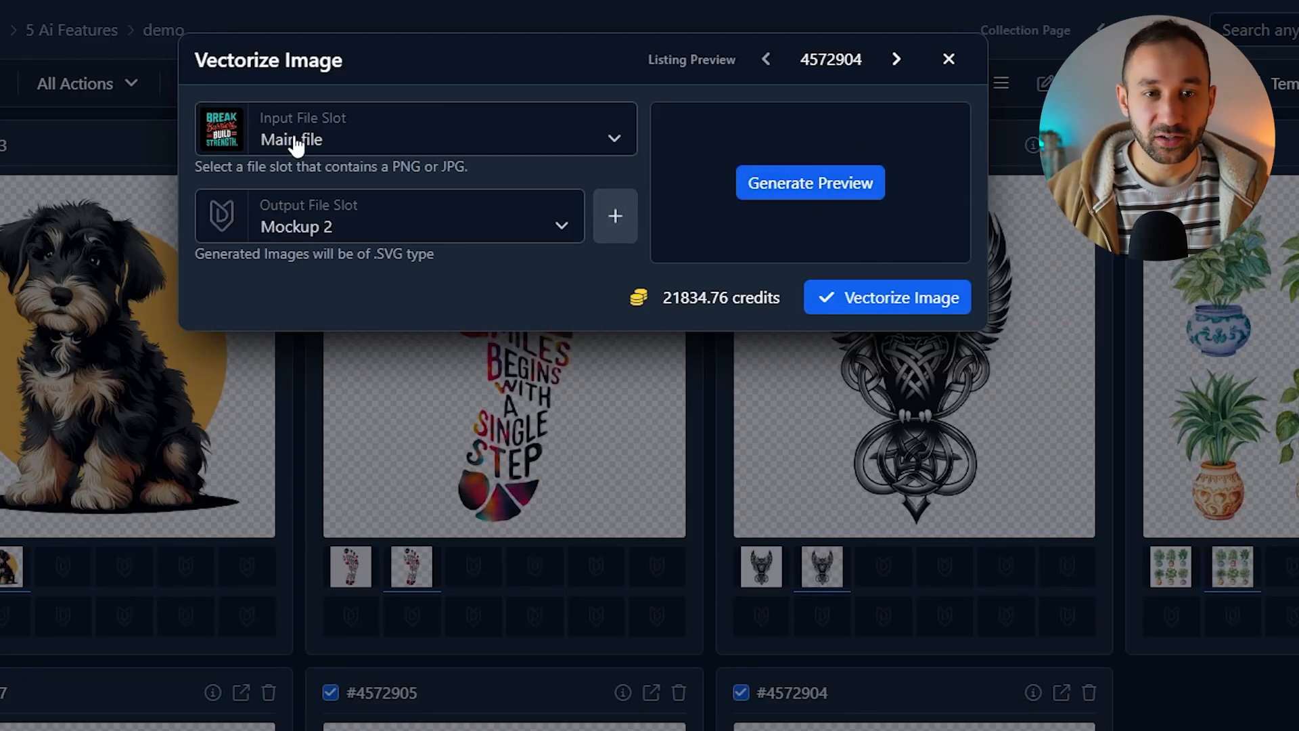
pyautogui.click(389, 146)
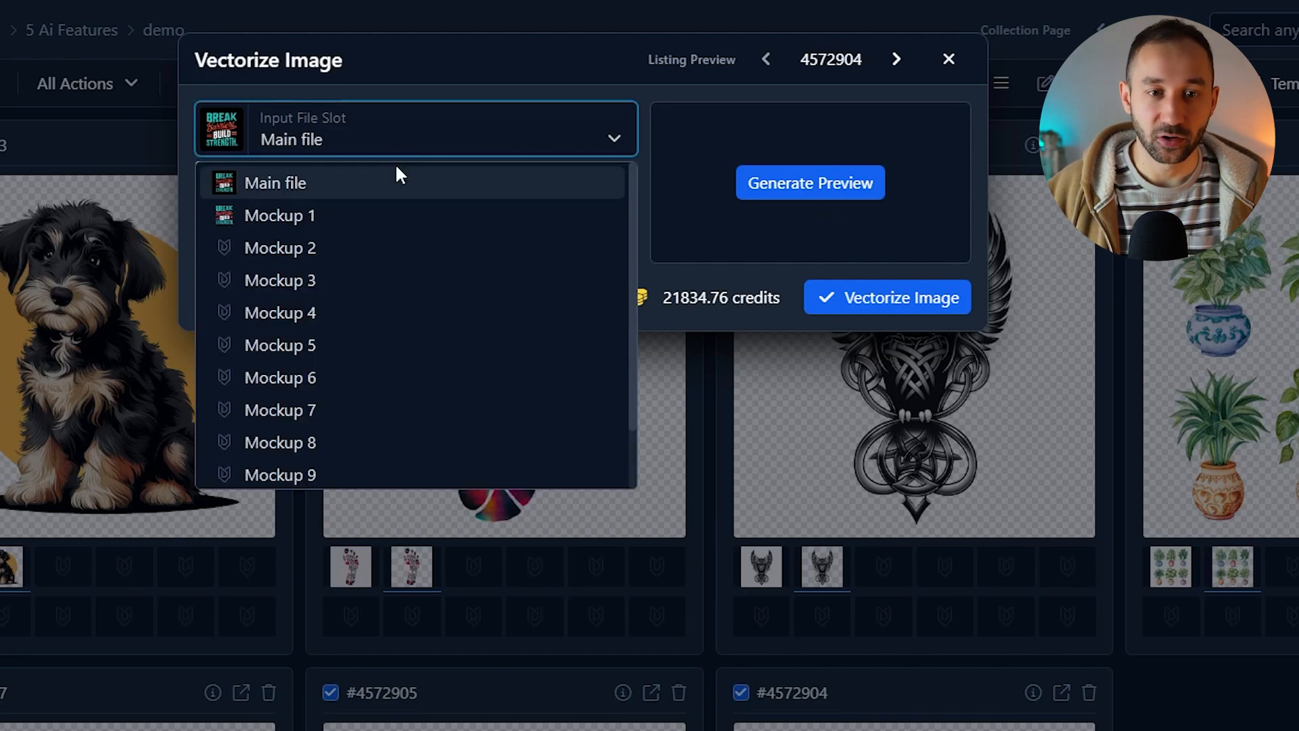
pyautogui.click(328, 214)
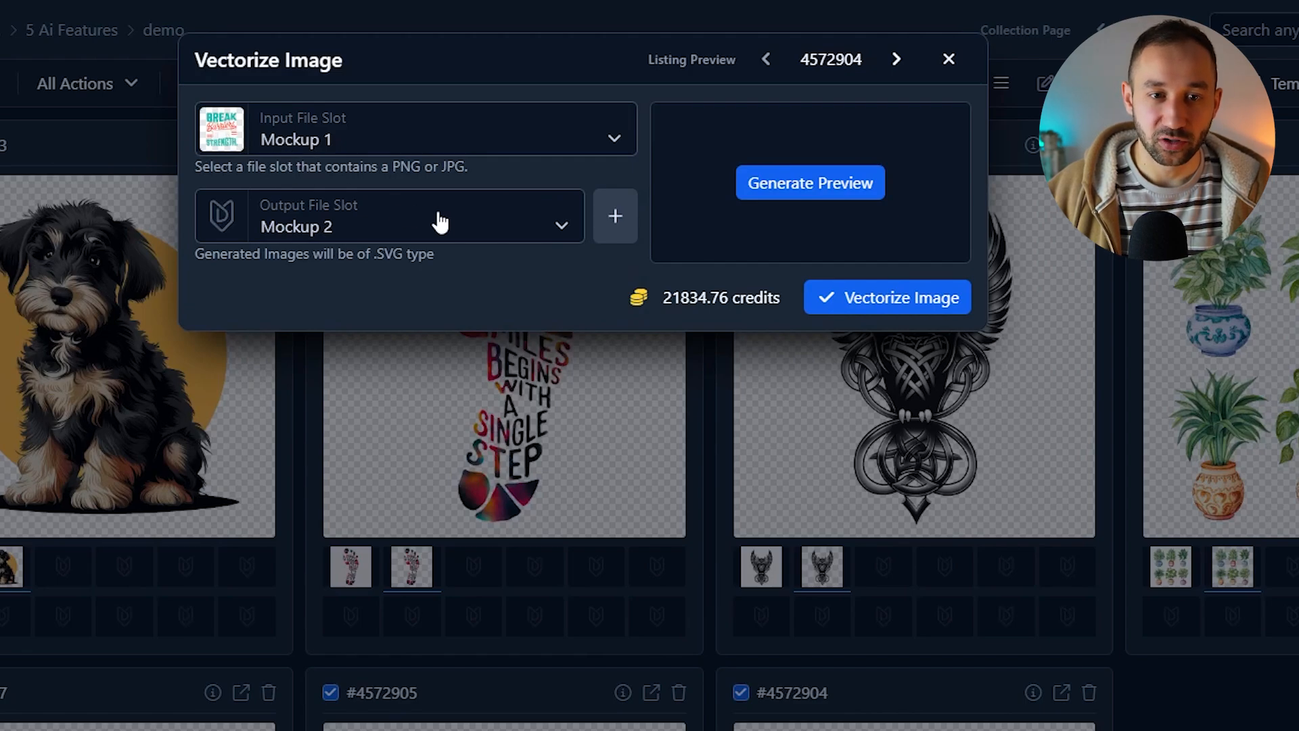
pyautogui.click(924, 305)
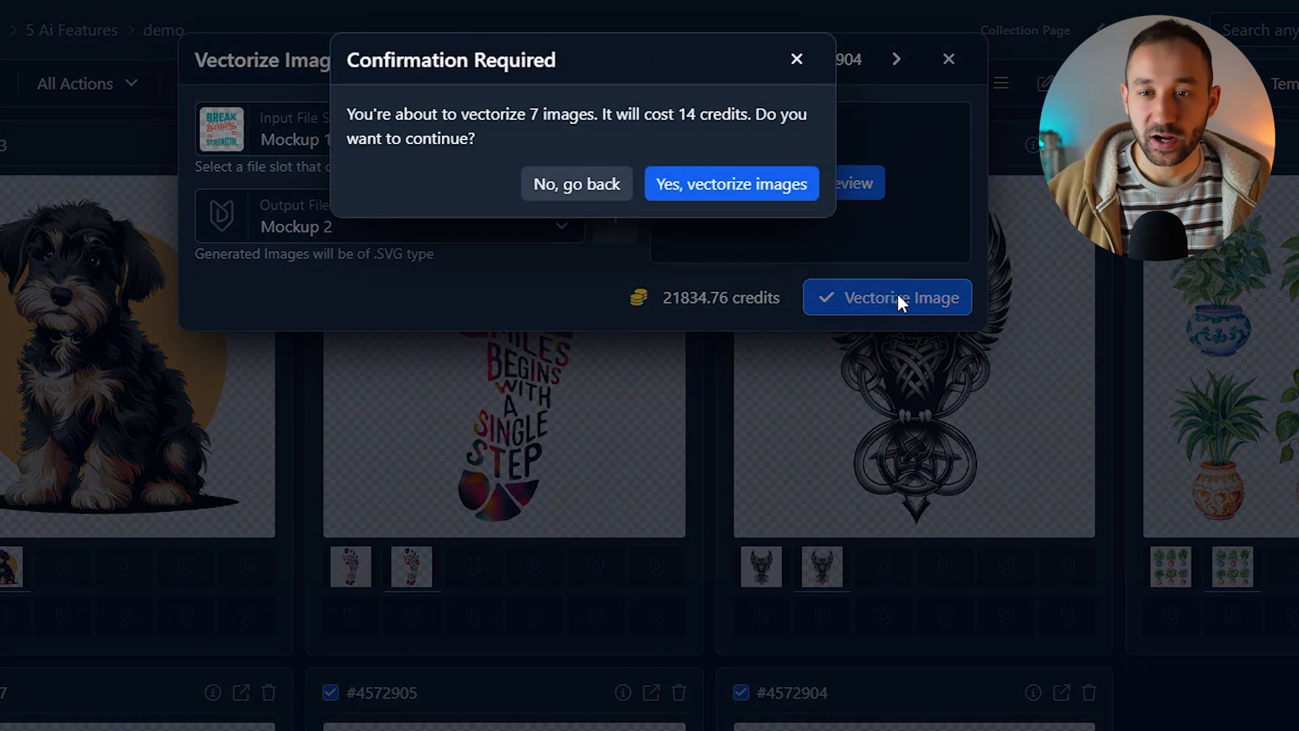
pyautogui.click(743, 192)
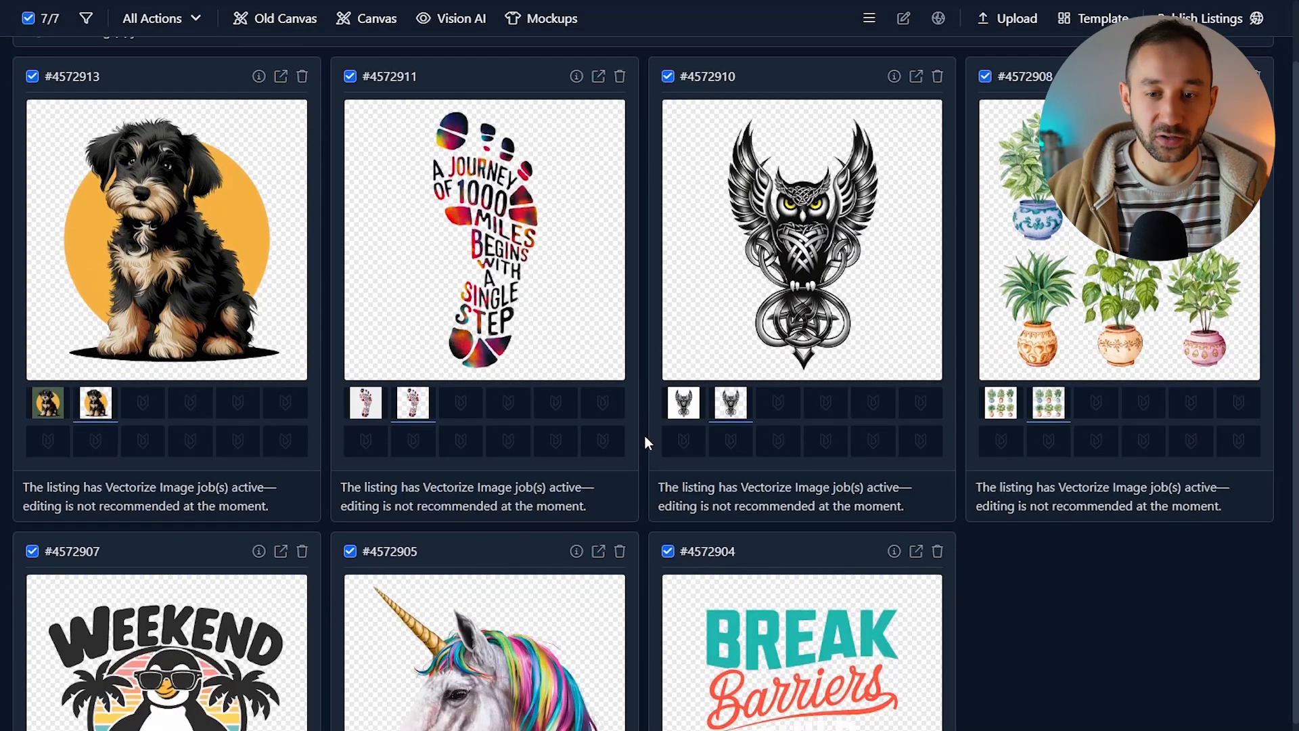
pyautogui.scroll(-1, 654, 447)
pyautogui.scroll(3, 657, 454)
pyautogui.click(162, 64)
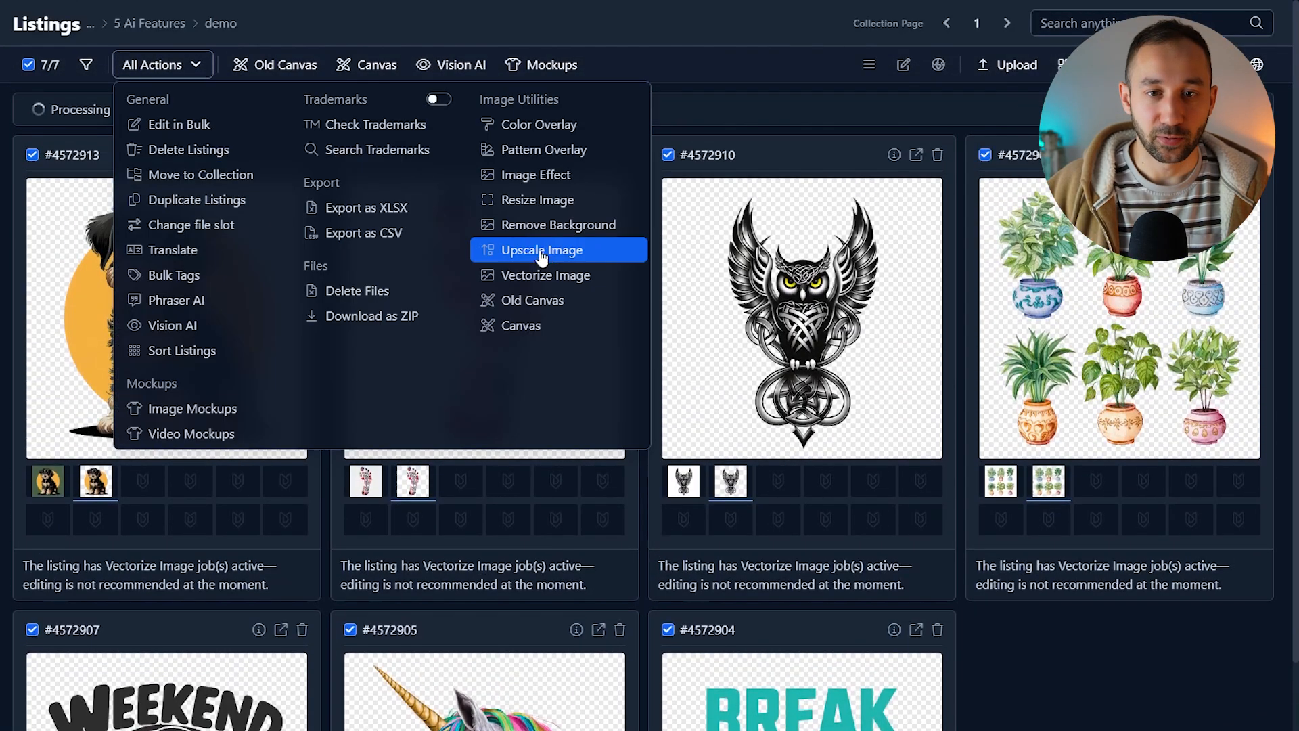
pyautogui.click(567, 278)
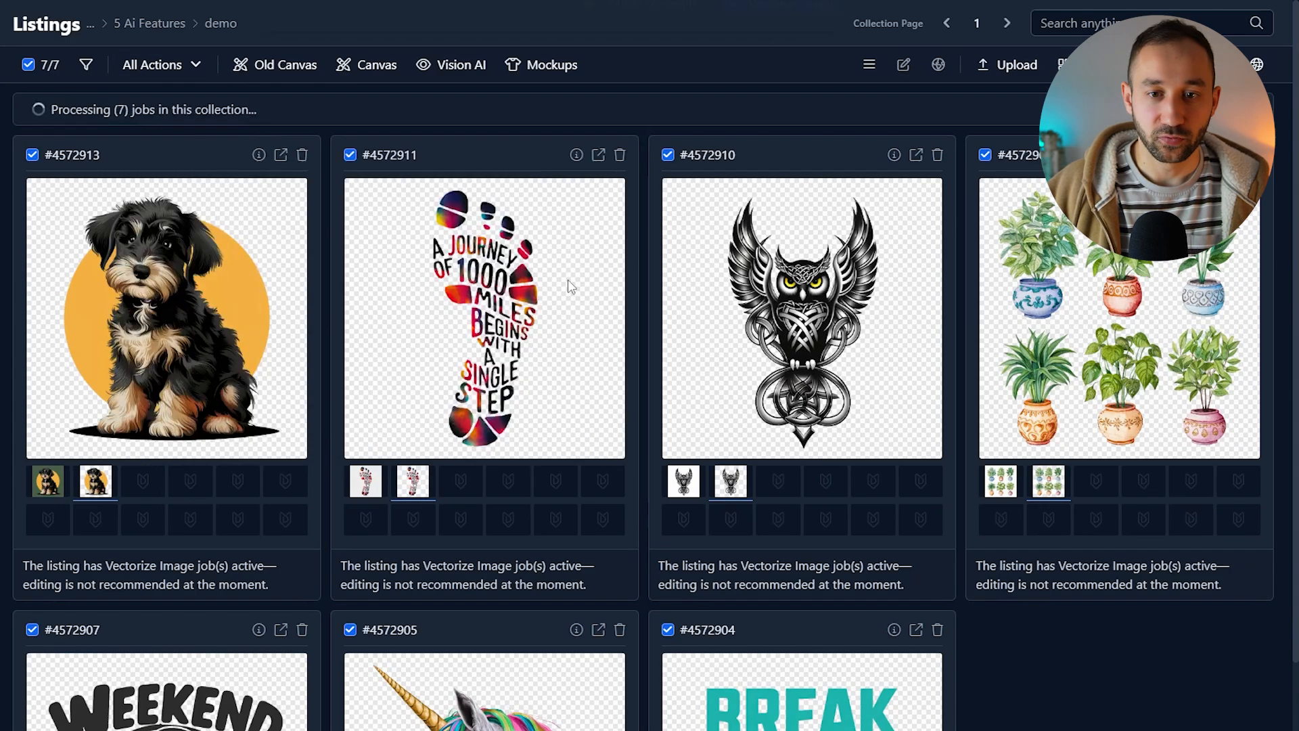
pyautogui.click(655, 231)
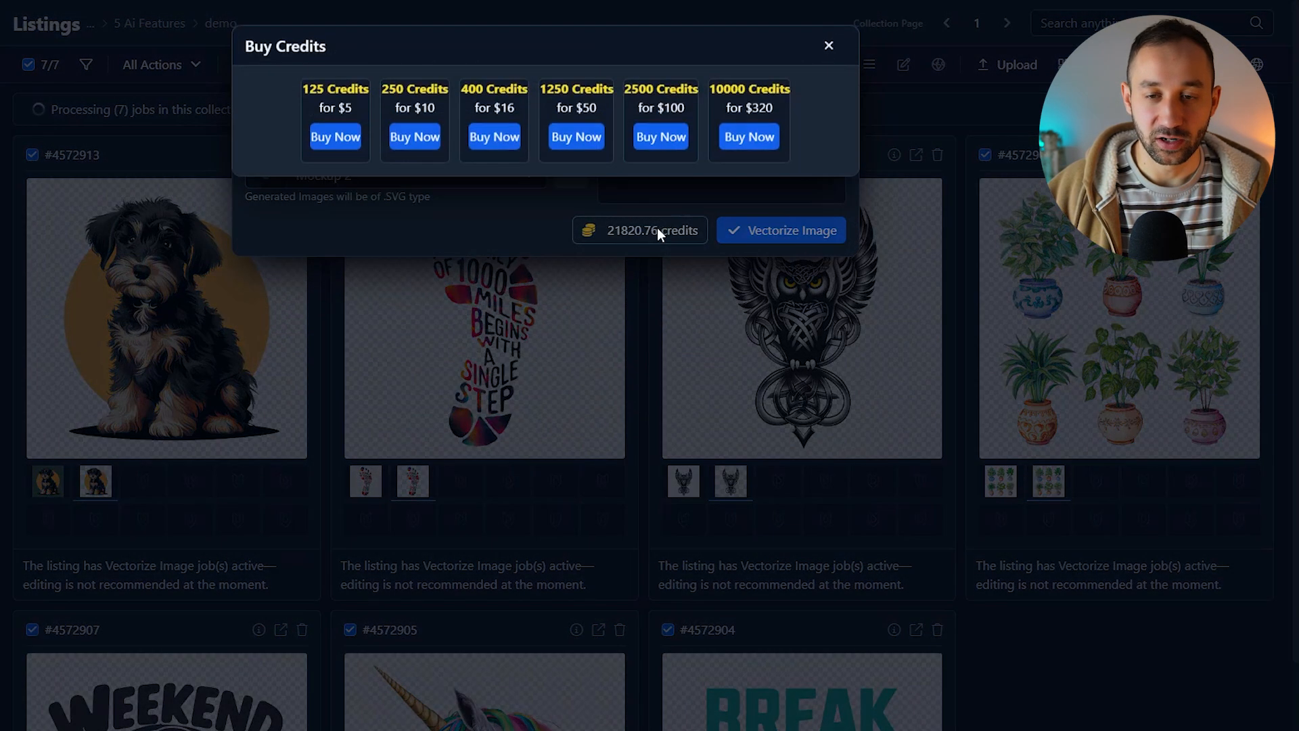
pyautogui.click(831, 45)
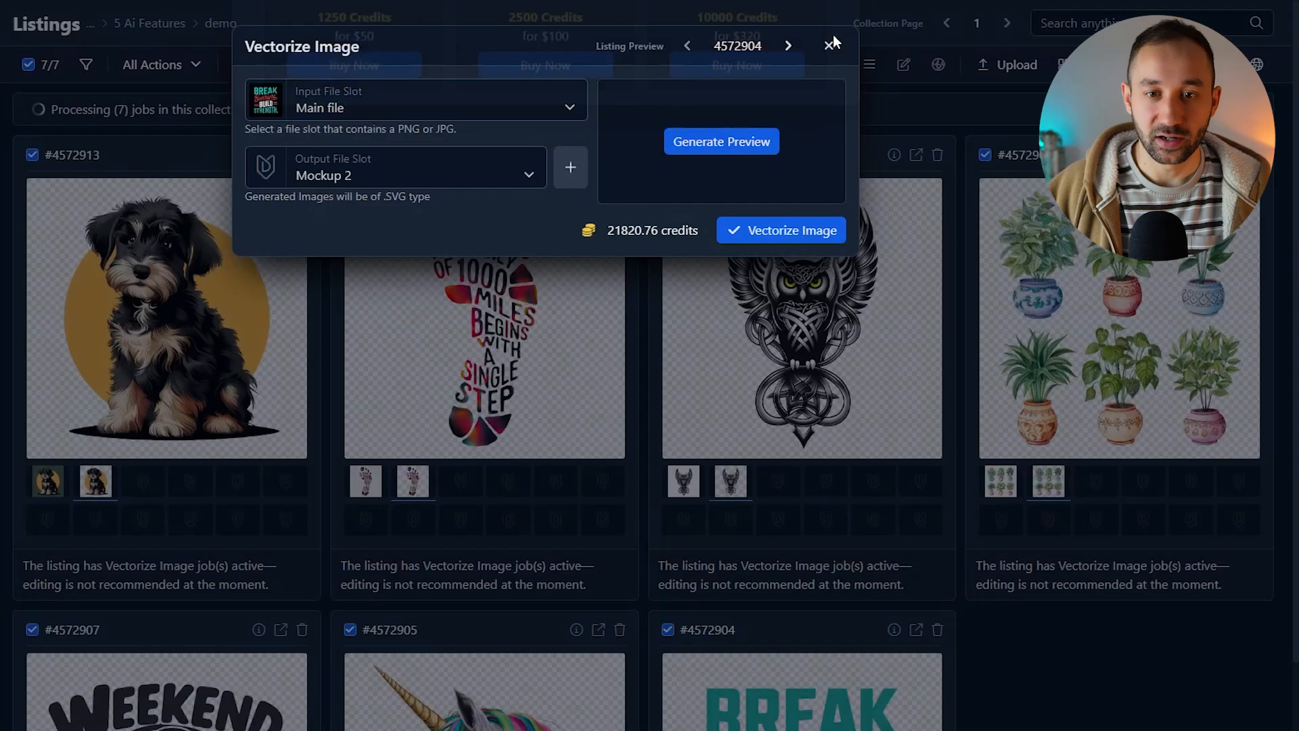
pyautogui.click(831, 43)
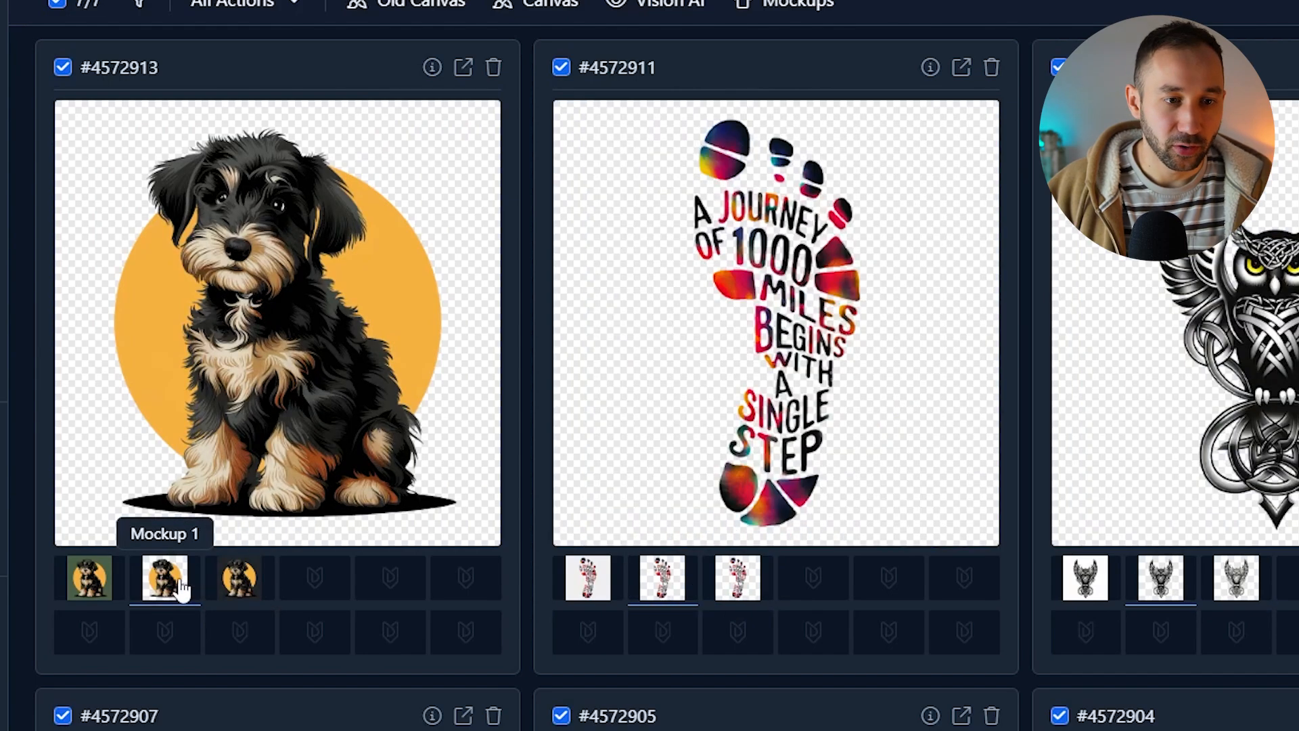
# Step: Preview the puppy listing's vectorized Mockup 2 image and review the Download ZIP file-slot options
pyautogui.click(218, 588)
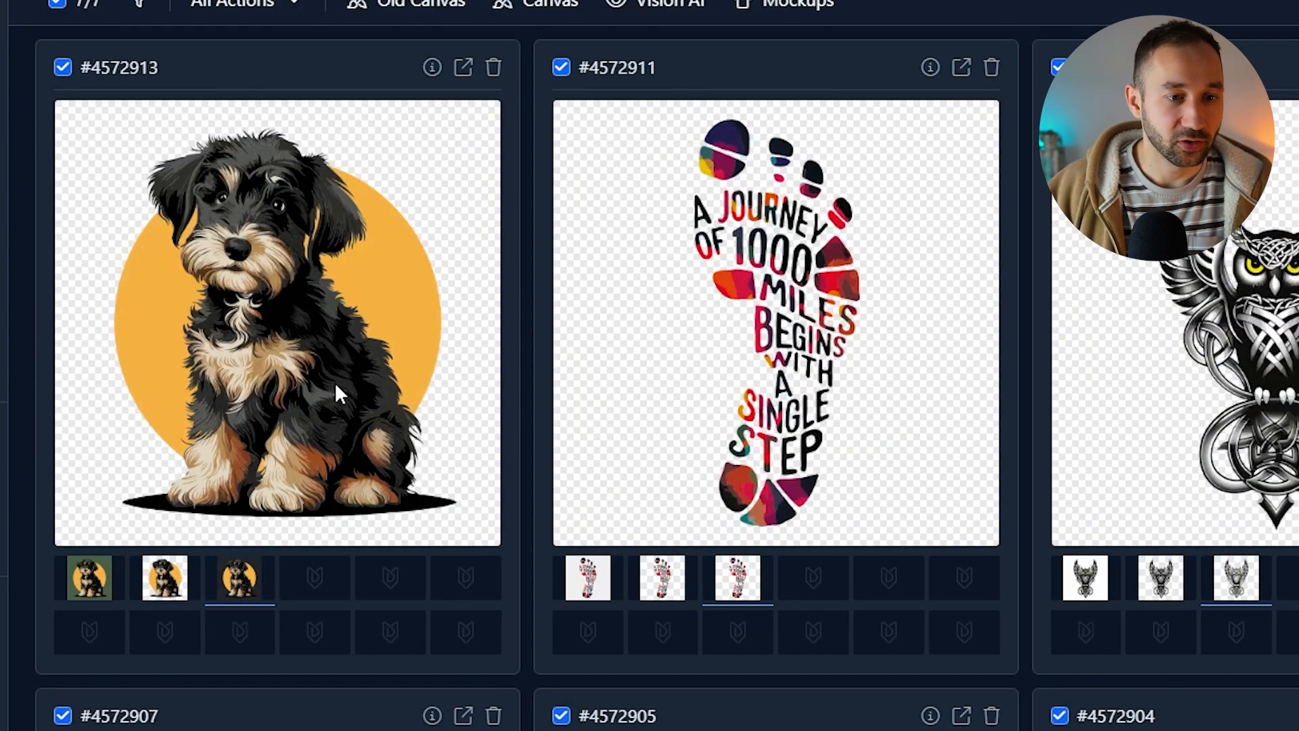
pyautogui.scroll(-3, 432, 656)
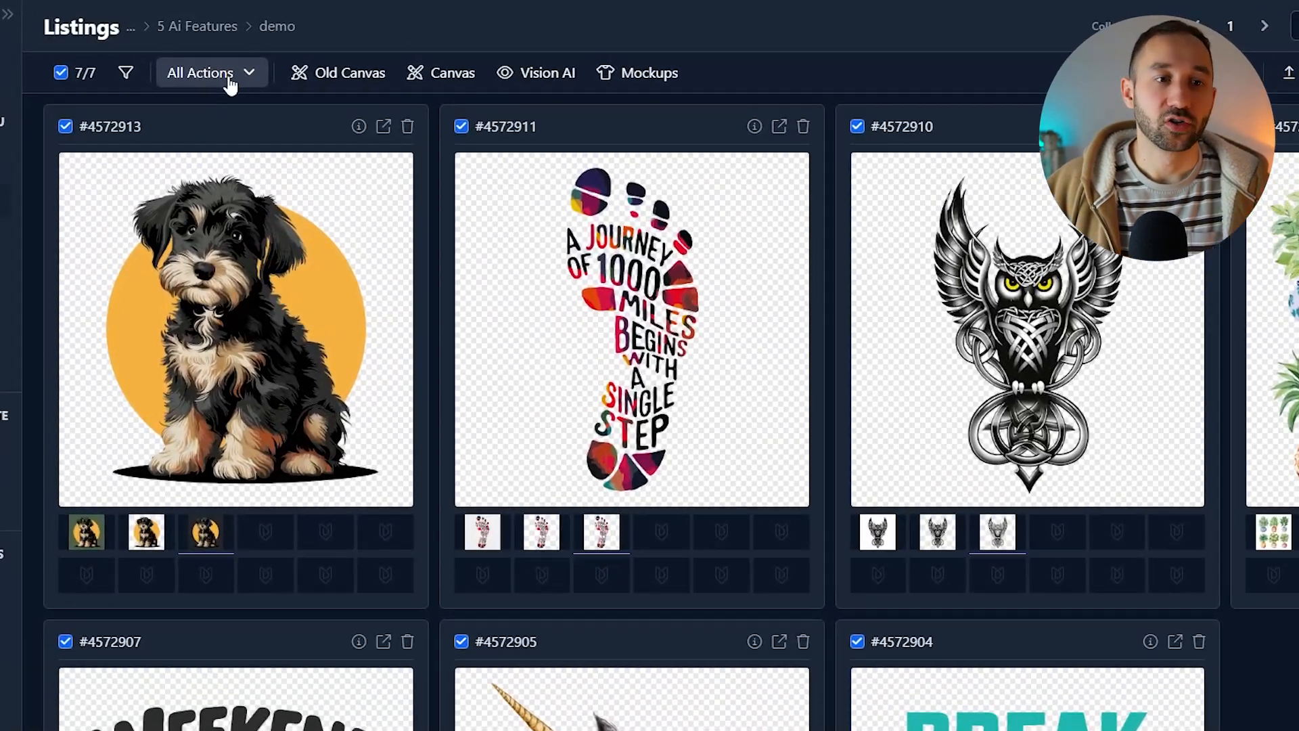
pyautogui.click(232, 59)
pyautogui.click(505, 399)
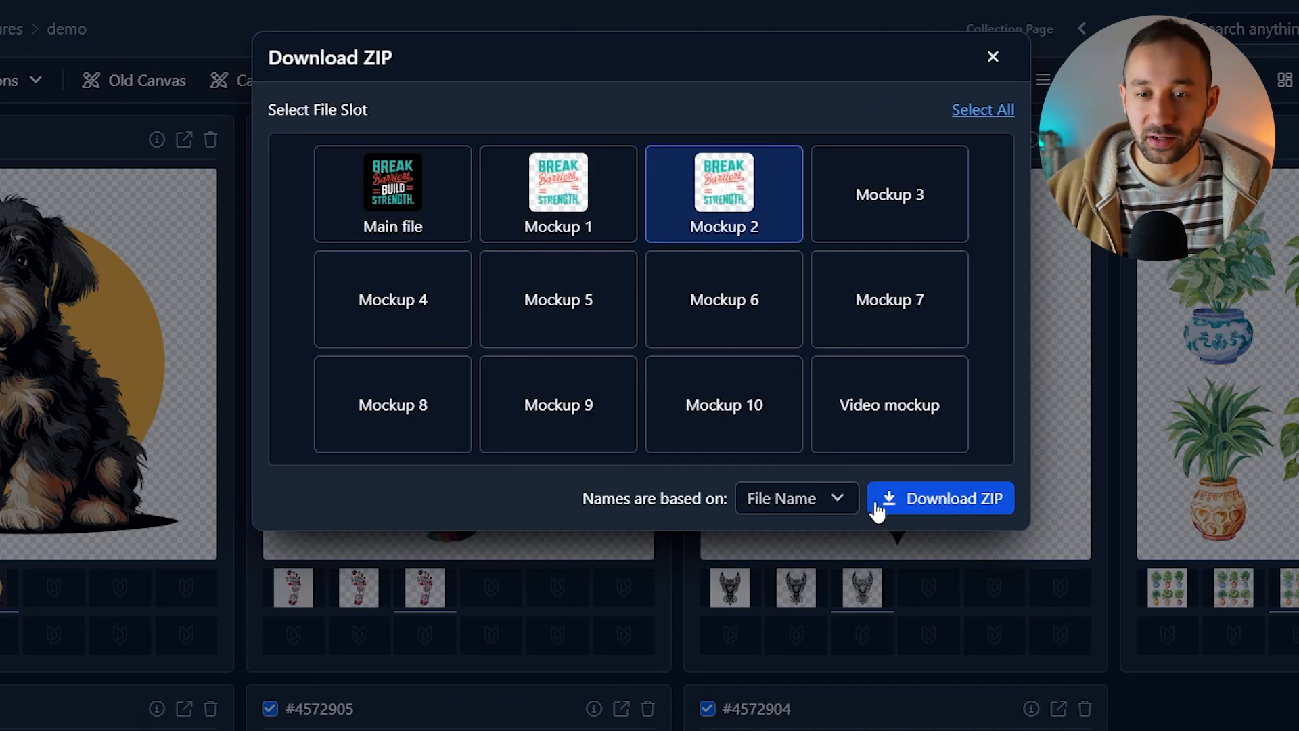
pyautogui.click(986, 57)
pyautogui.scroll(-3, 974, 405)
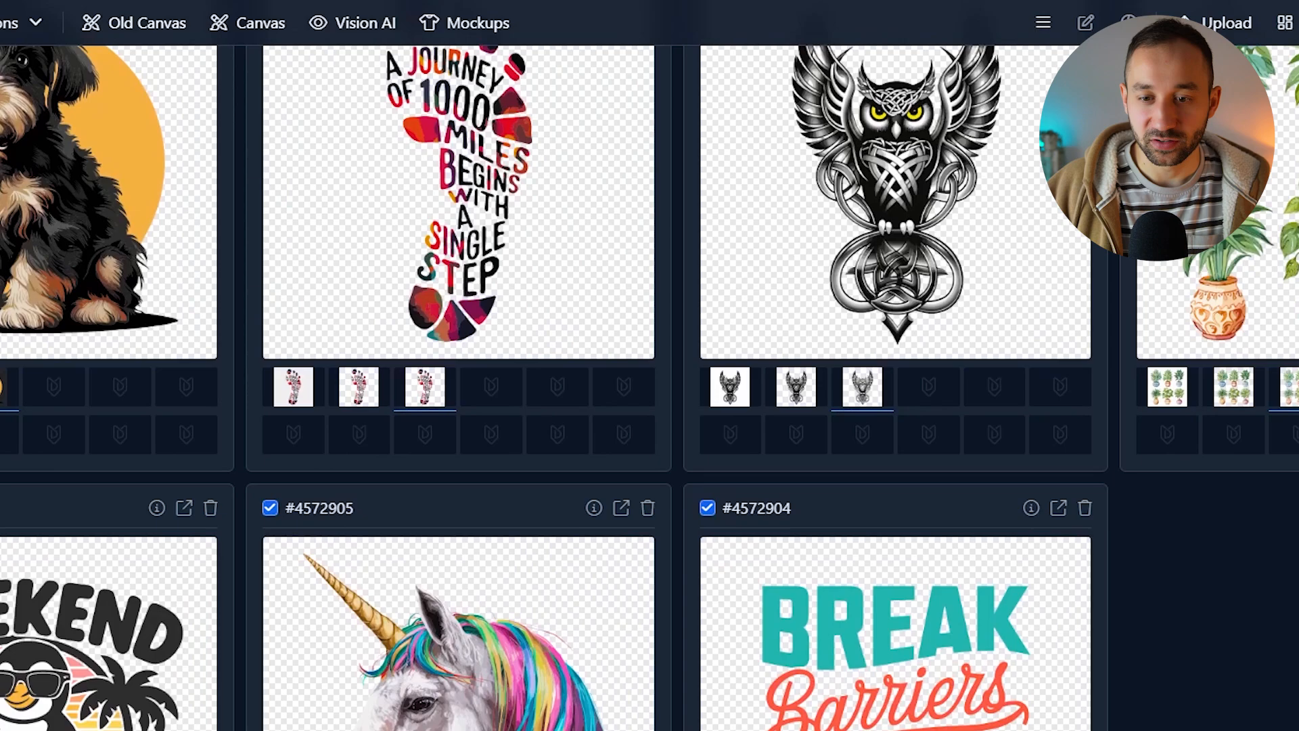
pyautogui.scroll(3, 1195, 518)
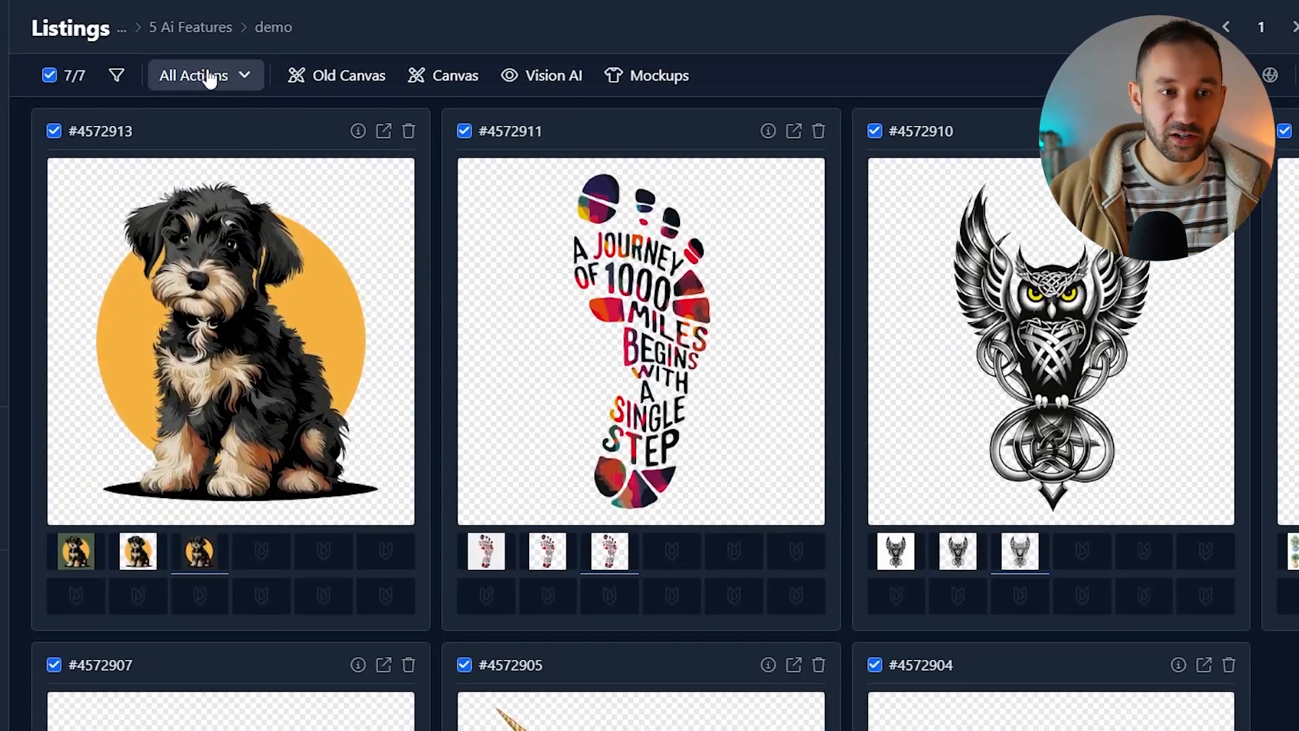
# Step: Upscale all seven listings' Mockup 1 images into the Mockup 3 slot with a maximum size of 4096 by 4096
pyautogui.click(194, 57)
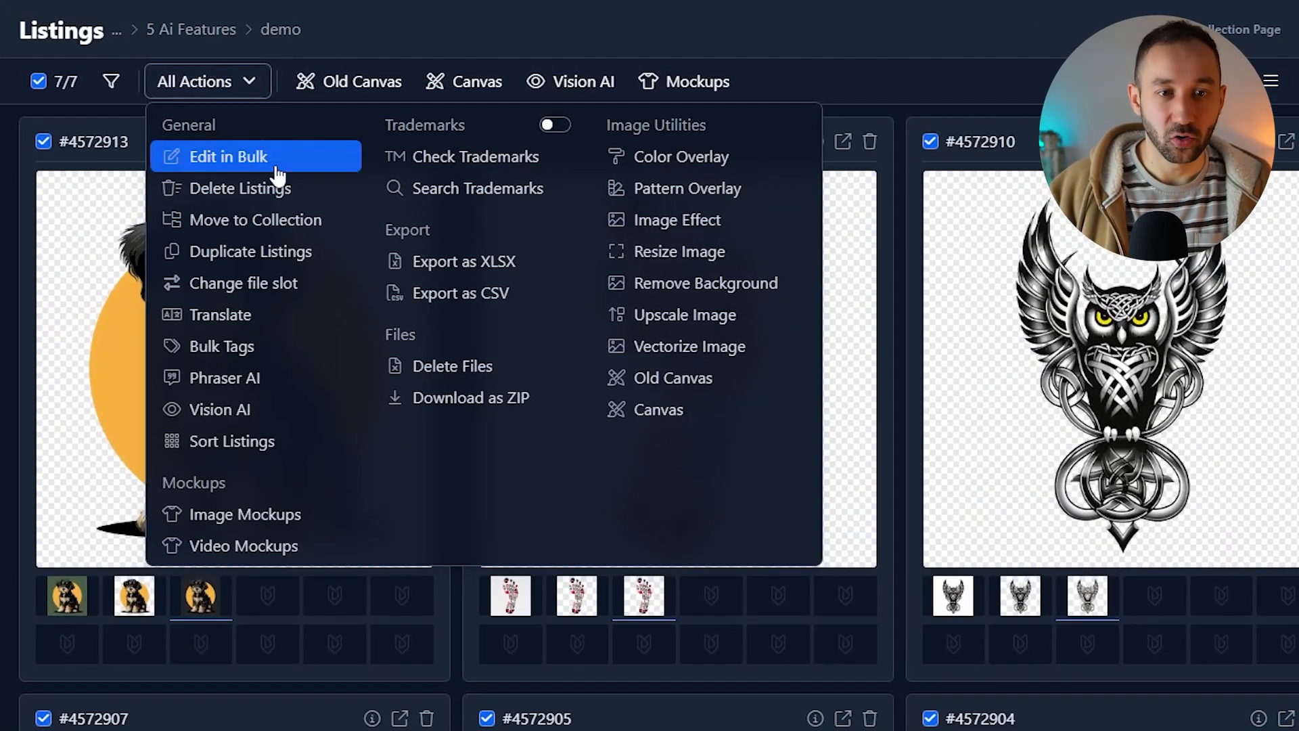
pyautogui.click(721, 313)
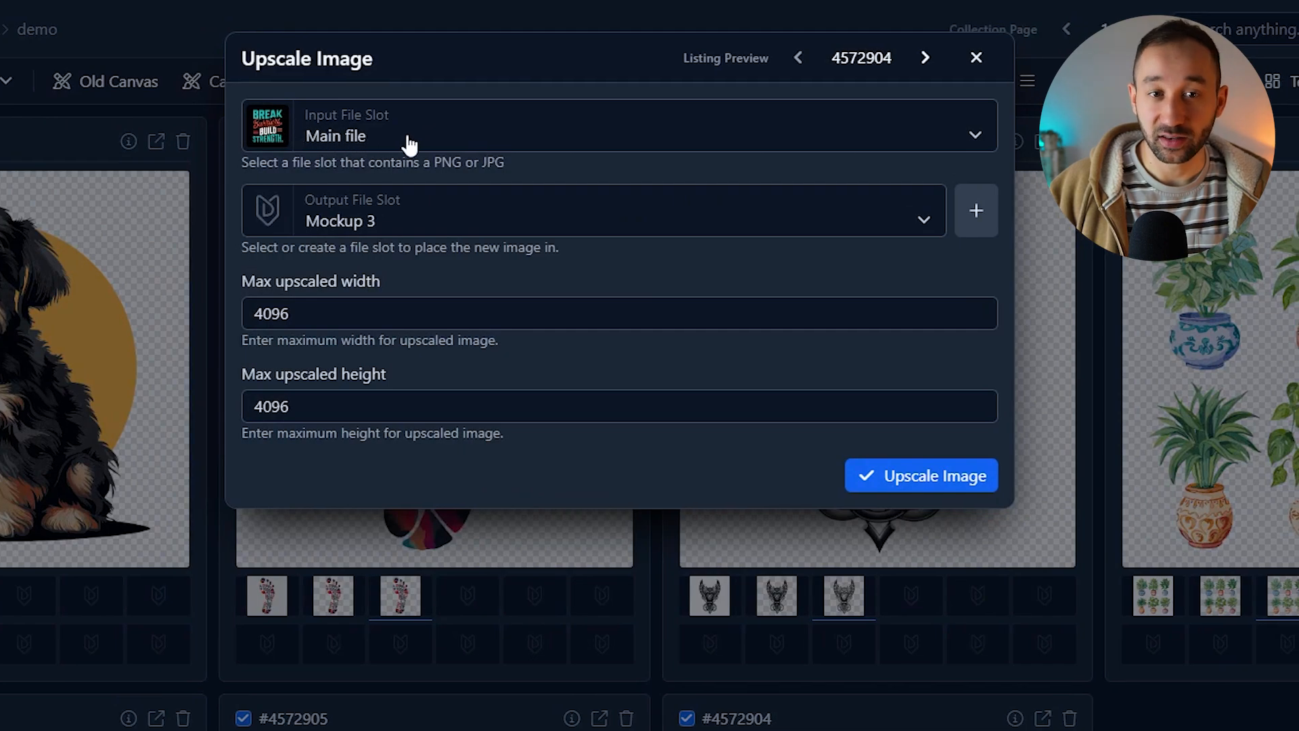
pyautogui.click(413, 144)
pyautogui.click(387, 207)
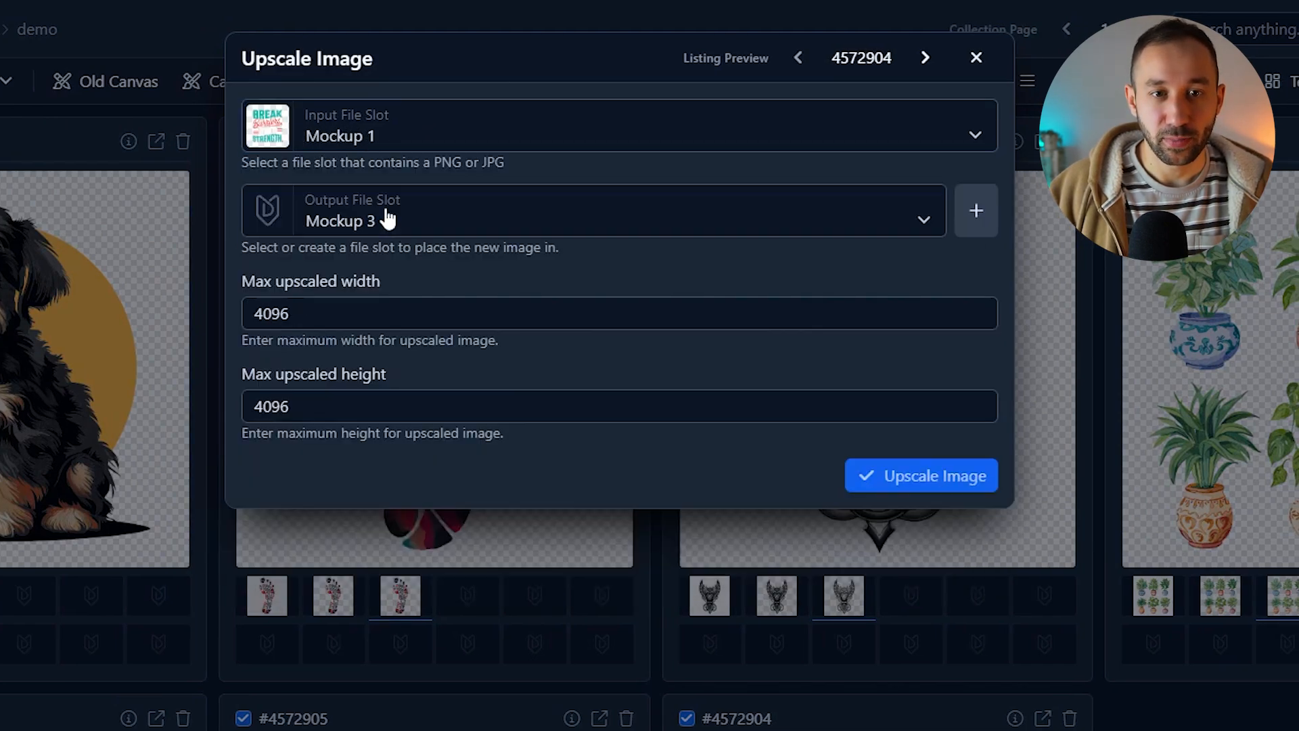
pyautogui.click(394, 220)
pyautogui.click(342, 358)
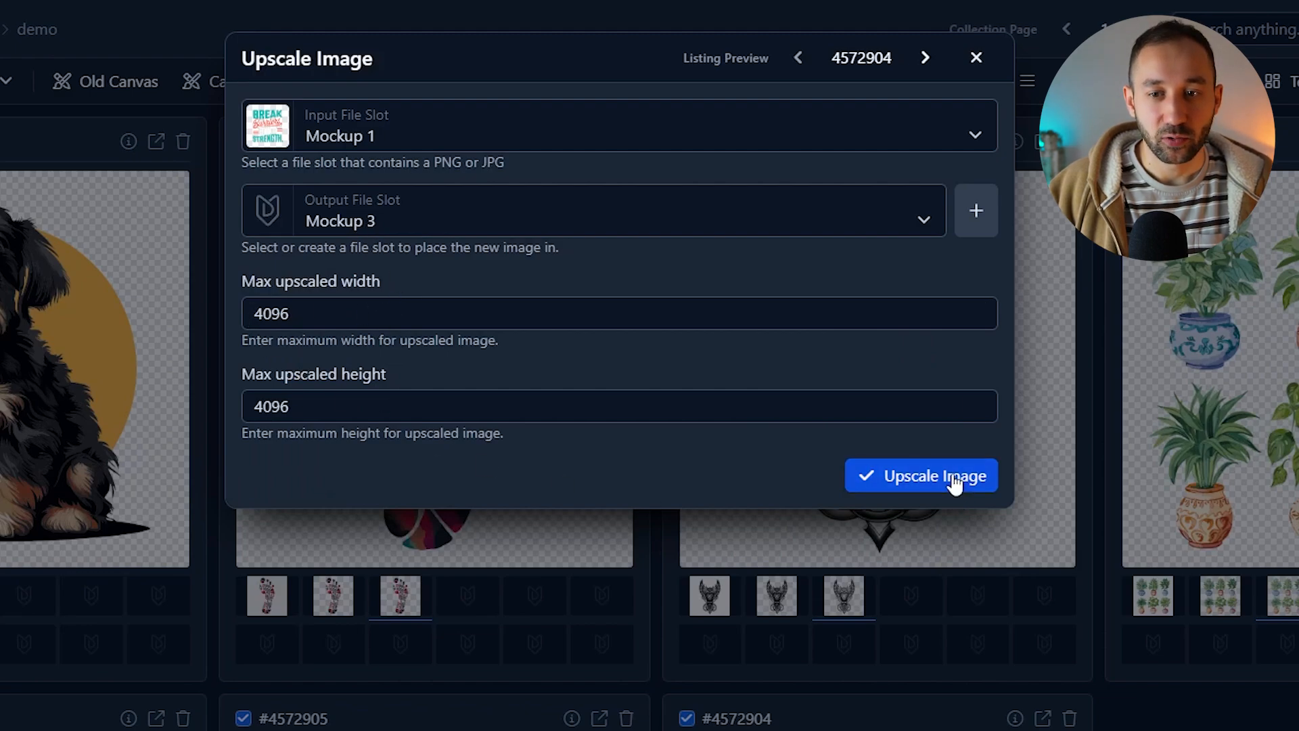
pyautogui.click(921, 481)
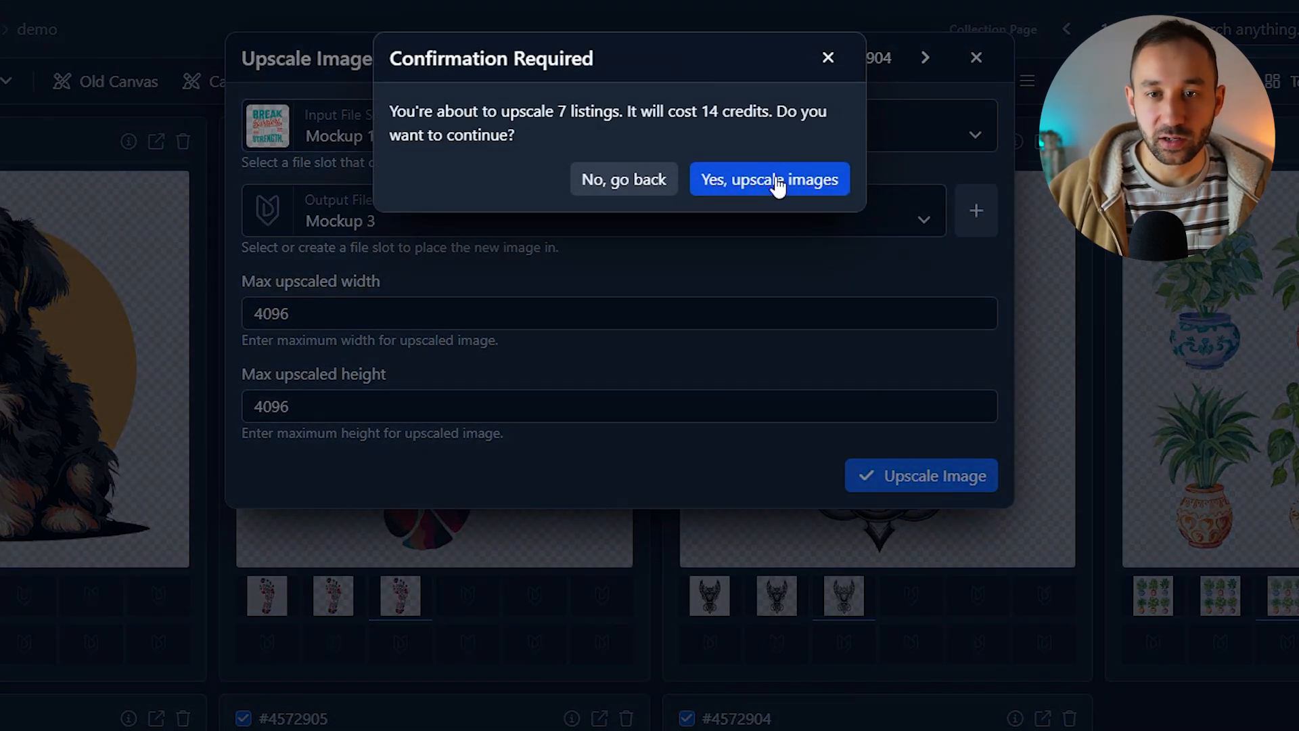
pyautogui.click(777, 181)
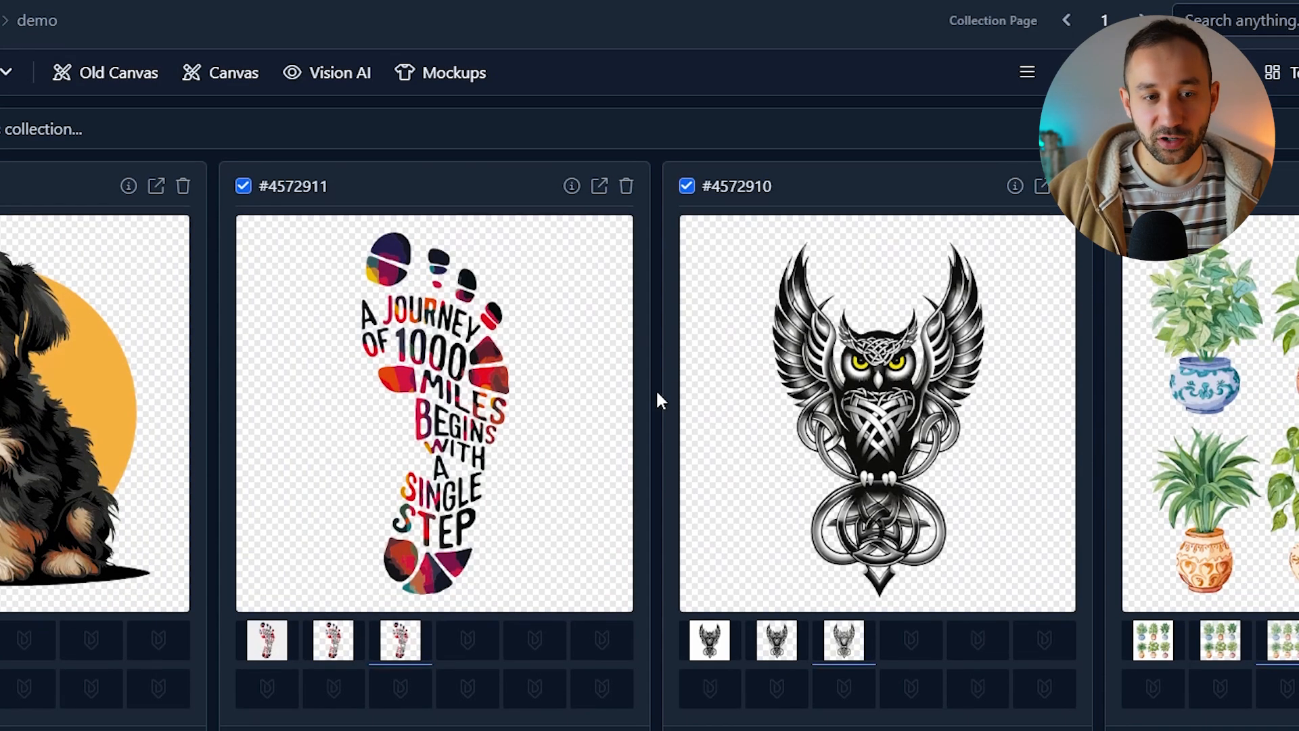
# Step: Review the upscaled Mockup 3 images across the listings in the collection
pyautogui.scroll(-2, 657, 393)
pyautogui.scroll(-6, 656, 393)
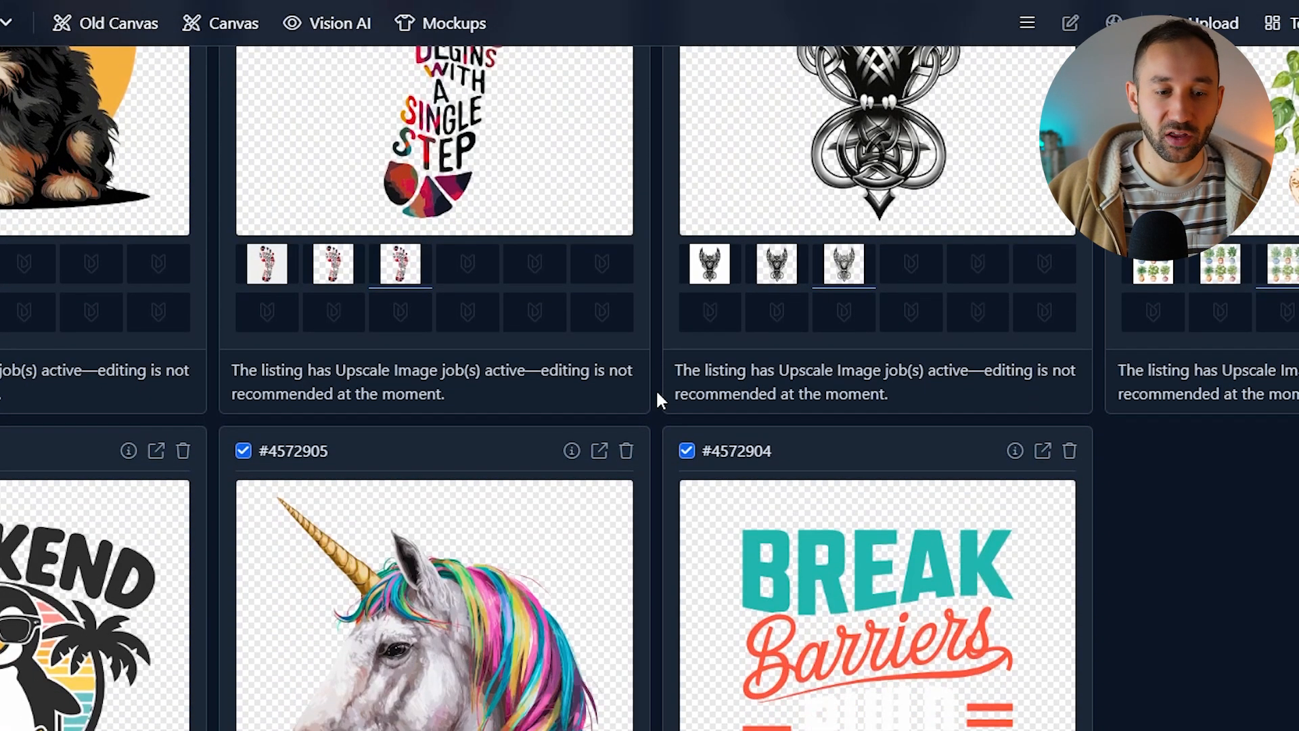
pyautogui.scroll(8, 658, 420)
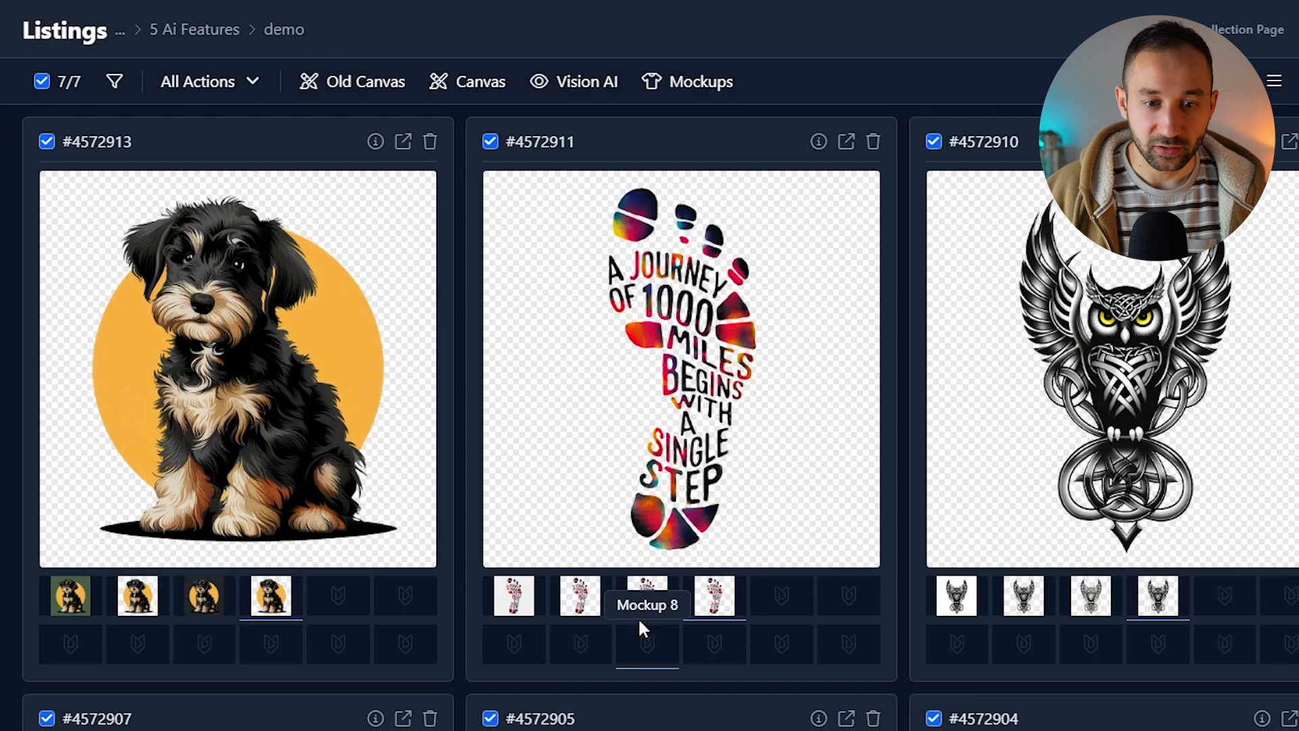
pyautogui.click(642, 595)
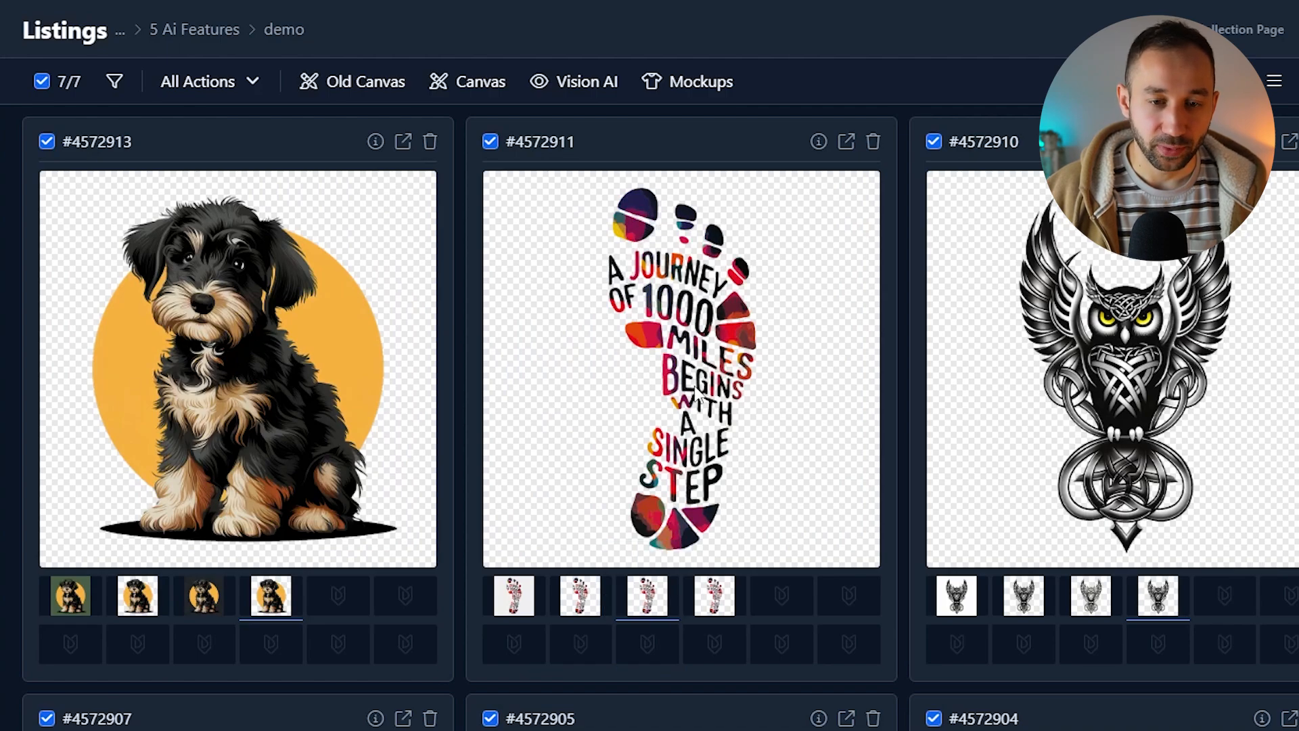
pyautogui.click(714, 595)
pyautogui.click(651, 594)
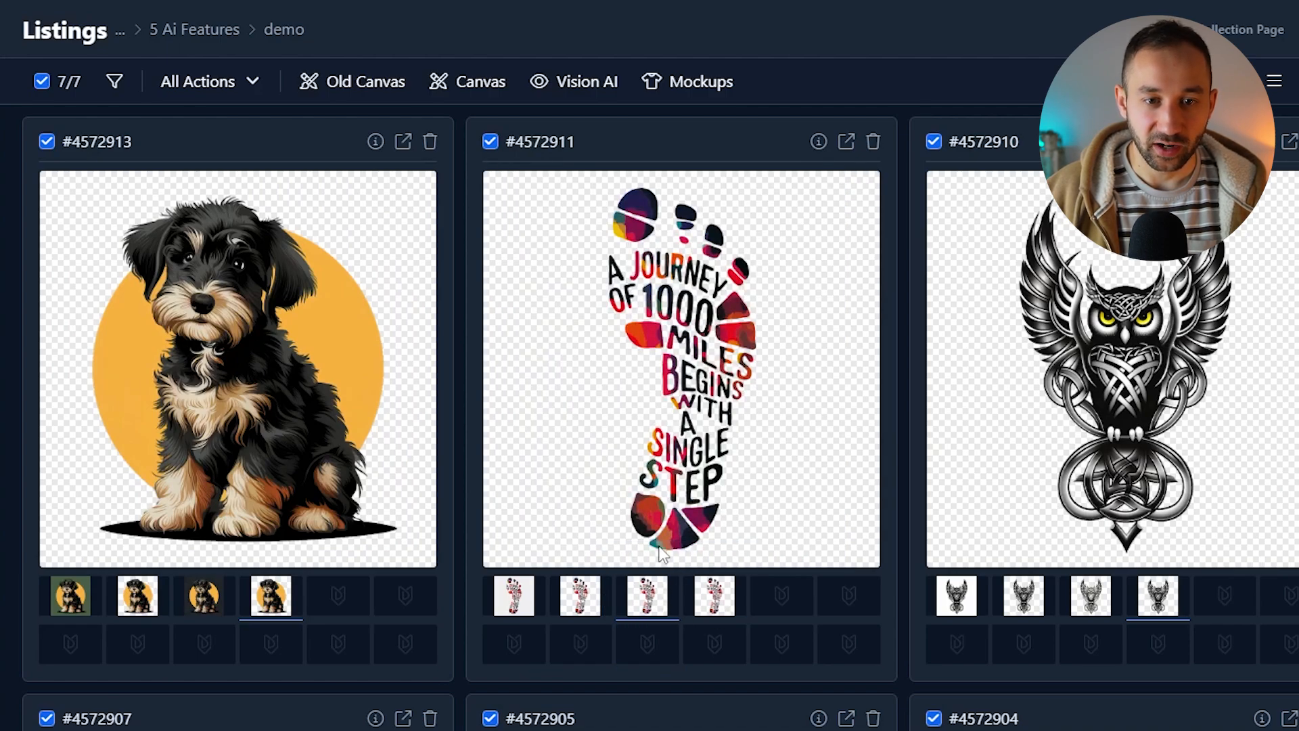
pyautogui.click(713, 596)
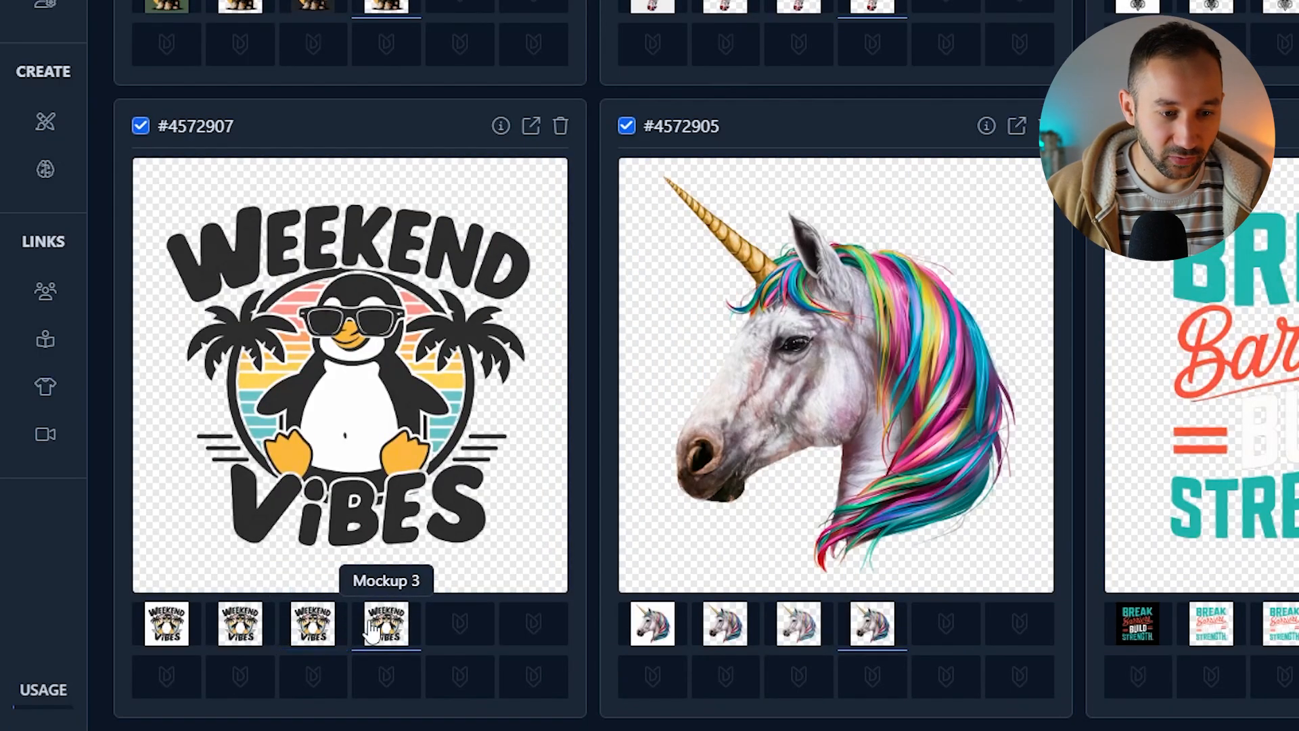
pyautogui.scroll(3, 820, 139)
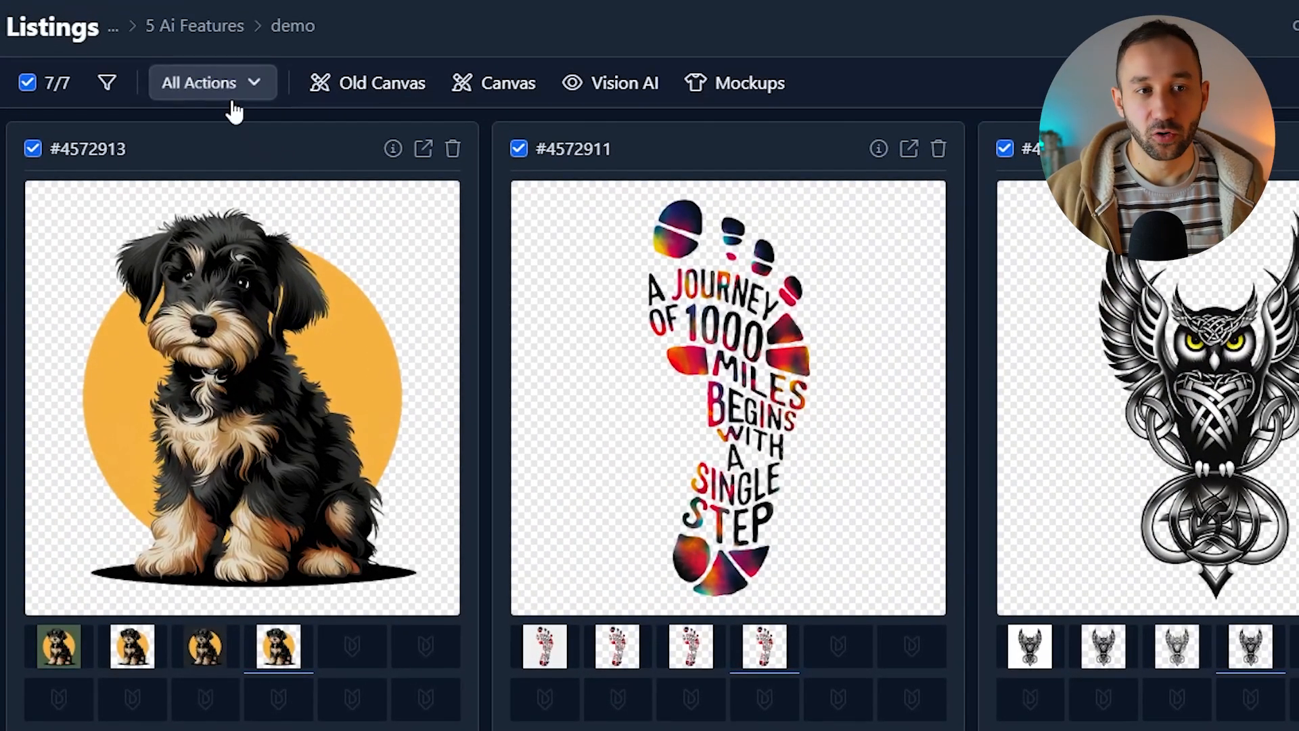
# Step: Open the Download as ZIP dialog for the selected listings
pyautogui.click(215, 83)
pyautogui.click(535, 428)
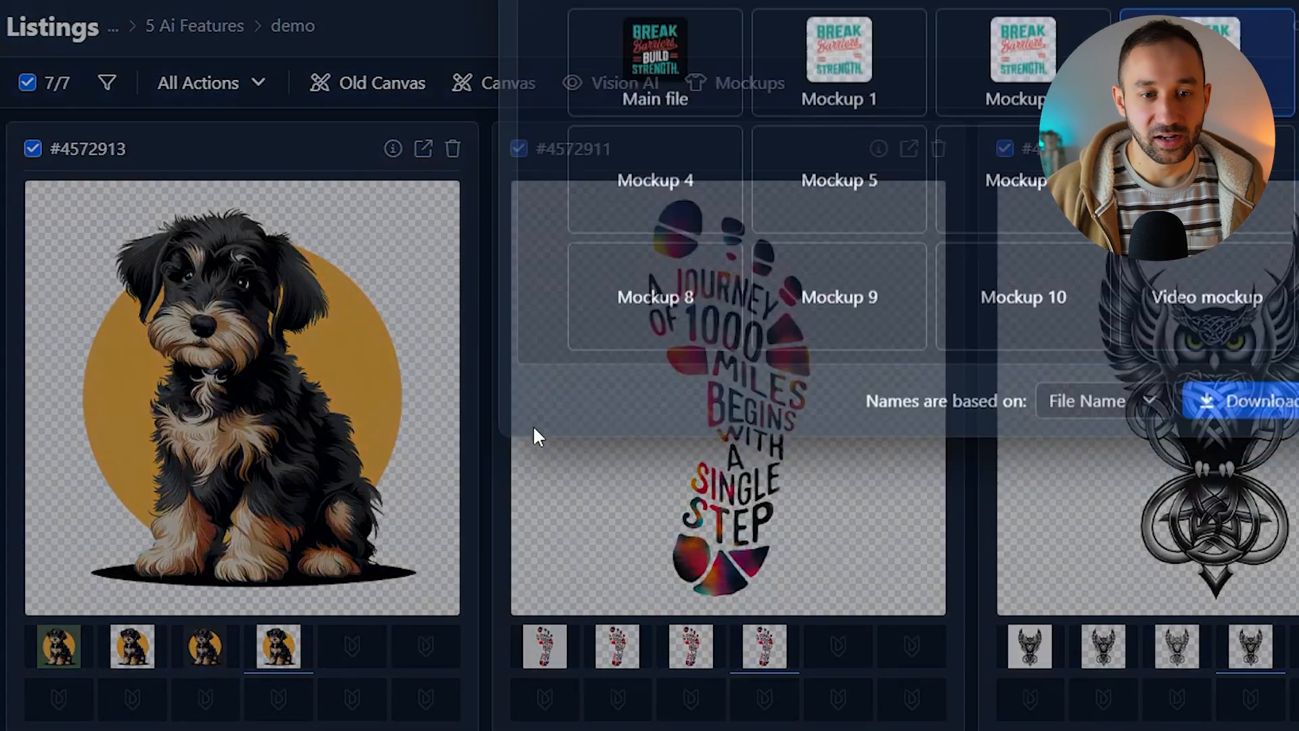